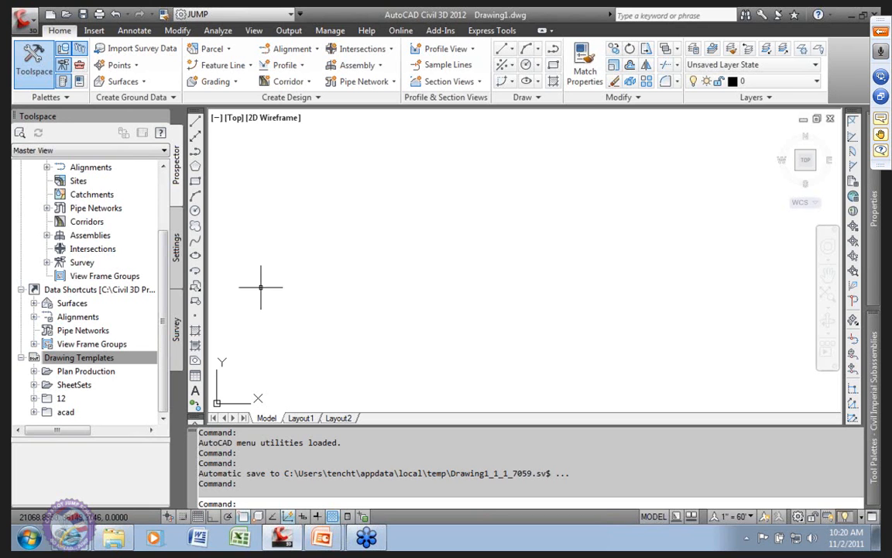
Create a new drawing from the _124 IOB NCS Design template in the 12 folder of the drawing templates
left_click(61, 399)
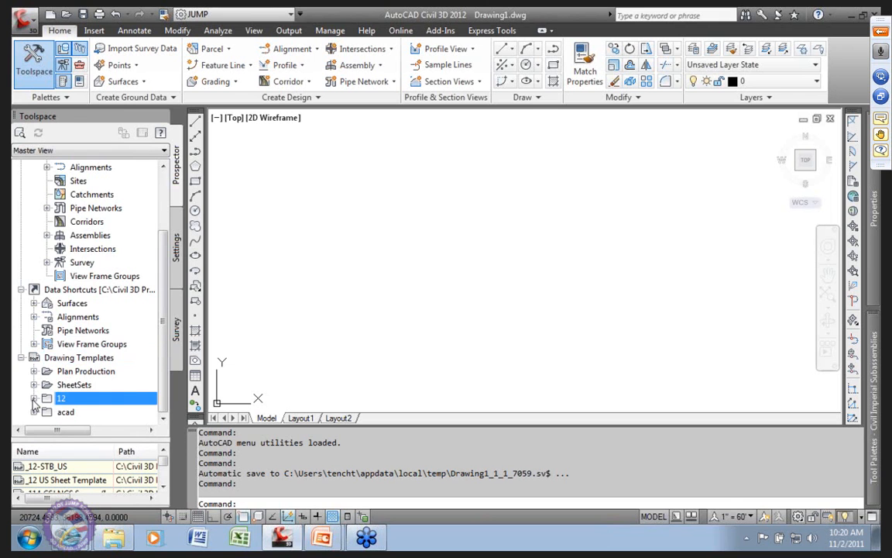
left_click(33, 398)
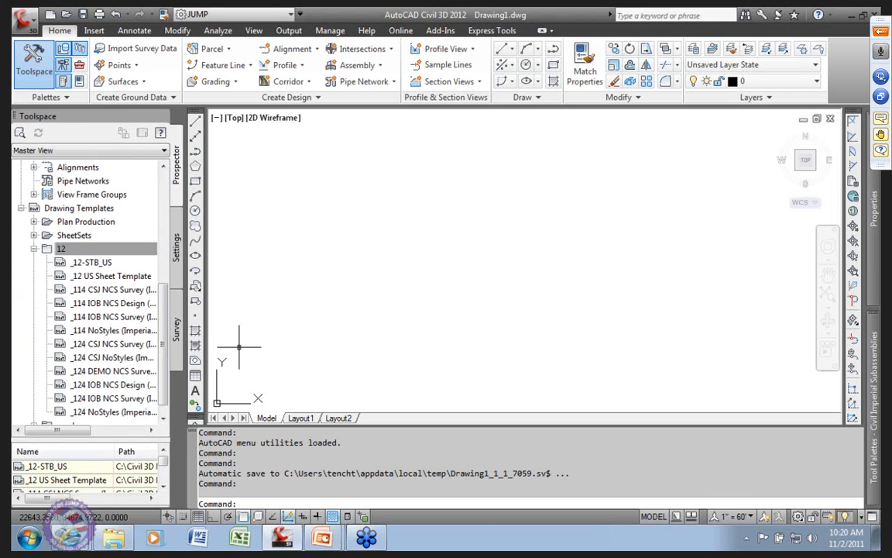
right_click(114, 386)
left_click(178, 393)
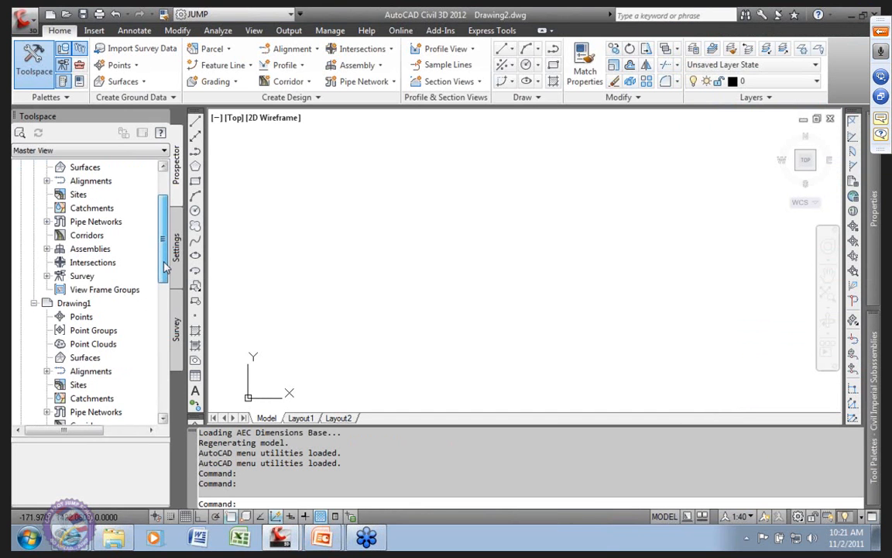
Make Drawing1 the current drawing and examine the point styles in its settings
scroll(166, 267, "up", 3)
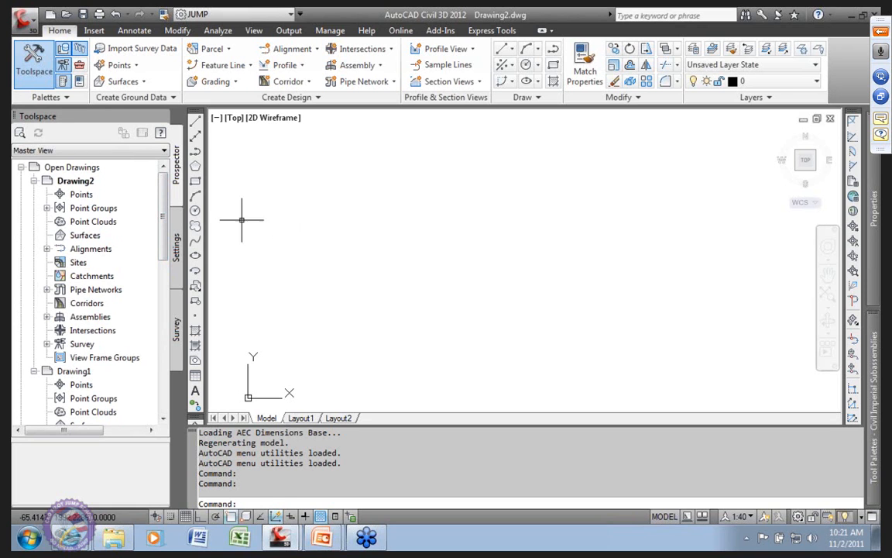
right_click(87, 371)
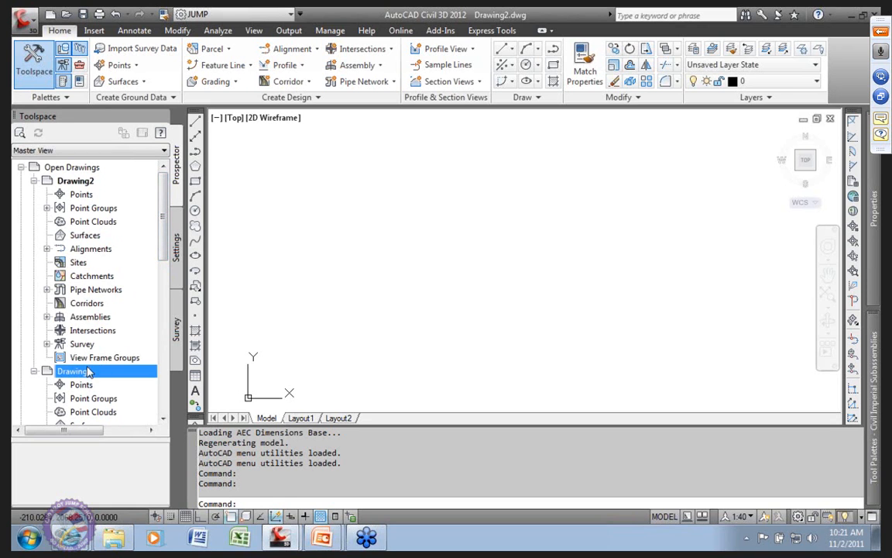
left_click(126, 377)
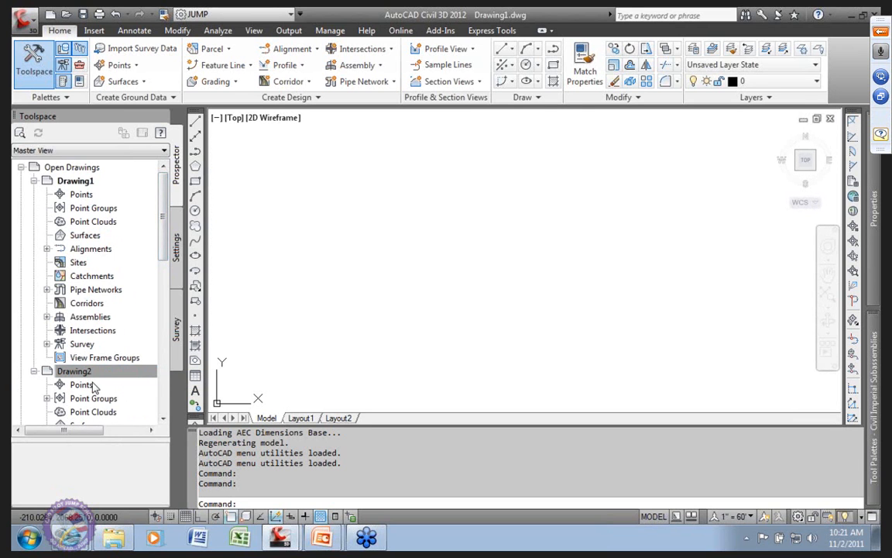
left_click(175, 258)
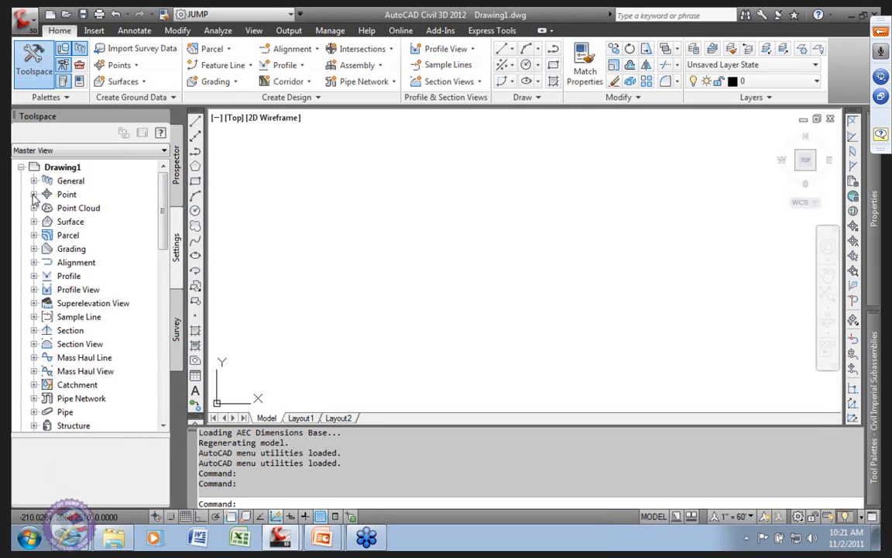
left_click(33, 193)
left_click(48, 221)
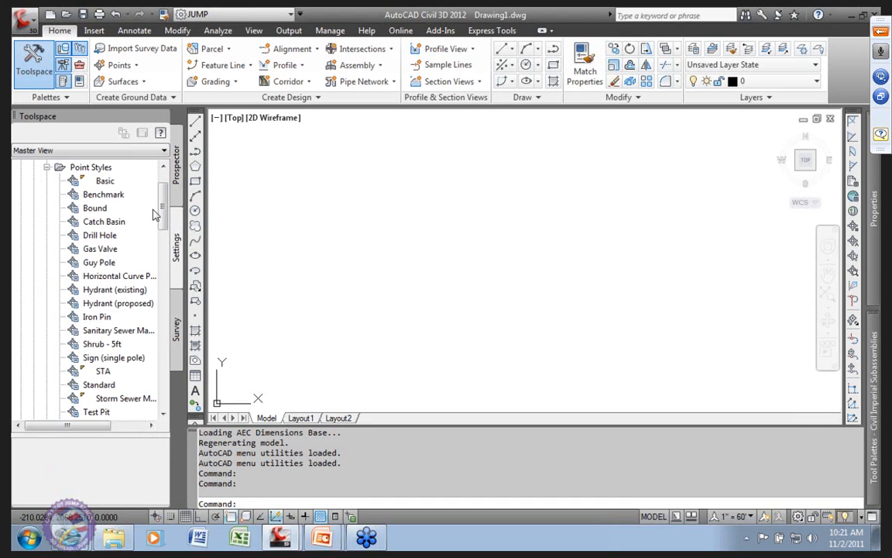
mouse_move(162, 209)
left_mouse_down()
mouse_move(164, 242)
mouse_move(165, 206)
left_mouse_up()
left_click(48, 208)
left_click(33, 181)
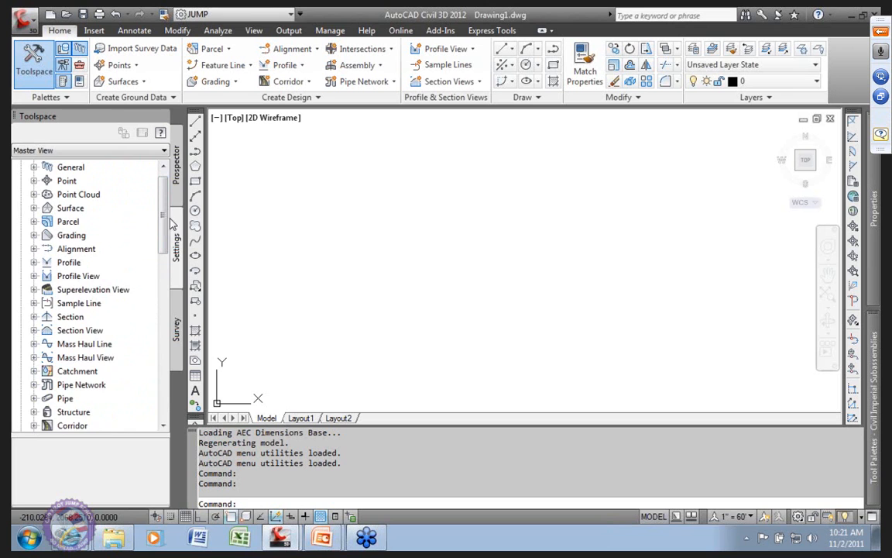
Make Drawing2 the current drawing again and review its point groups
left_click(175, 165)
left_click(76, 371)
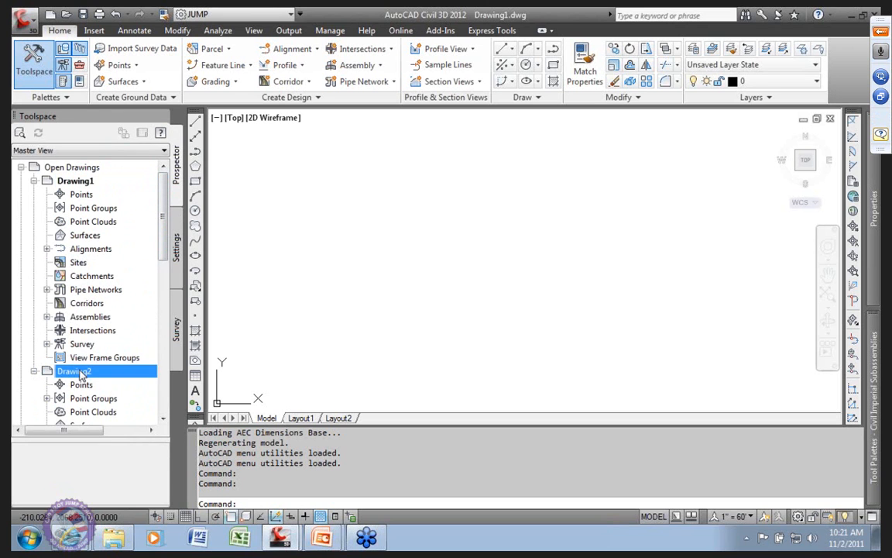
right_click(77, 372)
left_click(125, 379)
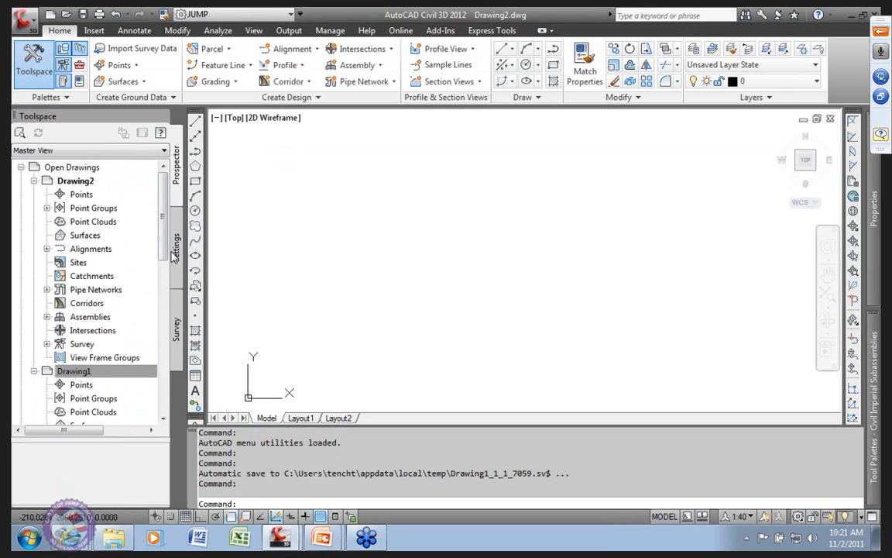
left_click(48, 208)
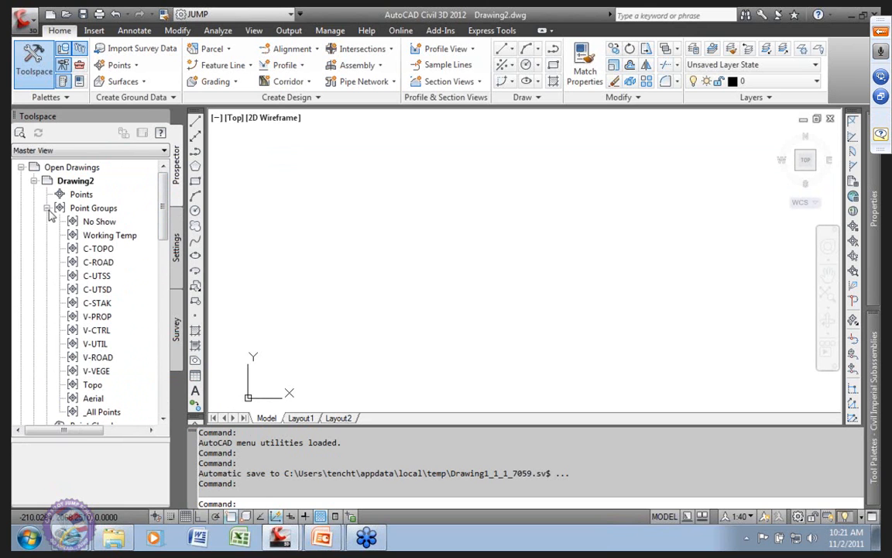
left_click(47, 208)
Examine the point label styles in Drawing2's settings
left_click(177, 250)
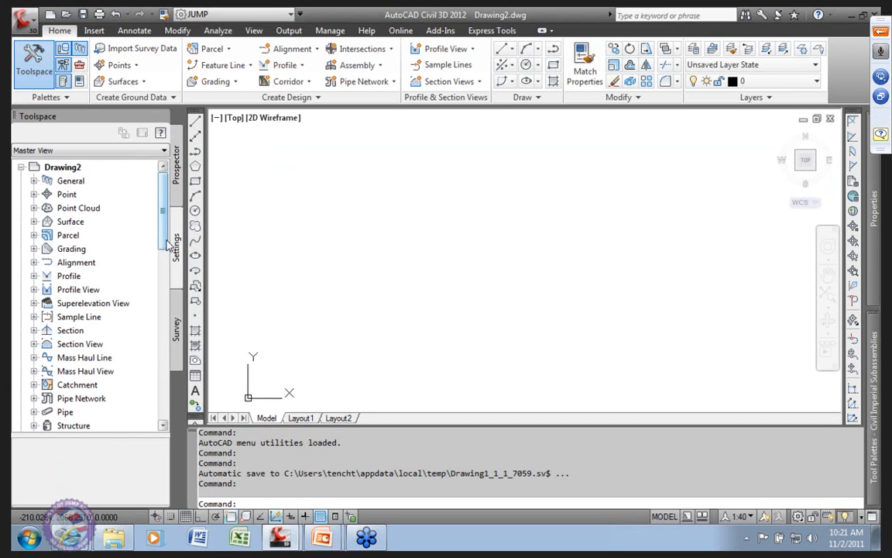
left_click(33, 193)
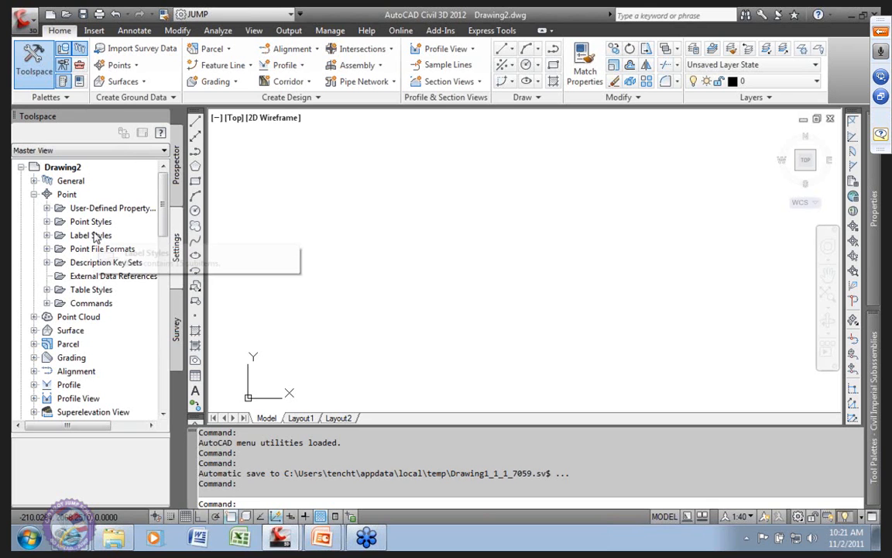
left_click(46, 235)
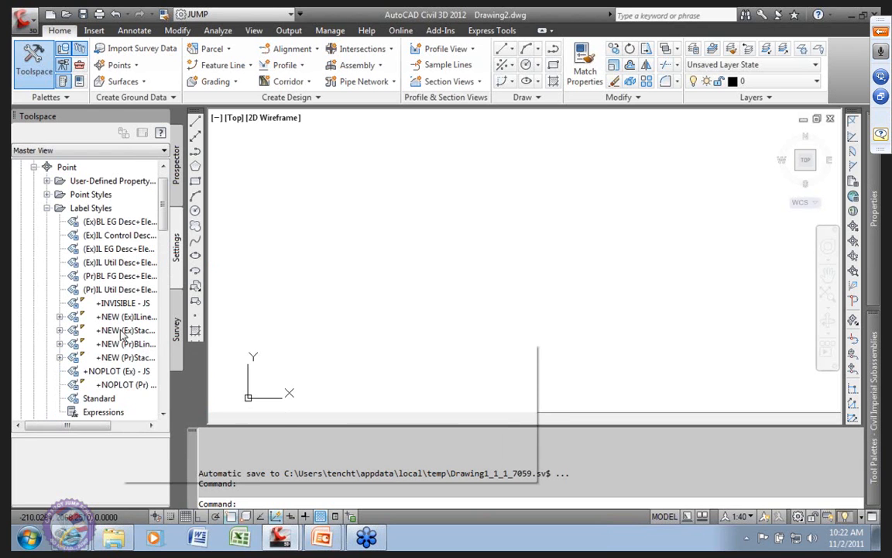
left_click(48, 208)
left_click(33, 166)
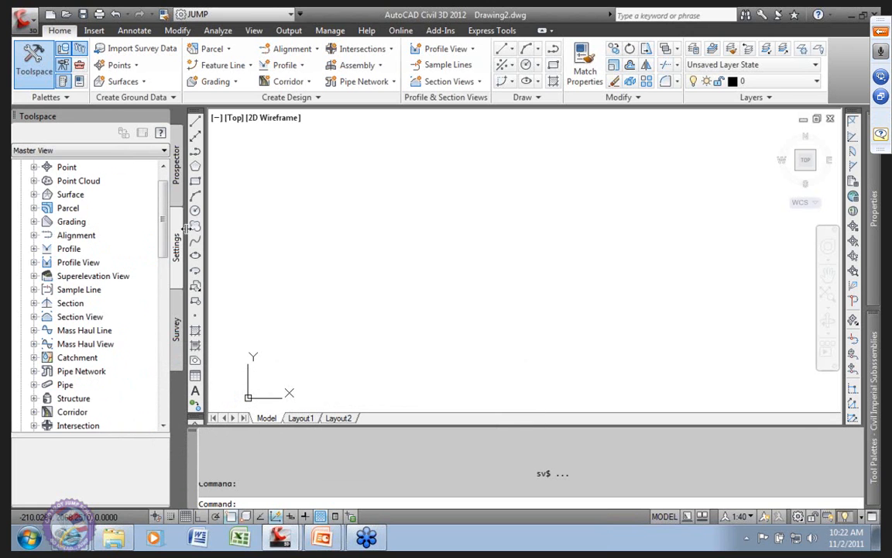
scroll(155, 223, "up", 1)
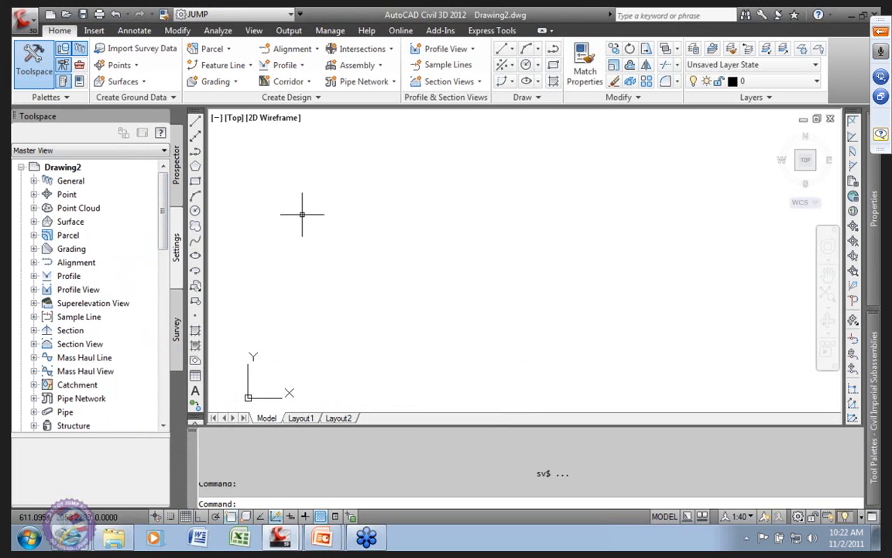
Assign the coordinate system code il83-ef (NAD83 Illinois State Planes, East Zone, US Foot) in Drawing2's drawing settings
left_click(79, 169)
right_click(79, 169)
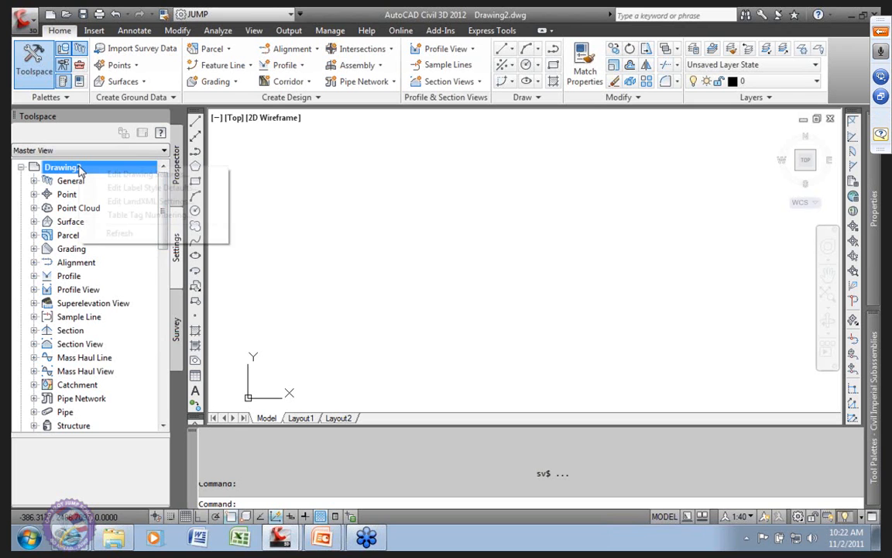
left_click(153, 175)
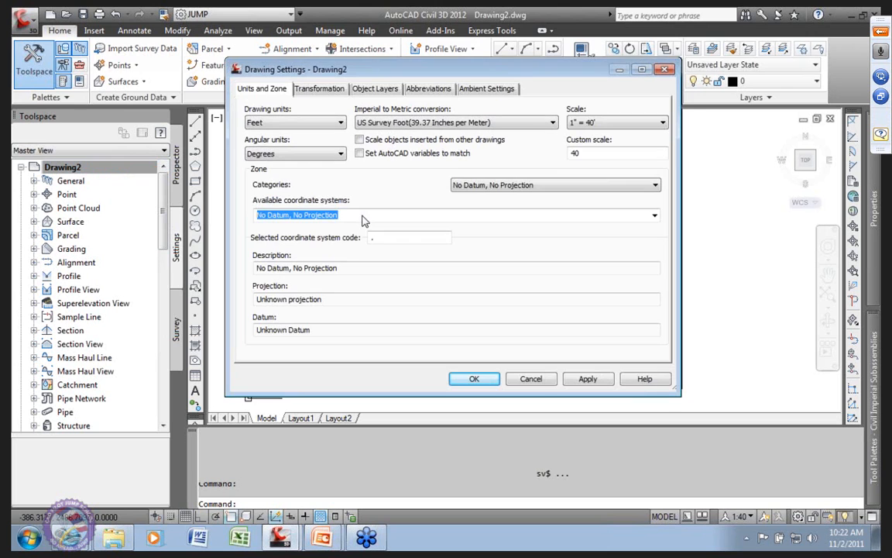
left_click(372, 237)
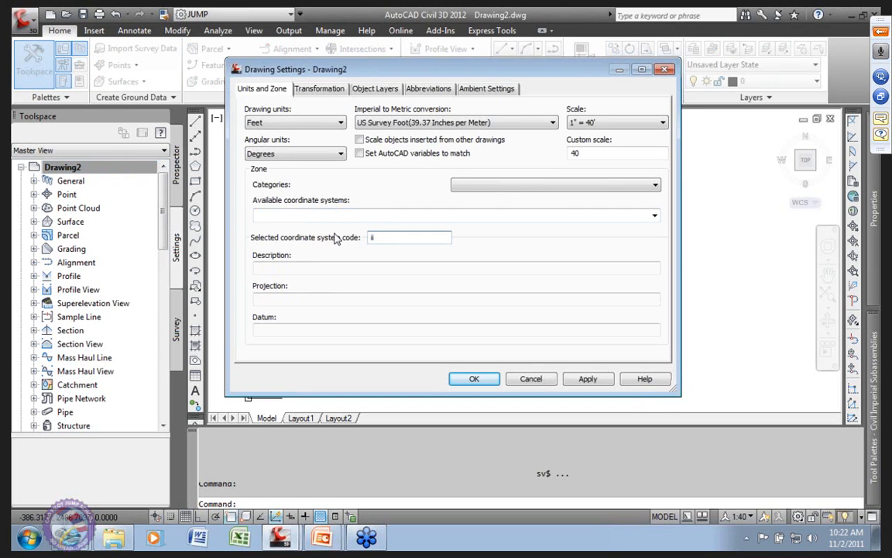
type("il830")
type("ef")
key("Left")
key("Left")
key("Left")
key("Delete")
type("-")
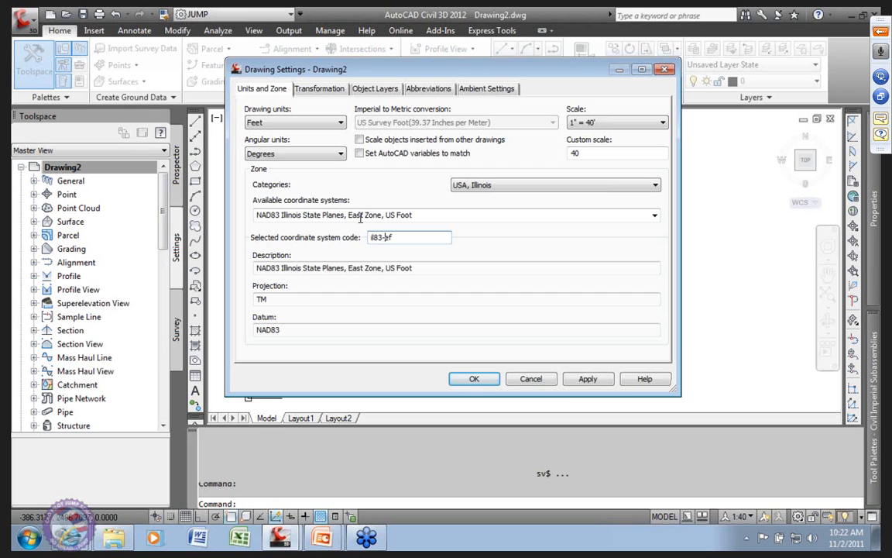
left_click(585, 379)
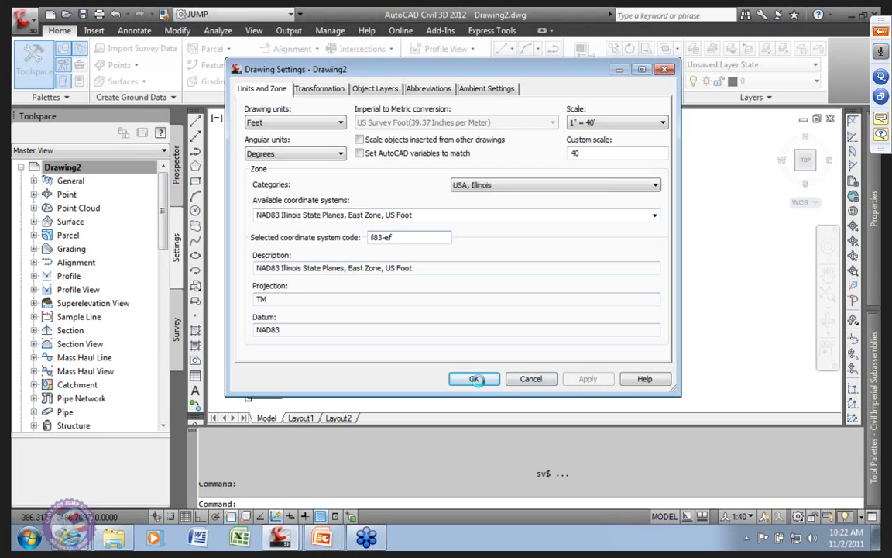
left_click(475, 378)
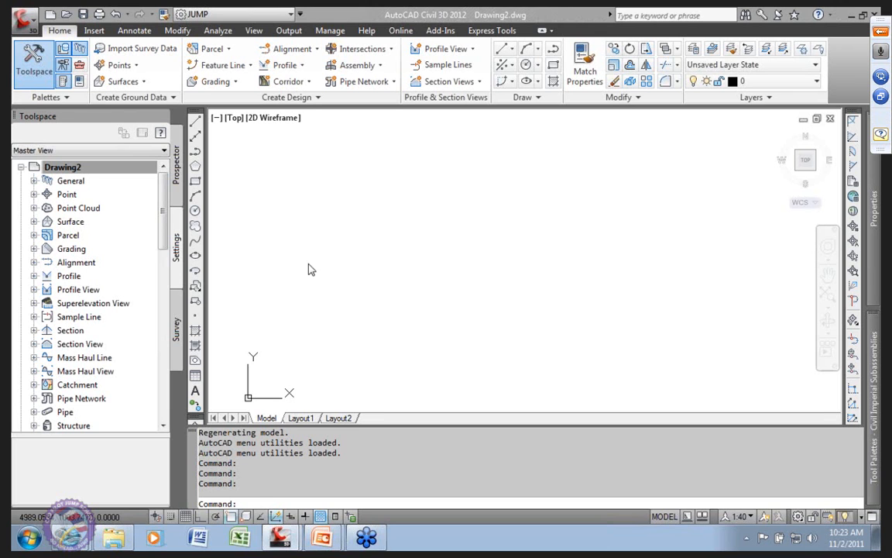
Review the drawing-level label style defaults for label, components, leader and dragged state, and leave without making changes
right_click(109, 168)
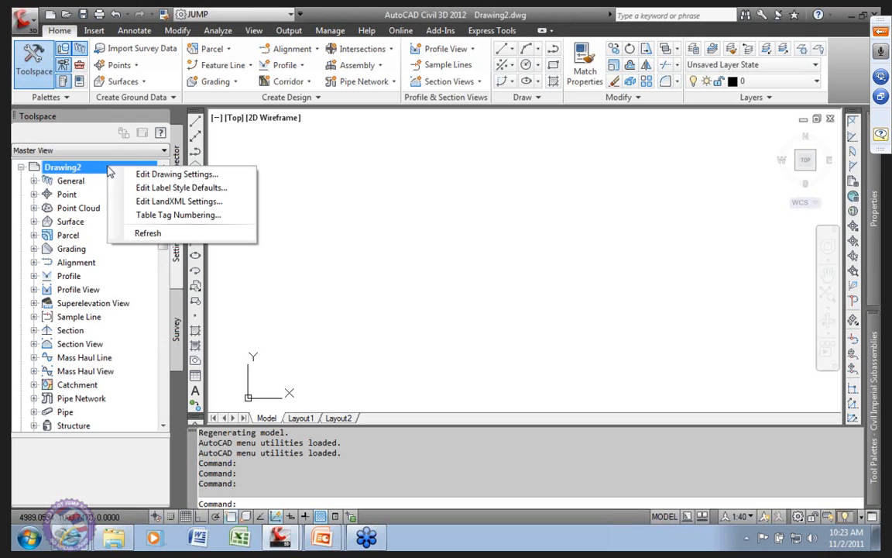
left_click(152, 189)
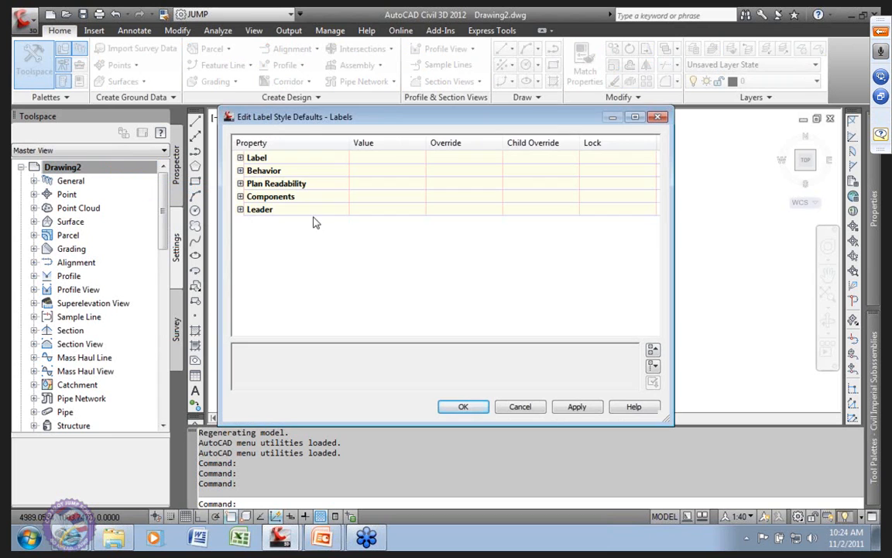
left_click(240, 158)
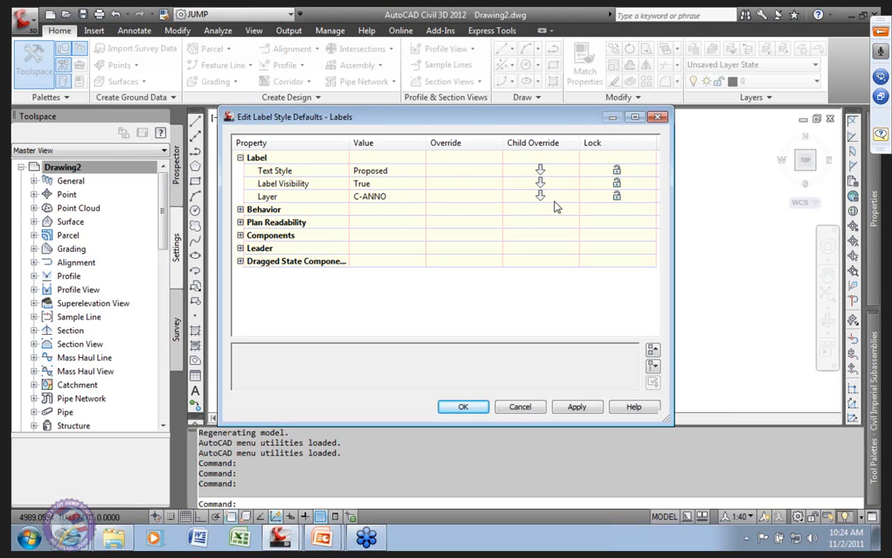
left_click(240, 235)
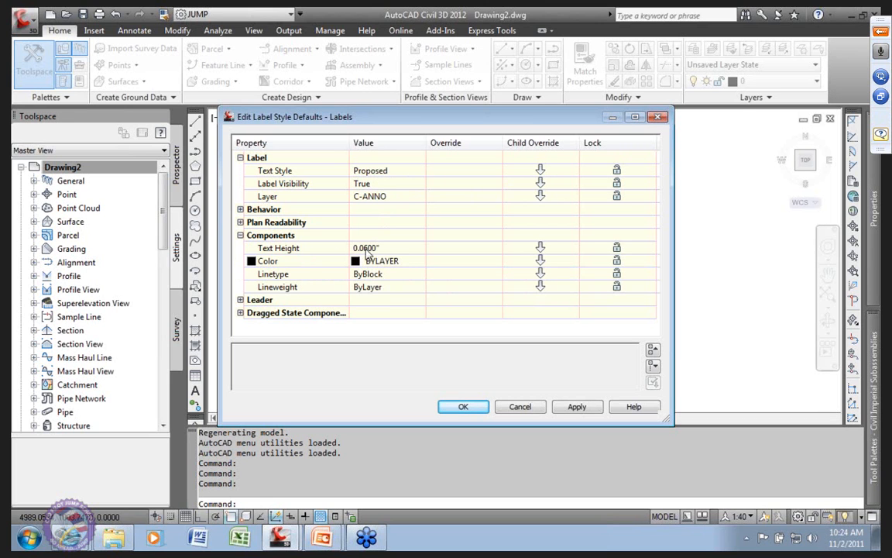
left_click(240, 300)
scroll(364, 279, "down", 1)
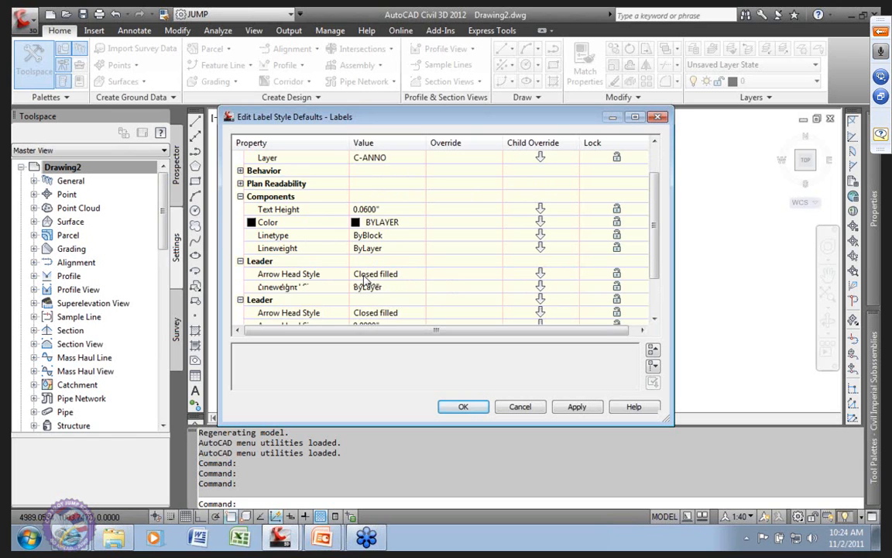
scroll(368, 283, "down", 1)
scroll(385, 302, "down", 1)
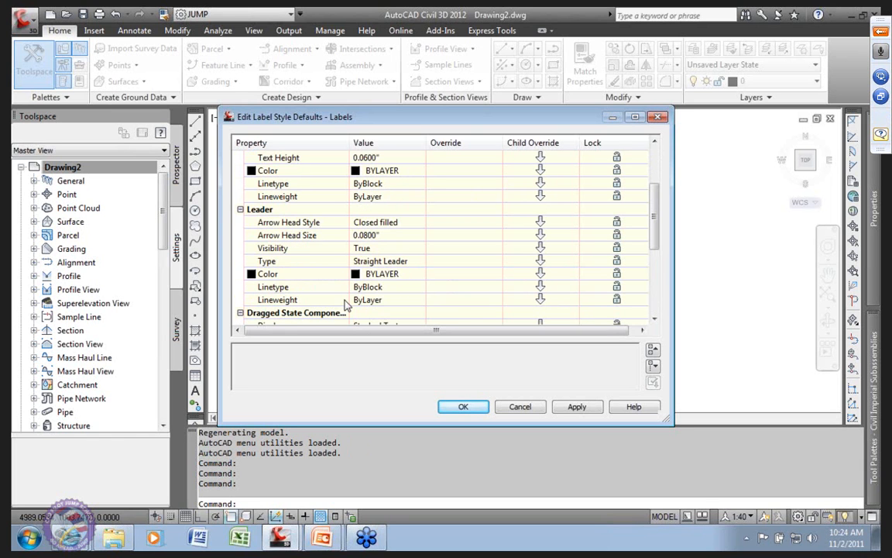
scroll(346, 304, "down", 4)
scroll(387, 210, "up", 3)
scroll(387, 211, "up", 4)
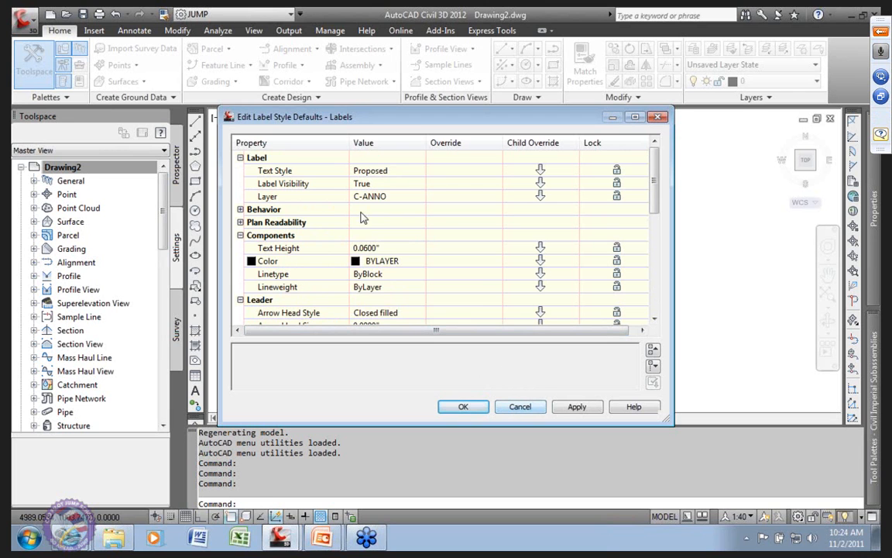
left_click(521, 409)
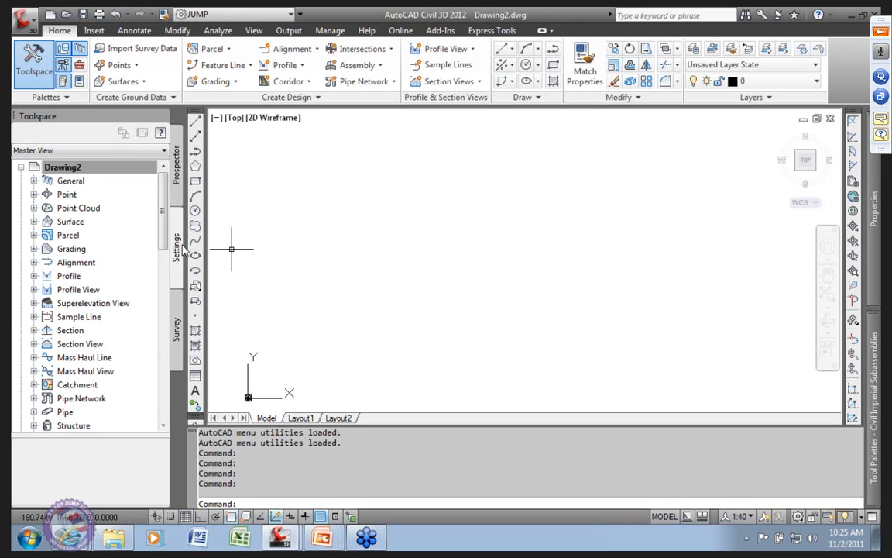
Set the components' text height to 1.2" in the label style defaults for parcel Area labels
left_click(34, 236)
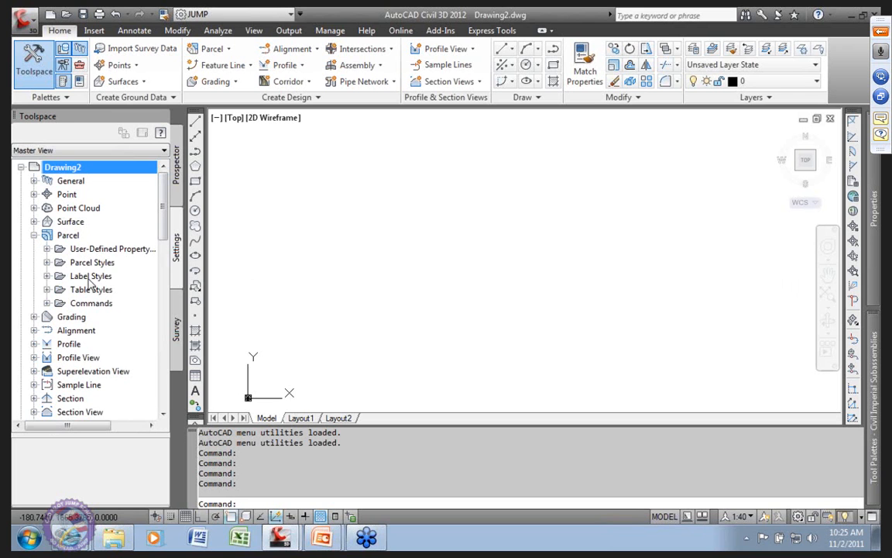
left_click(87, 276)
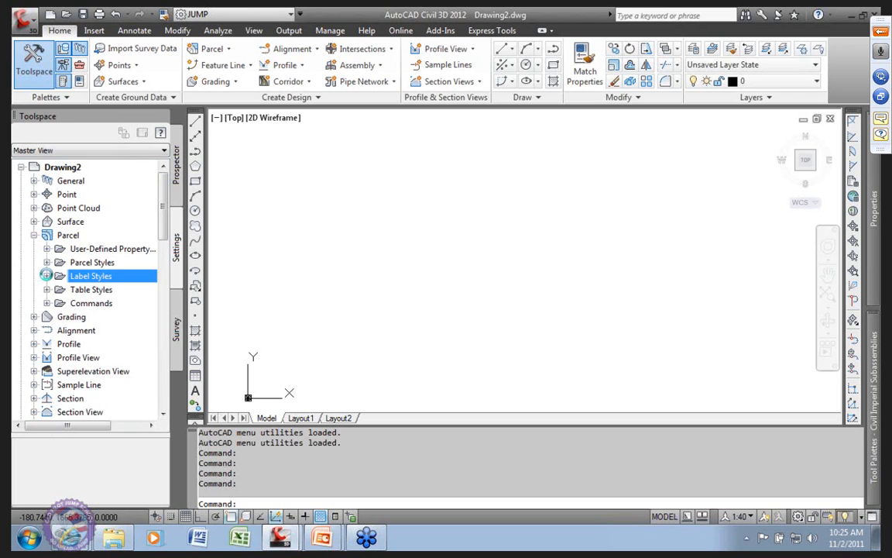
left_click(47, 277)
left_click(90, 289)
right_click(90, 291)
left_click(163, 297)
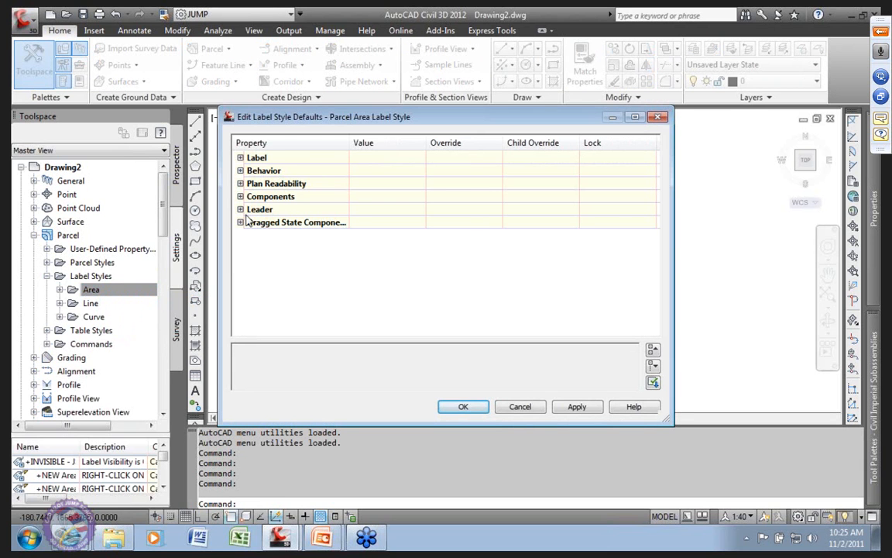
left_click(240, 197)
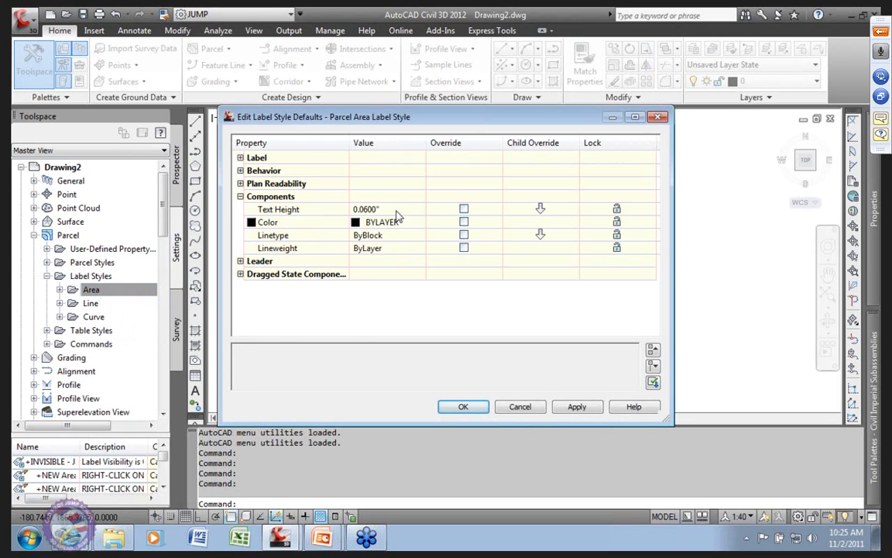
left_click(364, 209)
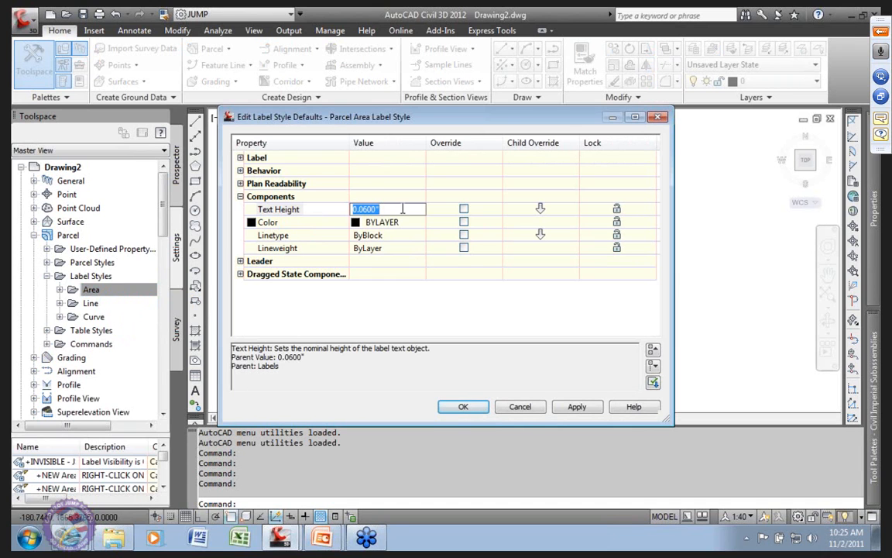
key("BackSpace")
type("1.2")
left_click(358, 265)
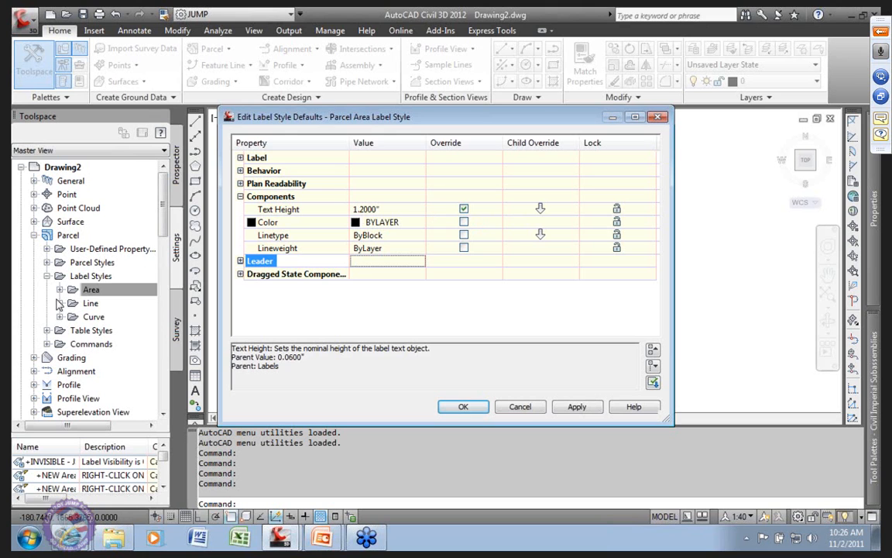
Set the dragged state text height to 1.2" in the parcel Area label defaults, accept the changes and collapse the Parcel settings
left_click(241, 275)
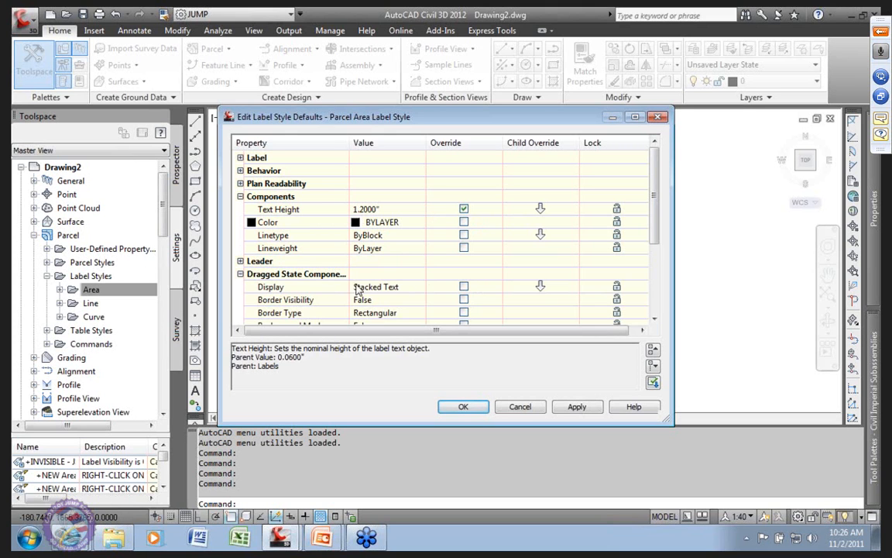
left_click_drag(655, 235, 394, 279)
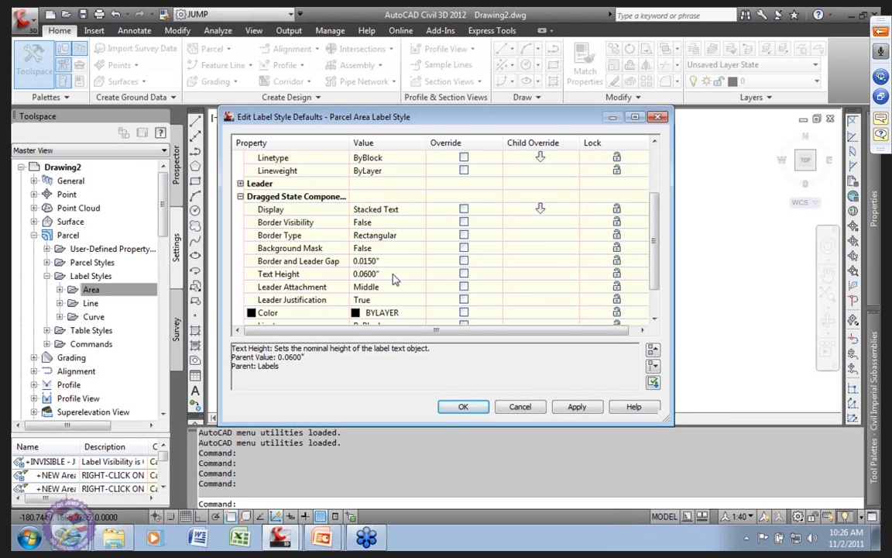
left_click(367, 274)
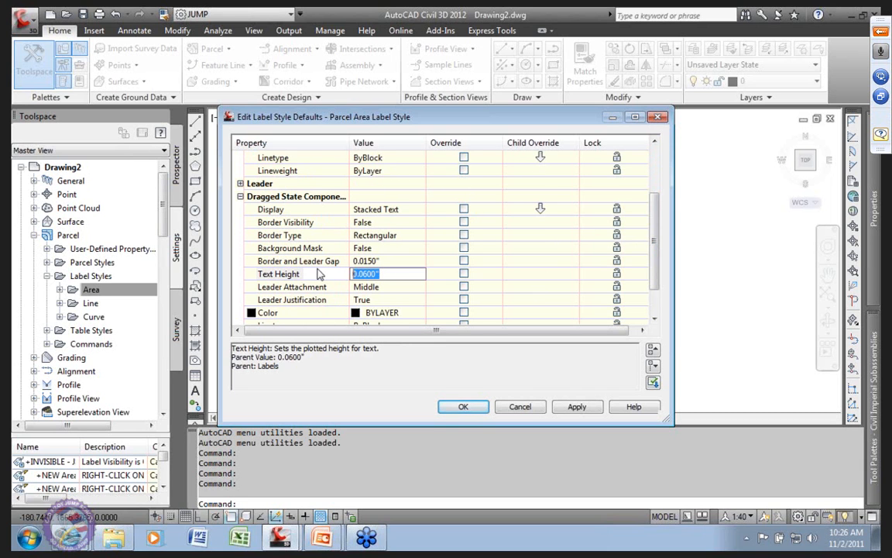
type("1.2")
left_click(319, 273)
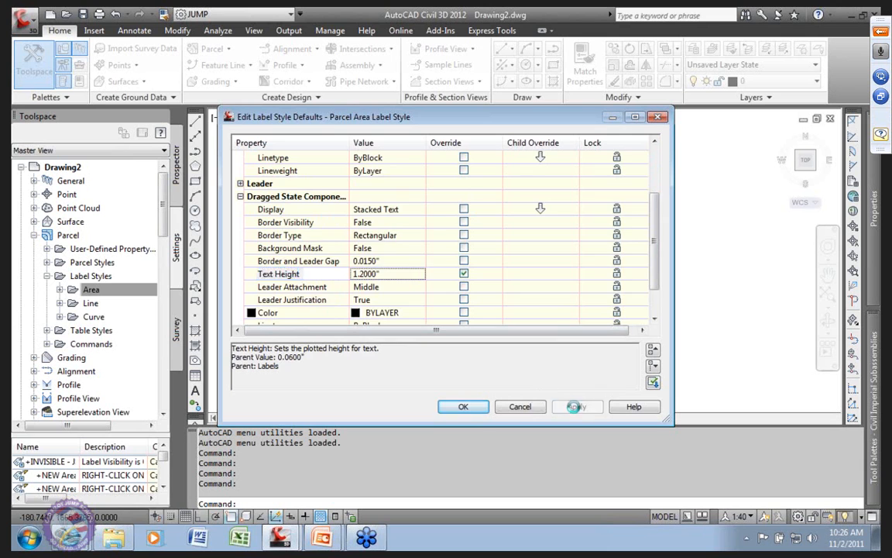
left_click(463, 407)
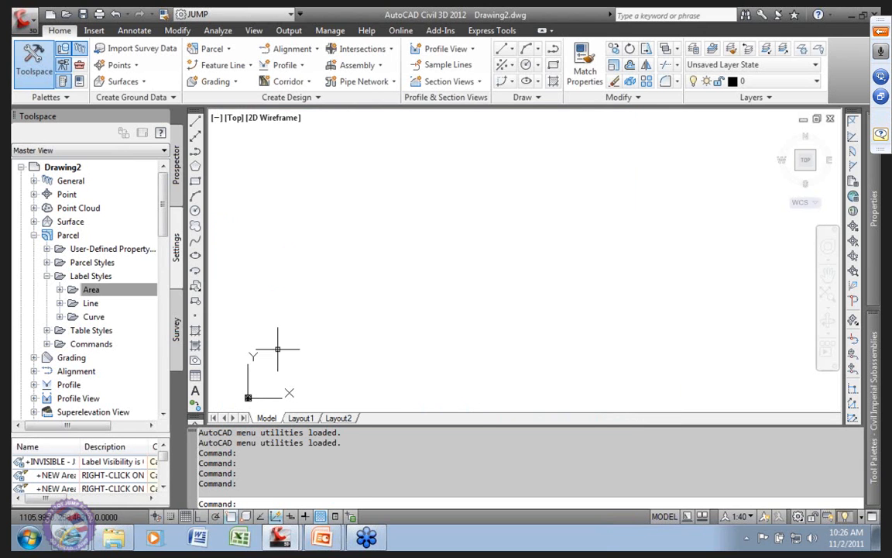
left_click(46, 277)
left_click(34, 236)
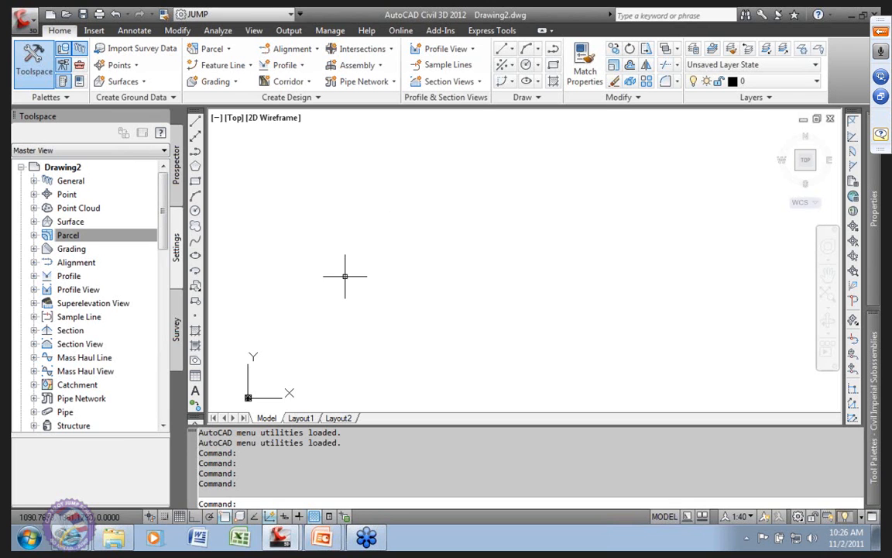
Find the 20-EG surface in the project's data shortcuts and check which operations are available for it
left_click(176, 165)
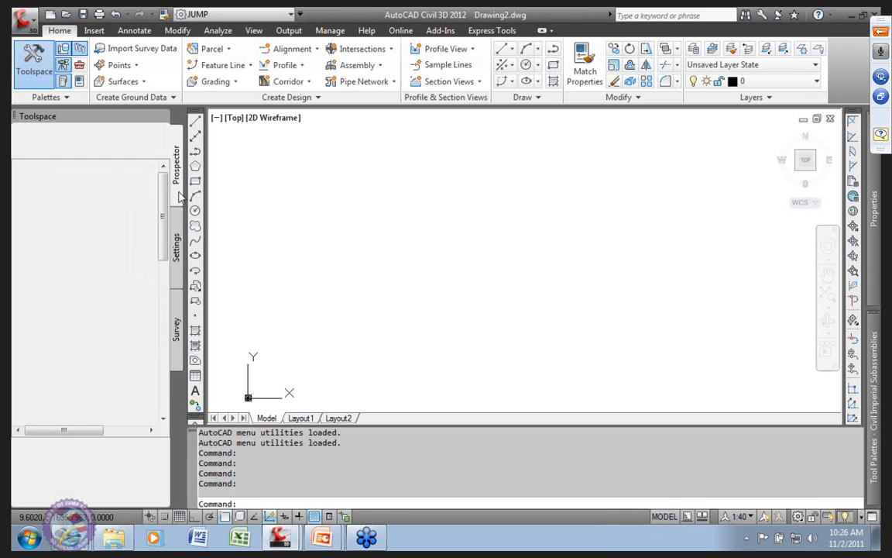
left_click_drag(163, 231, 164, 364)
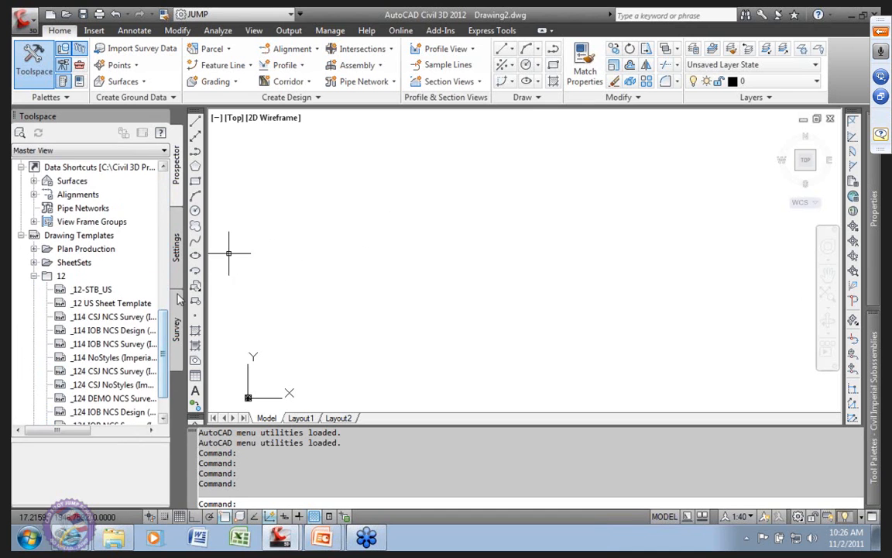
left_click(21, 235)
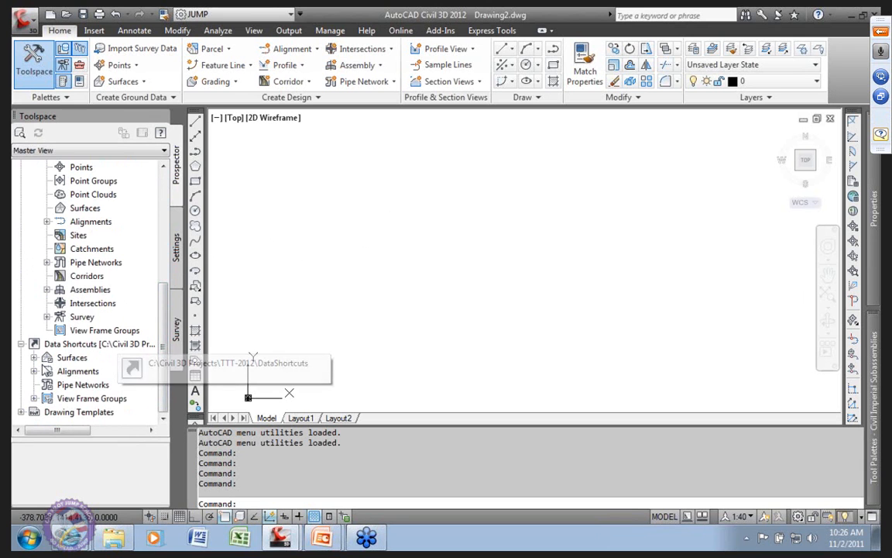
left_click(33, 357)
left_click(81, 385)
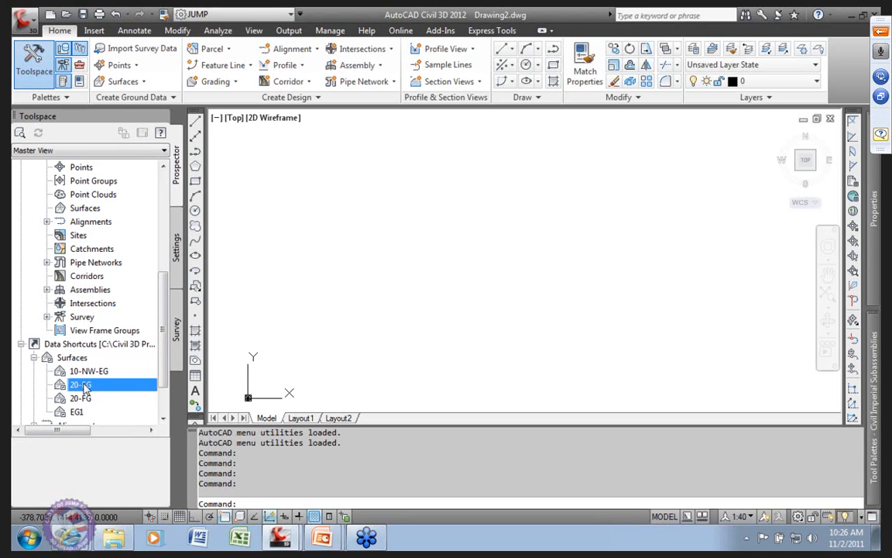
right_click(86, 385)
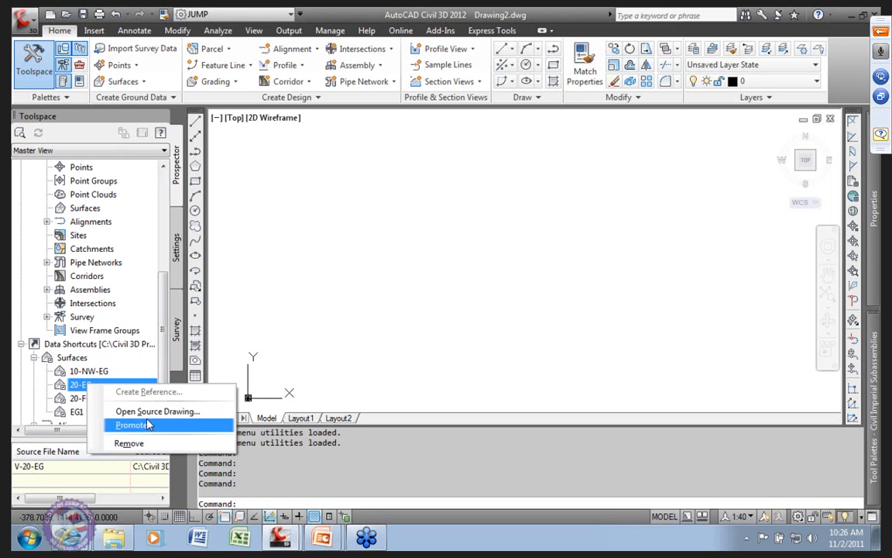
left_click(308, 258)
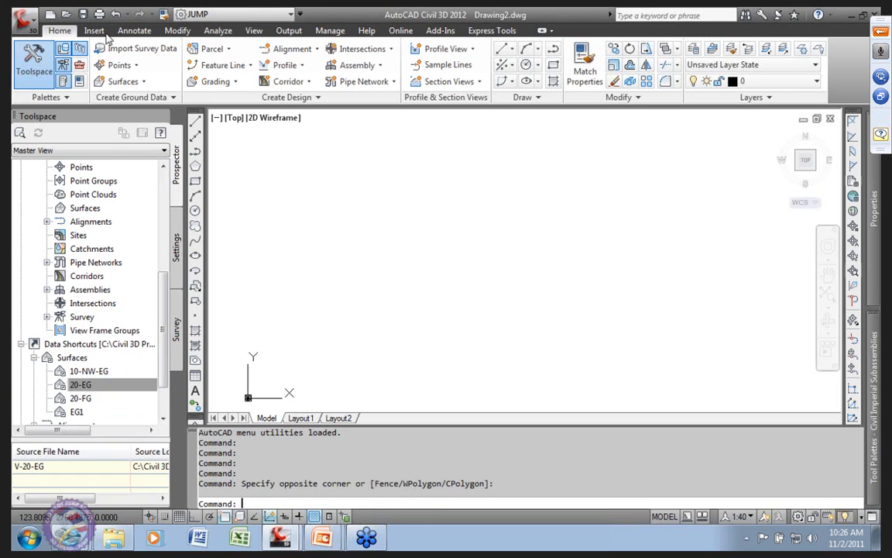
Start saving the drawing and choose the folder C:\Civil 3D Projects\TTT-2012\10_Model\Parcel_Maps_Pr as its location
key("ctrl+s")
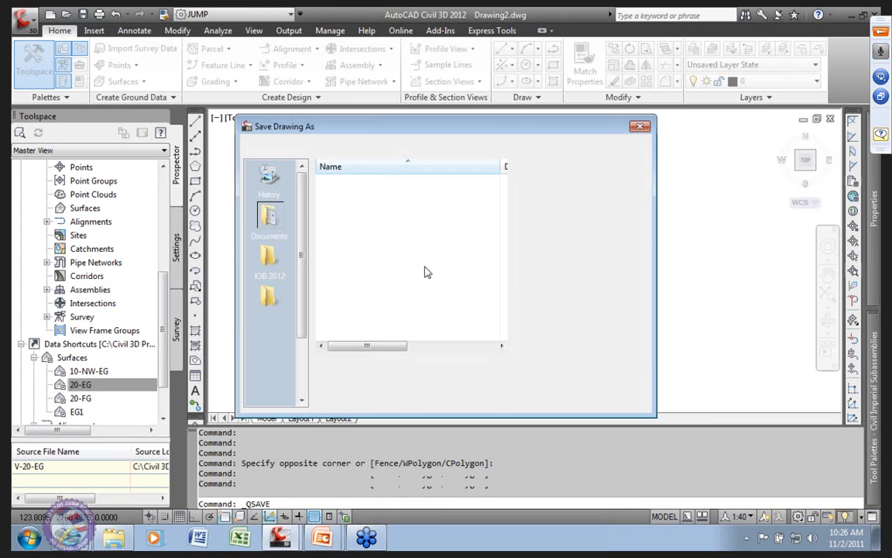
left_click(460, 146)
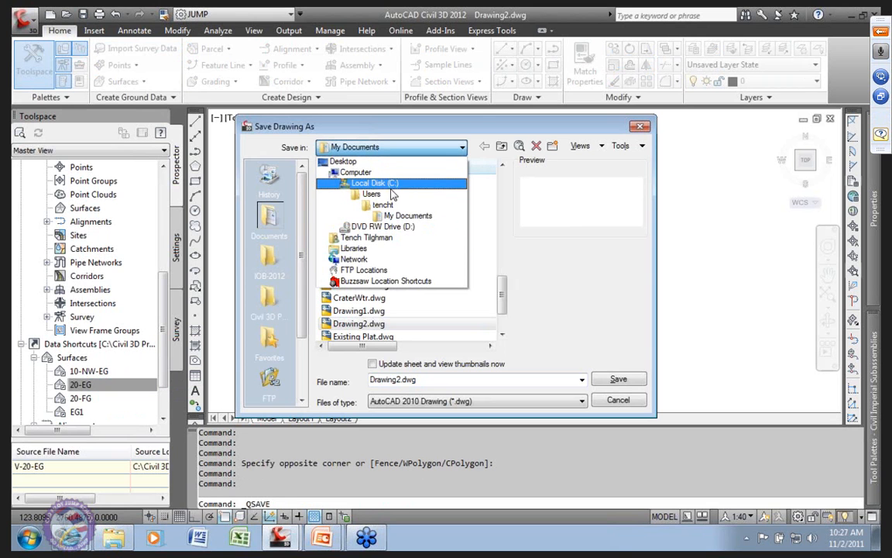
left_click(385, 185)
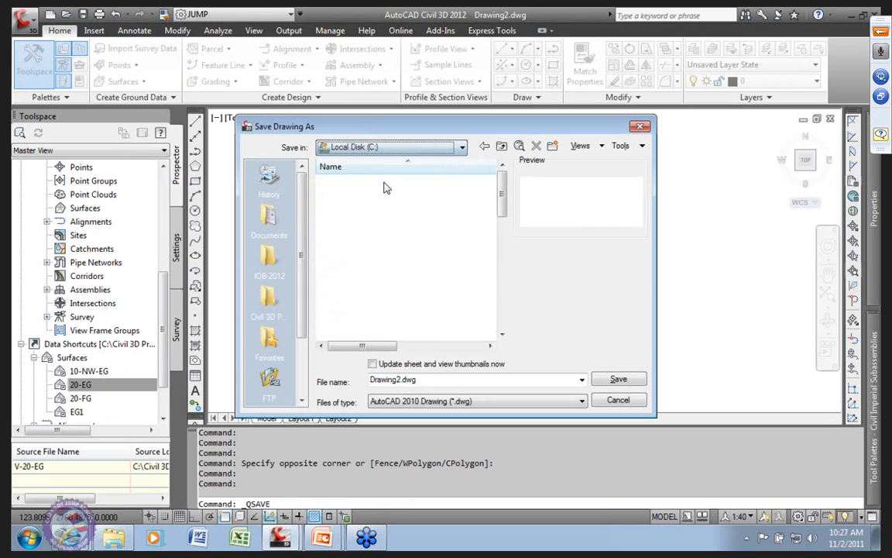
left_click_drag(501, 219, 502, 229)
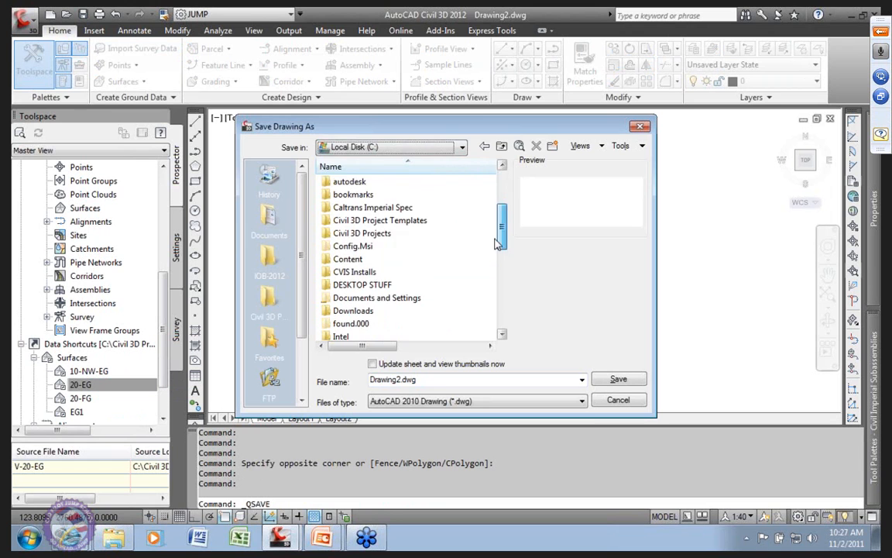
double_click(354, 229)
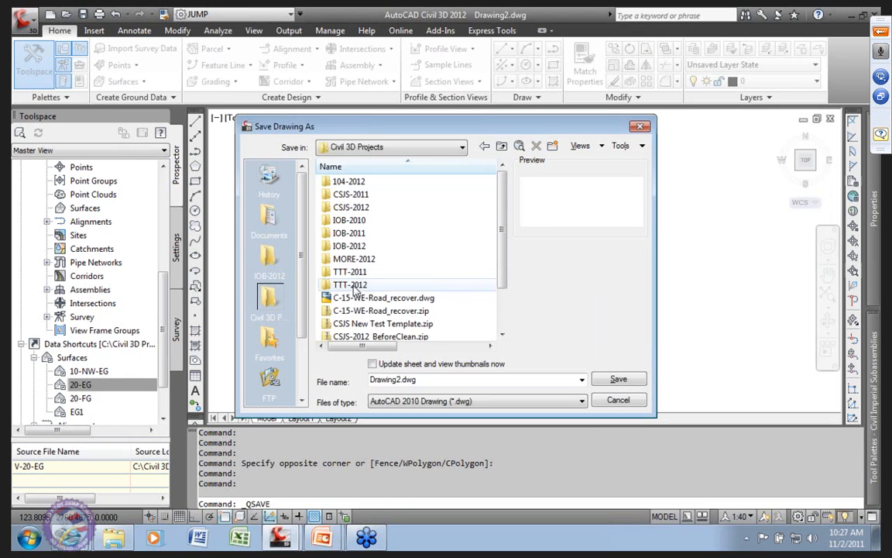
double_click(433, 285)
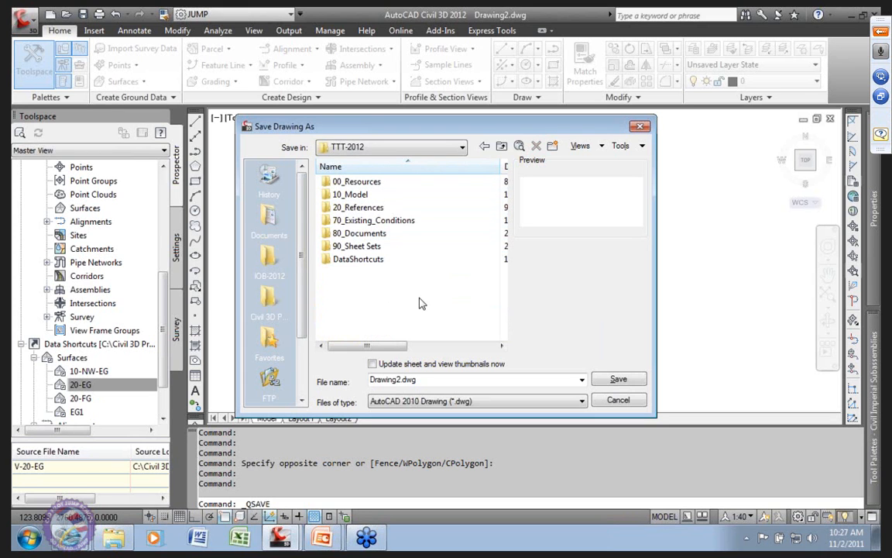
left_click(344, 194)
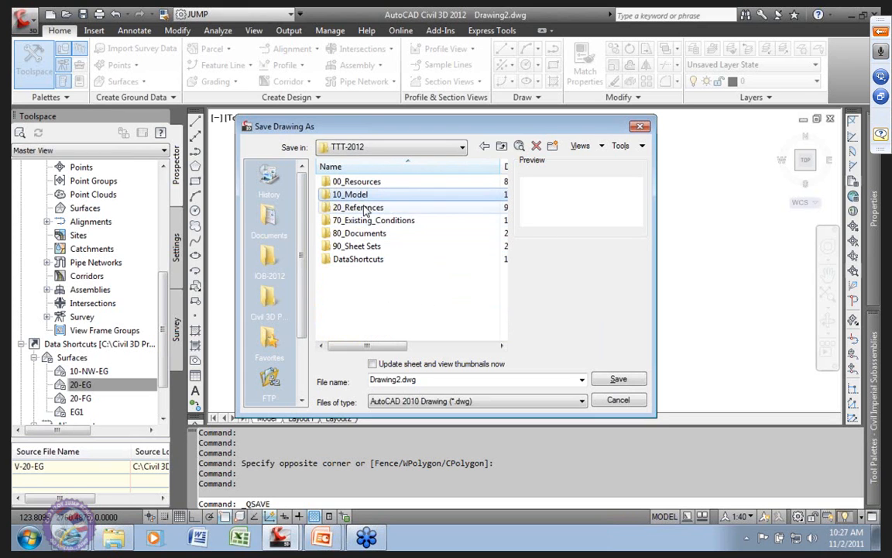
left_click(364, 209)
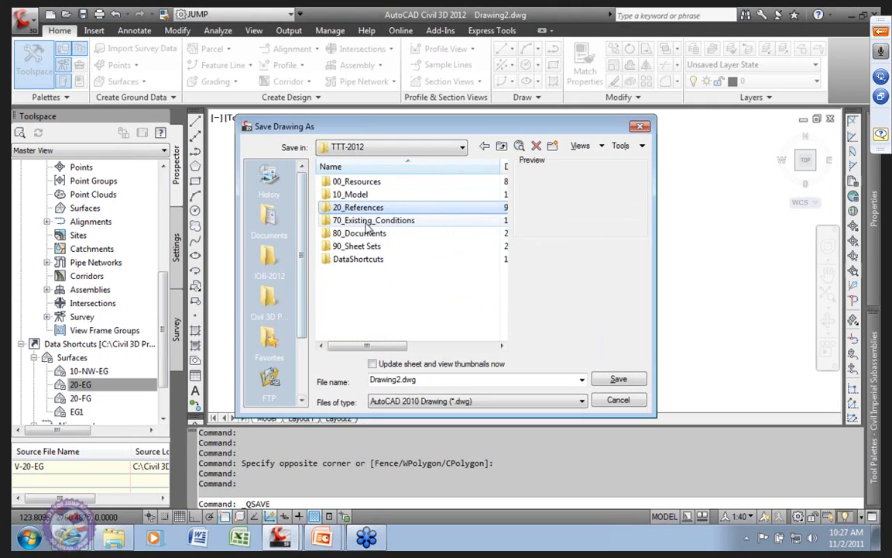
left_click(370, 222)
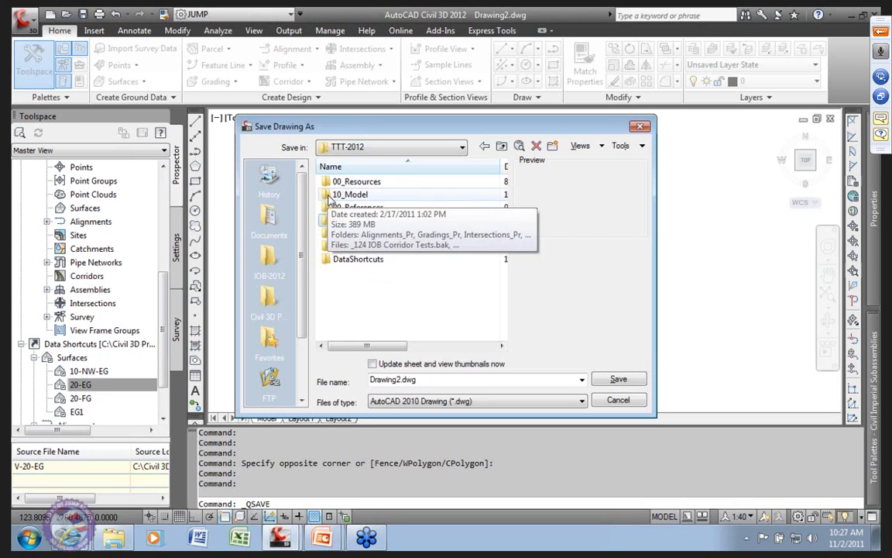
double_click(349, 195)
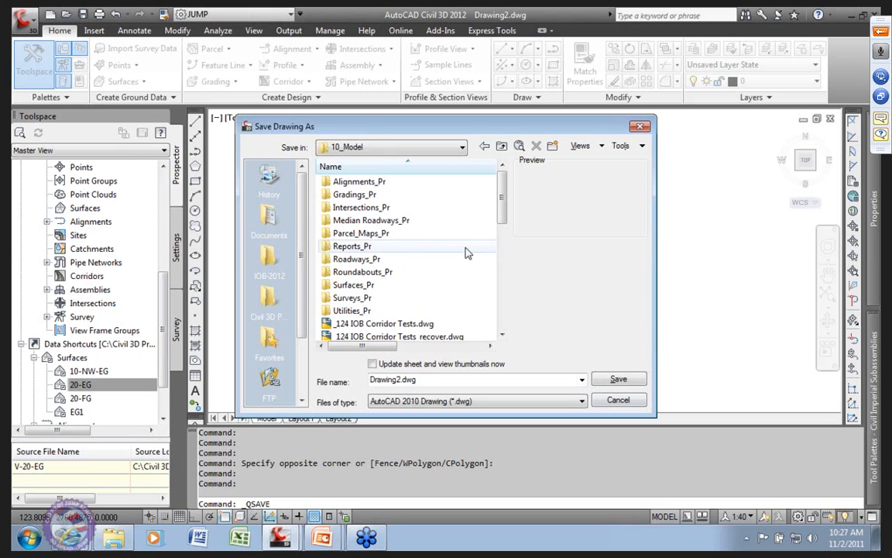
double_click(361, 233)
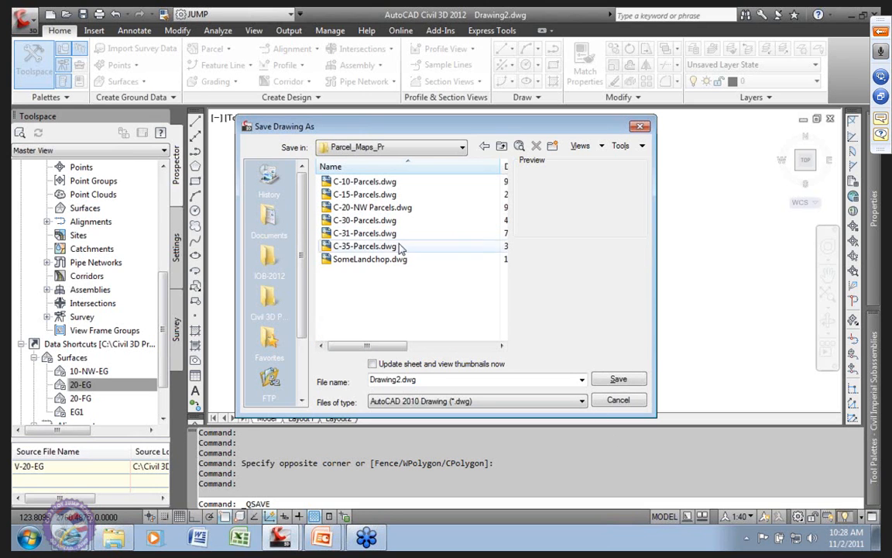
Name the drawing C-31.dwg and save it in the Parcel_Maps_Pr folder
double_click(371, 378)
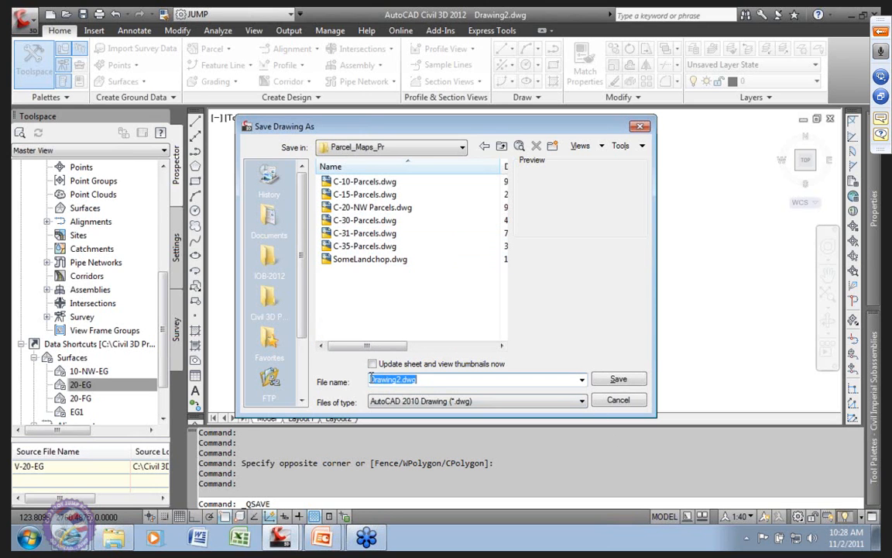
left_click_drag(370, 378, 400, 379)
type("C")
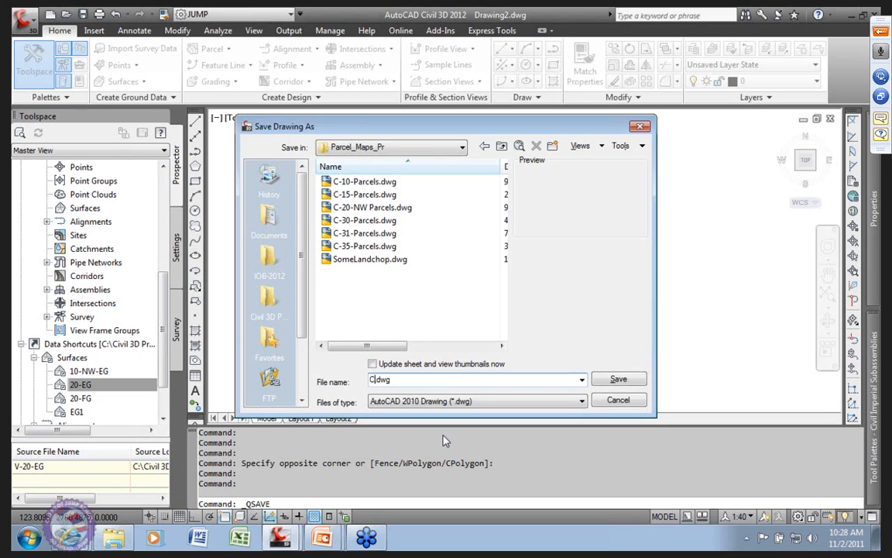
type("-31")
left_click(617, 379)
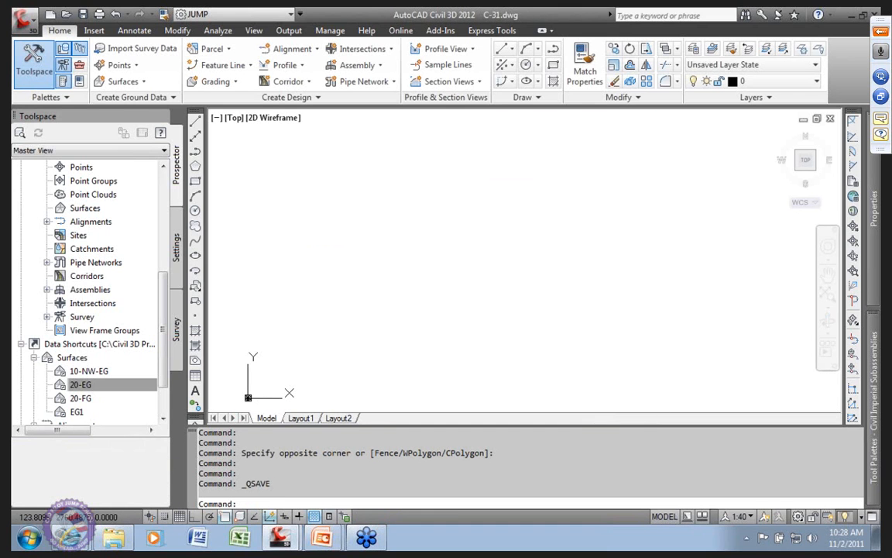
Create a reference to the 20-EG surface from the data shortcuts, using the surface style (Pr)Contours(1-5) - JS
middle_click_drag(338, 284, 322, 330)
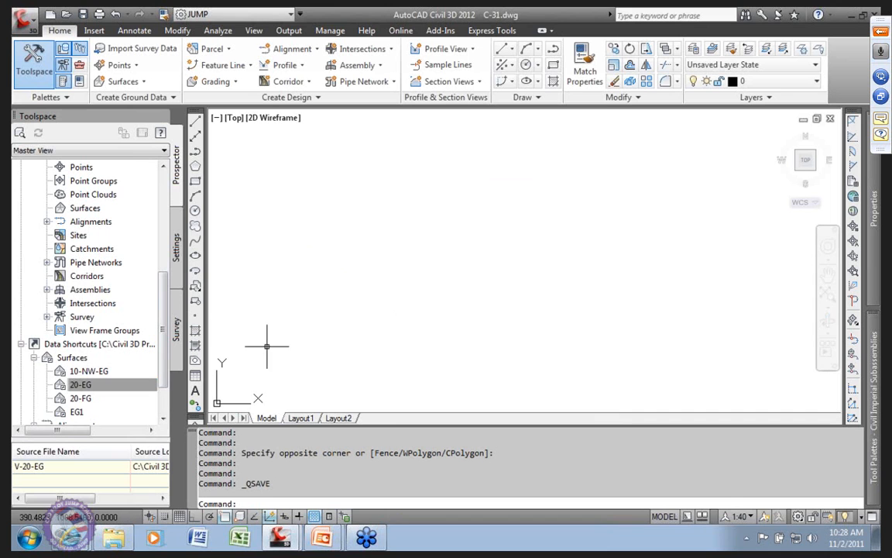
left_click(82, 387)
right_click(90, 391)
left_click(143, 393)
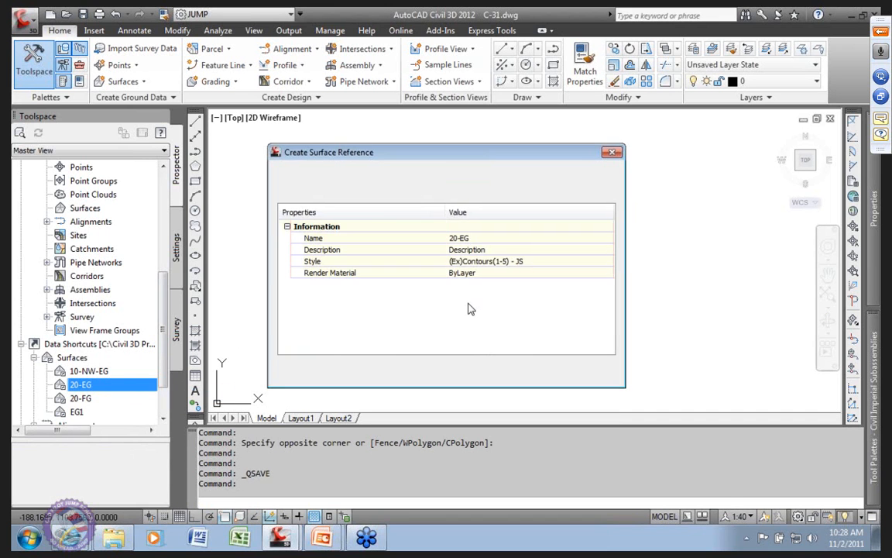
left_click(608, 263)
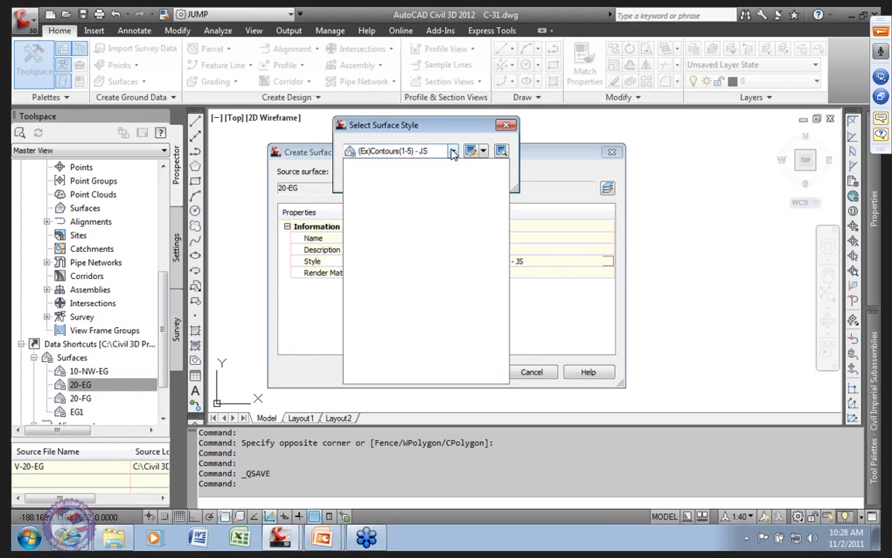
left_click(452, 151)
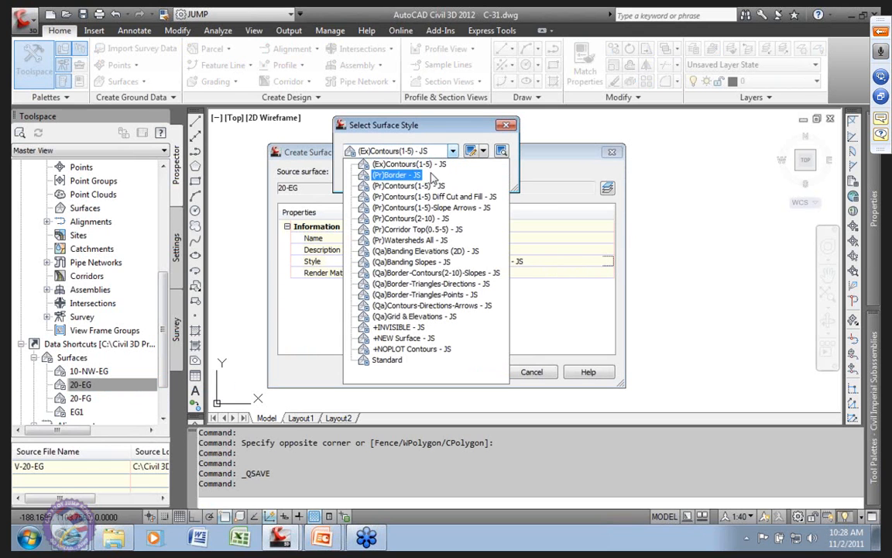
left_click(372, 166)
left_click(384, 178)
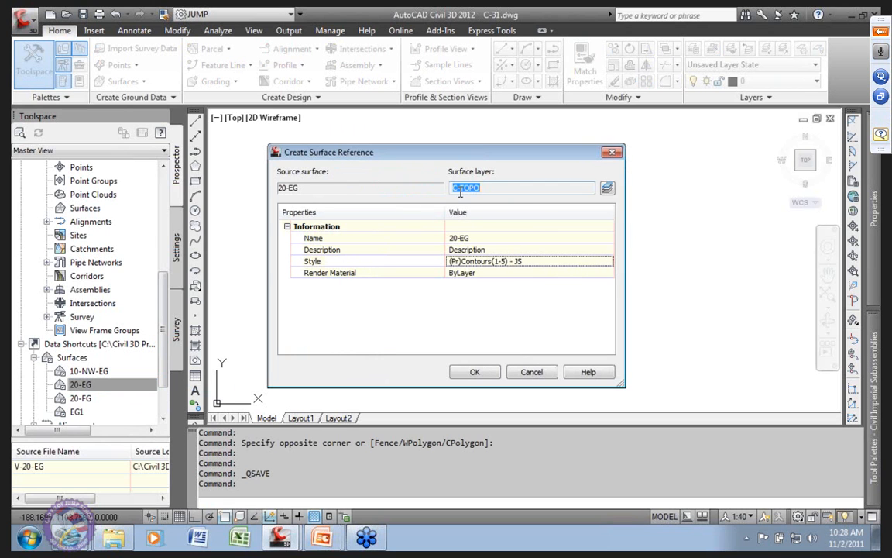
left_click(474, 373)
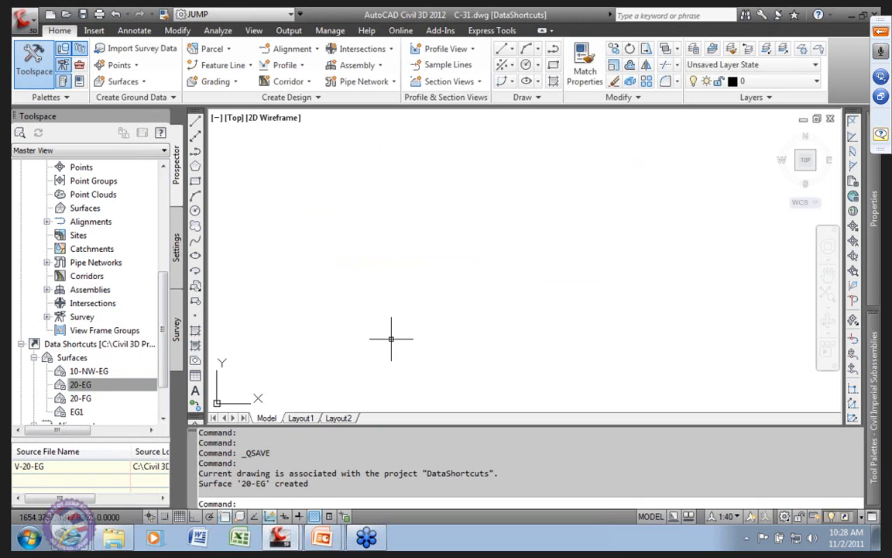
Find the 20-EG surface in the C-31 drawing's surface collection, zoom to it and view its contours
scroll(169, 192, "up", 2)
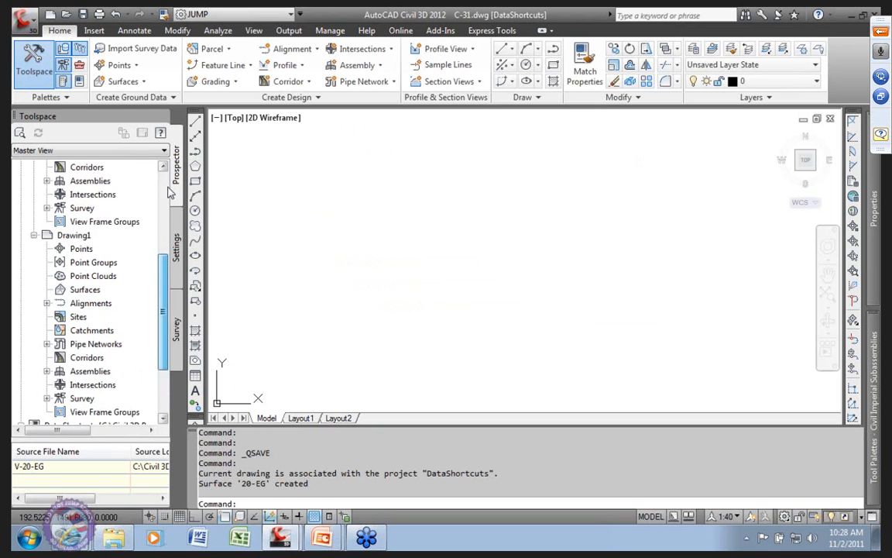
scroll(51, 230, "up", 4)
left_click(47, 235)
left_click(104, 248)
right_click(109, 248)
left_click(170, 355)
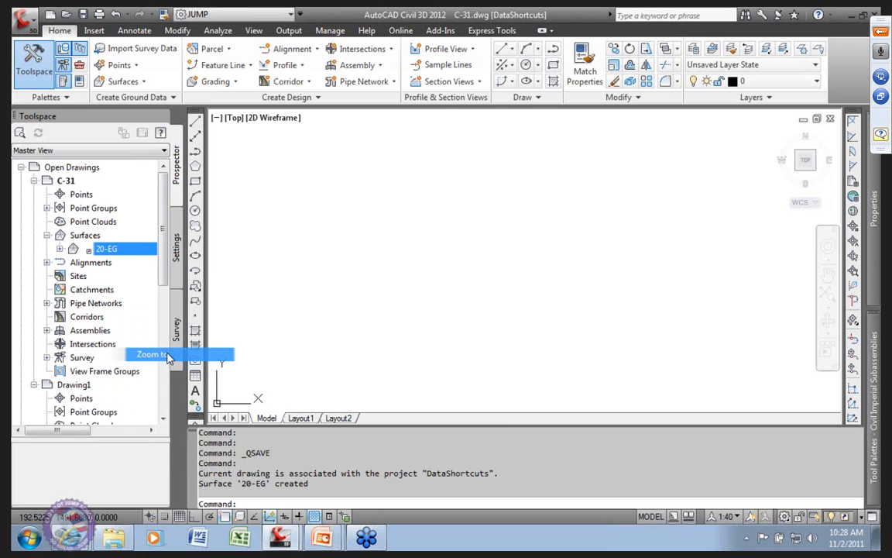
scroll(603, 219, "up", 5)
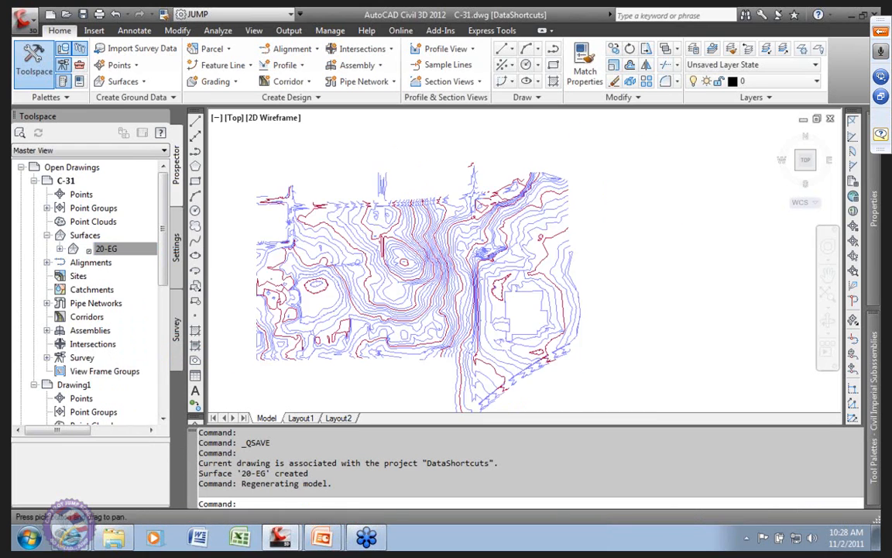
scroll(424, 303, "down", 5)
scroll(472, 294, "up", 5)
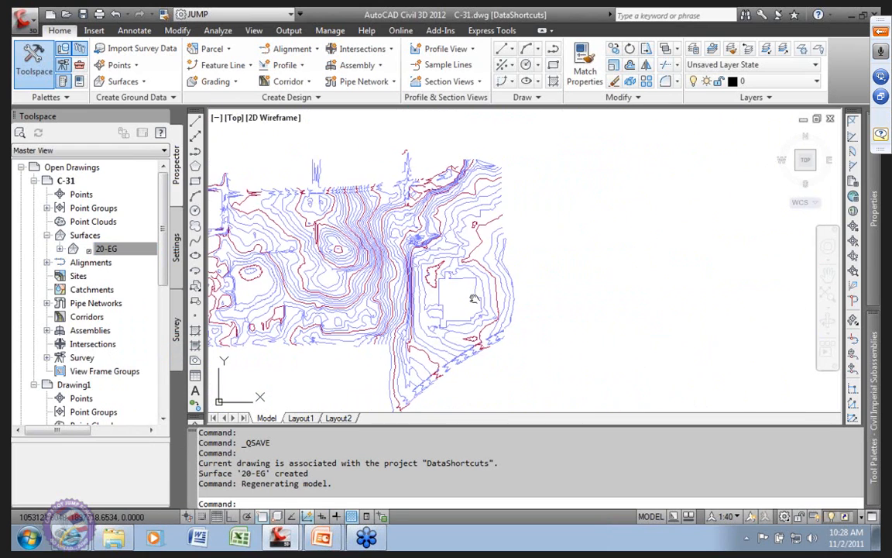
scroll(512, 269, "down", 5)
scroll(465, 246, "up", 4)
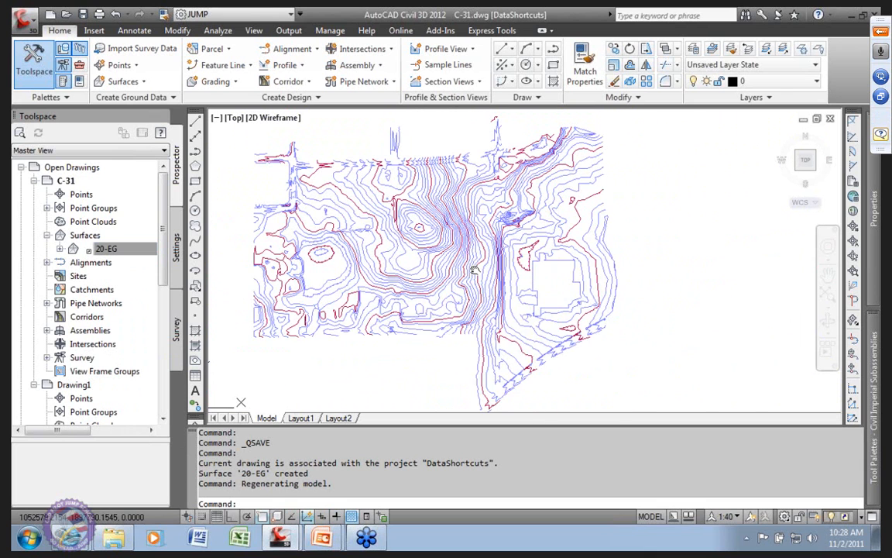
Change the surface style of 20-EG to (Pr)Contours(1-5)-Slope Arrows - JS in its surface properties and apply it
mouse_move(465, 246)
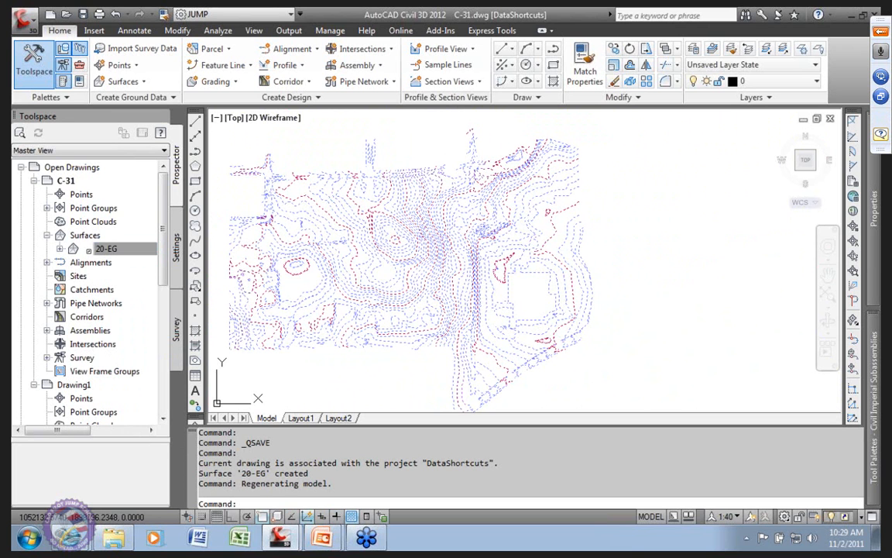
left_click(400, 226)
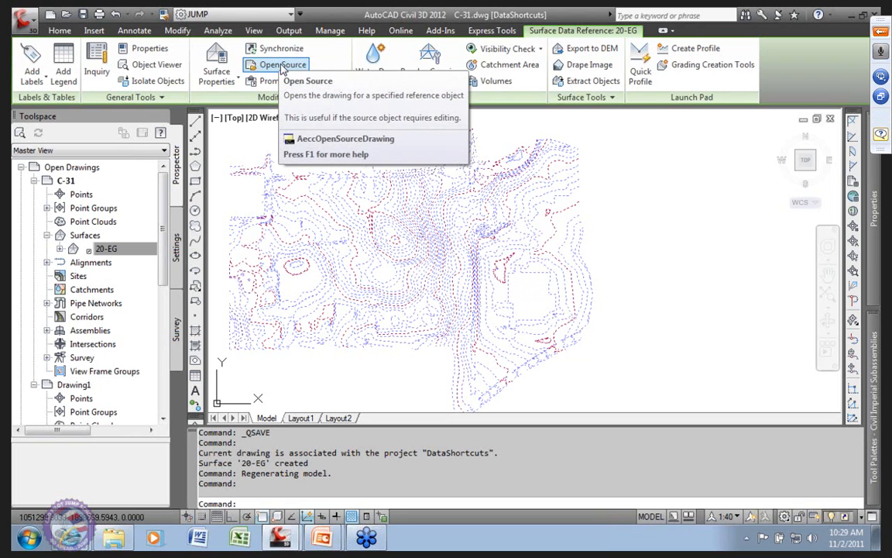
left_click(219, 86)
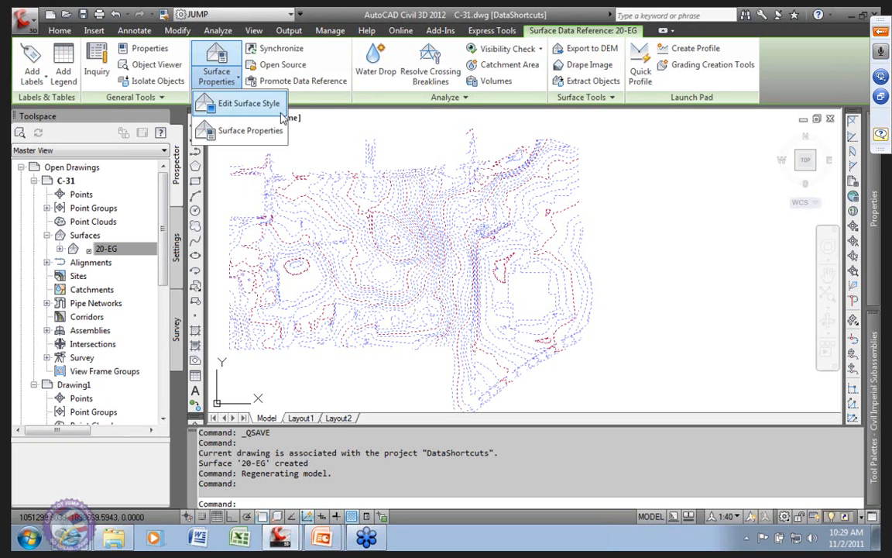
left_click(232, 130)
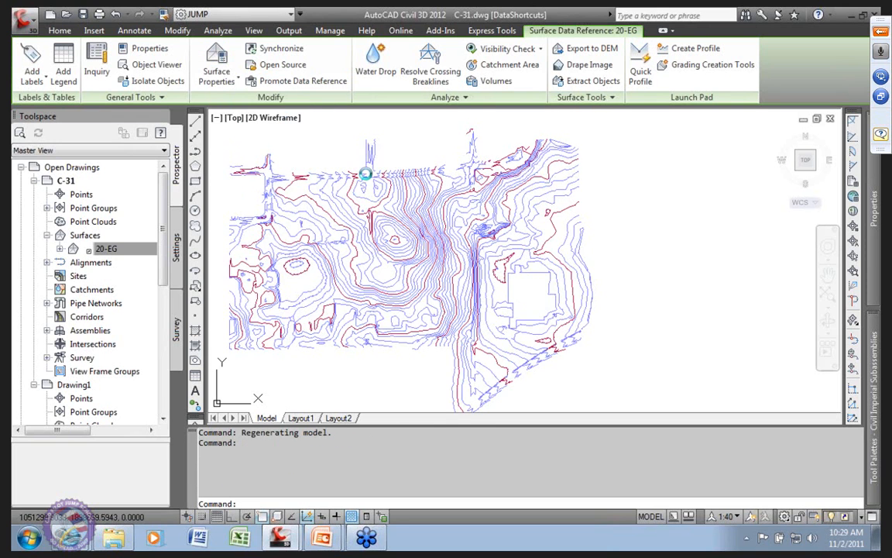
left_click(55, 129)
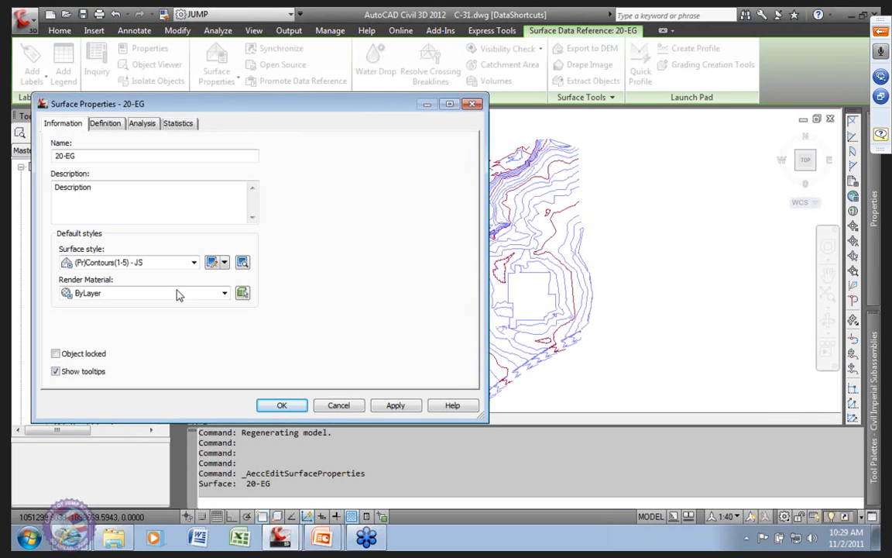
left_click(193, 263)
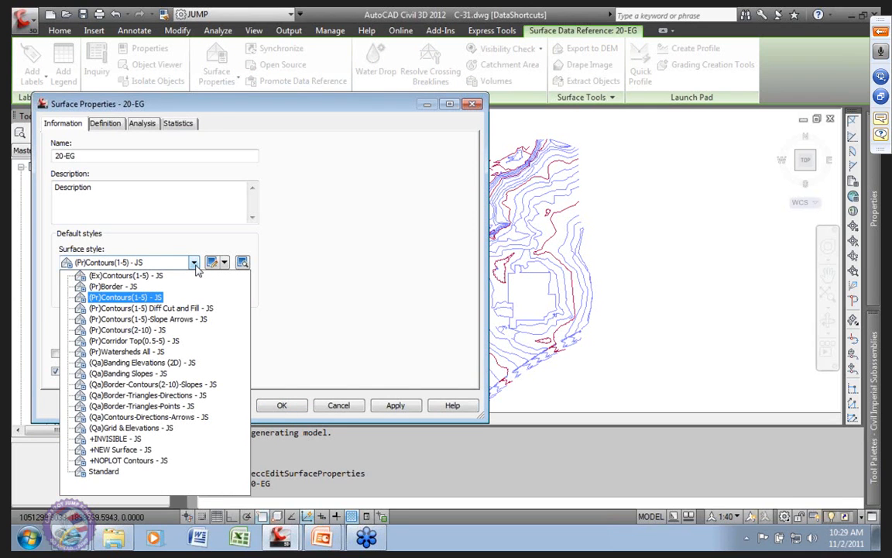
left_click(147, 319)
left_click(395, 405)
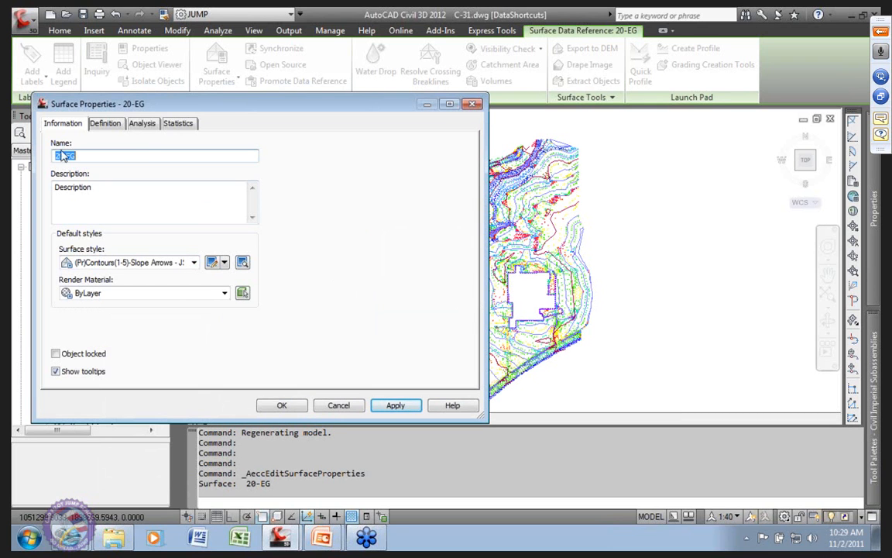
Set the surface analysis type to Slope Arrows, run the analysis with 8 ranges and apply it to 20-EG
left_click(136, 123)
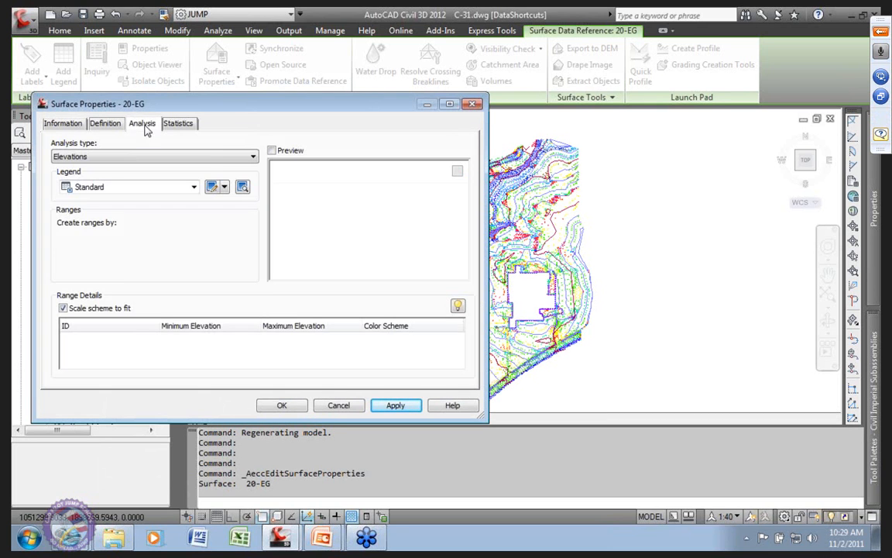
left_click(256, 157)
key("Up")
key("Up")
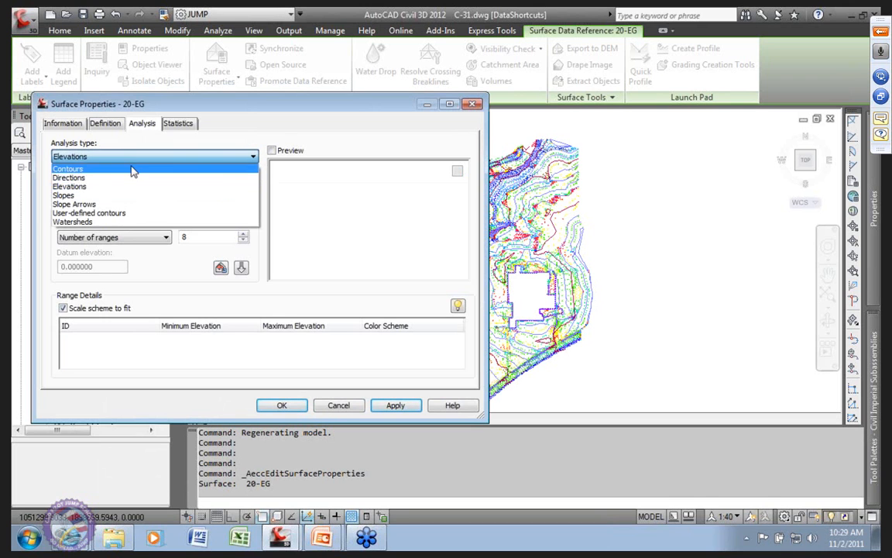
key("Return")
left_click(254, 156)
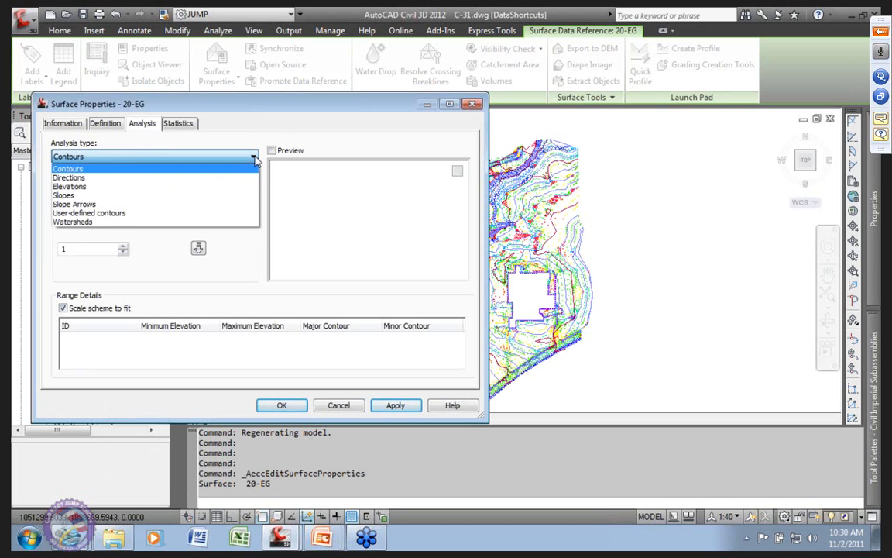
key("Down")
key("Down")
key("Down")
key("Down")
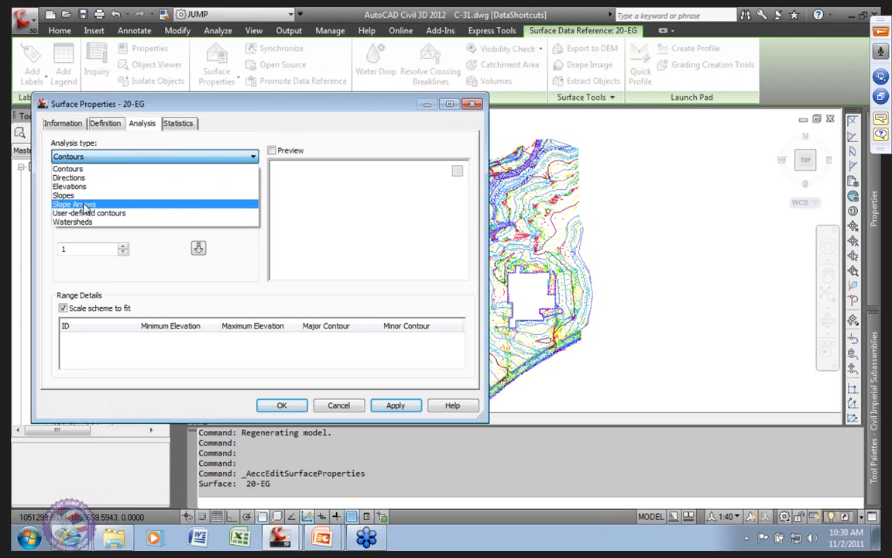
key("Return")
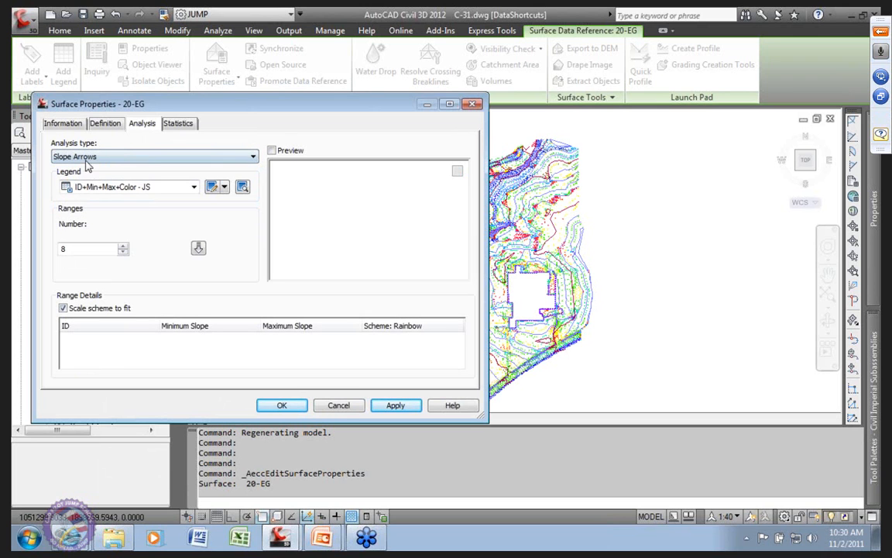
left_click(198, 248)
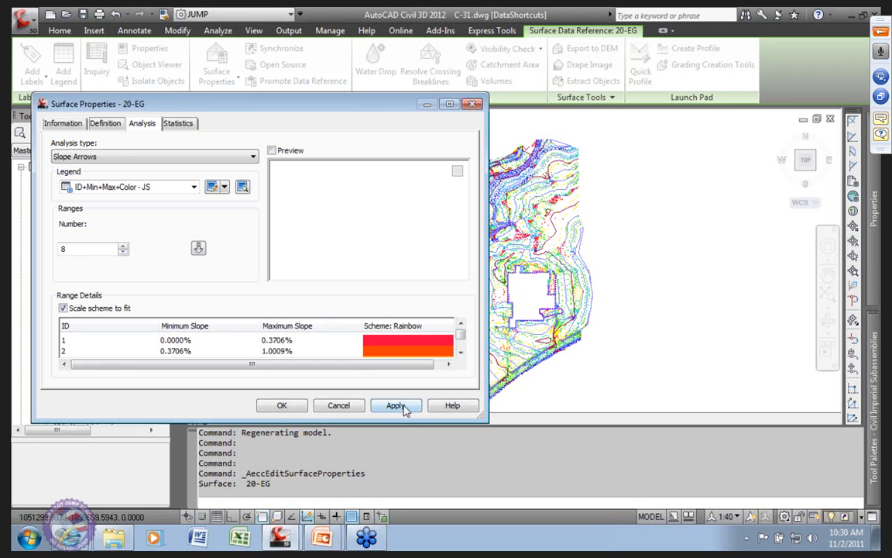
left_click(290, 408)
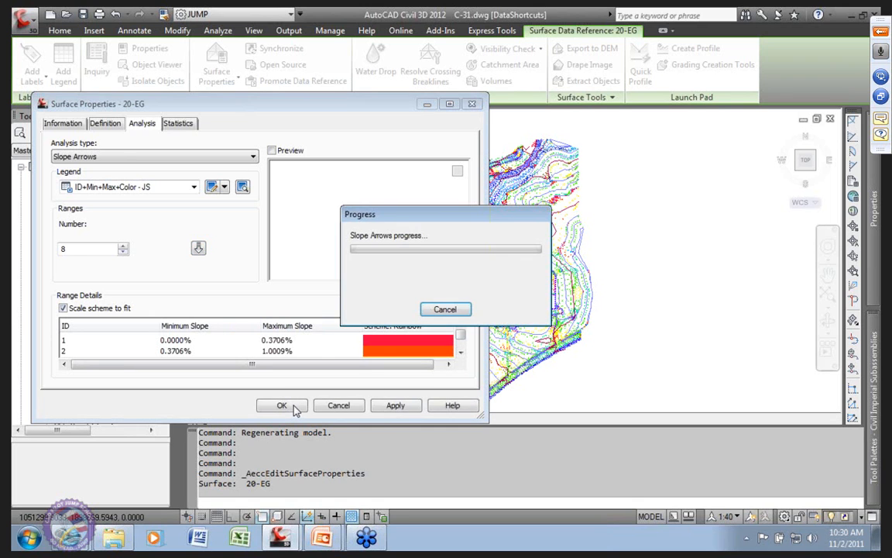
Set the maximum slope of the first slope arrow range to 0.5%
left_click(280, 342)
left_click(279, 341)
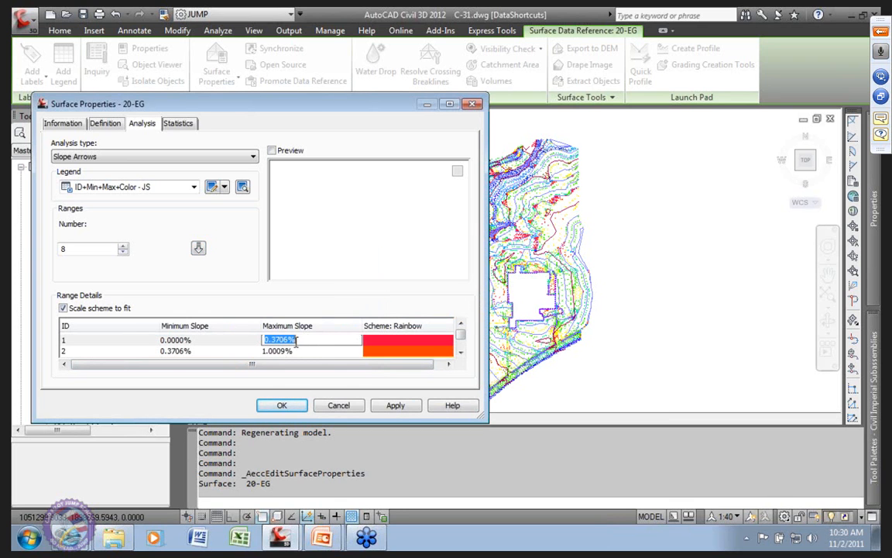
left_click(282, 339)
left_click_drag(273, 339, 333, 341)
type("5")
Set the second slope arrow range to a minimum slope of 0.5% and a maximum slope of 1%
left_click(184, 351)
left_click(171, 353)
left_click_drag(171, 352, 223, 354)
left_click(185, 351)
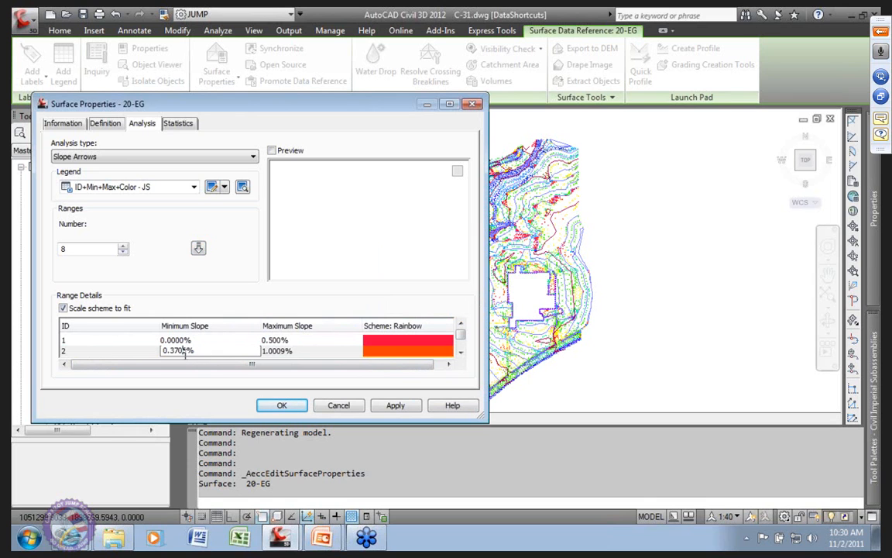
type("5")
key("Tab")
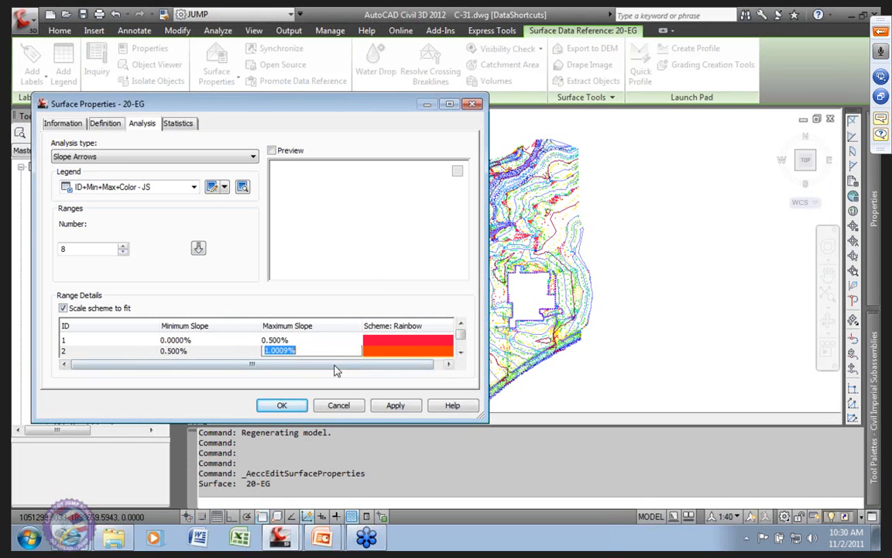
type("1")
left_click(336, 339)
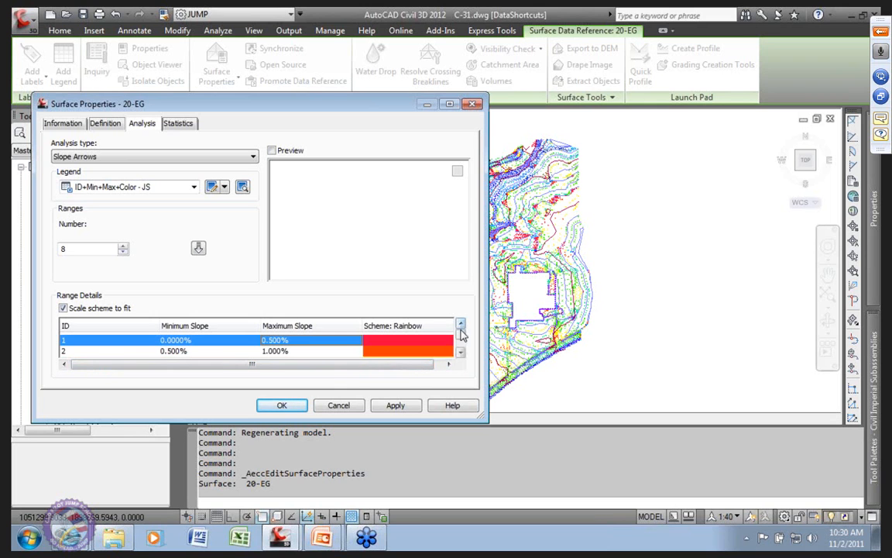
Check the remaining slope ranges, accept the surface properties and view the slope arrows on 20-EG
scroll(460, 341, "down", 3)
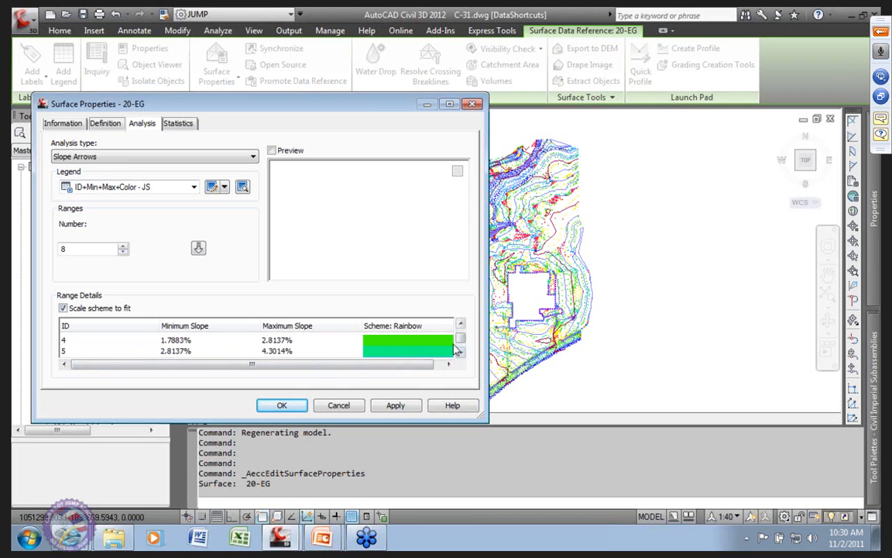
scroll(457, 345, "up", 3)
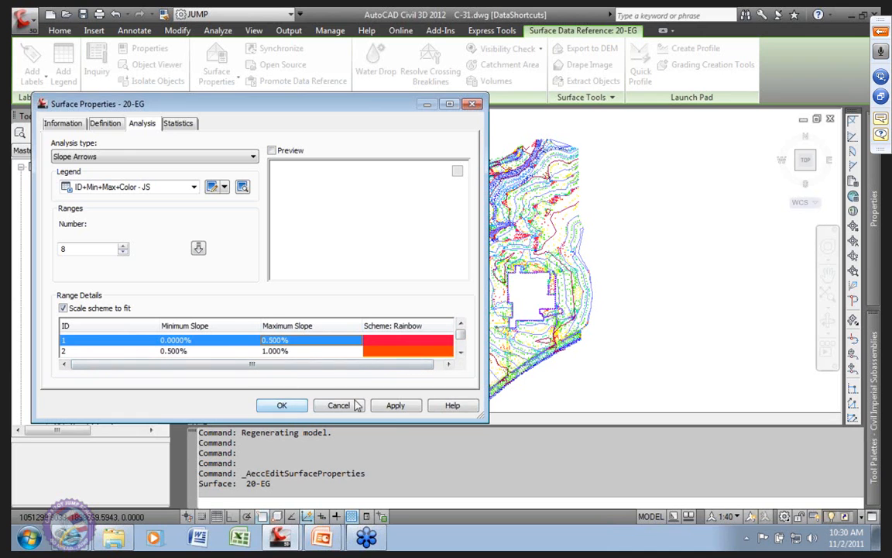
left_click(283, 405)
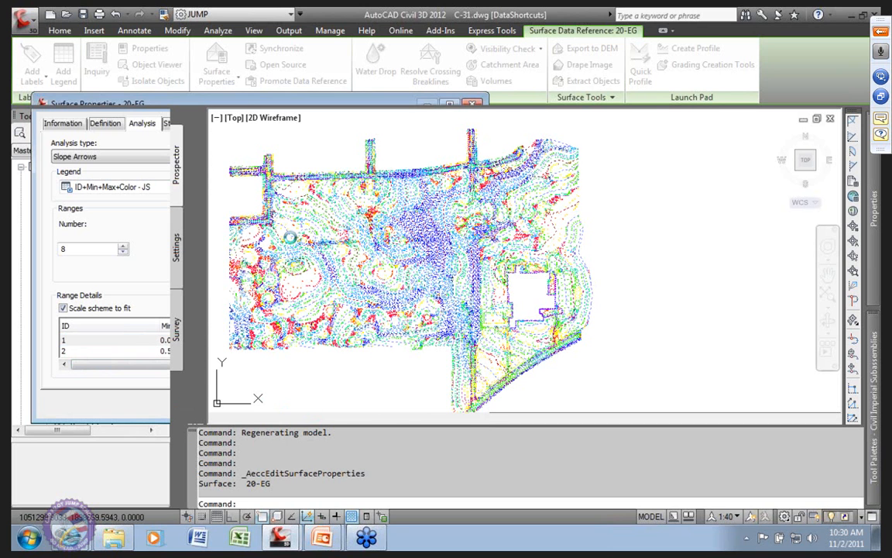
scroll(294, 247, "down", 2)
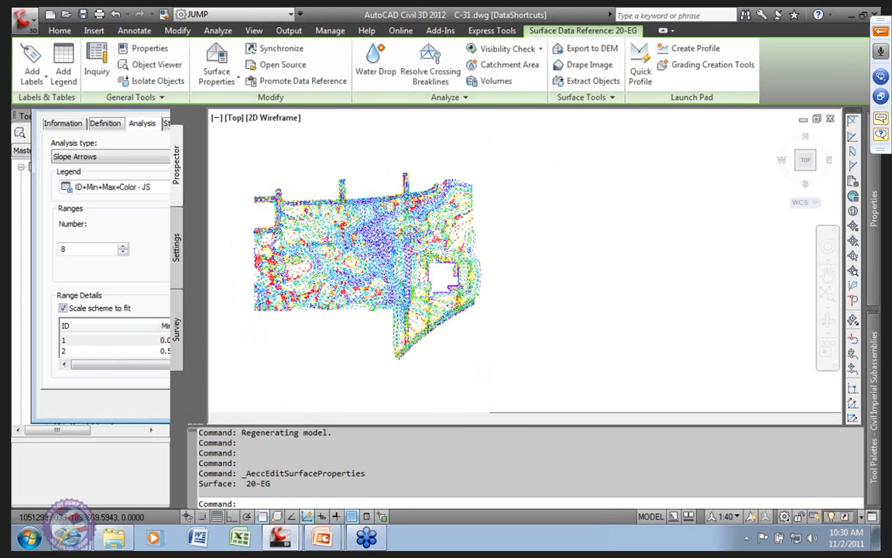
scroll(290, 215, "up", 2)
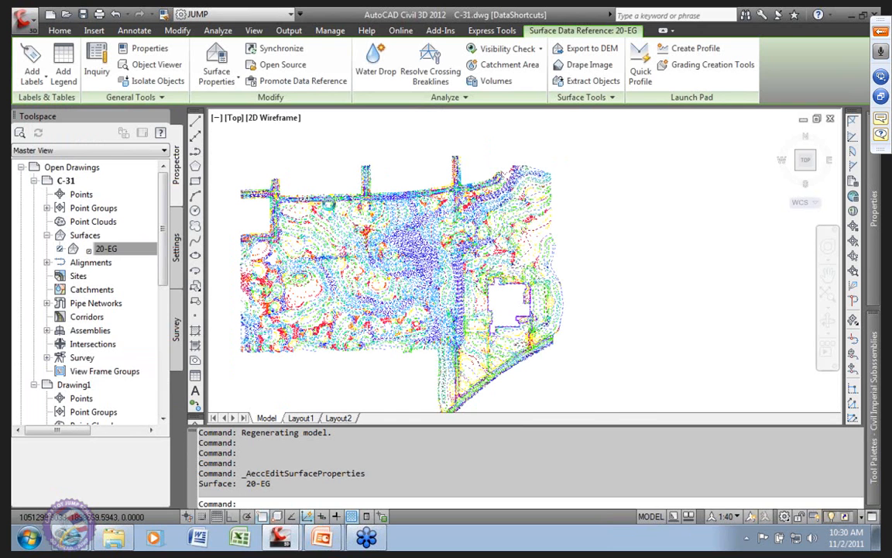
scroll(322, 205, "up", 2)
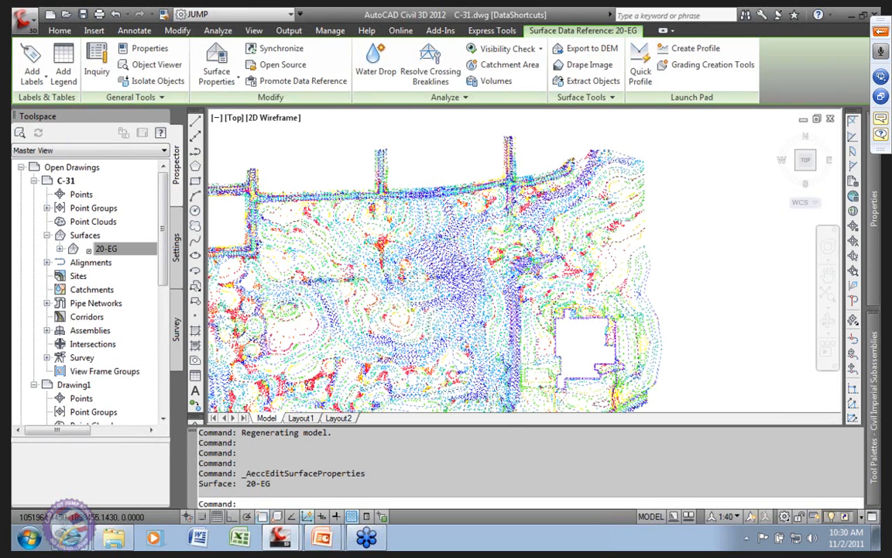
Examine the slope arrows on 20-EG along the east-west road at the surface's north edge
scroll(380, 217, "up", 2)
scroll(390, 191, "up", 6)
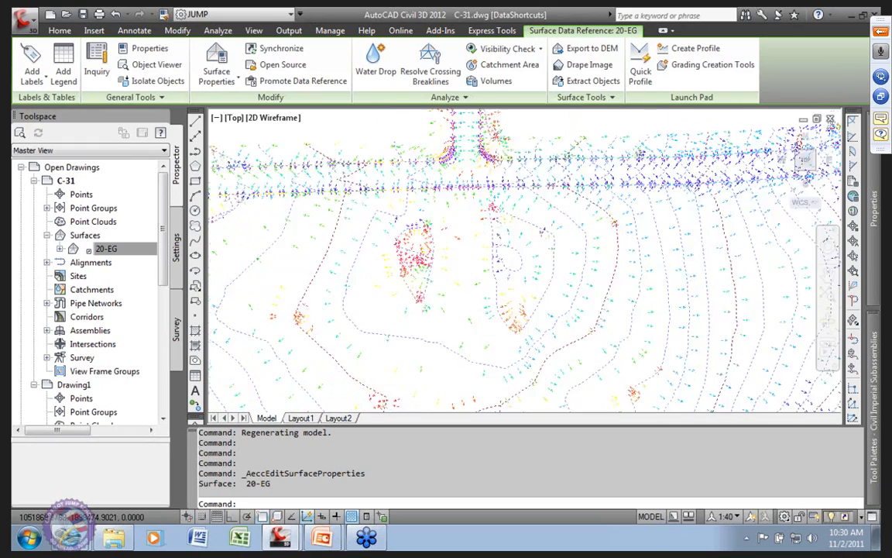
scroll(390, 191, "down", 8)
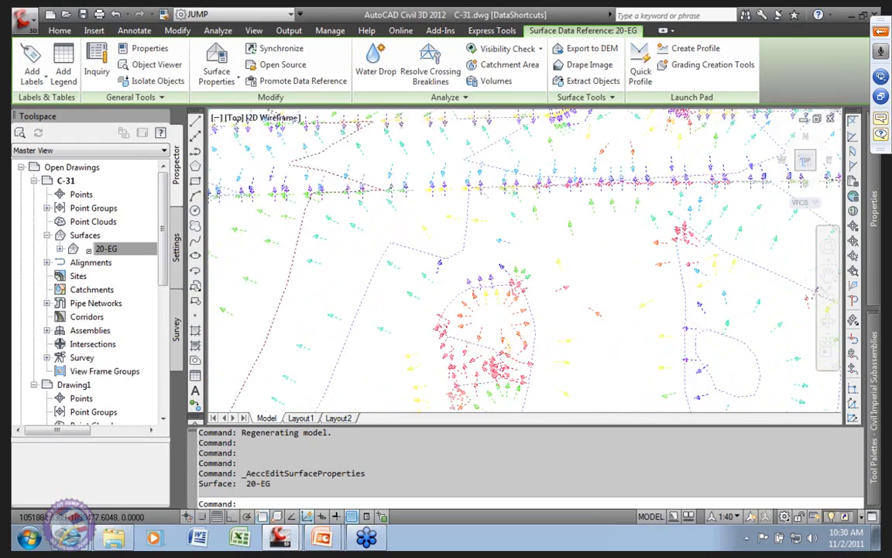
middle_click_drag(564, 266, 623, 272)
left_click(362, 208)
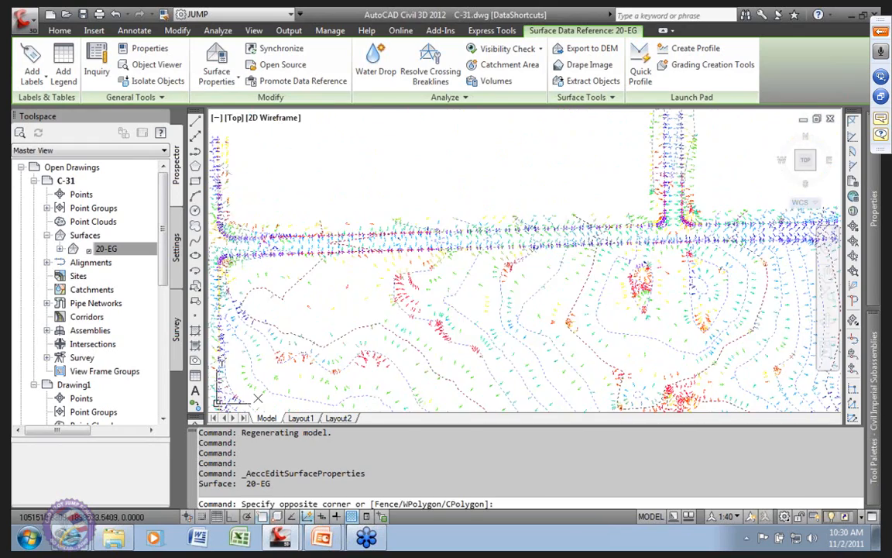
left_click(345, 199)
scroll(324, 247, "up", 1)
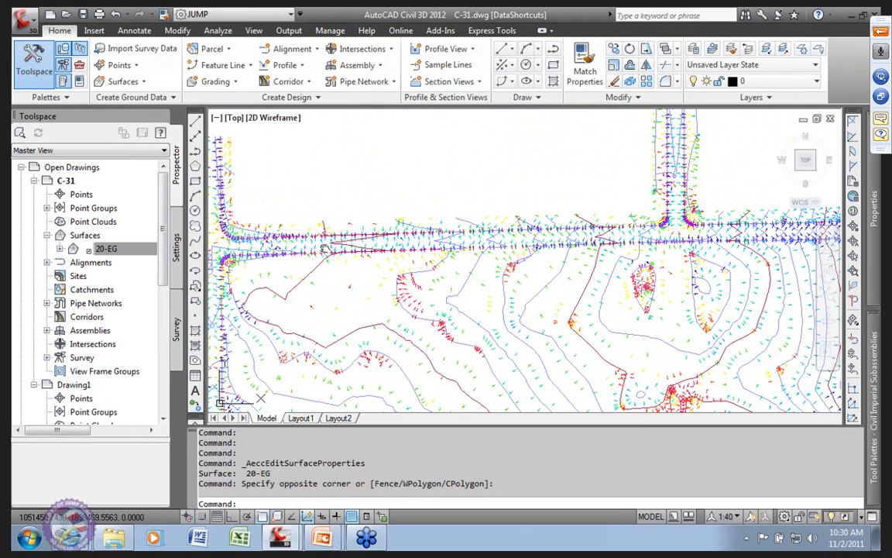
scroll(324, 248, "up", 6)
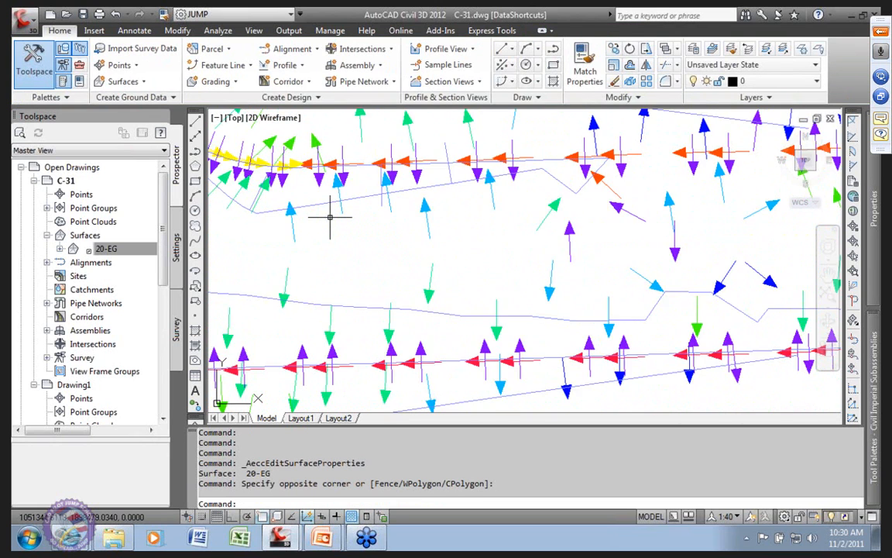
mouse_move(334, 216)
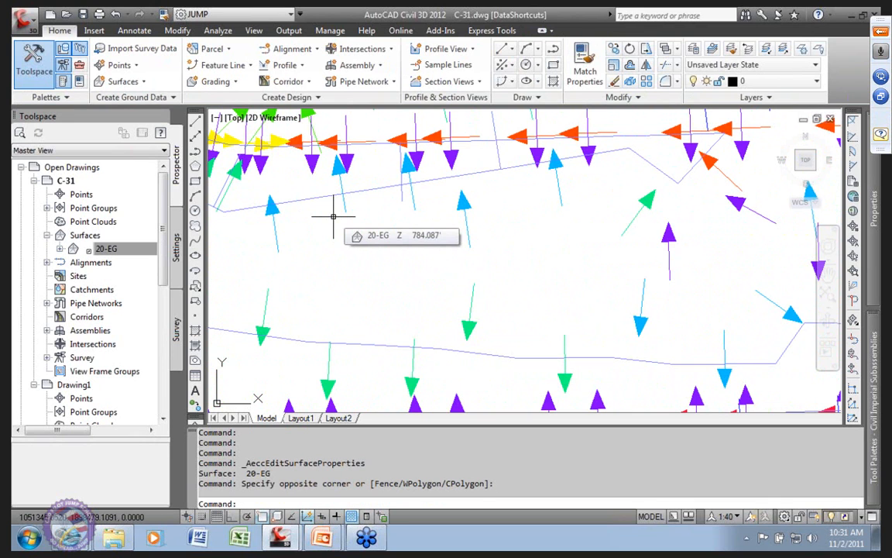
scroll(379, 253, "down", 2)
scroll(381, 250, "down", 2)
middle_click_drag(380, 304, 468, 265)
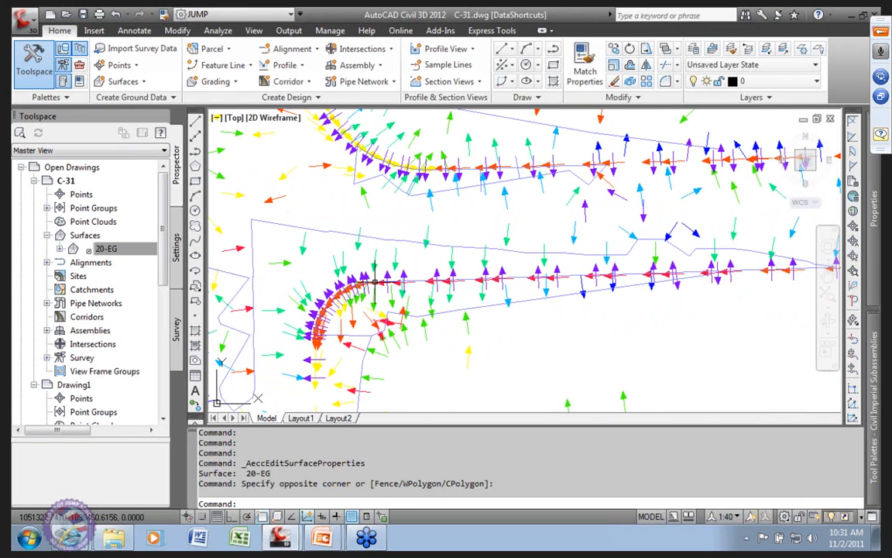
Follow the slope arrows around the curb return, down the western road and over the closed contours south of the northern road
scroll(375, 282, "up", 4)
scroll(472, 263, "down", 6)
scroll(380, 190, "up", 1)
scroll(388, 195, "up", 4)
middle_click_drag(438, 353, 372, 127)
middle_click_drag(460, 339, 418, 131)
middle_click_drag(422, 353, 387, 167)
middle_click_drag(398, 377, 393, 210)
middle_click_drag(390, 347, 362, 202)
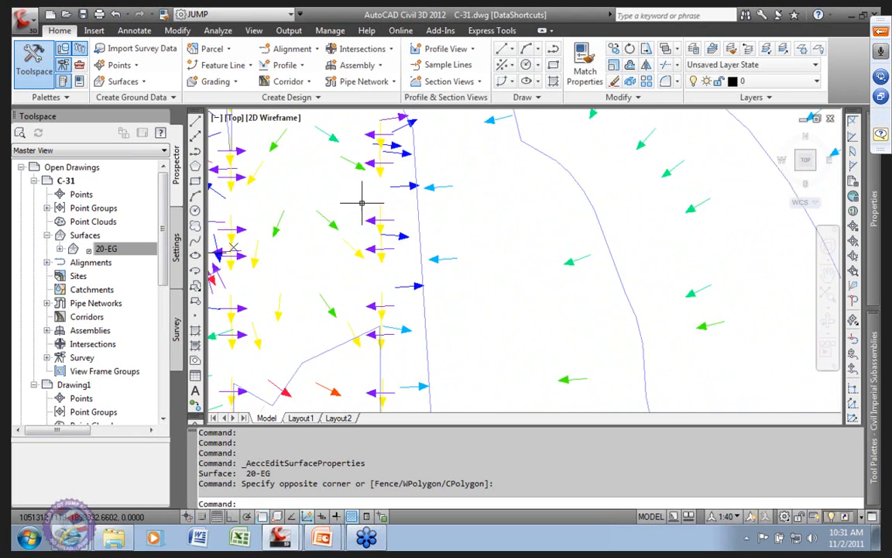
scroll(529, 200, "down", 2)
scroll(523, 246, "down", 4)
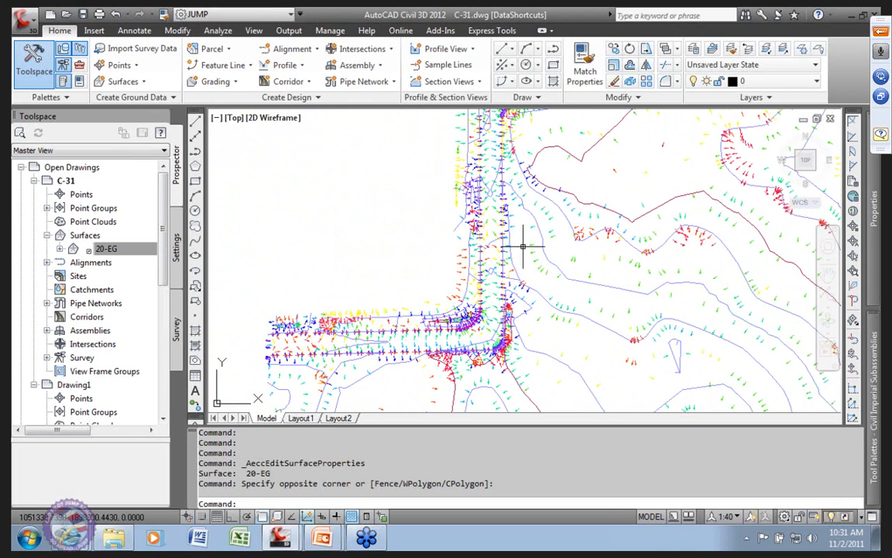
middle_click_drag(507, 264, 503, 270)
scroll(504, 271, "down", 1)
middle_click_drag(760, 209, 496, 355)
middle_click_drag(610, 375, 510, 290)
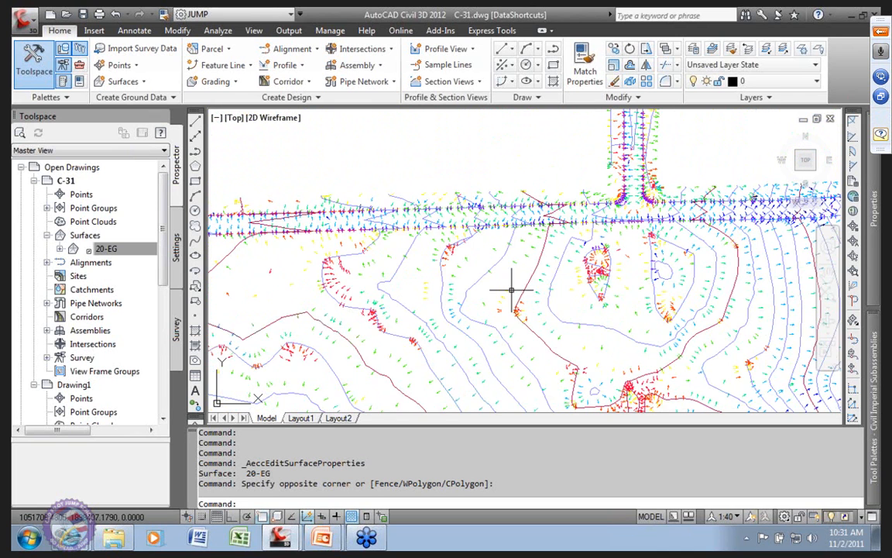
scroll(526, 295, "up", 3)
middle_click_drag(659, 320, 506, 304)
scroll(506, 303, "down", 1)
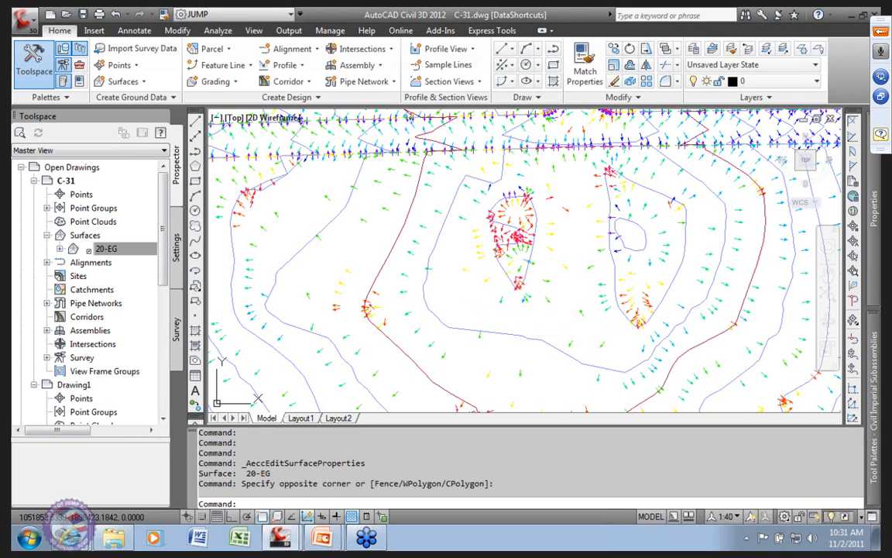
Inspect the 20-EG surface from a 3D angle in the Object Viewer, then close the viewer
left_click(424, 233)
right_click(424, 233)
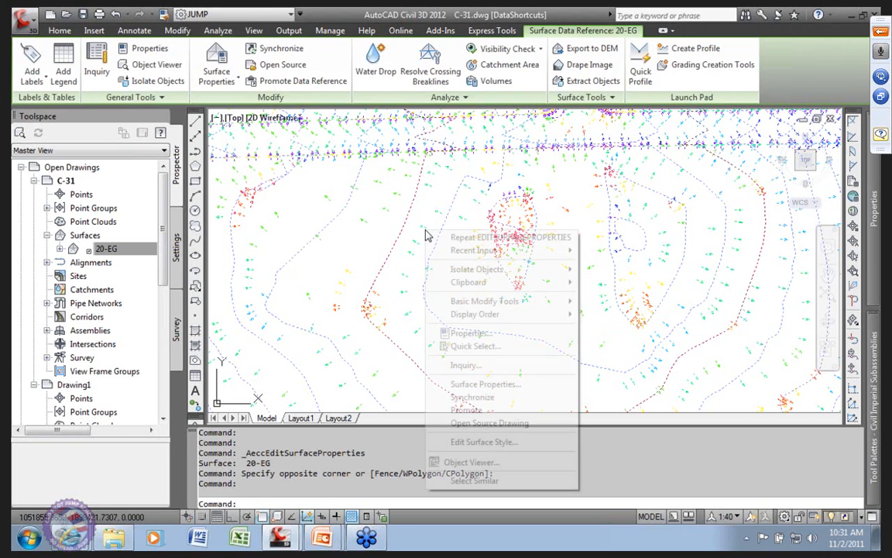
left_click(494, 461)
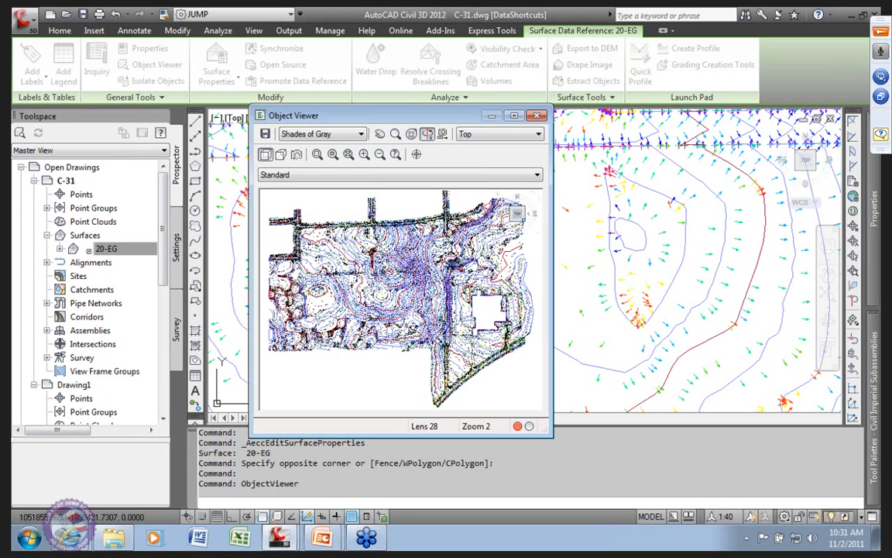
left_click(524, 221)
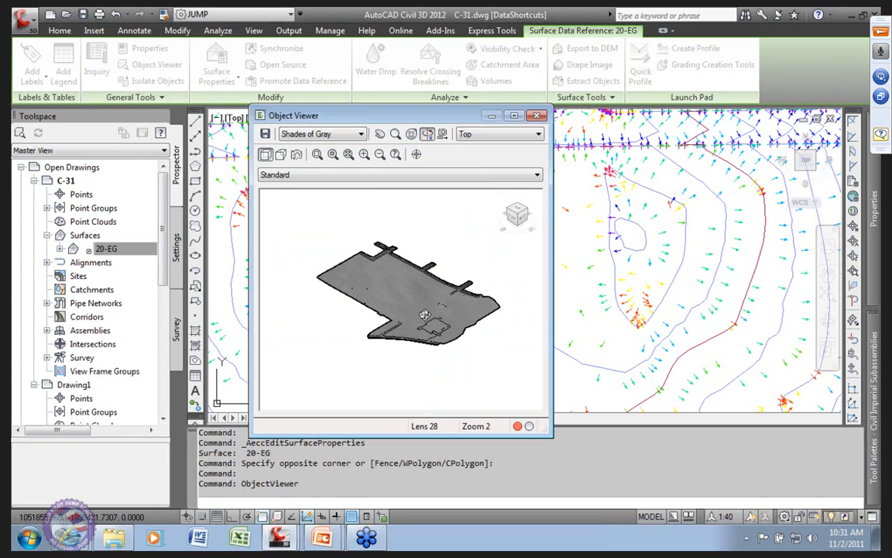
left_click(538, 115)
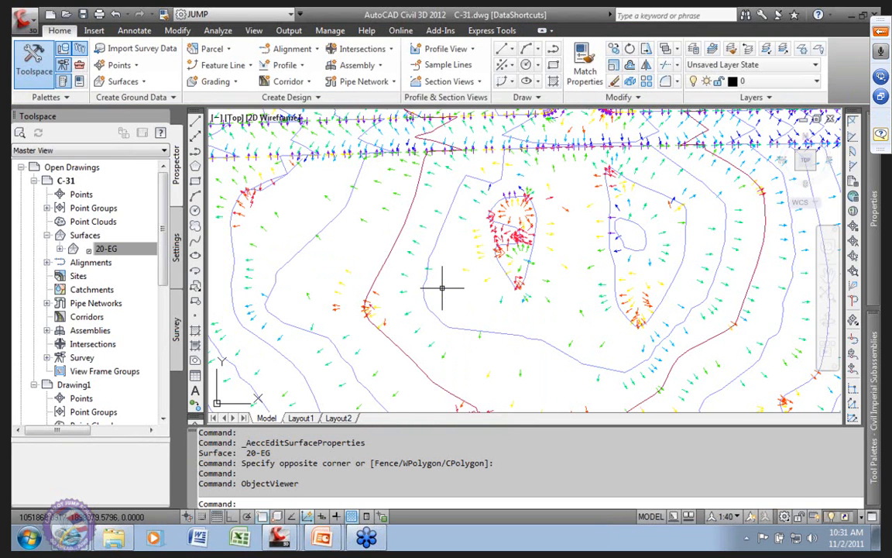
mouse_move(442, 288)
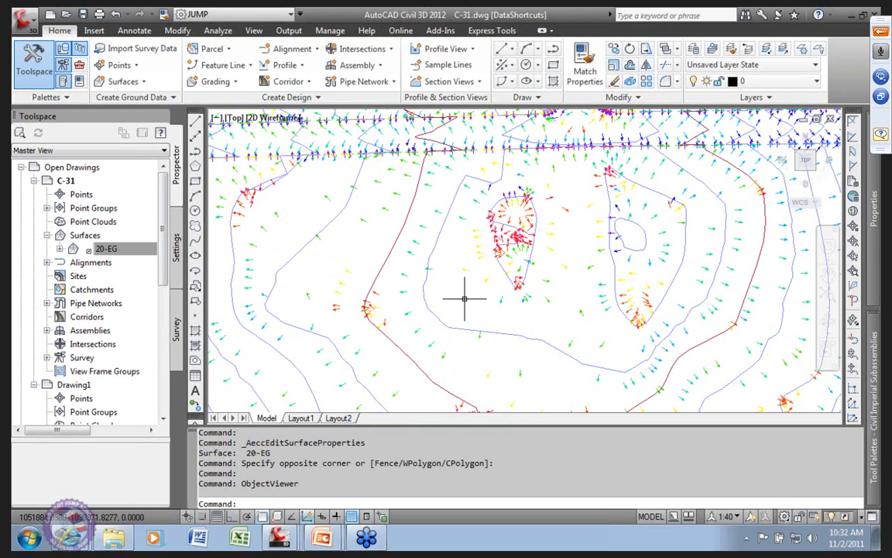
Start a profile reference from the WE-02-CL data shortcut of the WE-02 centerline alignment
scroll(465, 298, "down", 2)
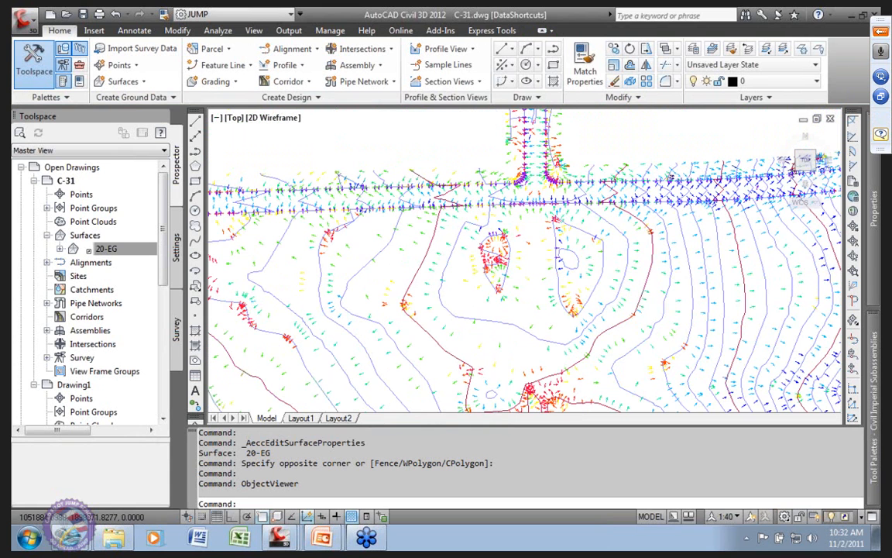
scroll(407, 248, "down", 4)
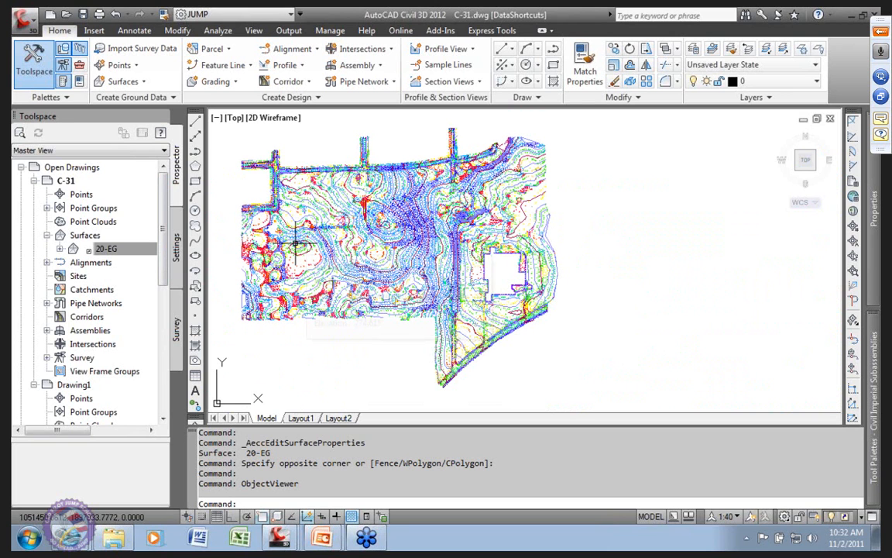
mouse_move(295, 243)
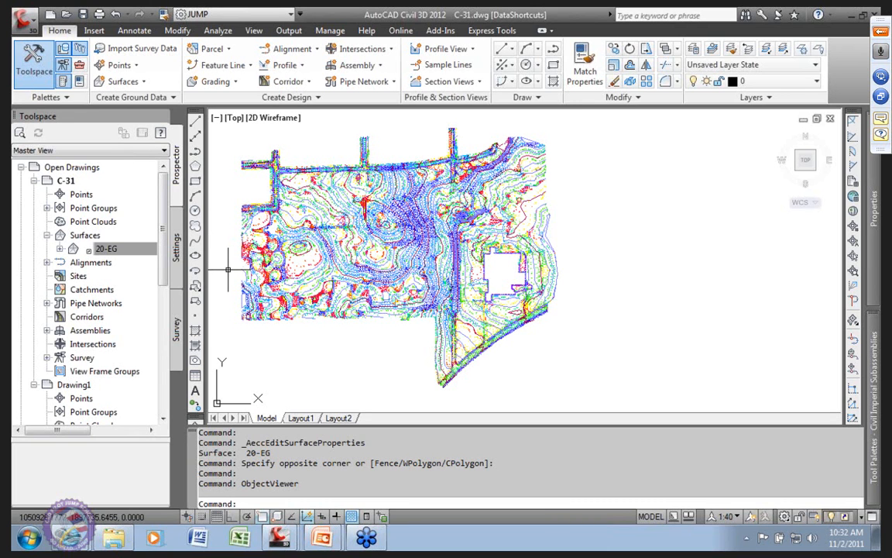
scroll(144, 334, "down", 3)
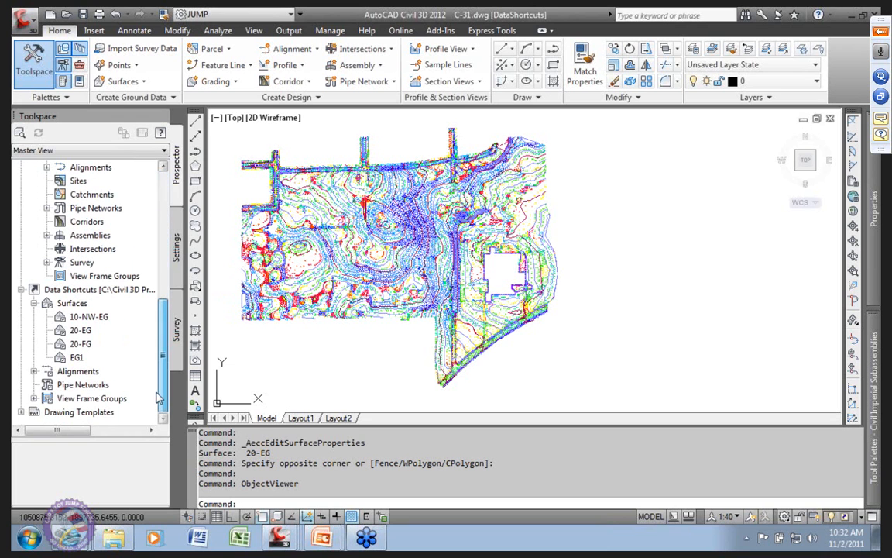
left_click(35, 371)
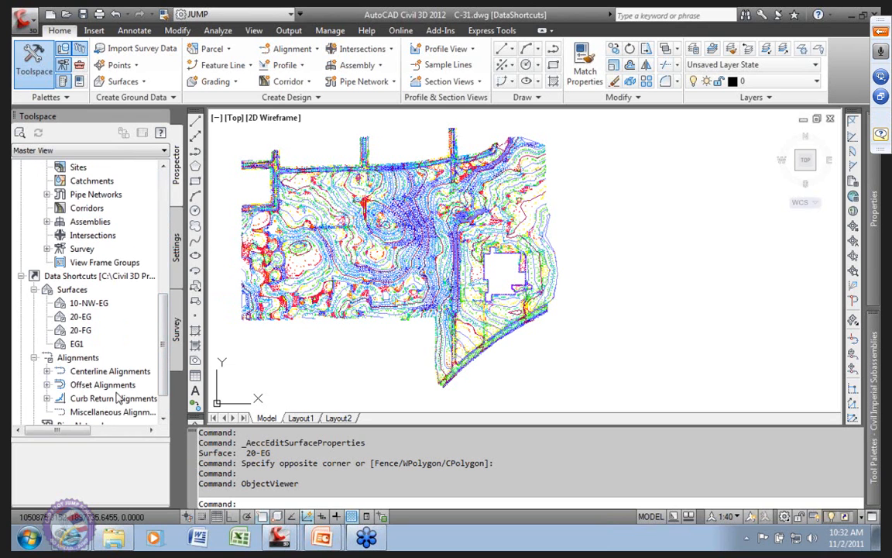
left_click(47, 371)
left_click_drag(163, 352, 166, 379)
left_click(60, 303)
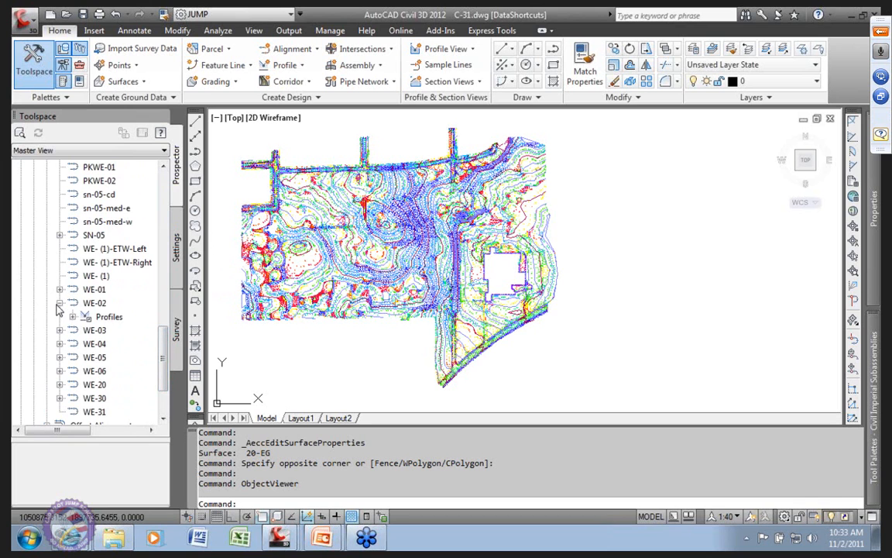
left_click(98, 303)
left_click(73, 316)
left_click(127, 330)
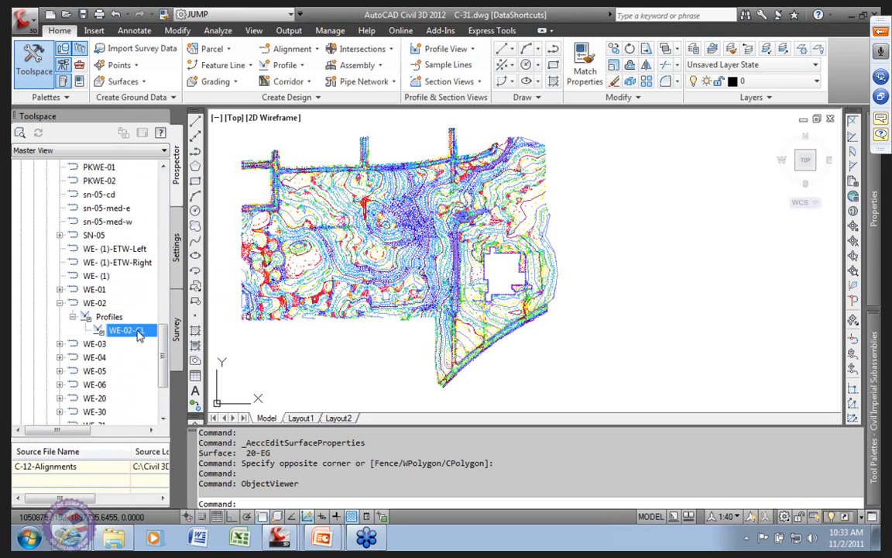
right_click(136, 331)
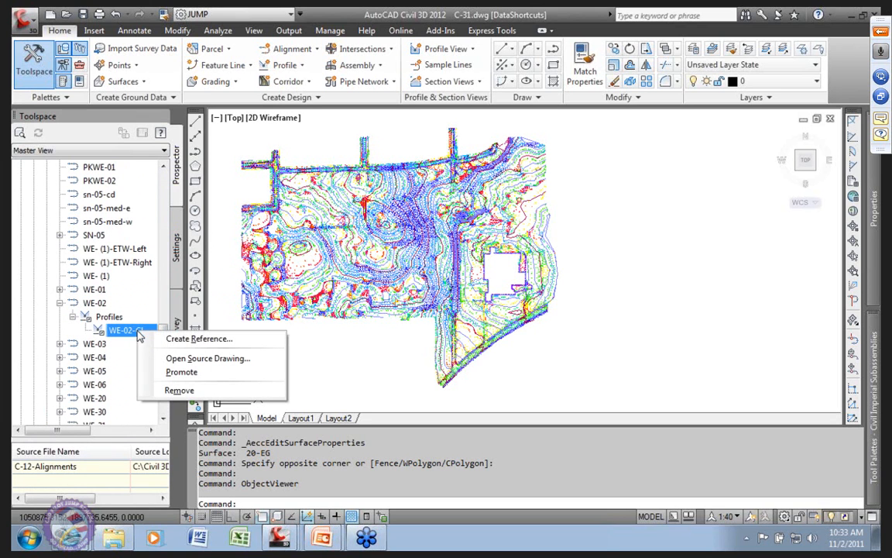
left_click(216, 340)
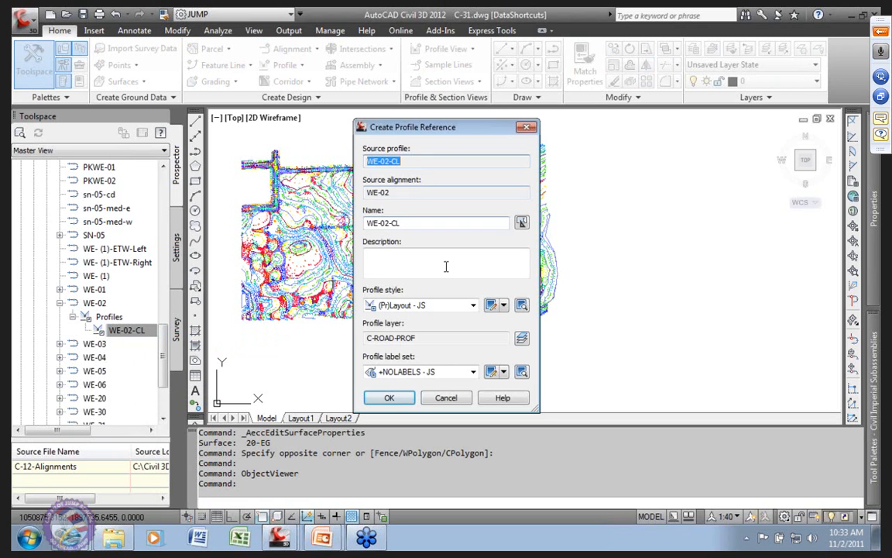
Set the profile style to (Pr)Layout - JS, pick a profile label set and create the WE-02-CL reference
left_click(472, 305)
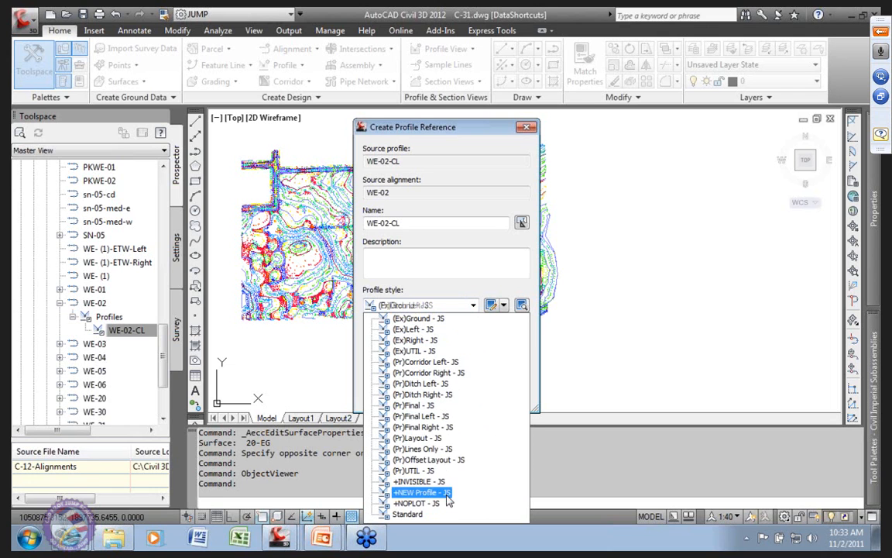
left_click(418, 439)
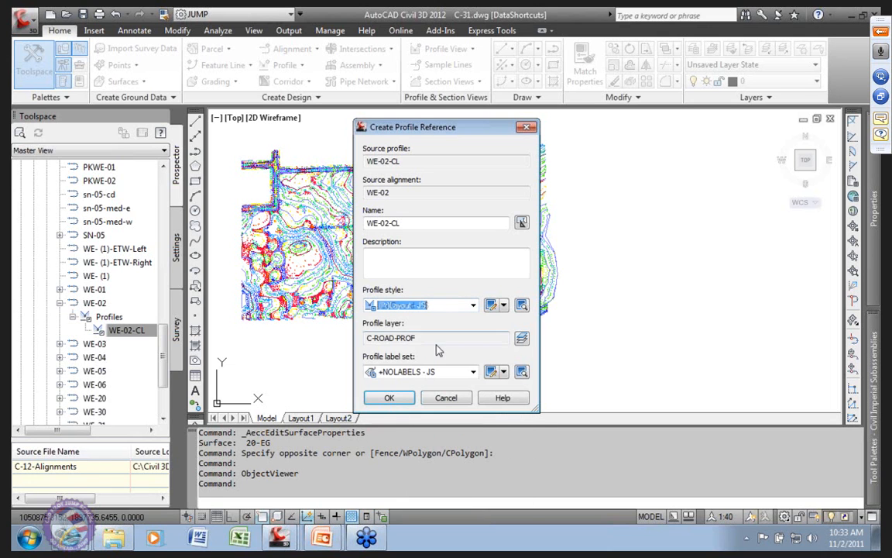
left_click(473, 372)
scroll(525, 470, "up", 1)
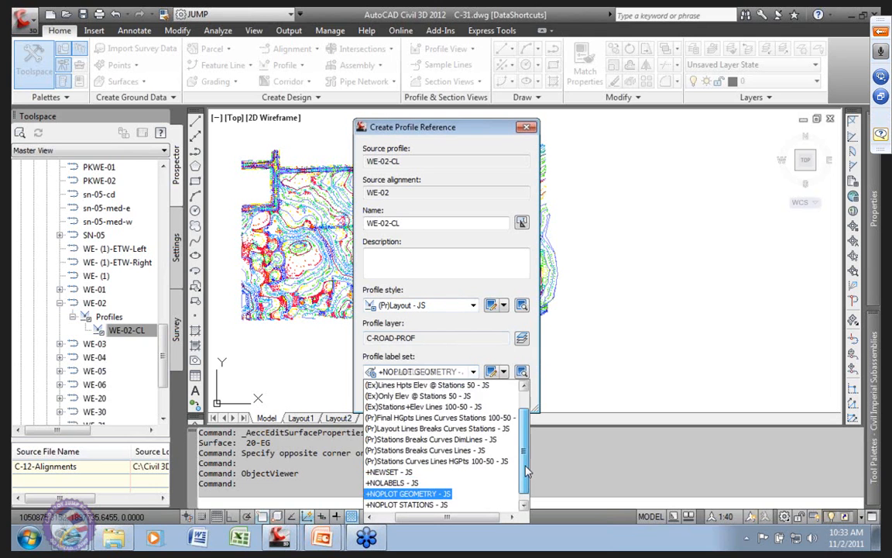
scroll(525, 464, "up", 2)
scroll(519, 435, "down", 2)
scroll(515, 440, "up", 2)
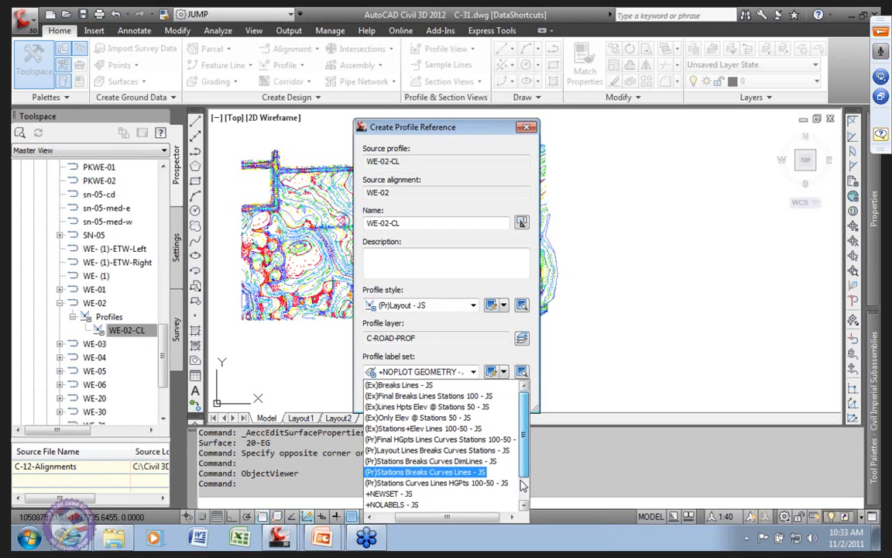
mouse_move(527, 459)
left_mouse_down()
mouse_move(525, 487)
mouse_move(525, 447)
left_mouse_up()
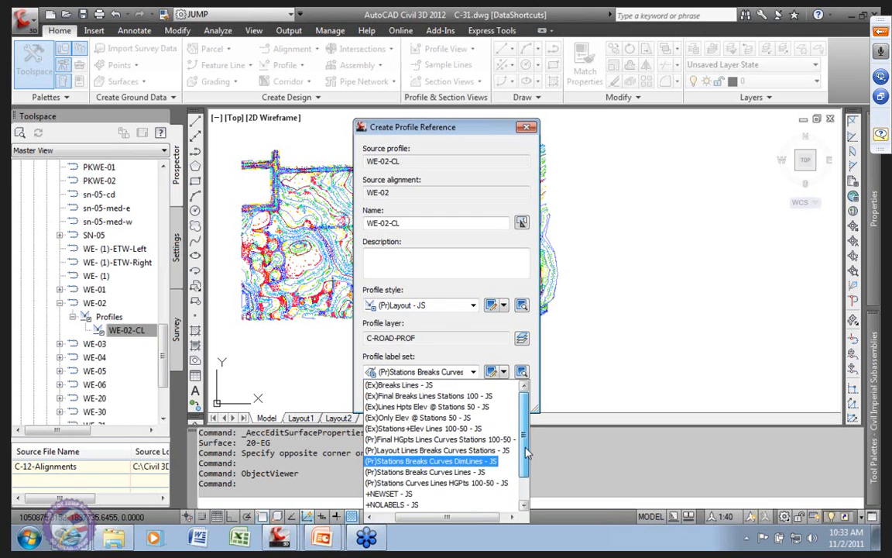
left_click_drag(443, 456, 389, 475)
left_click(383, 398)
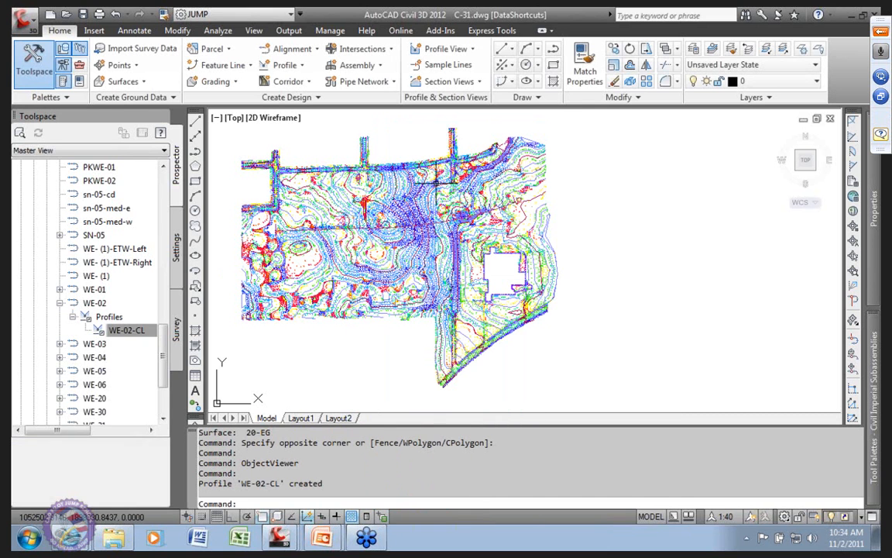
middle_click_drag(555, 305, 700, 373)
scroll(449, 262, "up", 6)
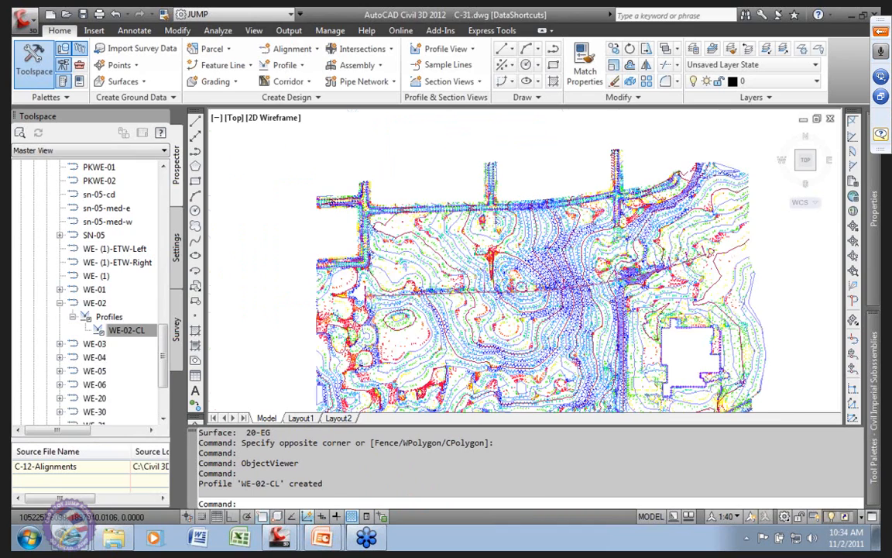
left_click(413, 246)
right_click(412, 246)
left_click(499, 457)
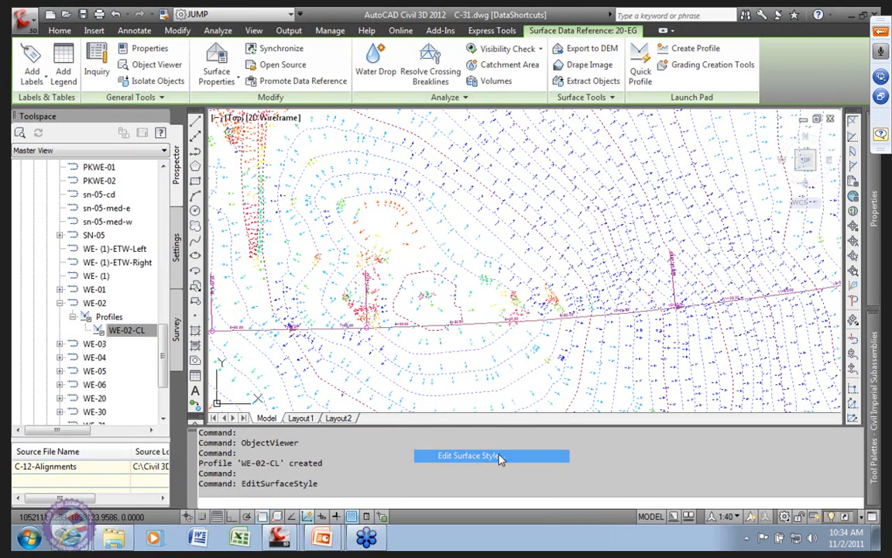
left_click(525, 419)
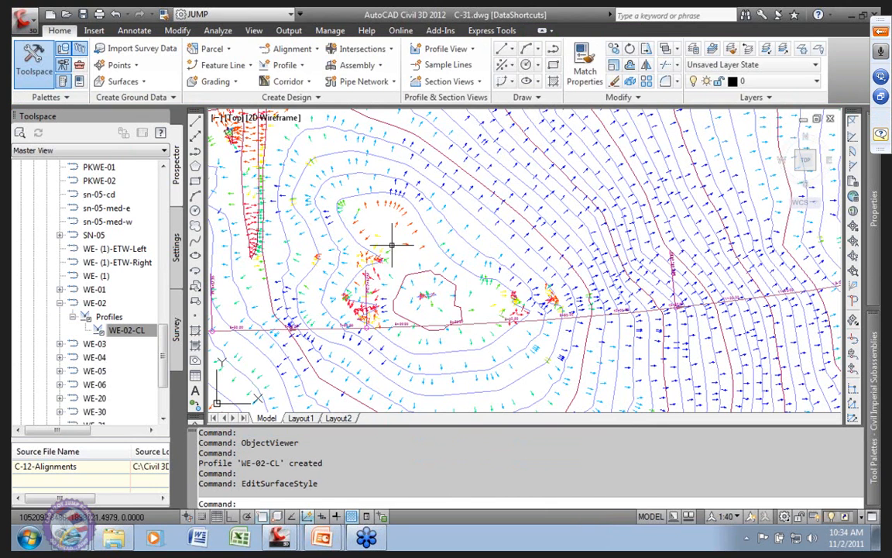
Hide the 20-EG surface by setting its surface style to +INVISIBLE - JS and applying the change
left_click(429, 247)
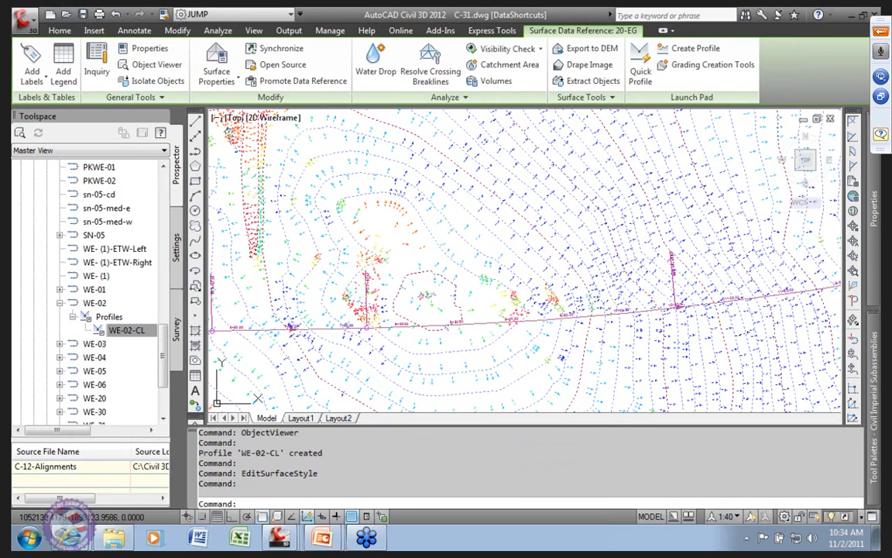
right_click(431, 244)
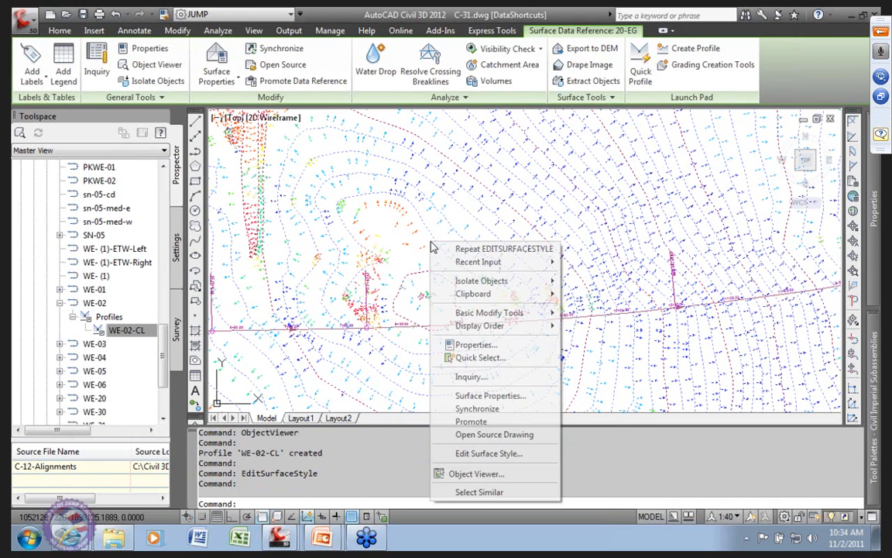
left_click(490, 395)
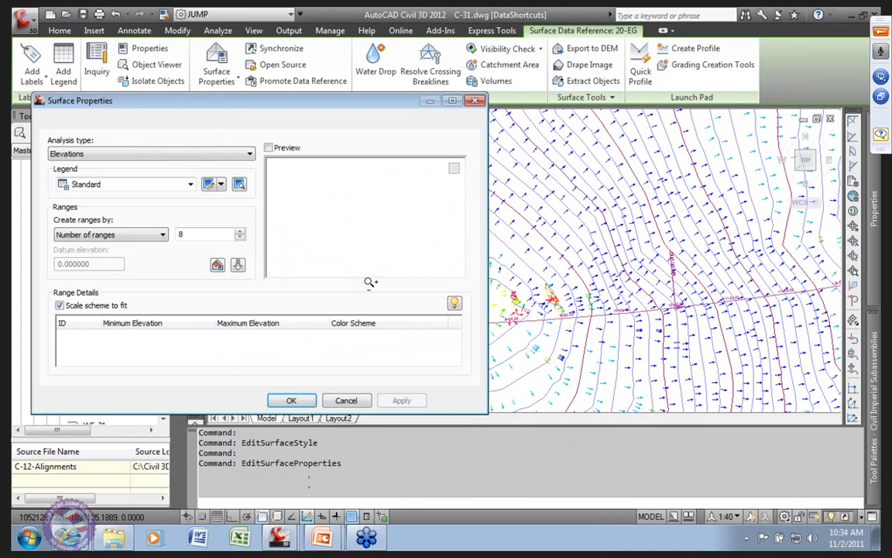
left_click(193, 262)
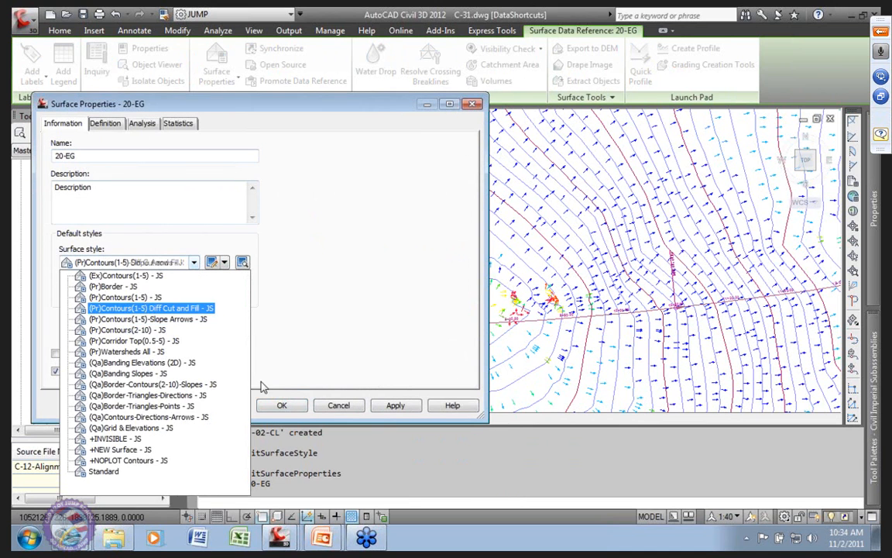
left_click(117, 439)
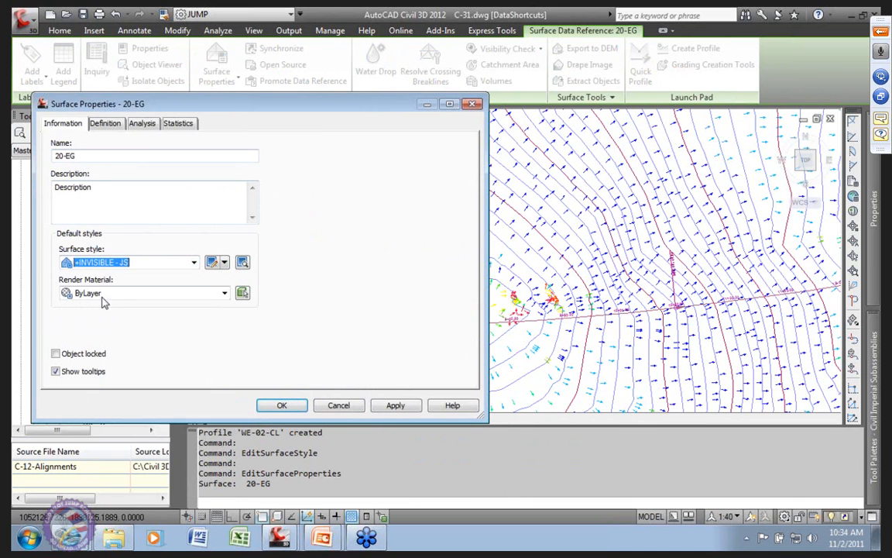
left_click(396, 404)
left_click(282, 405)
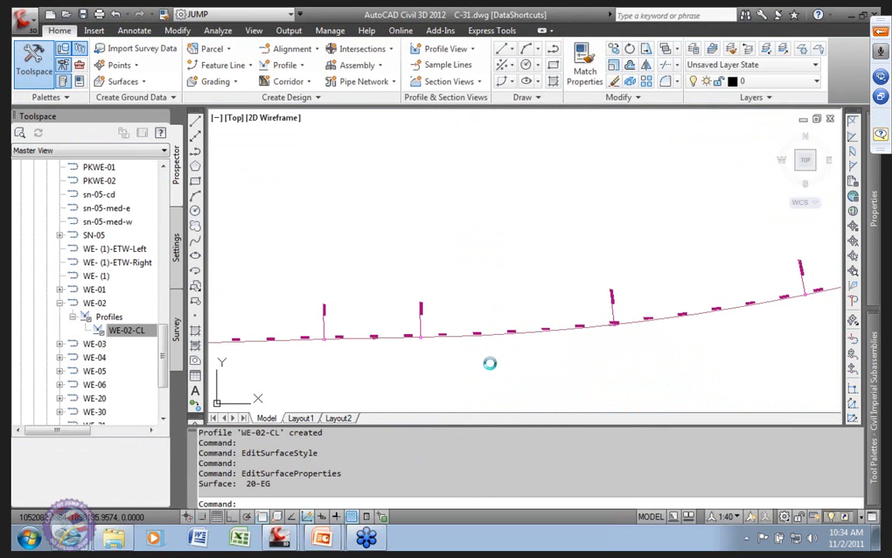
Start a surface profile along alignment WE-02 and add the 20-EG surface to its profile list
scroll(398, 342, "down", 5)
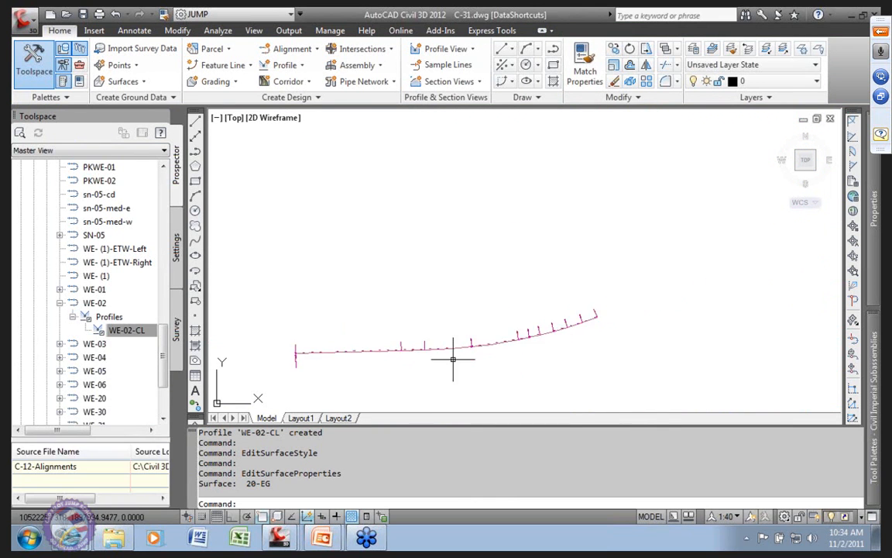
middle_click_drag(408, 273, 379, 270)
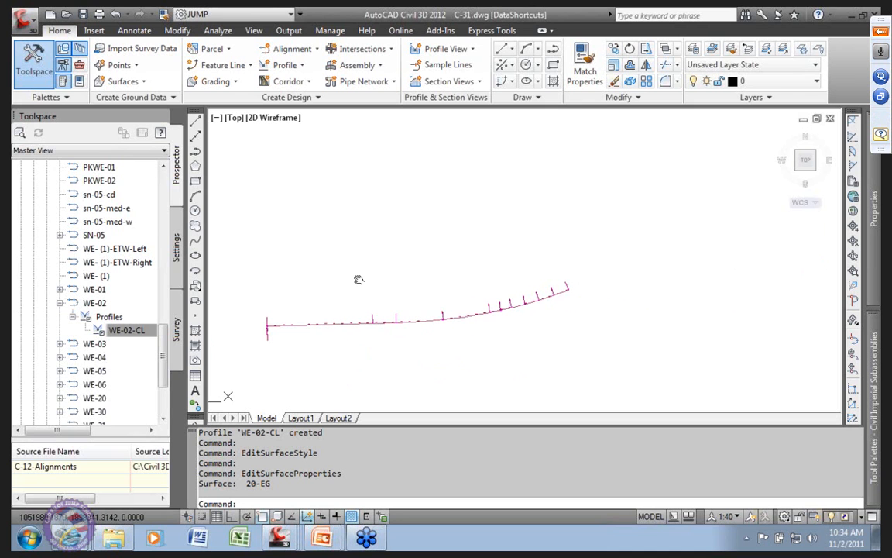
scroll(381, 302, "up", 3)
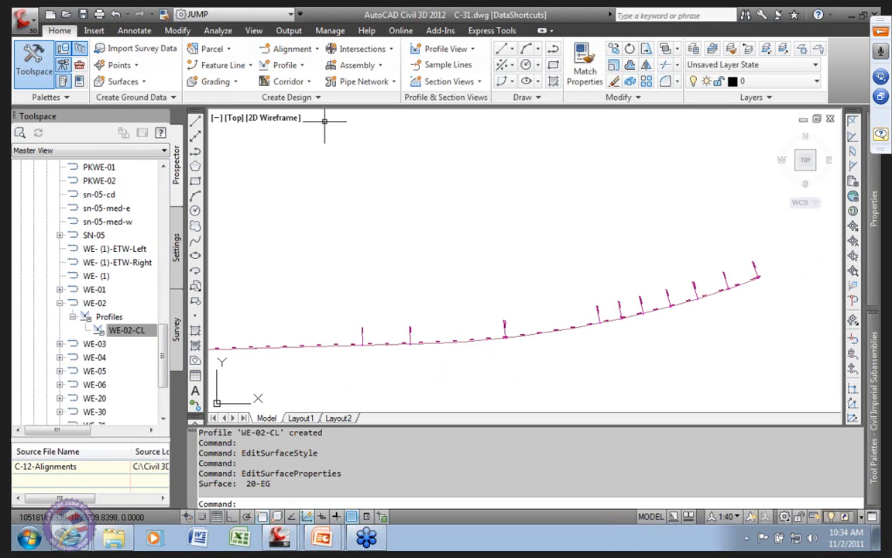
left_click(292, 66)
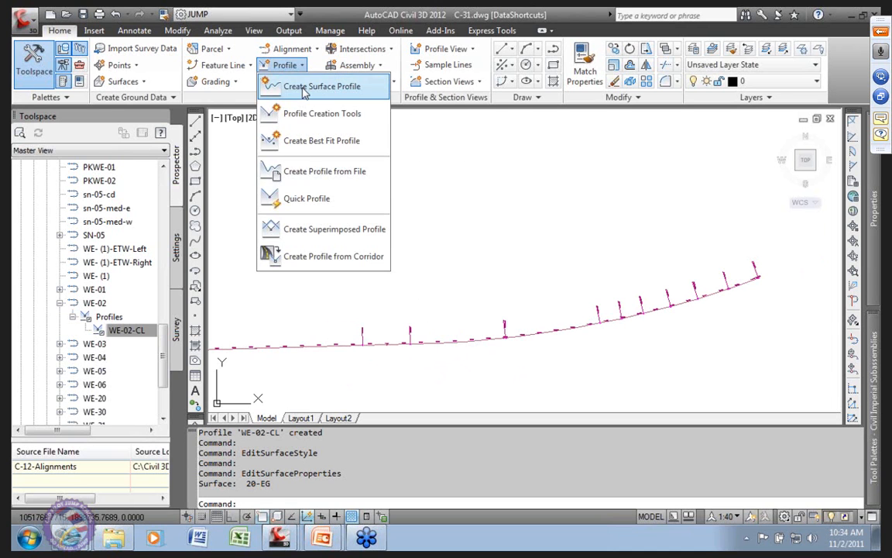
left_click(306, 87)
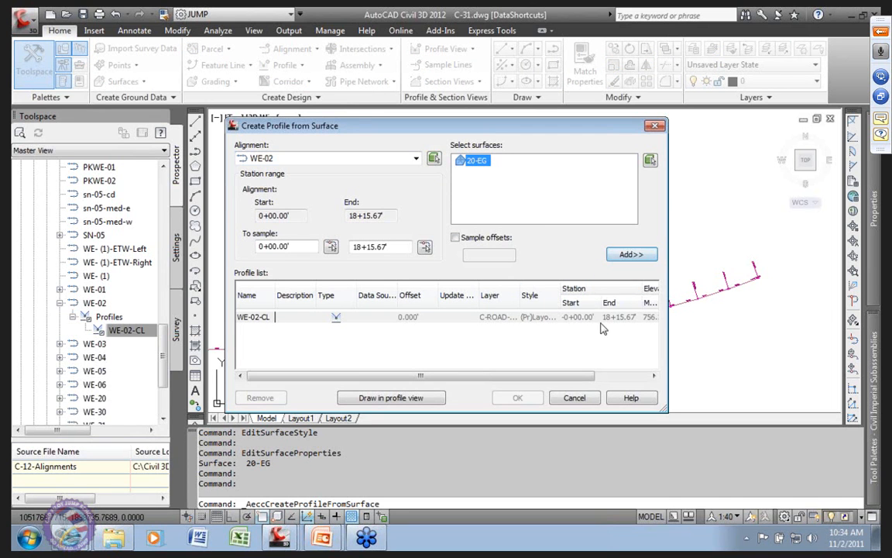
left_click(631, 254)
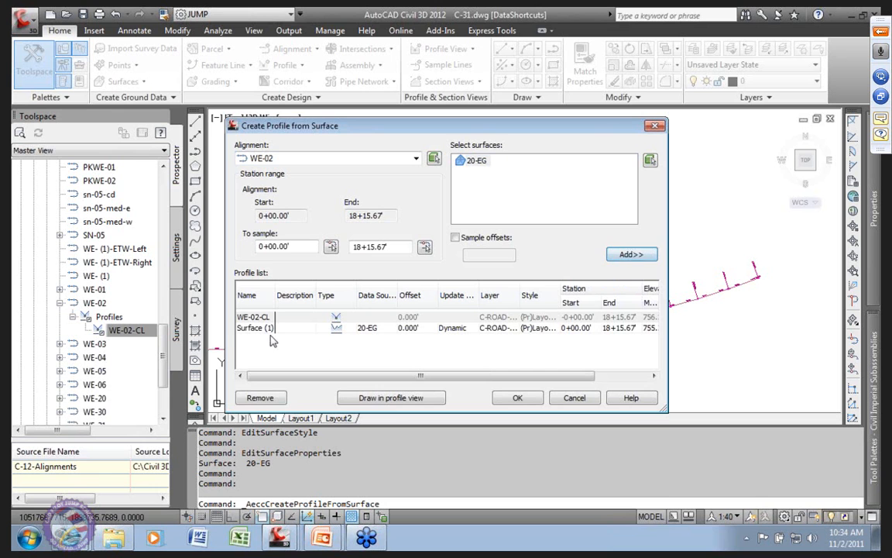
Draw the WE-02 profiles in a profile view styled FullIn Vert Same 10x - JS, placed in the empty area east of the alignment
left_click(381, 399)
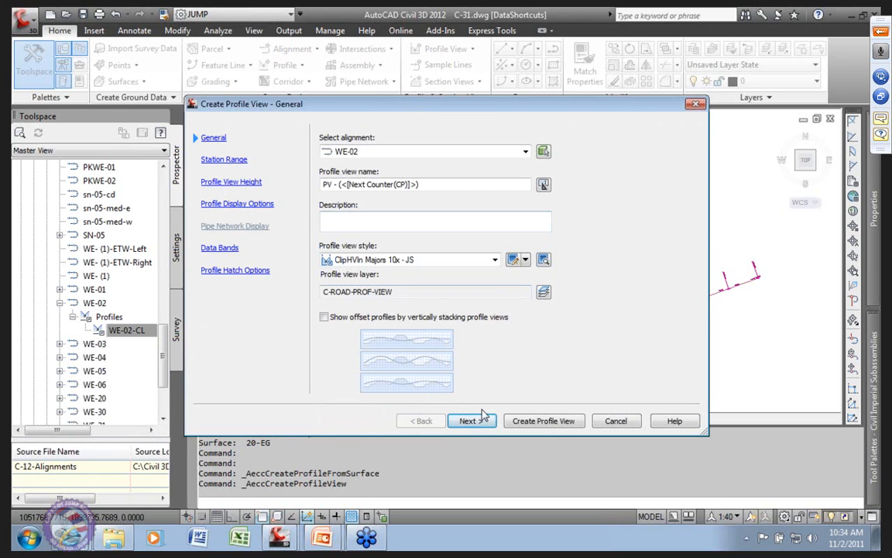
left_click(494, 261)
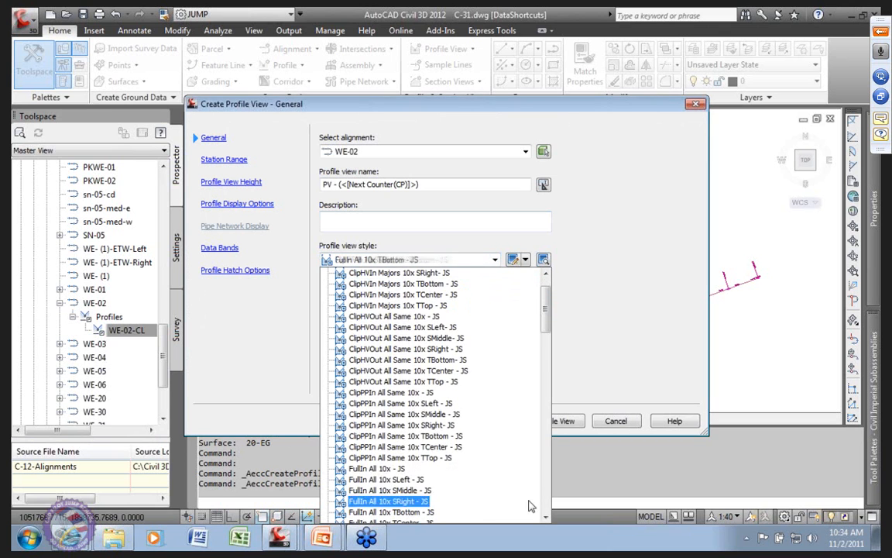
scroll(546, 312, "down", 1)
scroll(546, 311, "down", 9)
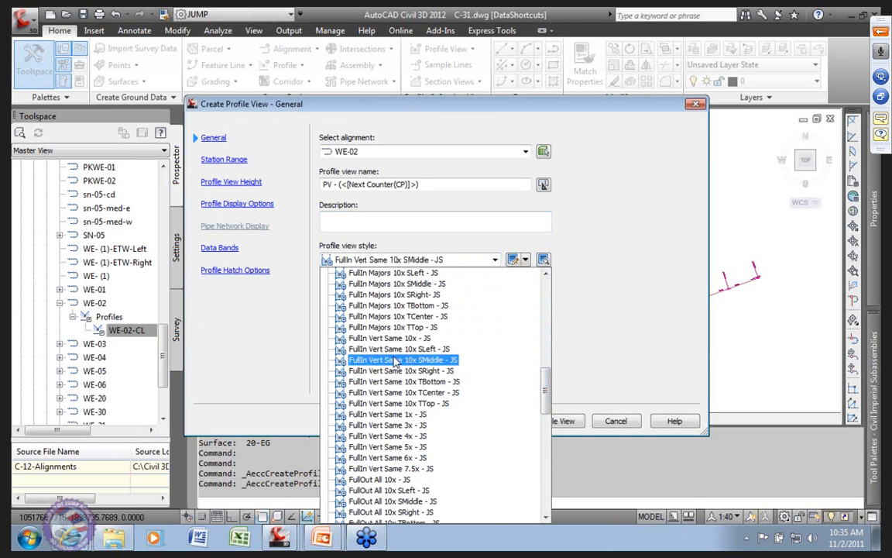
left_click(391, 339)
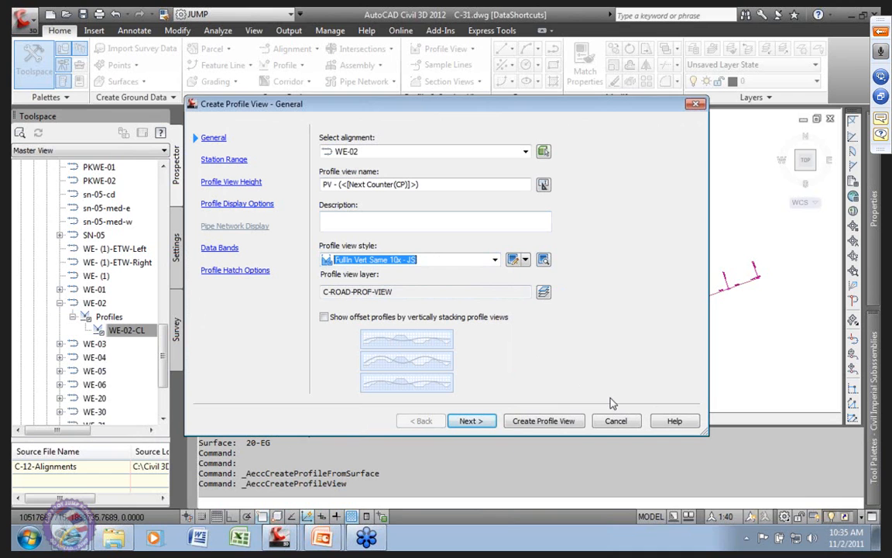
left_click(533, 422)
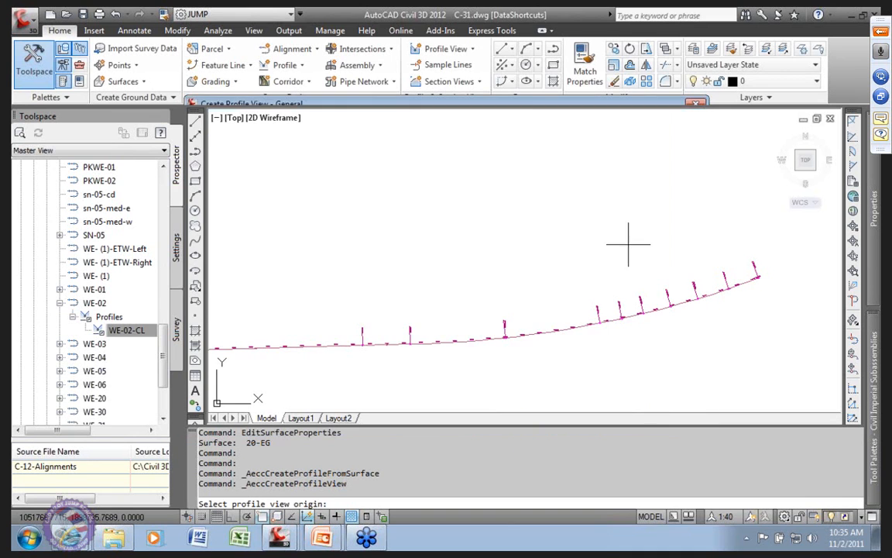
scroll(542, 186, "down", 3)
scroll(673, 191, "down", 4)
middle_click_drag(607, 355, 462, 328)
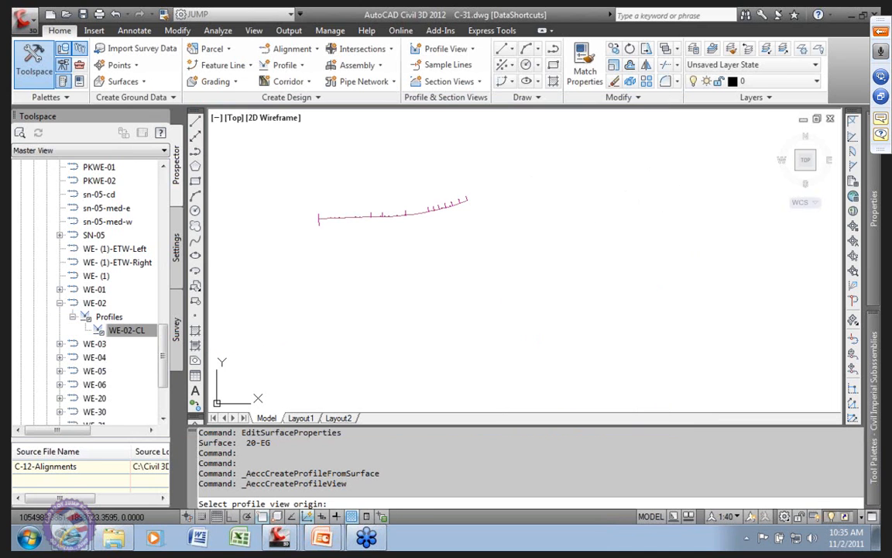
left_click(626, 158)
mouse_move(673, 145)
middle_mouse_down()
mouse_move(549, 250)
mouse_move(580, 217)
middle_mouse_up()
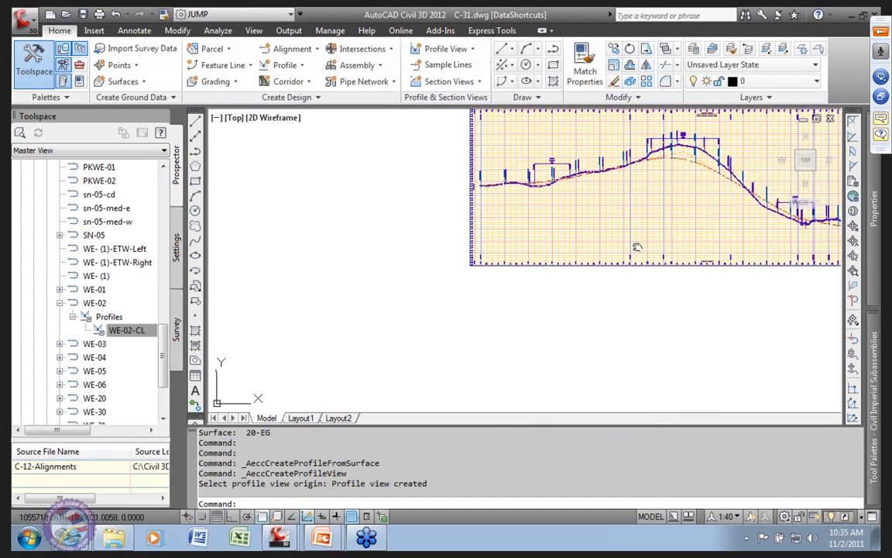
Replace the 20-EG surface profile's labels by importing the (Ex)Breaks Lines - JS label set
scroll(517, 257, "up", 5)
scroll(624, 231, "down", 3)
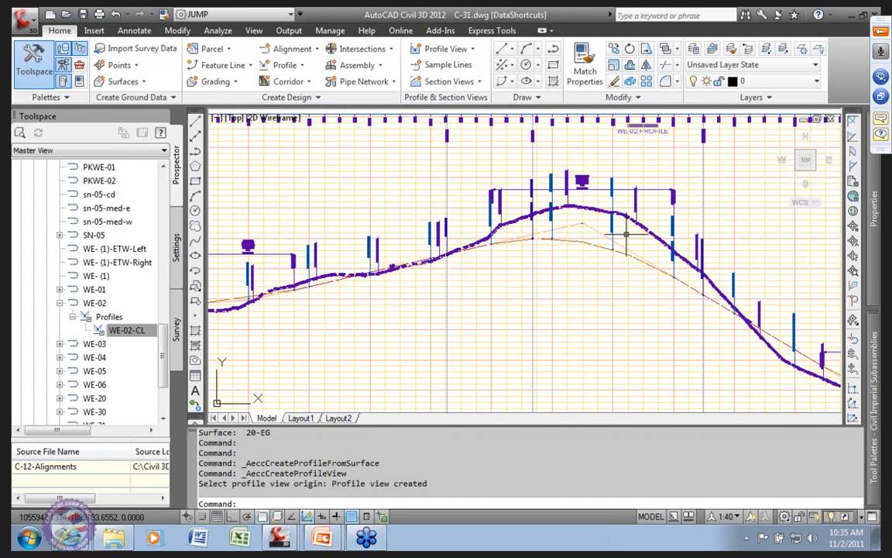
scroll(612, 236, "up", 1)
scroll(374, 199, "up", 4)
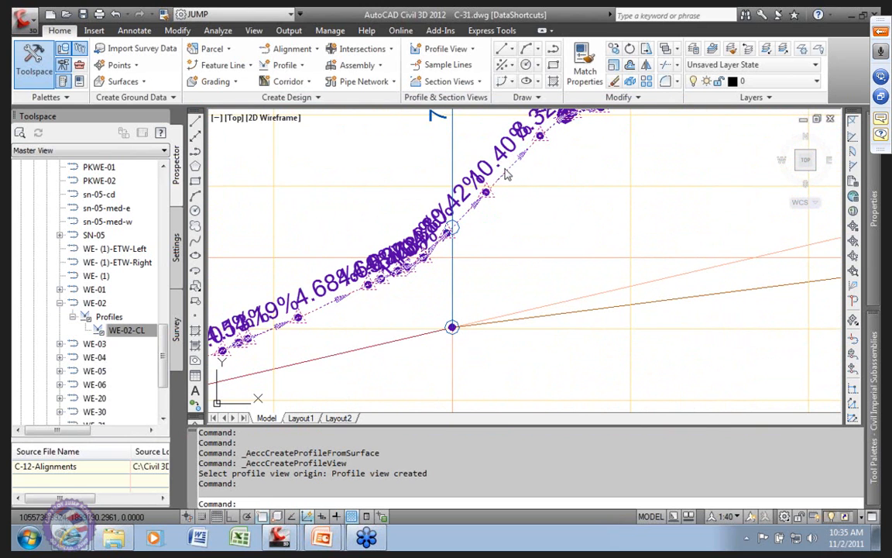
left_click(513, 165)
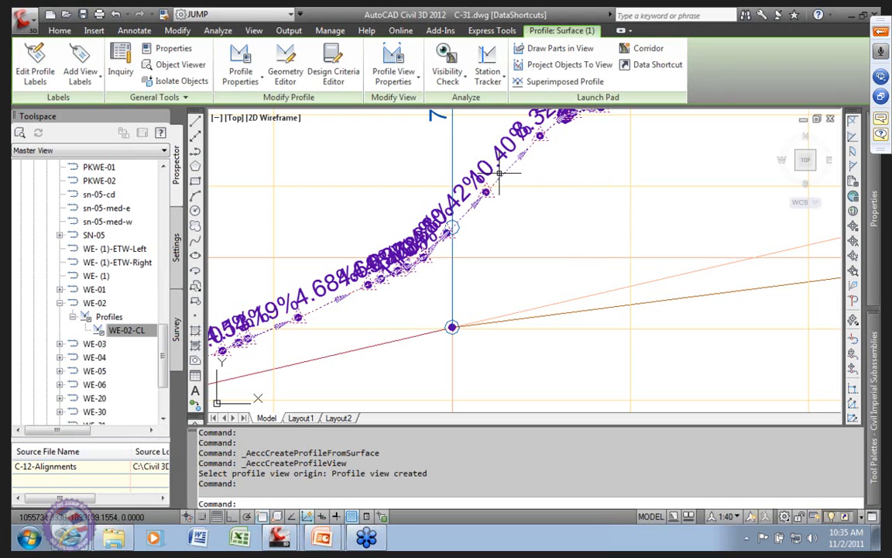
left_click(35, 66)
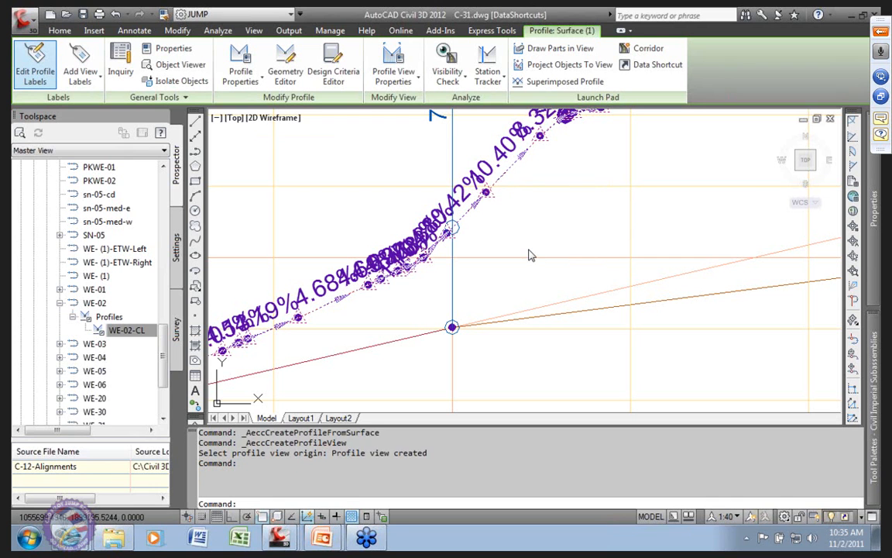
left_click(524, 428)
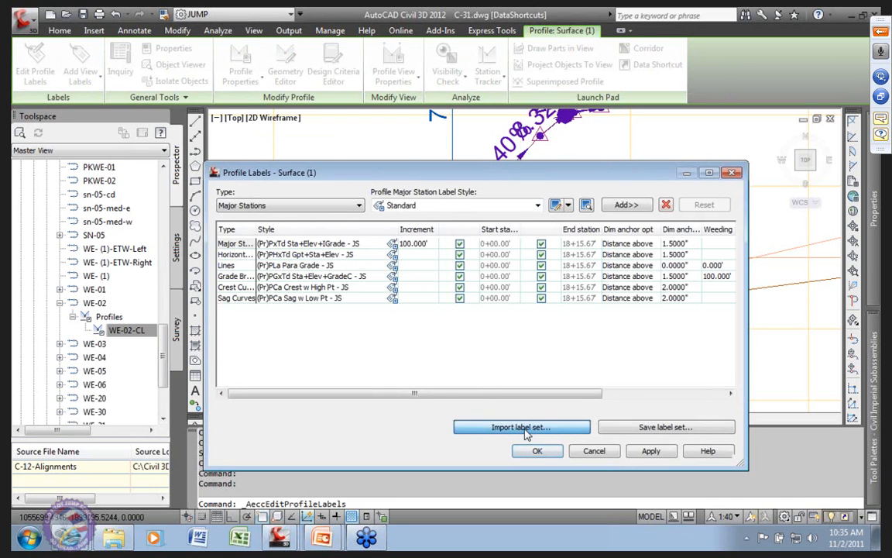
left_click(453, 151)
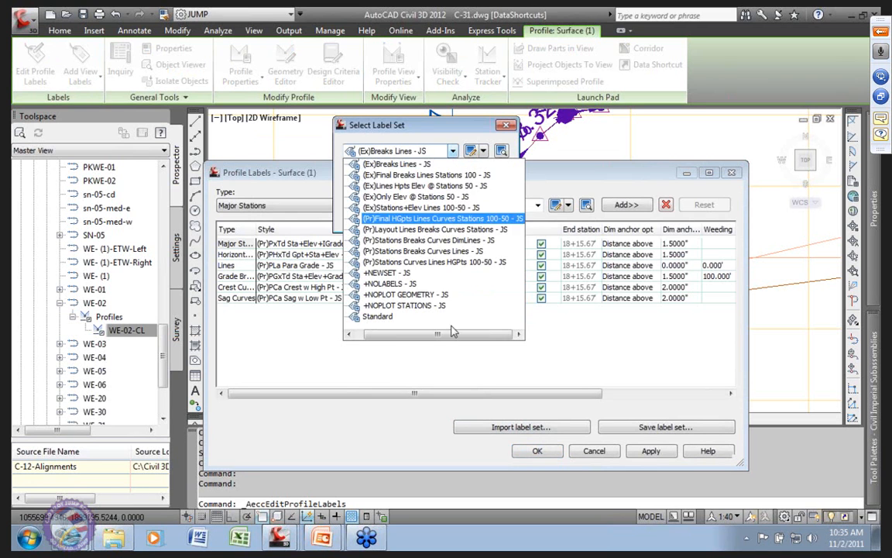
left_click(383, 166)
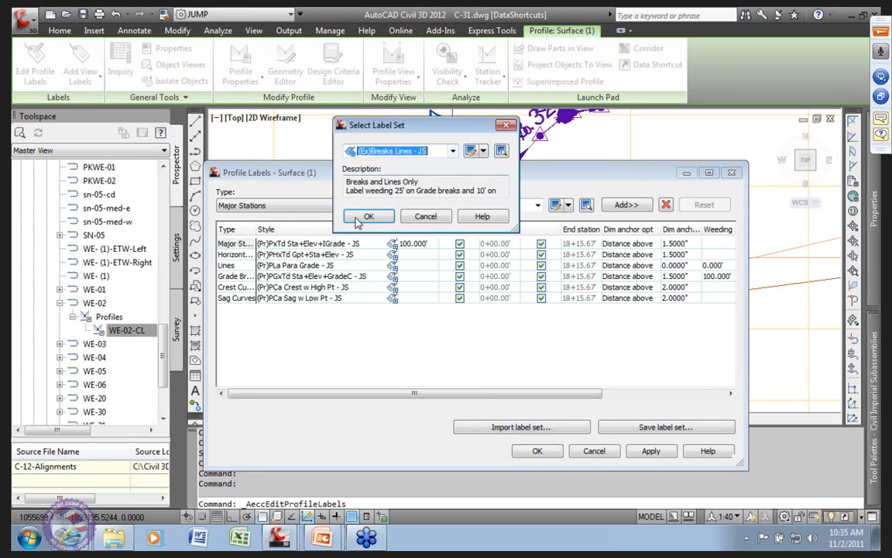
left_click(367, 217)
left_click(649, 451)
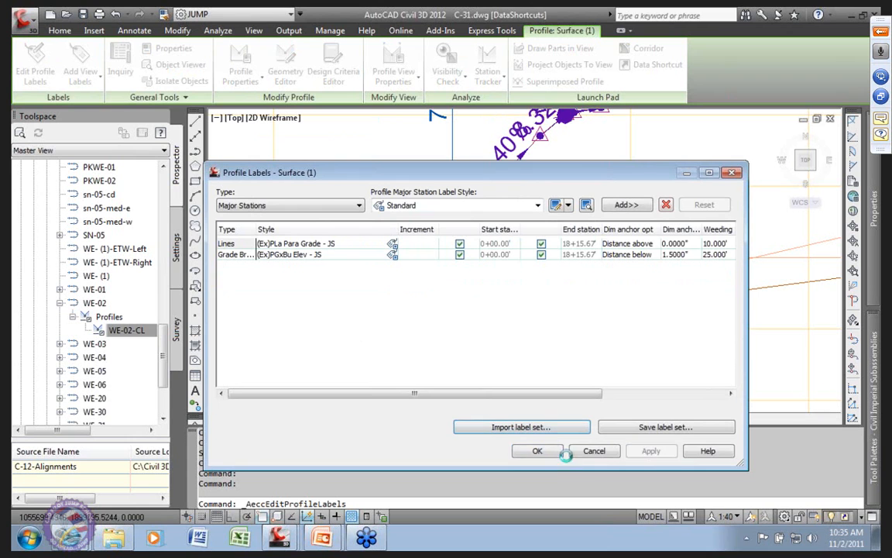
left_click_drag(453, 390, 575, 391)
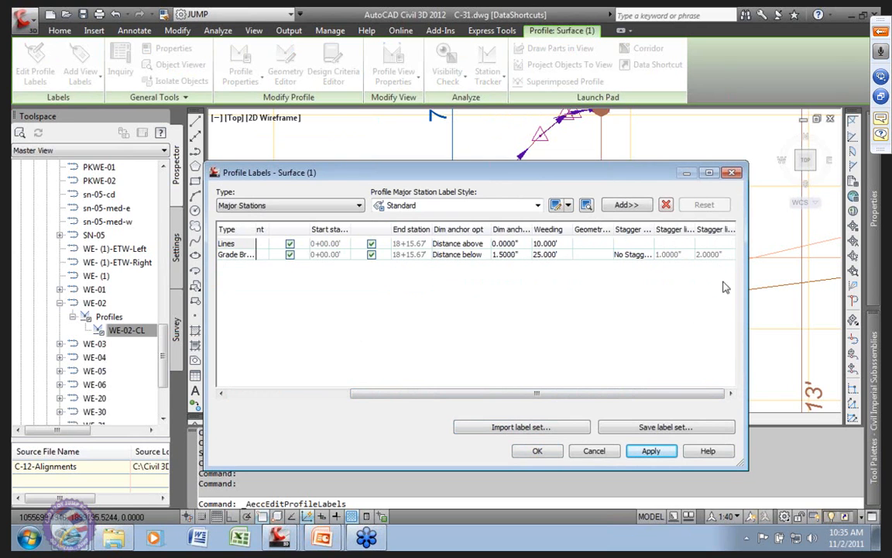
left_click(538, 452)
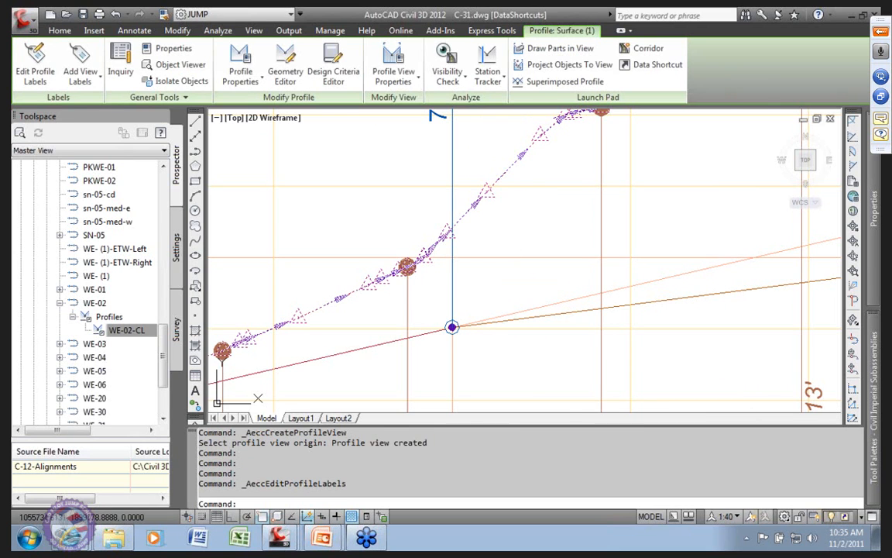
Examine the existing ground labels against the WE-02-CL design profile around the crest and along the whole profile view
scroll(504, 249, "down", 10)
middle_click_drag(509, 276, 506, 334)
scroll(633, 292, "up", 3)
scroll(701, 303, "up", 6)
left_click(647, 302)
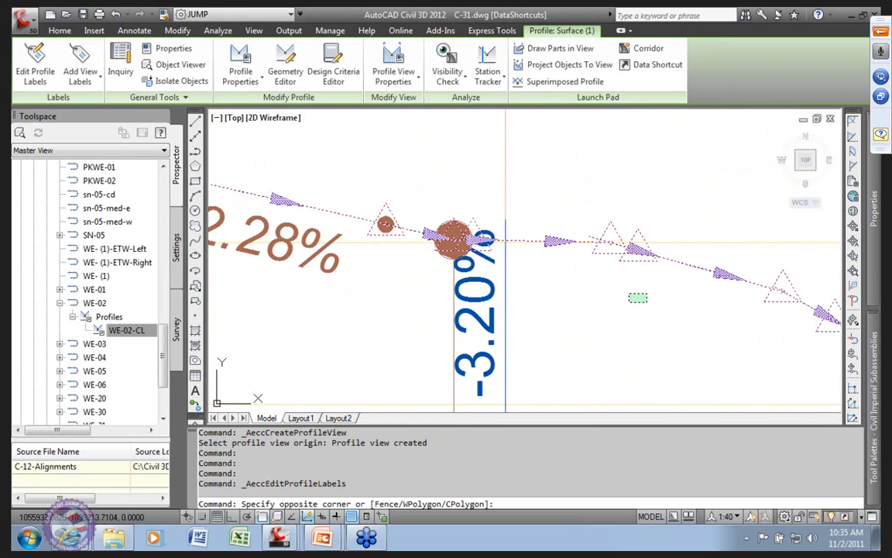
key("Escape")
scroll(619, 298, "down", 8)
scroll(687, 303, "up", 4)
middle_click_drag(667, 302, 494, 279)
scroll(624, 330, "up", 2)
scroll(538, 303, "up", 3)
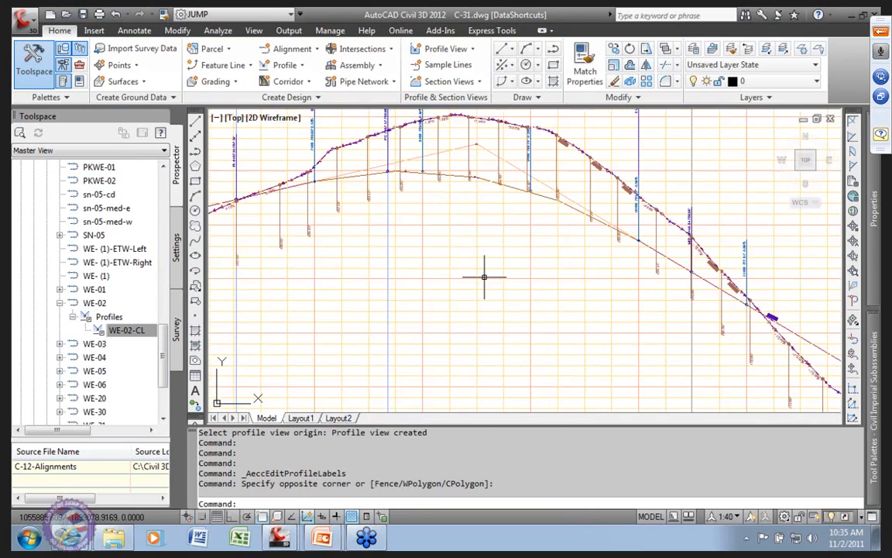
scroll(478, 299, "down", 3)
scroll(478, 303, "up", 2)
scroll(529, 289, "down", 4)
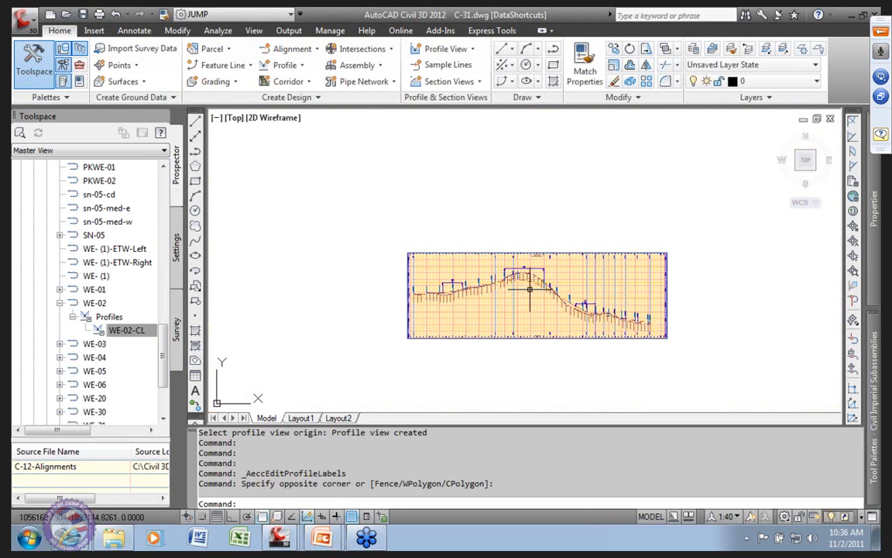
Change the WE-02 profile view's object style to ClipPPIn All Same 10x - JS
scroll(459, 307, "up", 3)
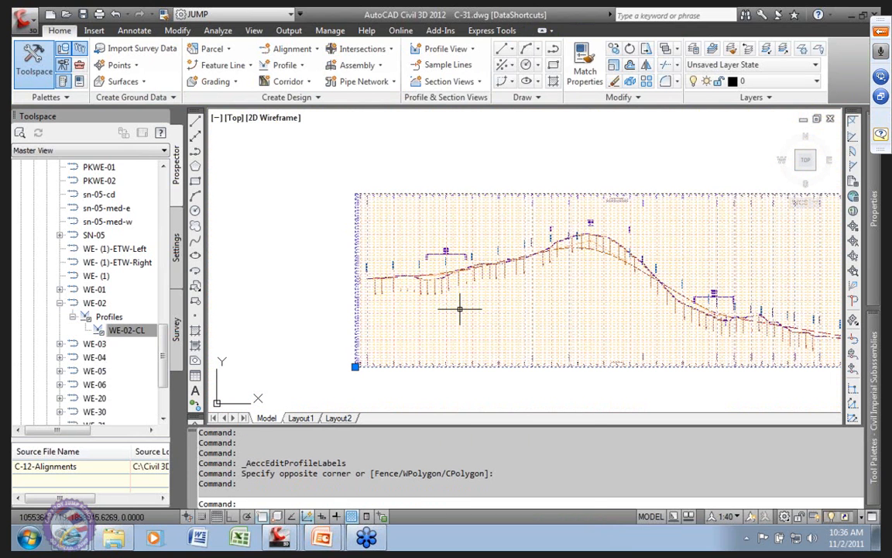
left_click(463, 309)
right_click(460, 311)
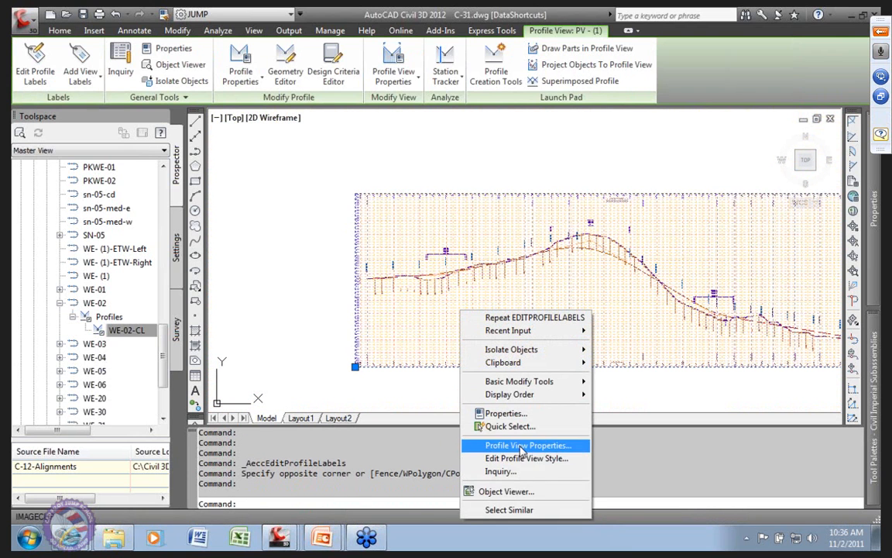
left_click(399, 61)
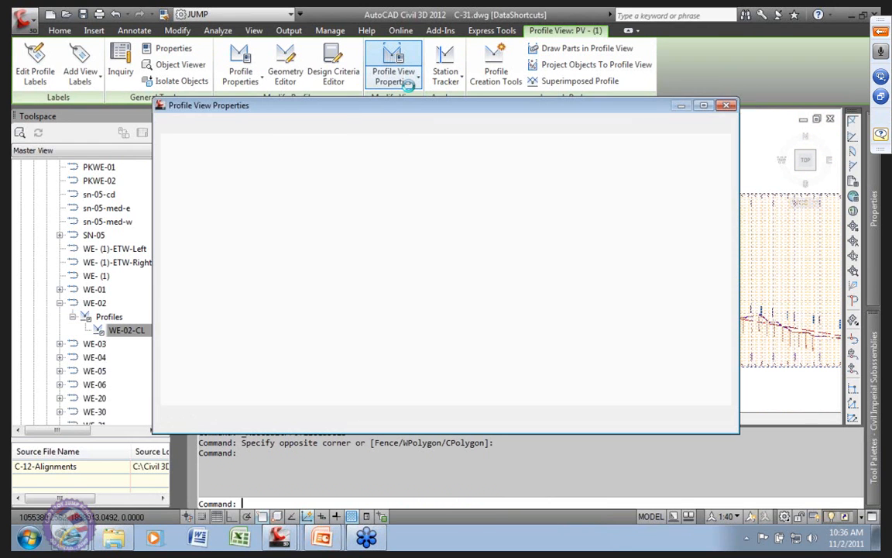
left_click(361, 265)
left_click_drag(412, 398, 412, 327)
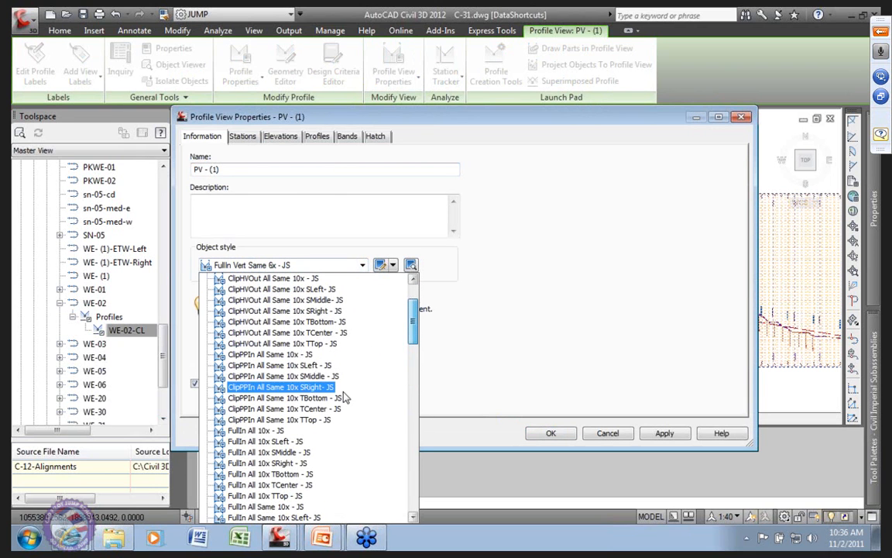
left_click(239, 354)
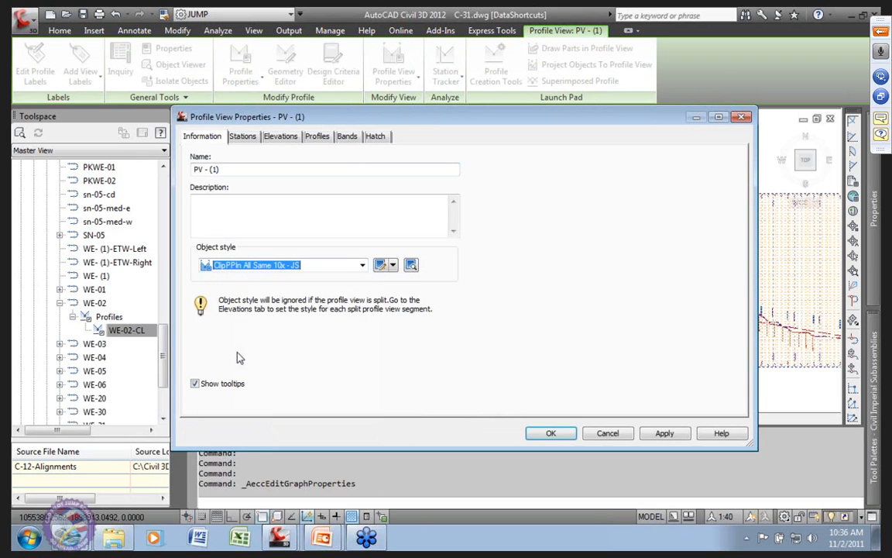
left_click(659, 434)
left_click(550, 434)
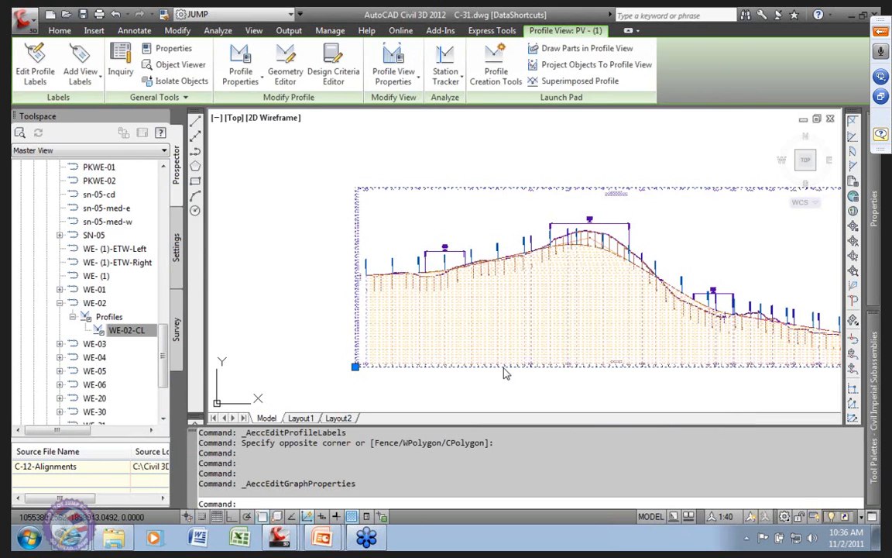
Inspect the grid clipping around the crest, the WE-02 PROFILE title and the elevation axis at the profile view's start
scroll(646, 211, "up", 3)
middle_click_drag(551, 300, 623, 249)
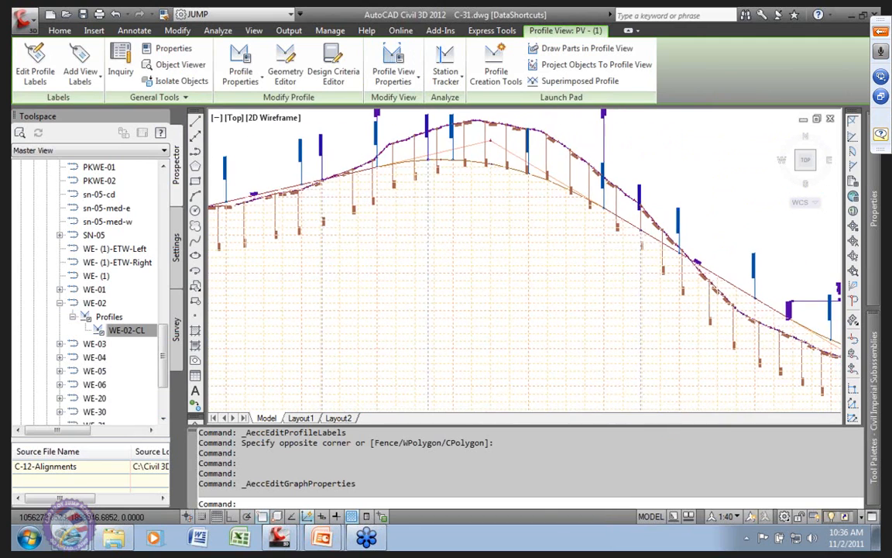
scroll(511, 317, "down", 5)
scroll(495, 303, "up", 5)
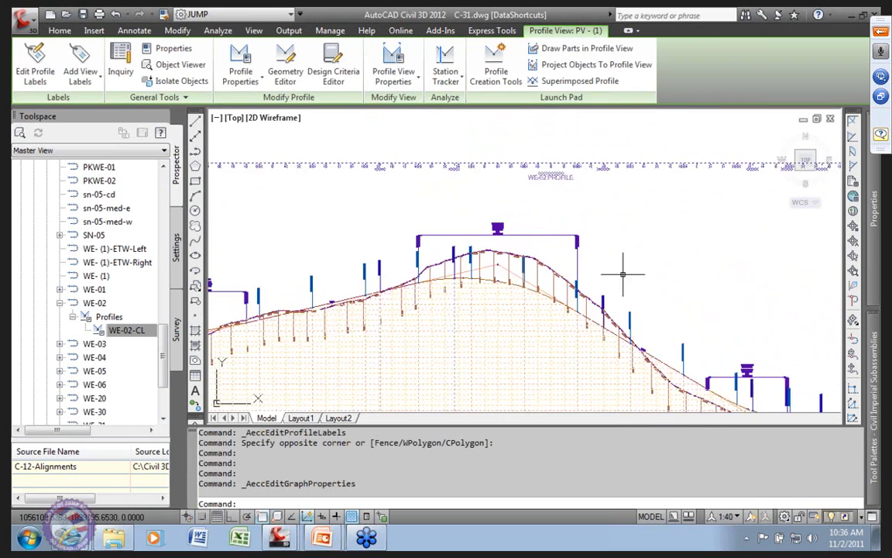
scroll(493, 271, "down", 4)
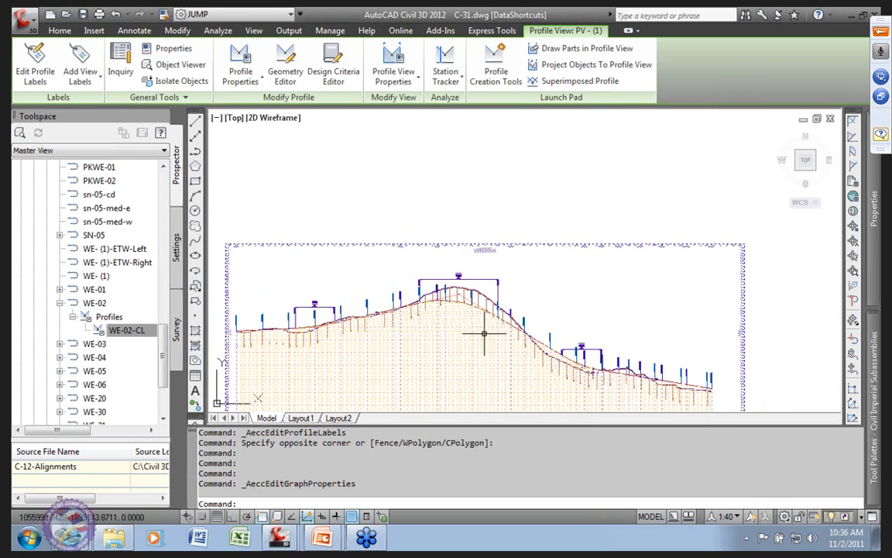
middle_click_drag(551, 320, 666, 335)
scroll(666, 335, "up", 6)
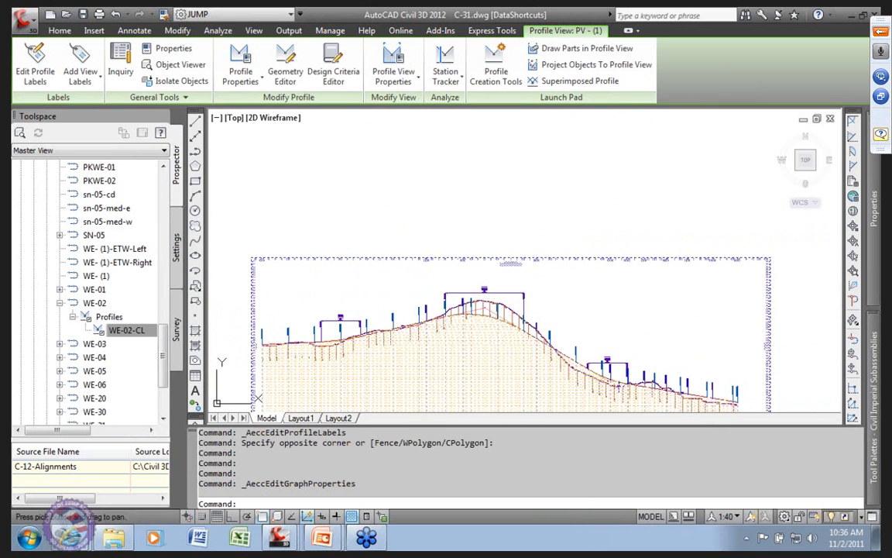
scroll(496, 209, "up", 3)
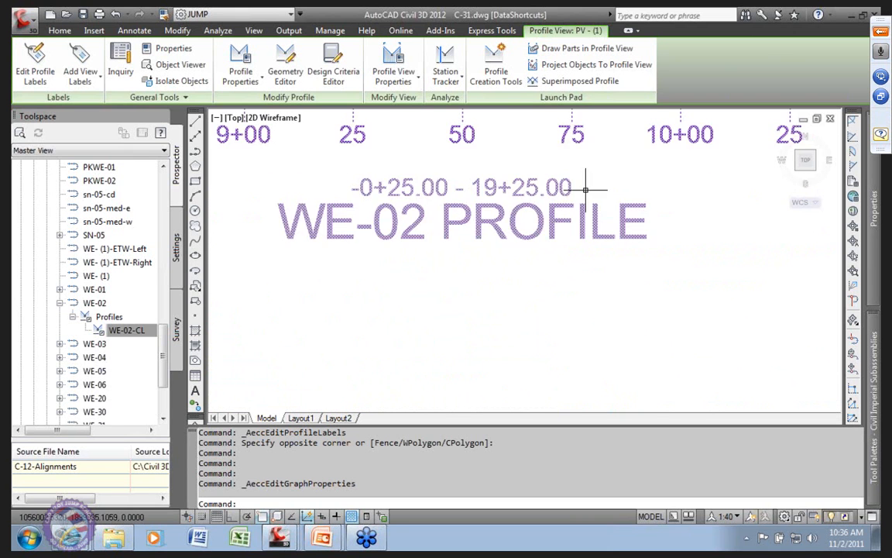
scroll(583, 192, "down", 8)
middle_click_drag(313, 266, 363, 265)
scroll(362, 265, "up", 8)
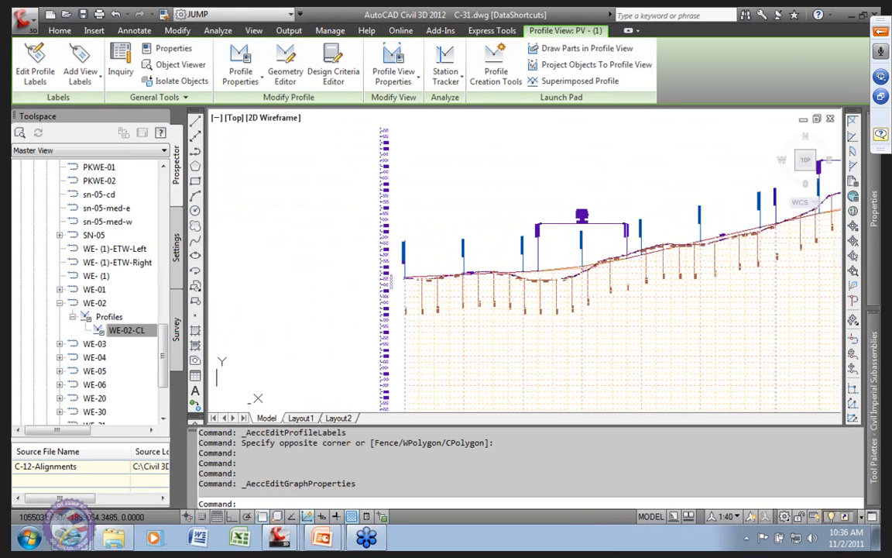
Inspect the station labels along the lower axis toward the profile's end and the sag curve labels near station 13+20
scroll(364, 267, "down", 9)
middle_click_drag(580, 338, 453, 224)
middle_click_drag(606, 319, 438, 295)
mouse_move(669, 303)
middle_mouse_down()
mouse_move(371, 291)
mouse_move(447, 303)
mouse_move(544, 302)
middle_mouse_up()
scroll(388, 218, "up", 2)
scroll(597, 310, "up", 5)
scroll(604, 302, "down", 4)
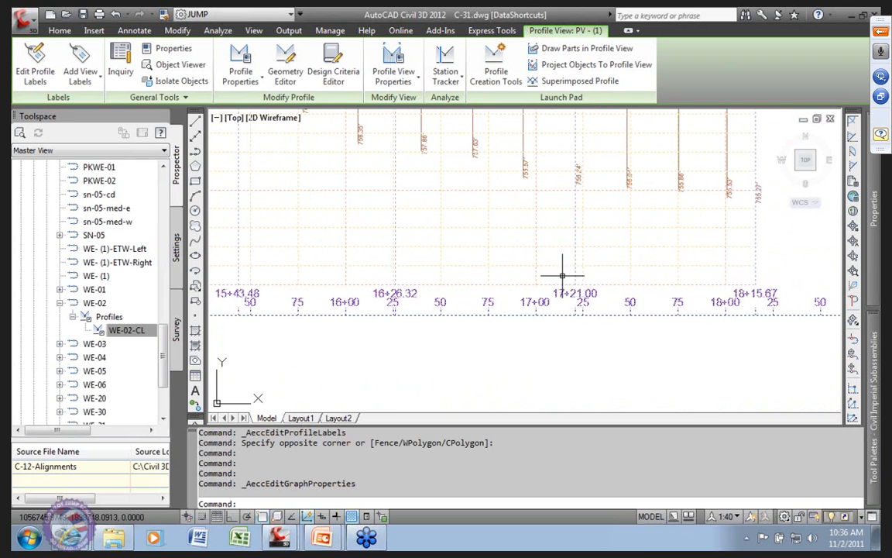
middle_click_drag(377, 264, 456, 293)
scroll(428, 305, "down", 5)
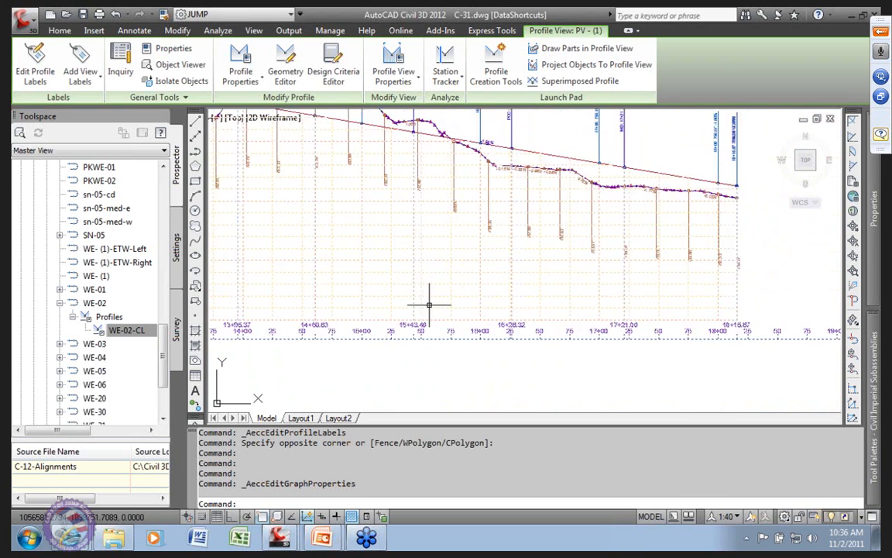
scroll(524, 291, "up", 5)
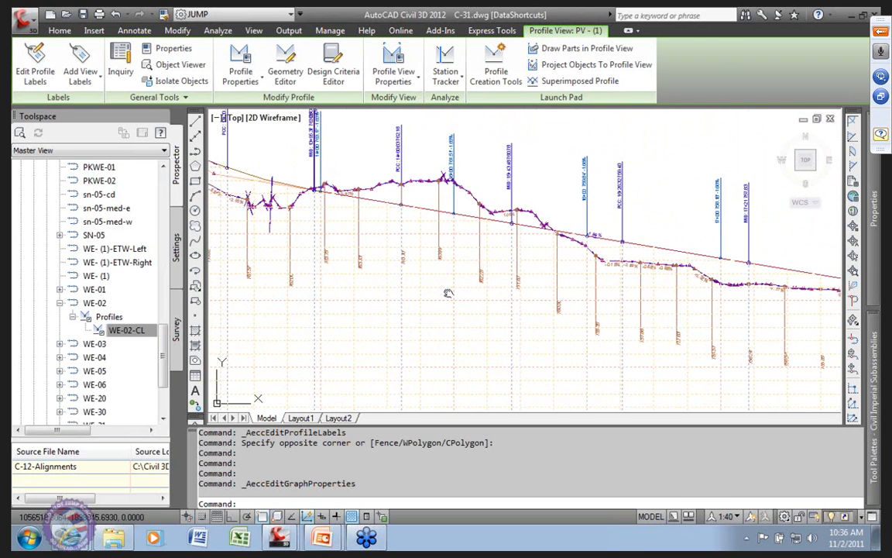
scroll(495, 165, "down", 4)
scroll(496, 164, "up", 5)
scroll(498, 182, "up", 2)
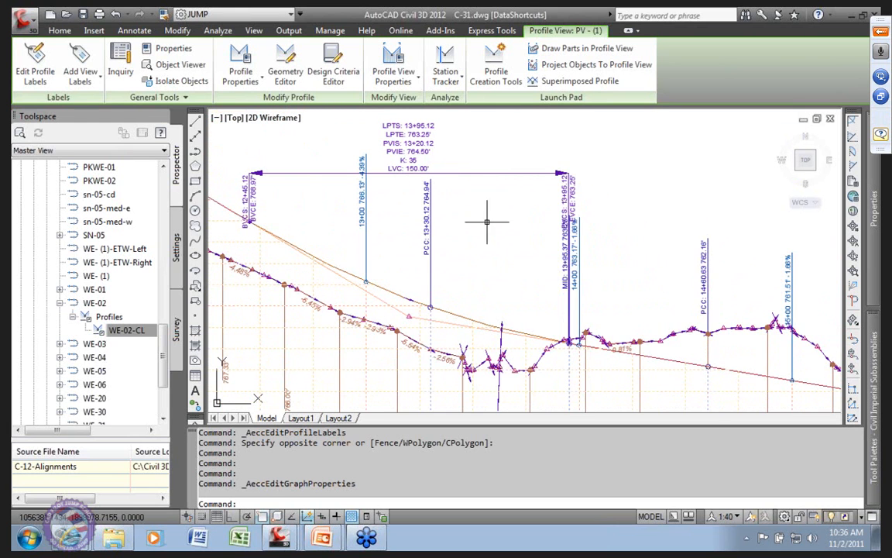
scroll(487, 222, "down", 6)
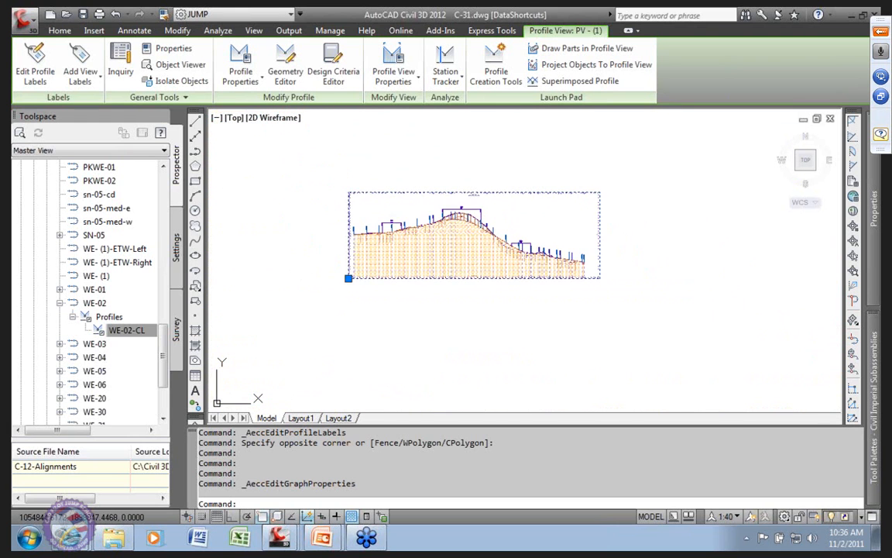
Deselect the profile view and examine its grid, profiles and labels across the full station range
double_click(314, 257)
scroll(352, 256, "down", 1)
scroll(399, 244, "up", 4)
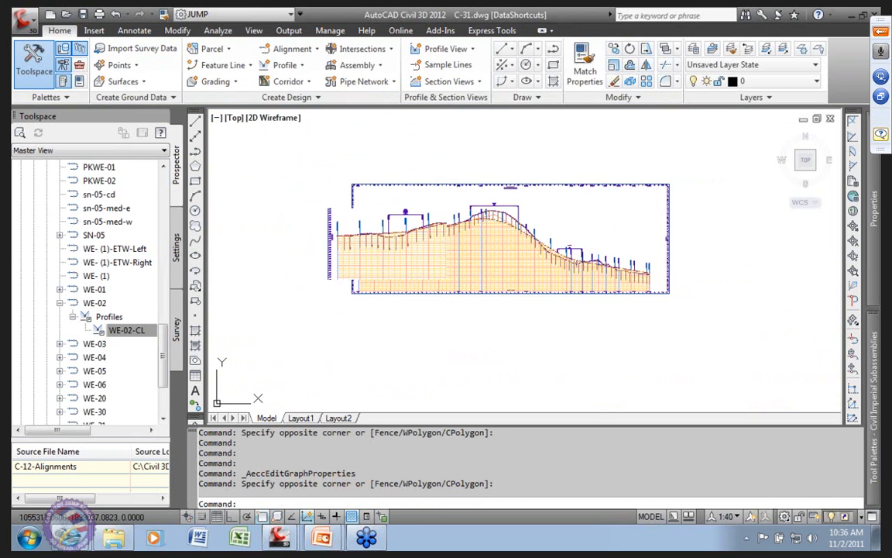
scroll(403, 242, "up", 5)
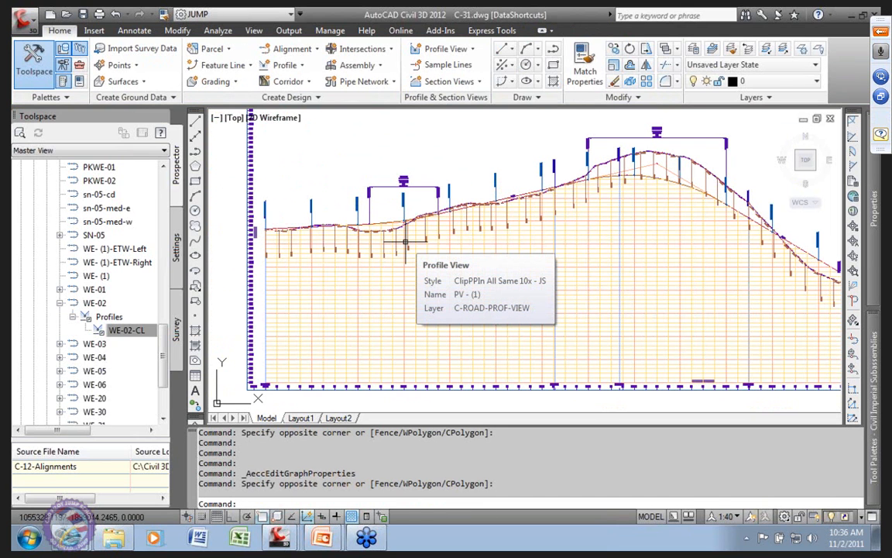
scroll(453, 248, "down", 5)
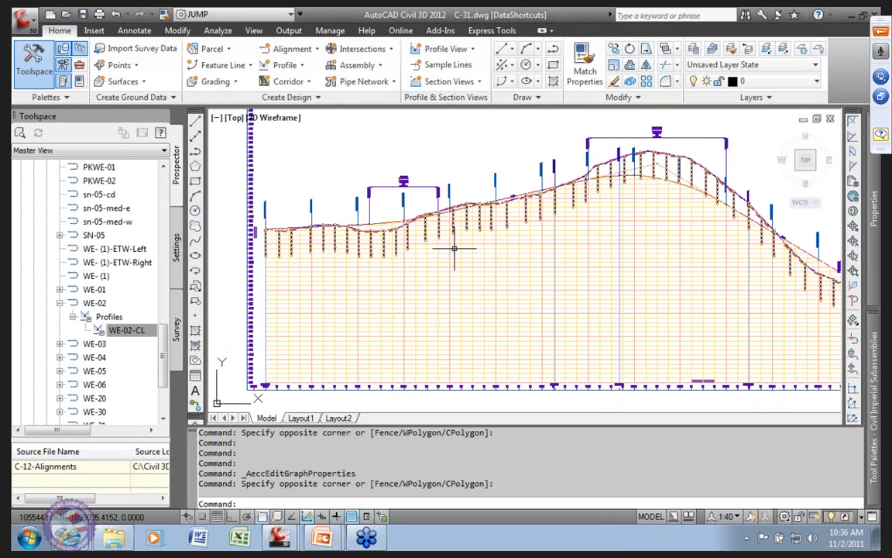
middle_click_drag(472, 262, 352, 300)
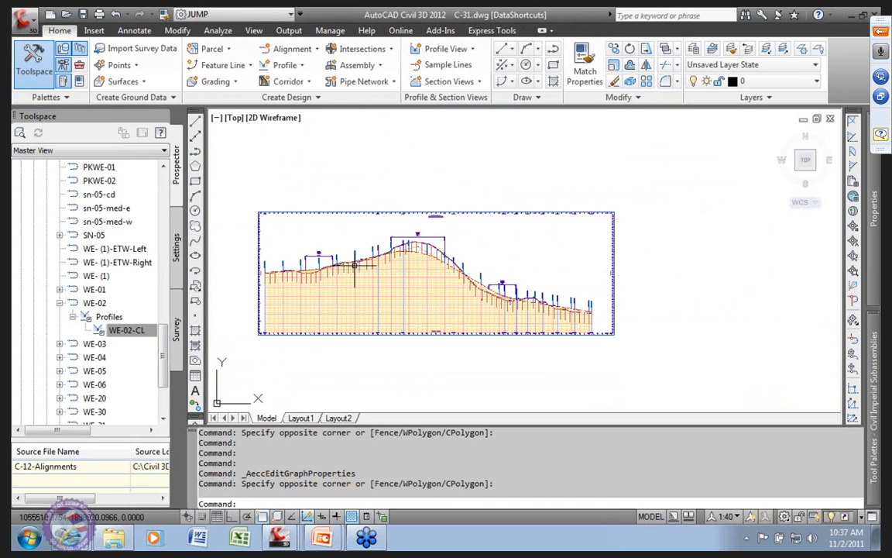
scroll(412, 200, "up", 3)
scroll(414, 199, "down", 4)
middle_click_drag(427, 215, 488, 216)
scroll(433, 272, "up", 4)
mouse_move(579, 286)
middle_mouse_down()
mouse_move(583, 301)
mouse_move(548, 289)
middle_mouse_up()
scroll(579, 302, "up", 1)
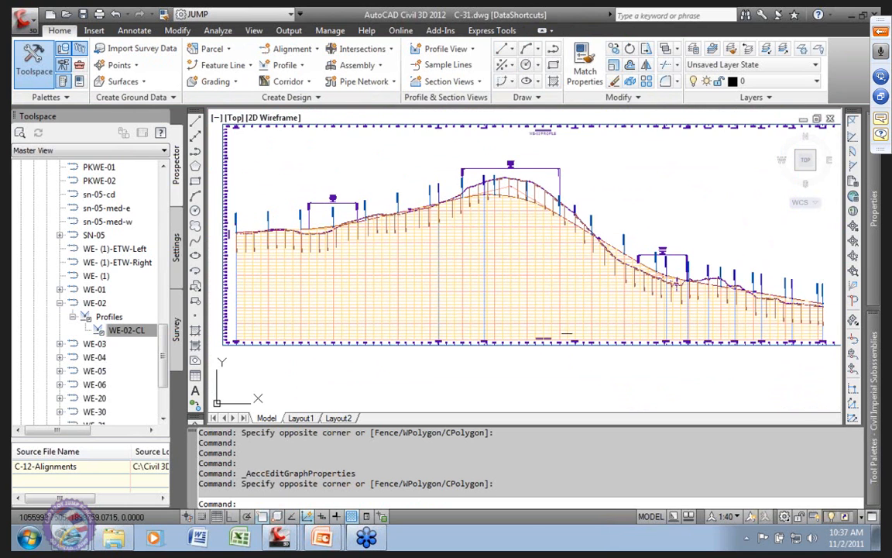
scroll(501, 273, "up", 2)
scroll(502, 272, "down", 4)
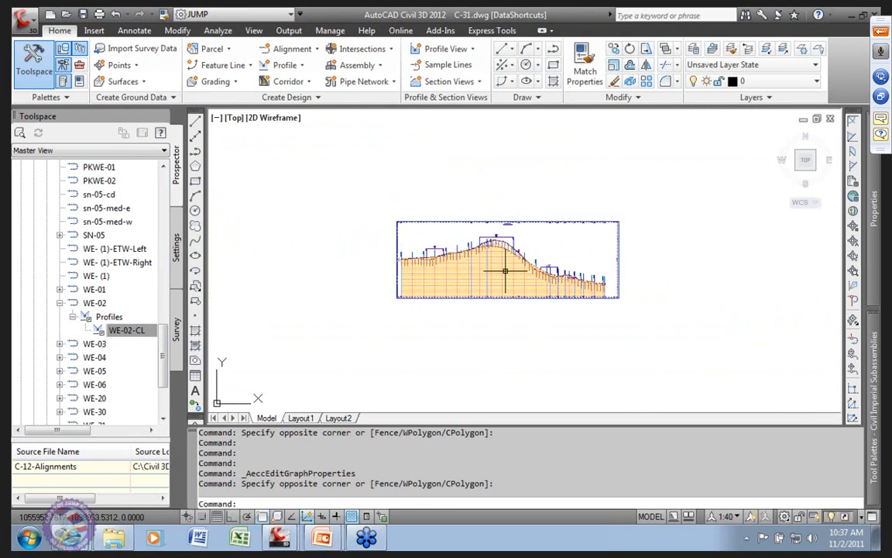
scroll(498, 271, "up", 2)
middle_click_drag(449, 274, 431, 279)
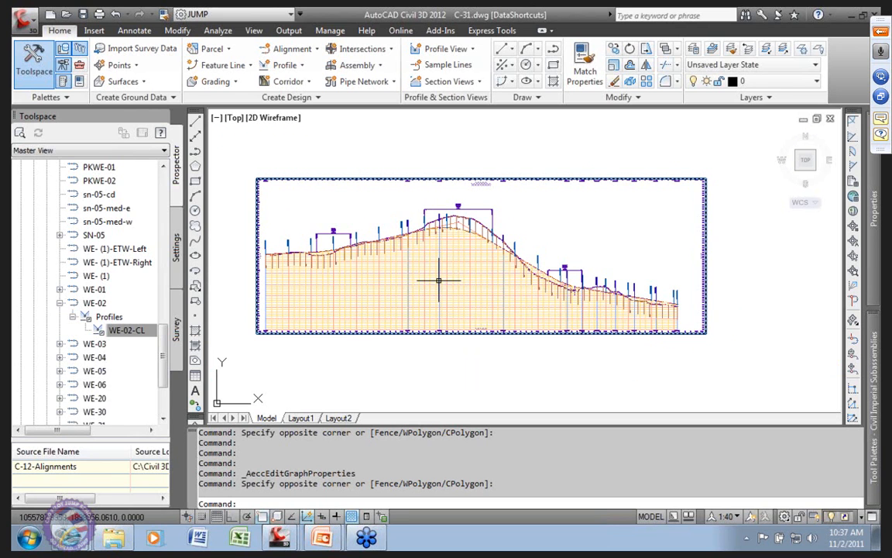
middle_click_drag(438, 280, 420, 265)
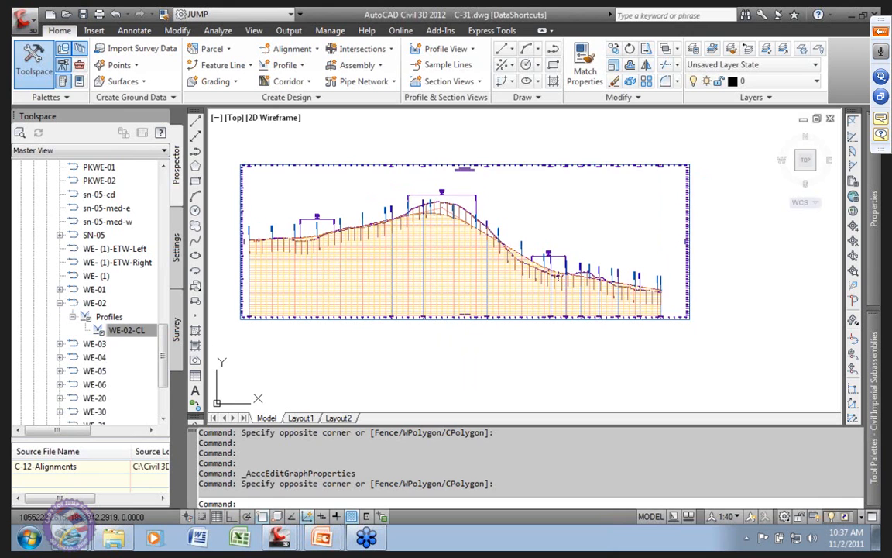
Browse the object styles available for the WE-02 profile view and close its properties without applying a change
left_click(309, 293)
right_click(310, 294)
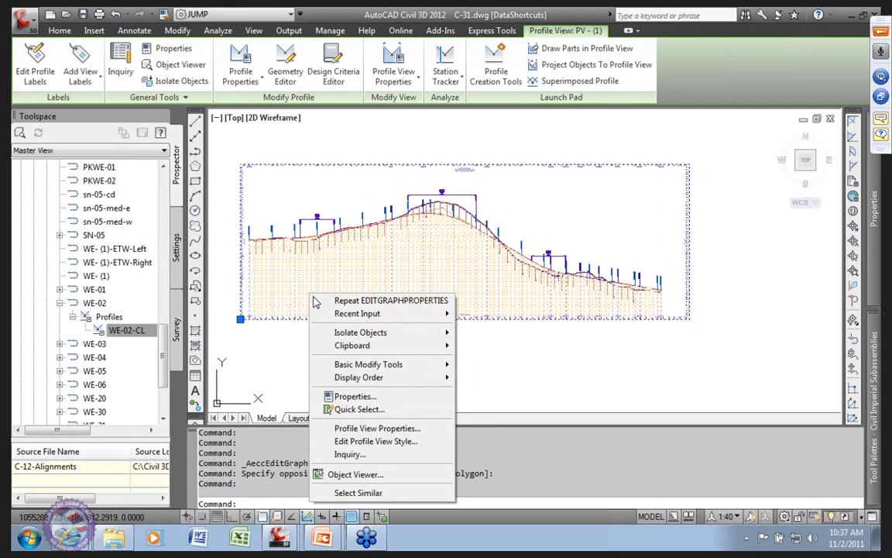
left_click(378, 428)
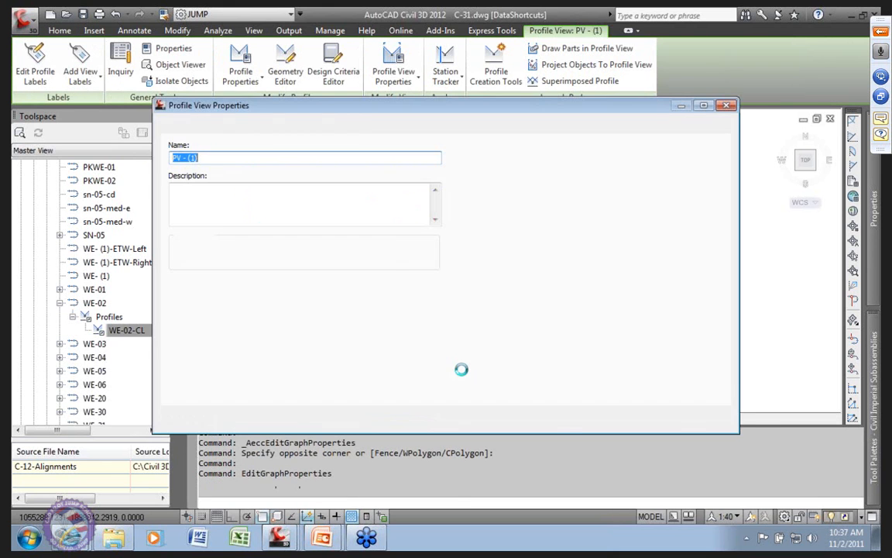
left_click(348, 267)
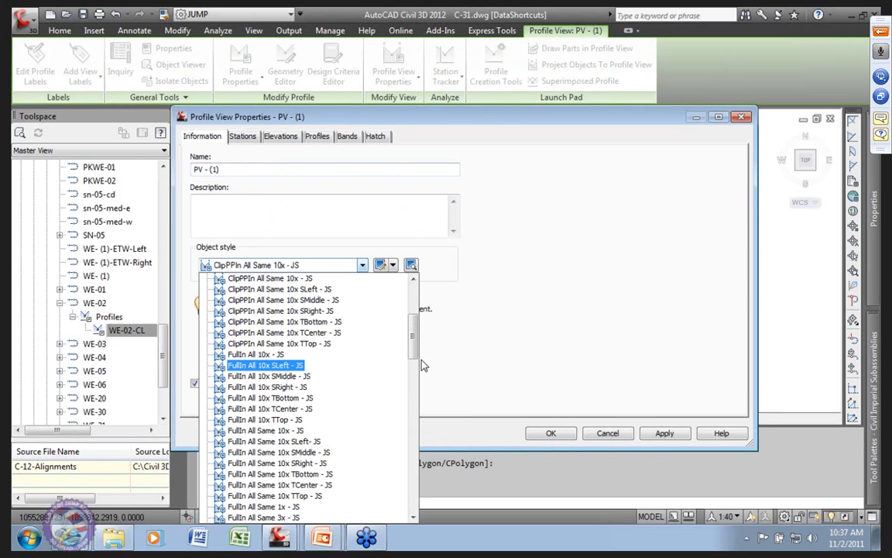
left_click_drag(415, 346, 418, 308)
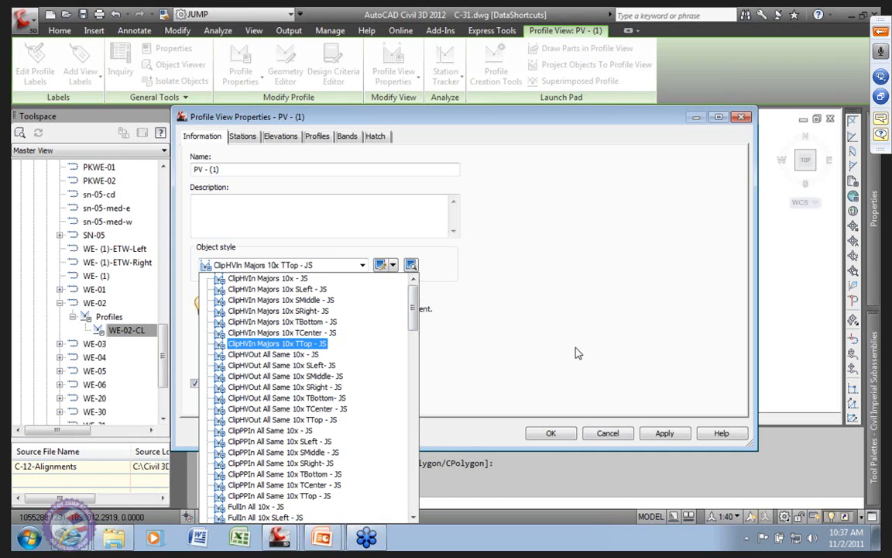
left_click(609, 434)
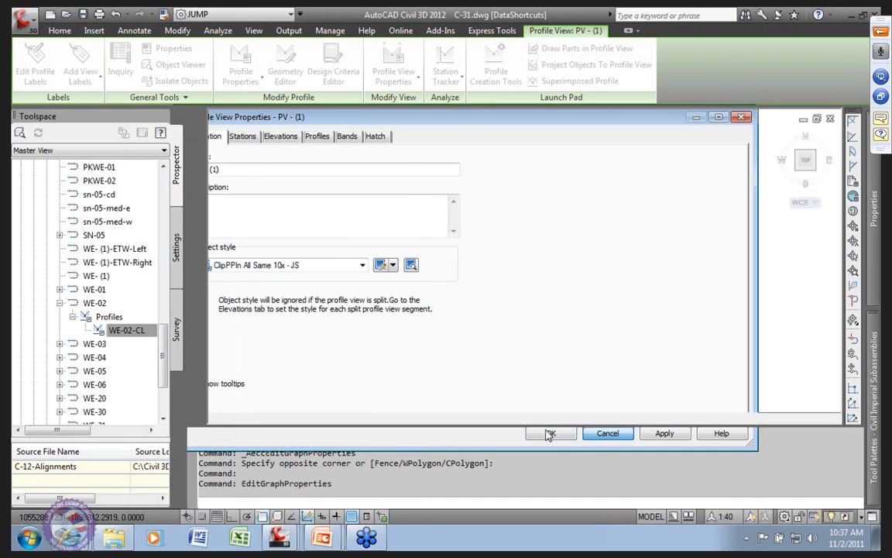
left_click(608, 434)
Set the model space annotation scale to 1:30 and check the label sizes in the WE-02 profile view
left_click(737, 517)
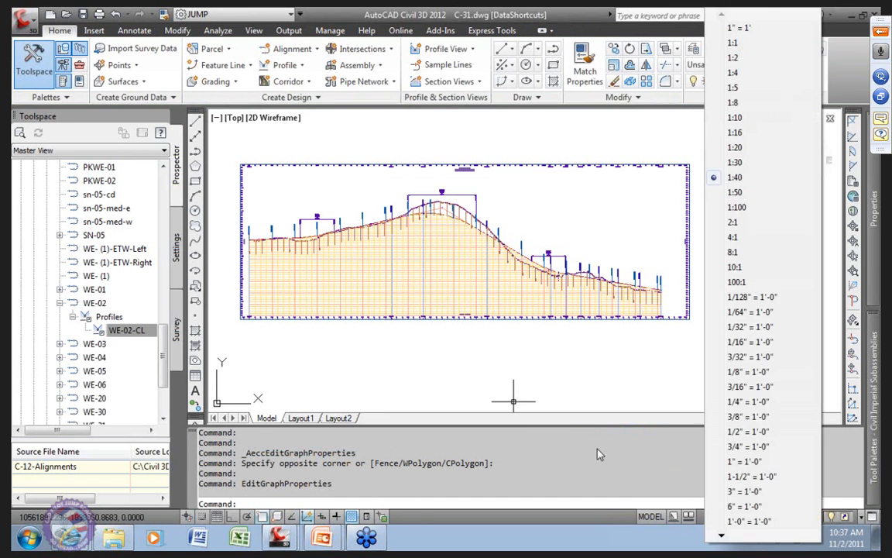
left_click(735, 162)
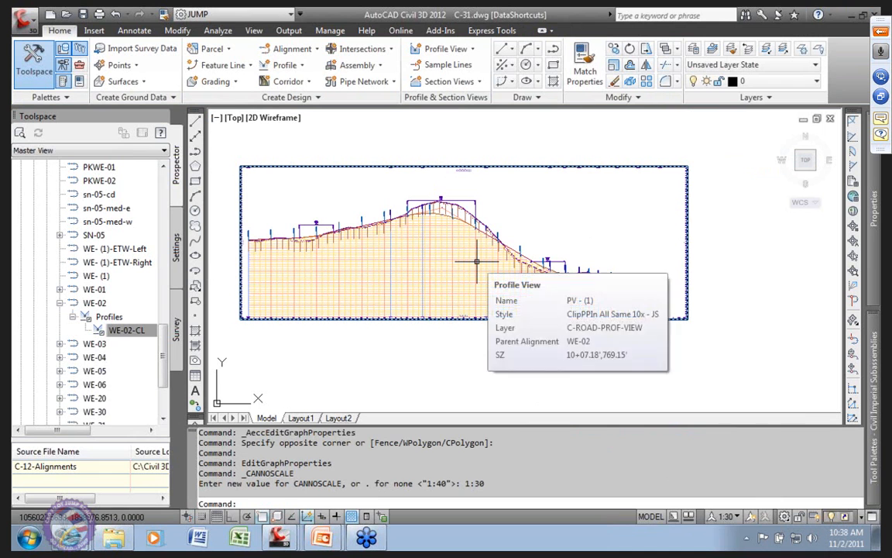
scroll(434, 295, "down", 3)
scroll(434, 295, "up", 3)
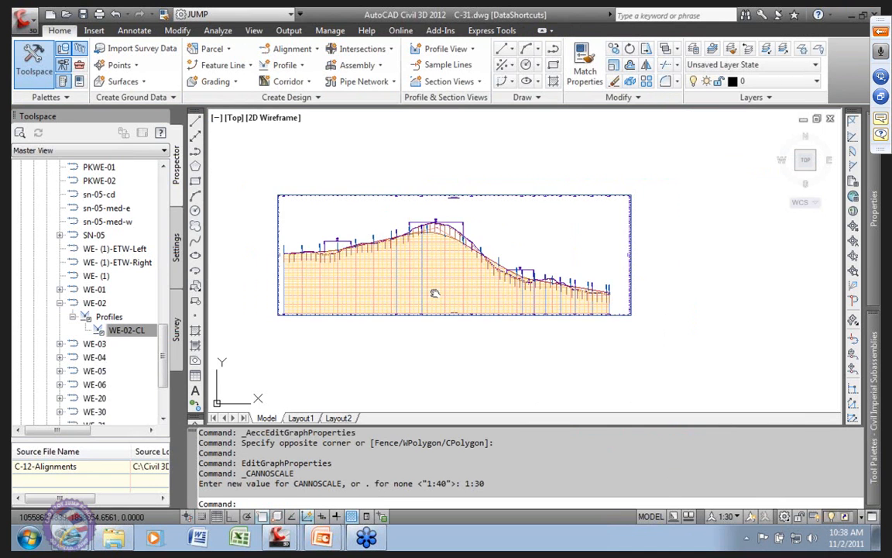
middle_click_drag(434, 293, 435, 318)
scroll(405, 286, "up", 3)
scroll(405, 287, "down", 3)
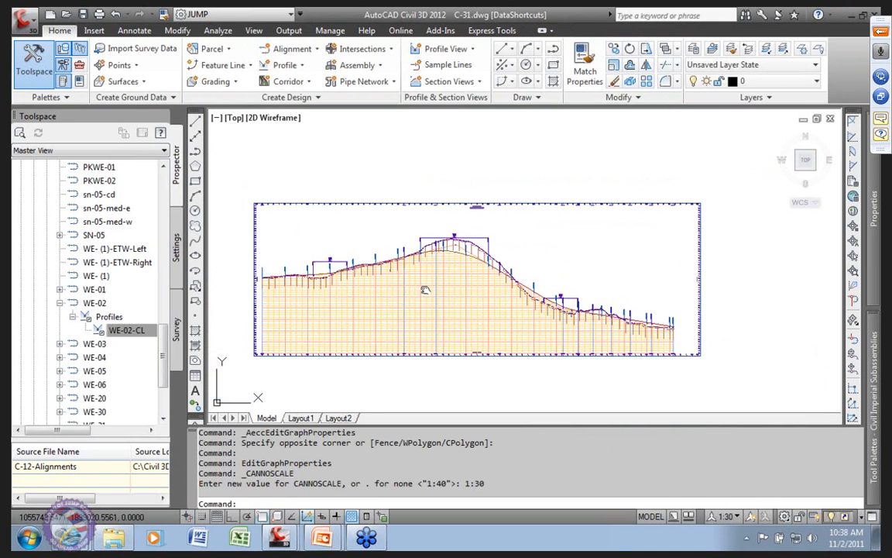
mouse_move(448, 315)
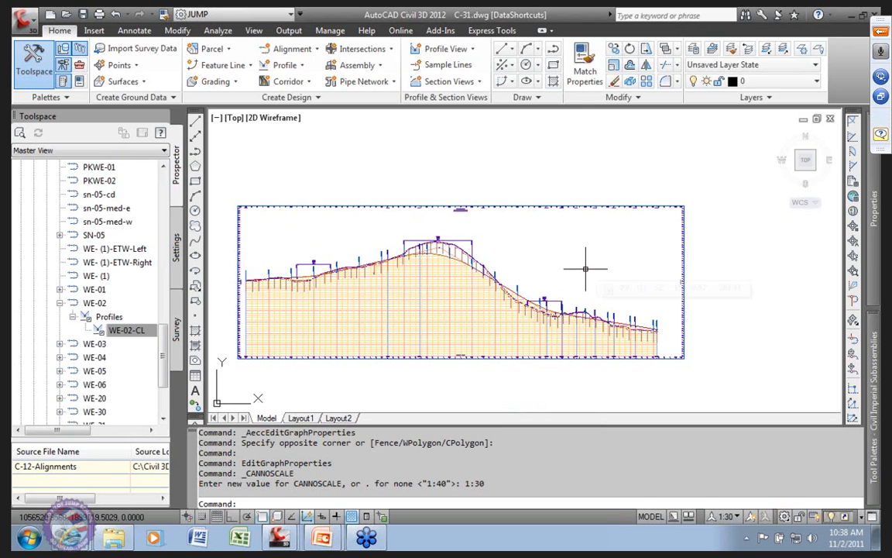
Save drawing C-31 with its current annotation scale
mouse_move(586, 269)
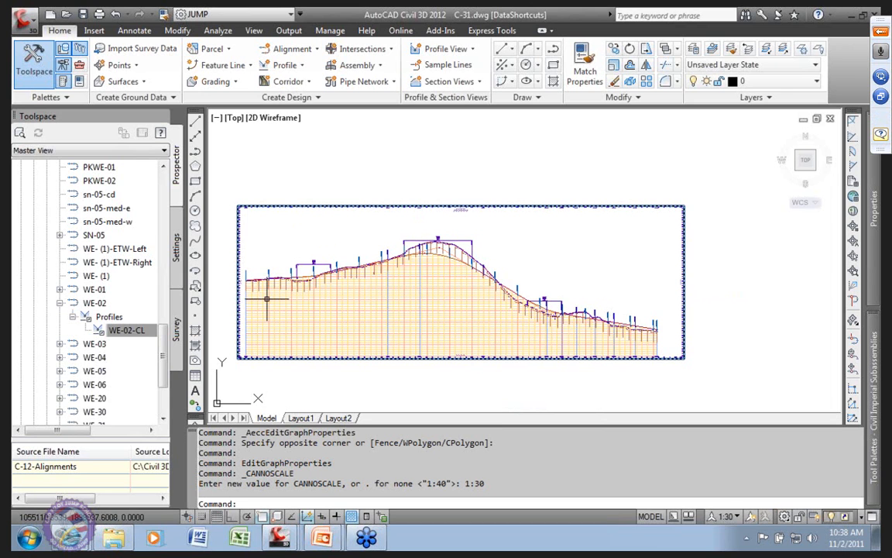
mouse_move(397, 292)
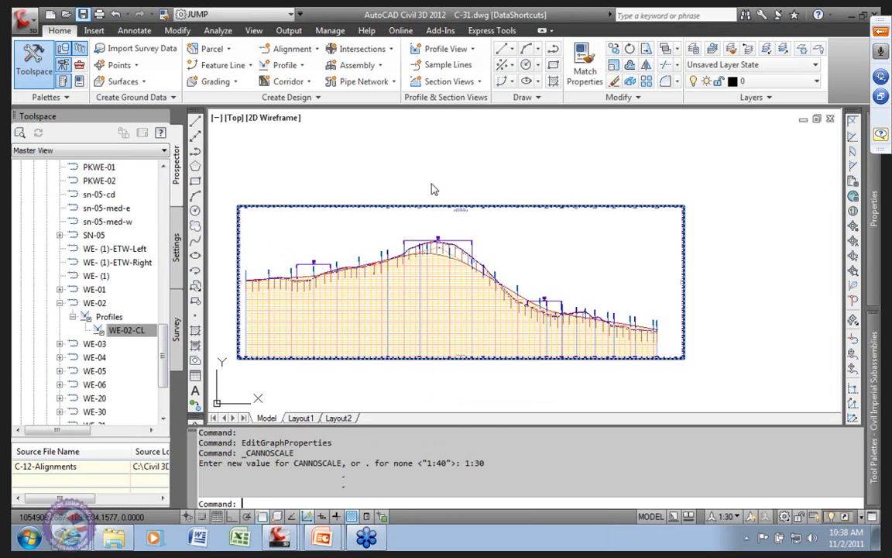
key("ctrl+s")
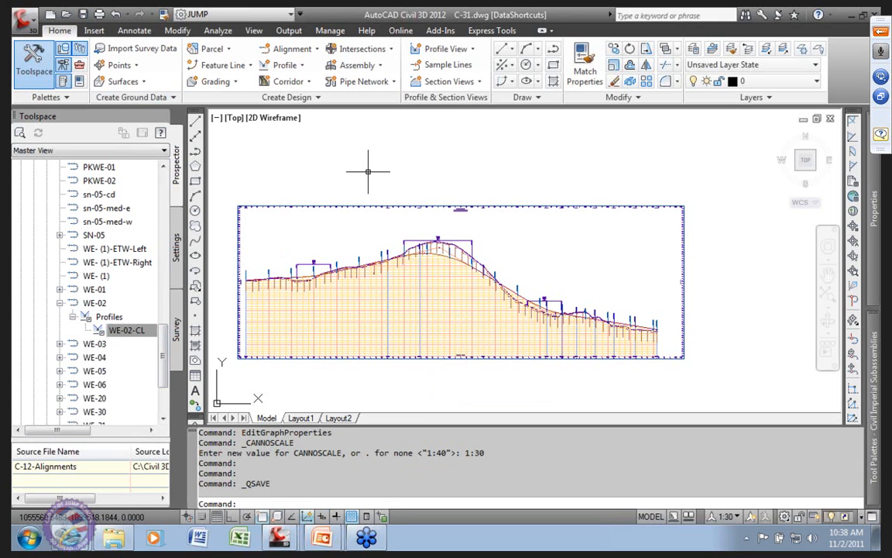
Start opening a drawing and browse on drive C to 2012-MC, 2012 Jump Station 4, 00_Resources, Styles, Complex
left_click(67, 14)
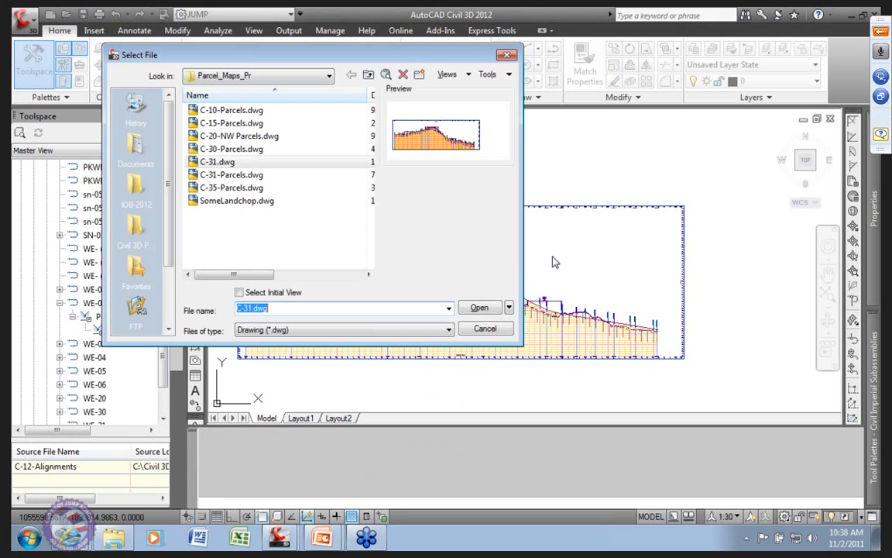
left_click(328, 75)
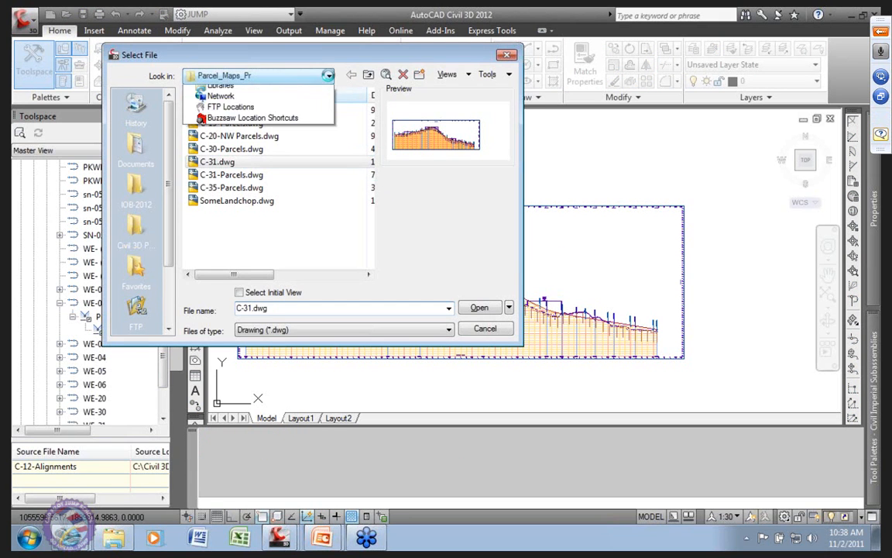
left_click(279, 108)
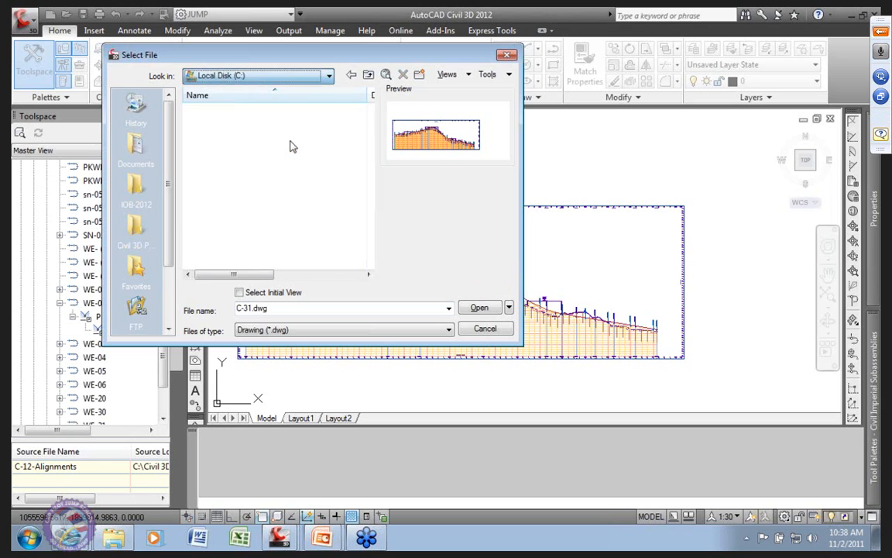
double_click(341, 183)
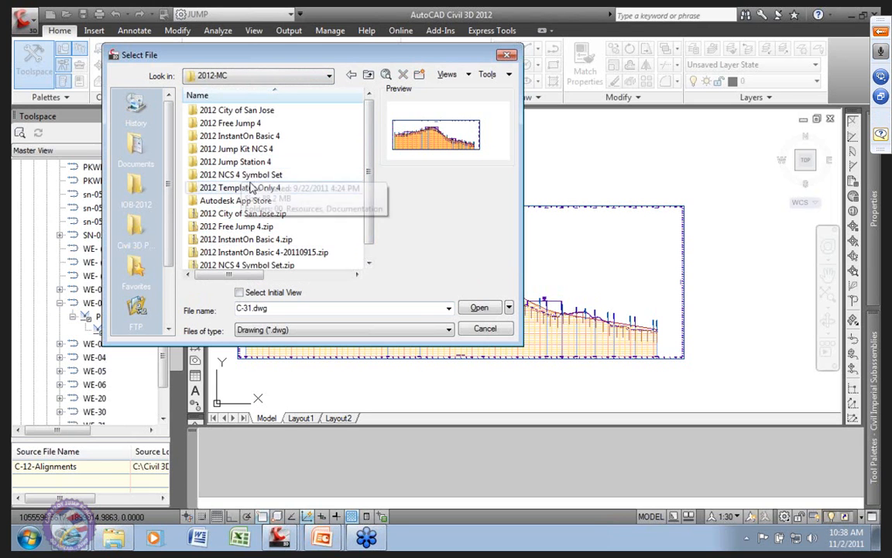
double_click(234, 162)
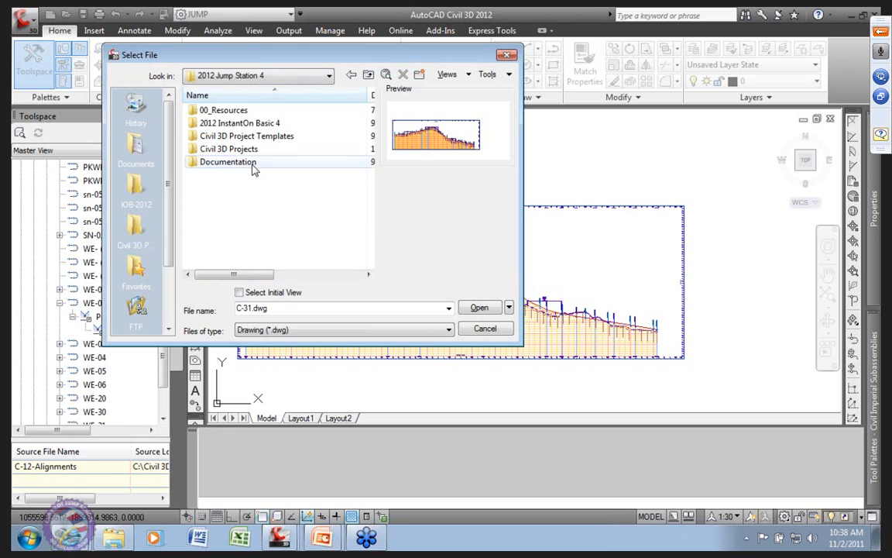
double_click(224, 110)
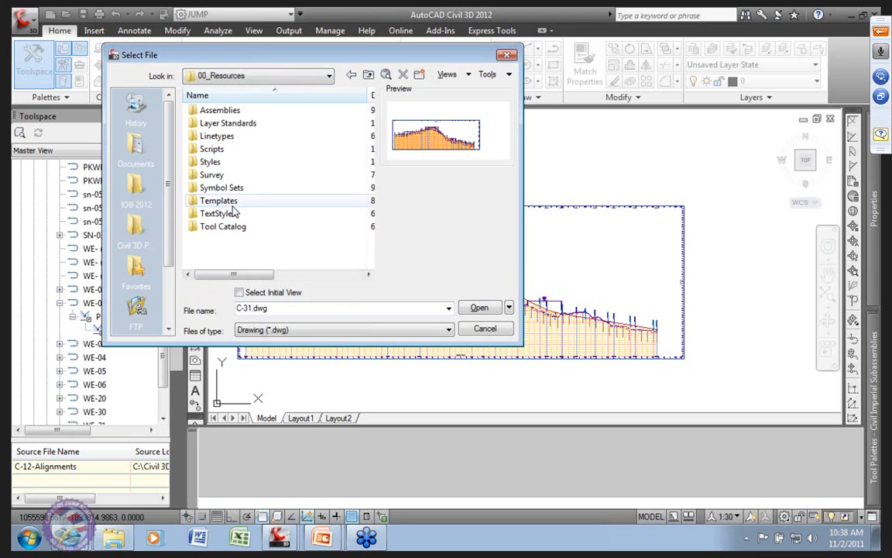
double_click(209, 162)
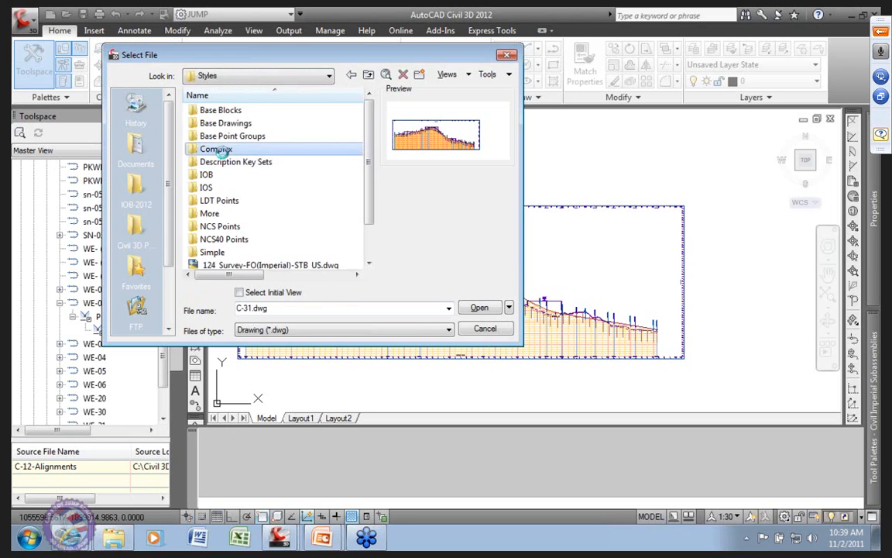
double_click(222, 149)
Find 08_ComplexProfileViews_All_Clip.dwg in the Complex folder and open it
left_click_drag(369, 159, 373, 206)
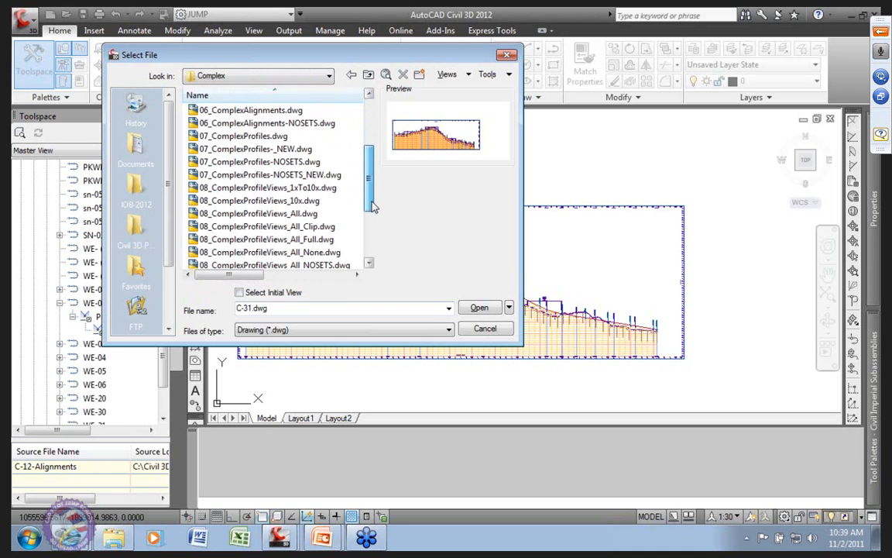
left_click_drag(240, 281, 259, 280)
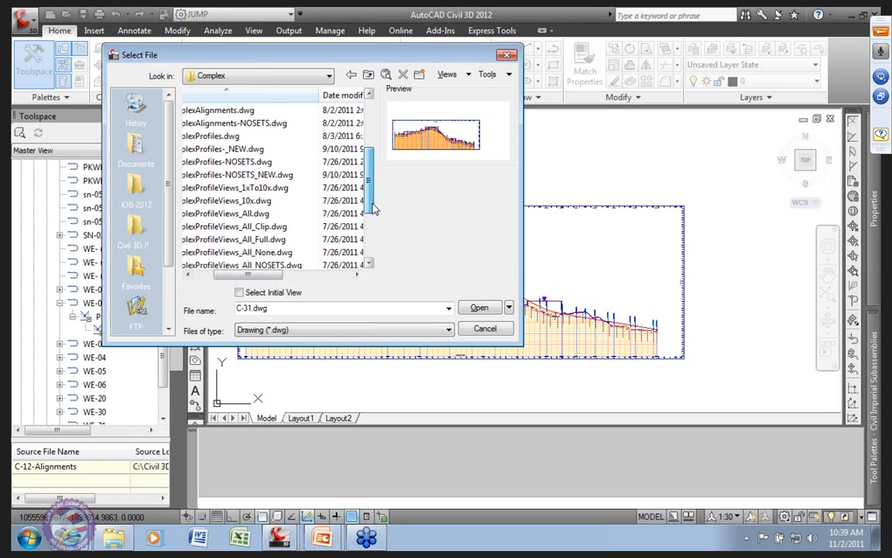
scroll(373, 208, "down", 1)
left_click(219, 201)
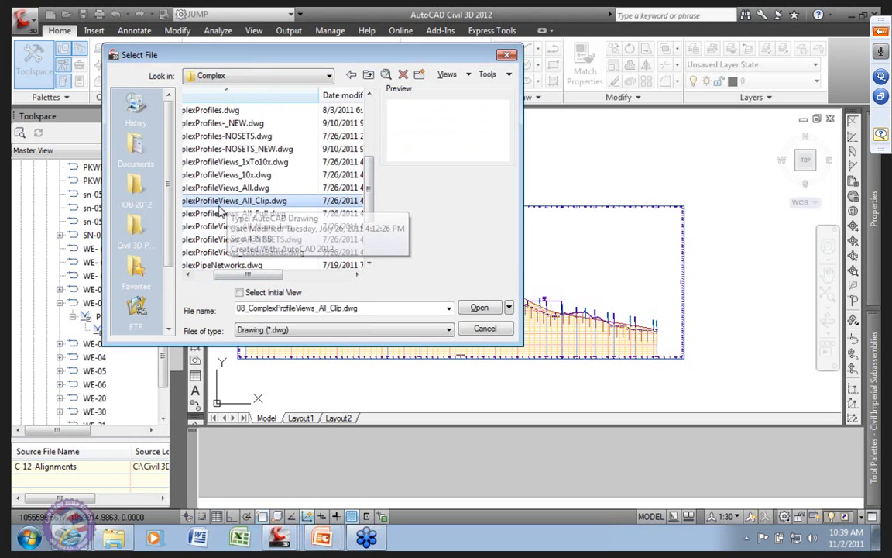
left_click(478, 307)
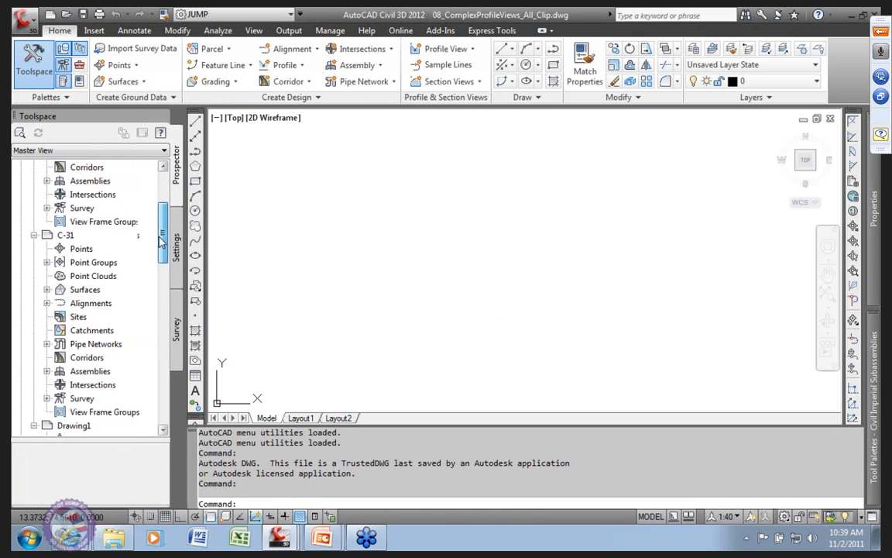
Examine the profile view styles stored in the settings of 08_ComplexProfileViews_All_Clip
left_click_drag(163, 232, 163, 196)
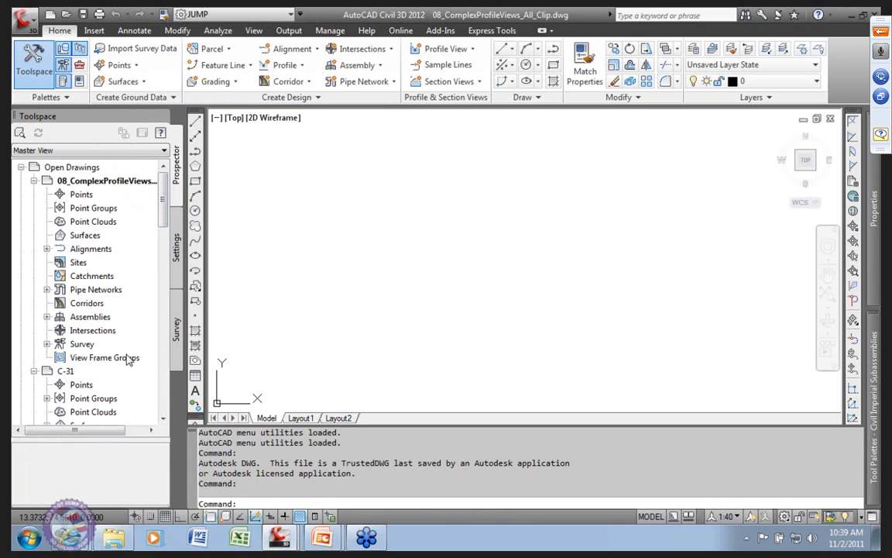
left_click(176, 249)
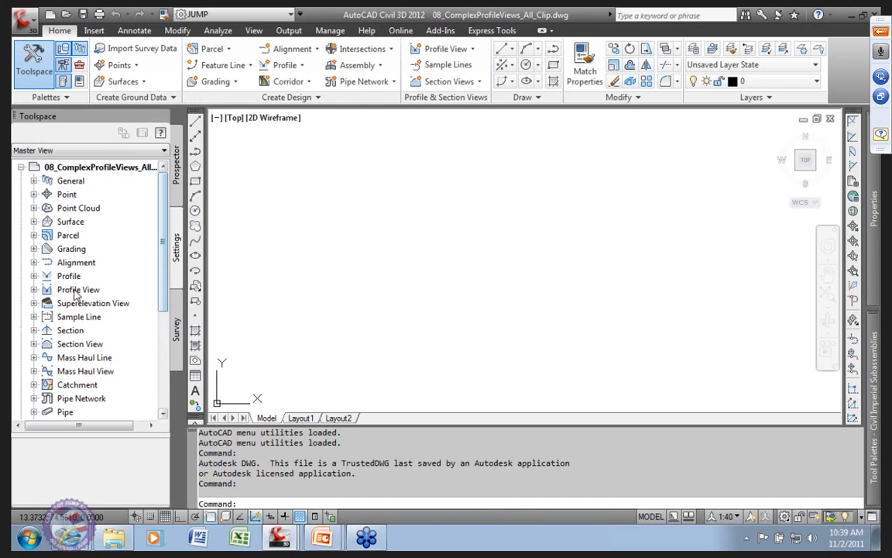
left_click(34, 290)
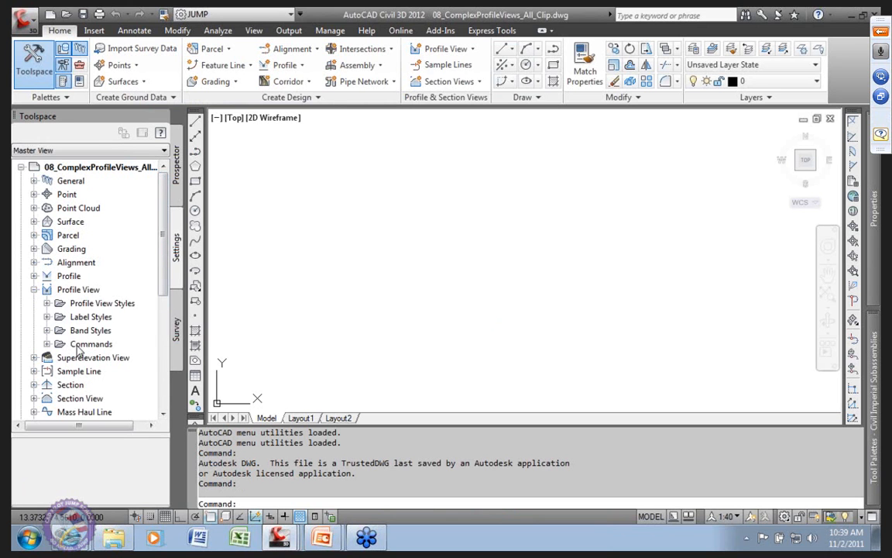
left_click(47, 304)
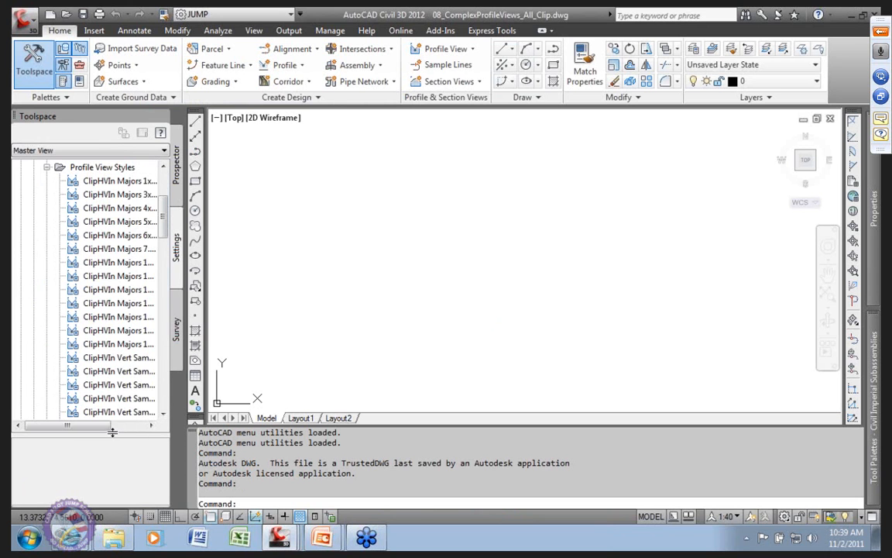
left_click_drag(84, 428, 116, 428)
left_click_drag(164, 205, 155, 185)
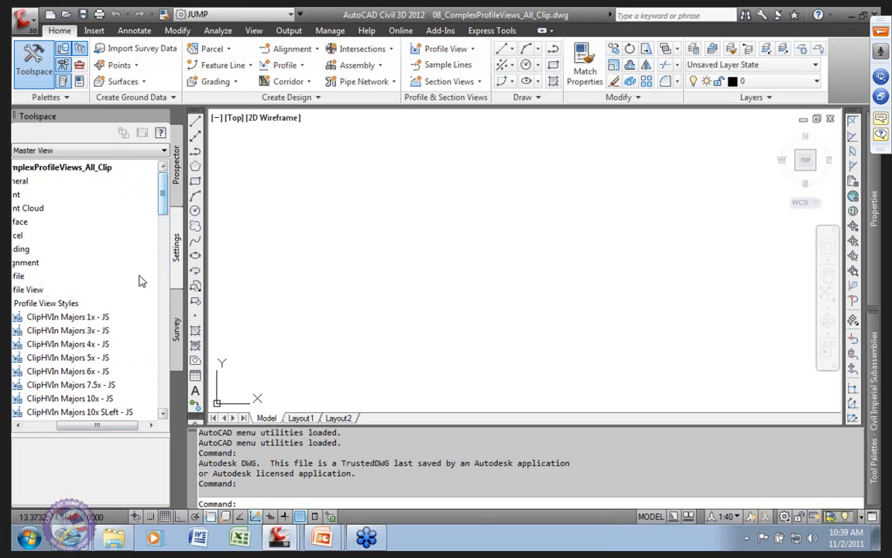
left_click_drag(109, 424, 77, 424)
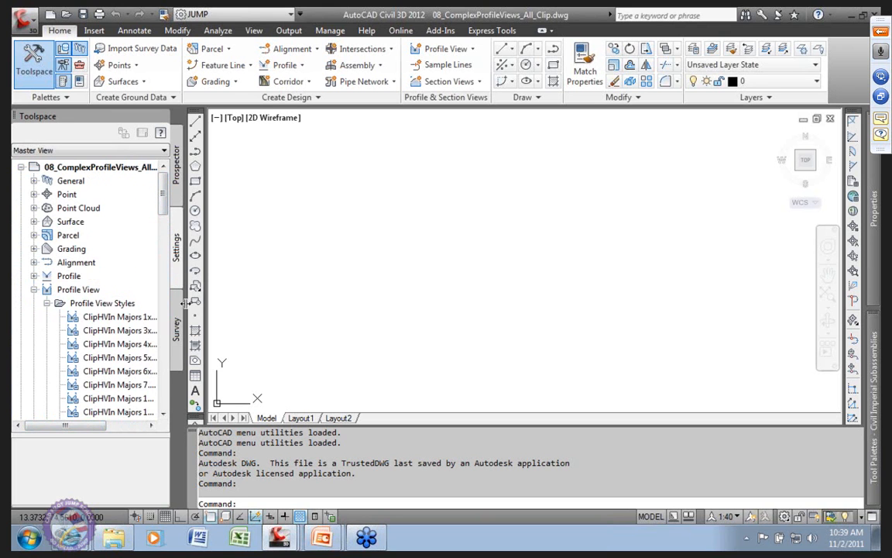
Make C-31 the active drawing again
left_click(175, 172)
right_click(67, 371)
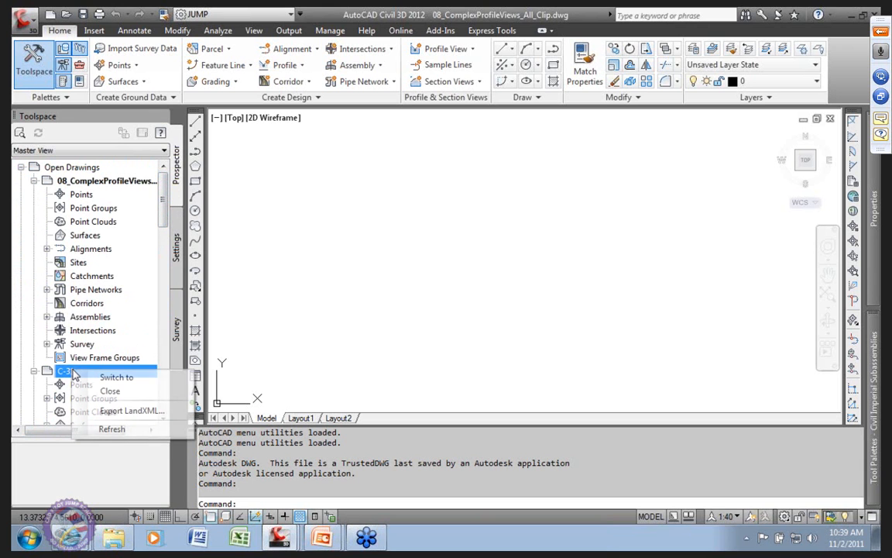
left_click(115, 378)
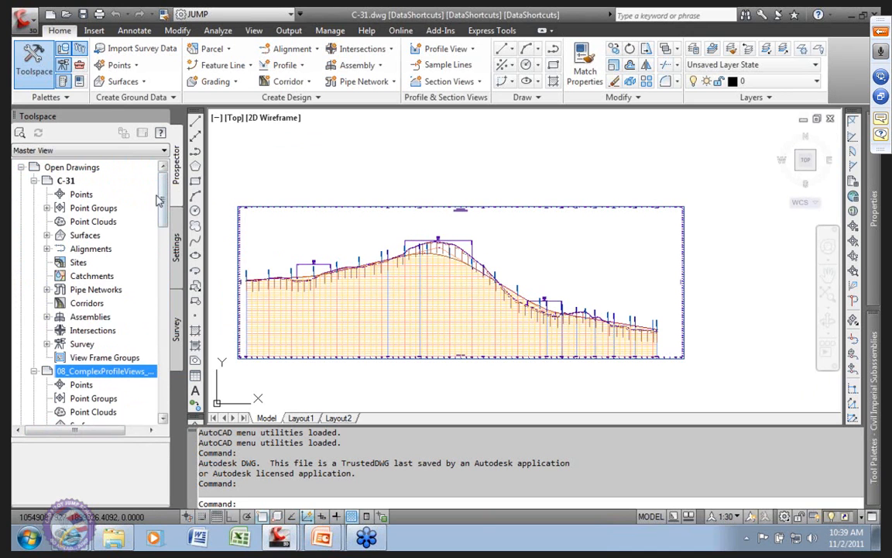
Copy the profile view style ClipPPIn All Same 5x - JS from the settings of 08_ComplexProfileViews_All_Clip into drawing C-31
left_click(176, 239)
scroll(103, 276, "down", 8)
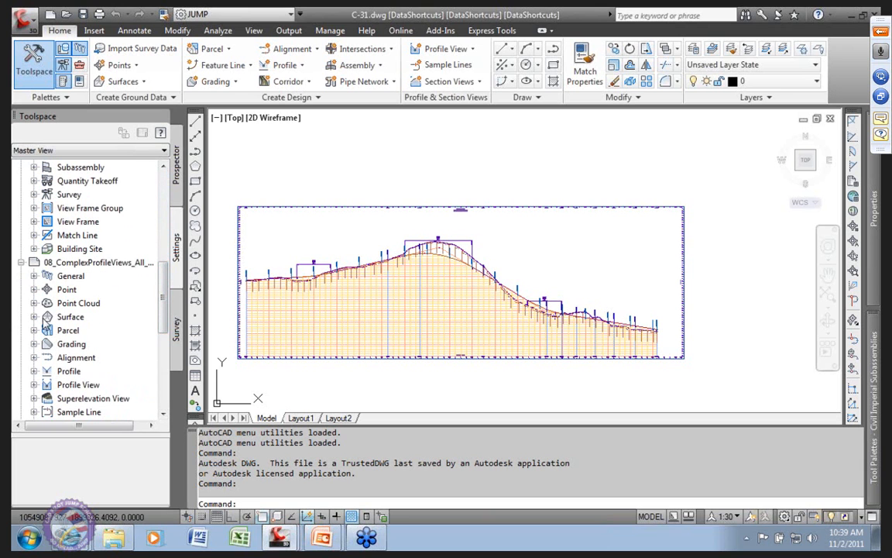
left_click(33, 384)
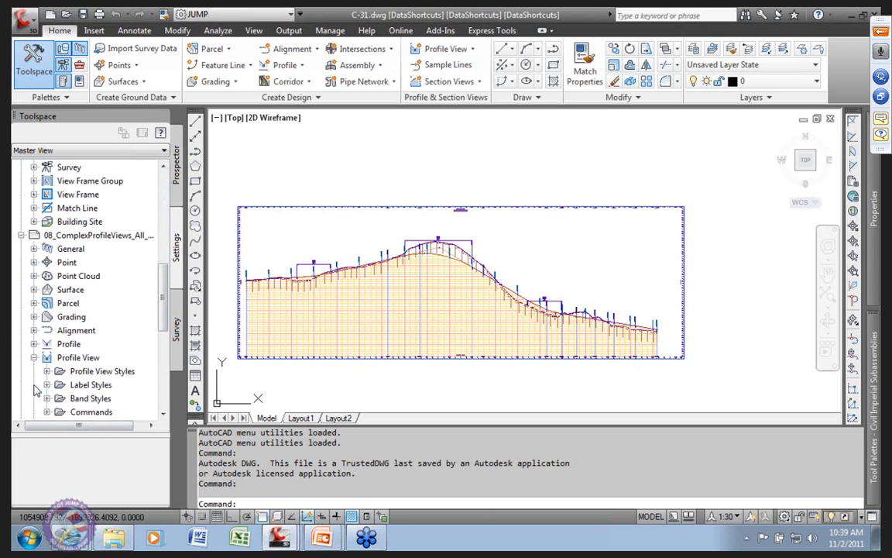
left_click_drag(164, 304, 163, 336)
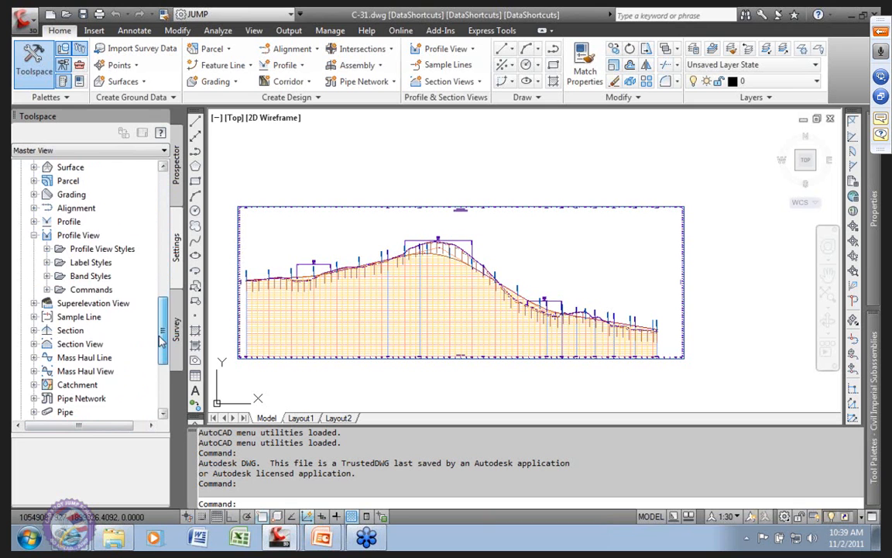
left_click(48, 250)
left_click_drag(84, 431, 116, 430)
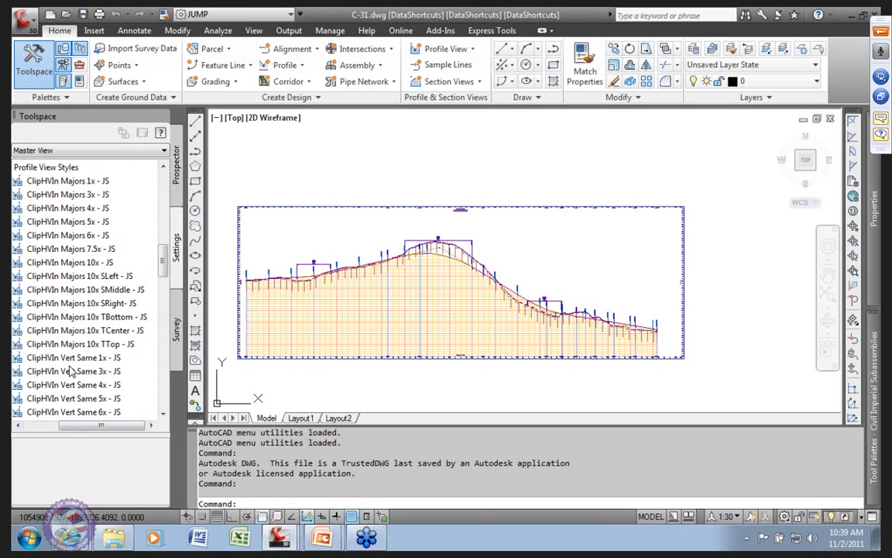
left_click_drag(165, 264, 162, 354)
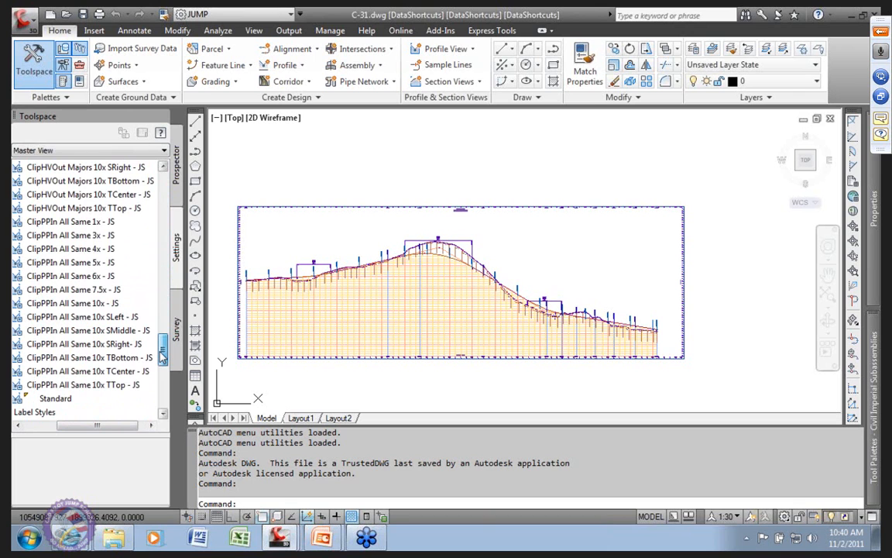
left_click(51, 263)
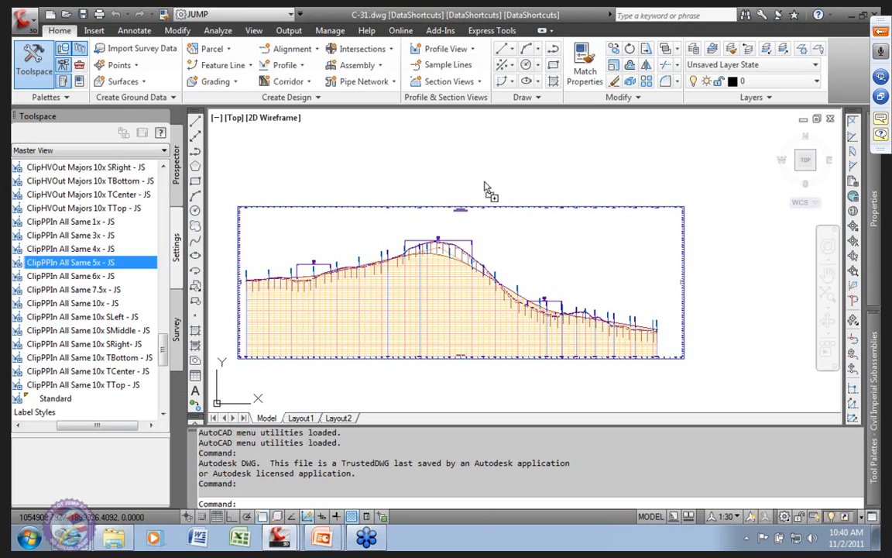
key("ctrl+s")
key("ctrl+o")
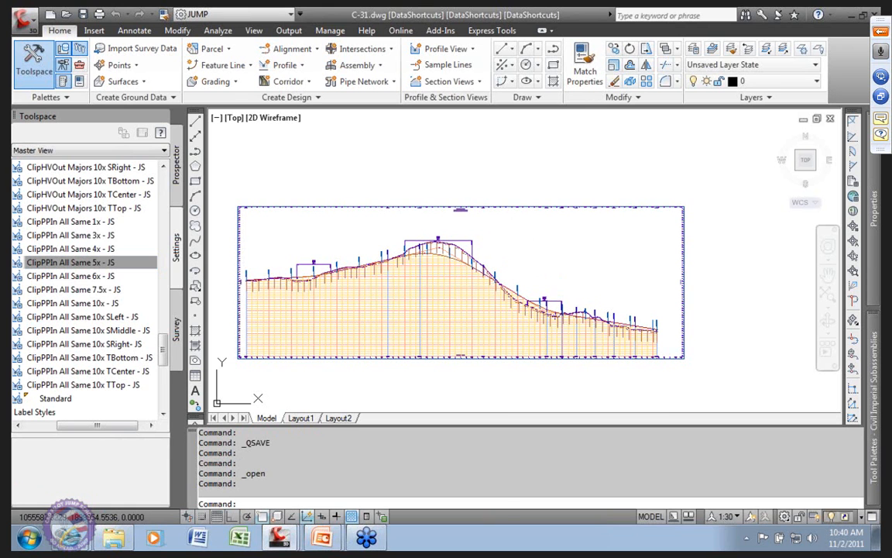
Change the object style of profile view PV - (1) to ClipPPIn All Same 5x - JS and apply it
left_click(398, 304)
right_click(393, 306)
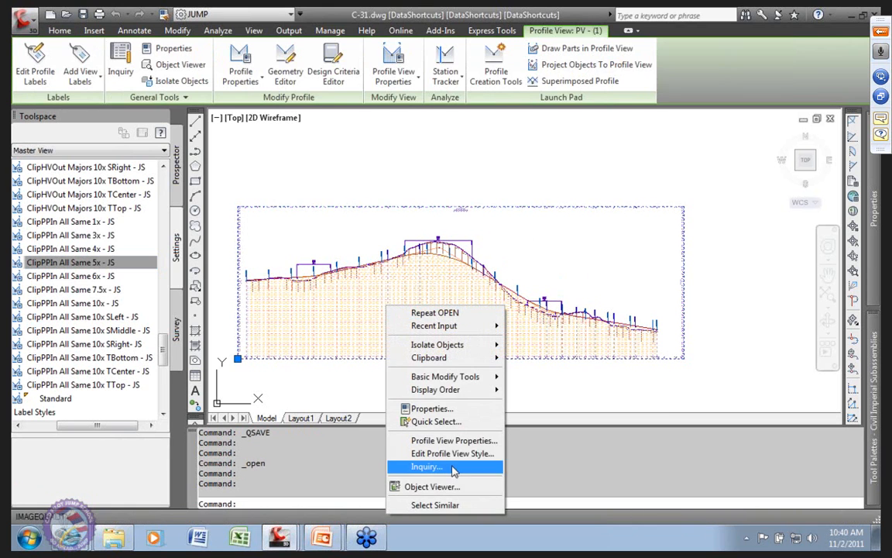
left_click(454, 439)
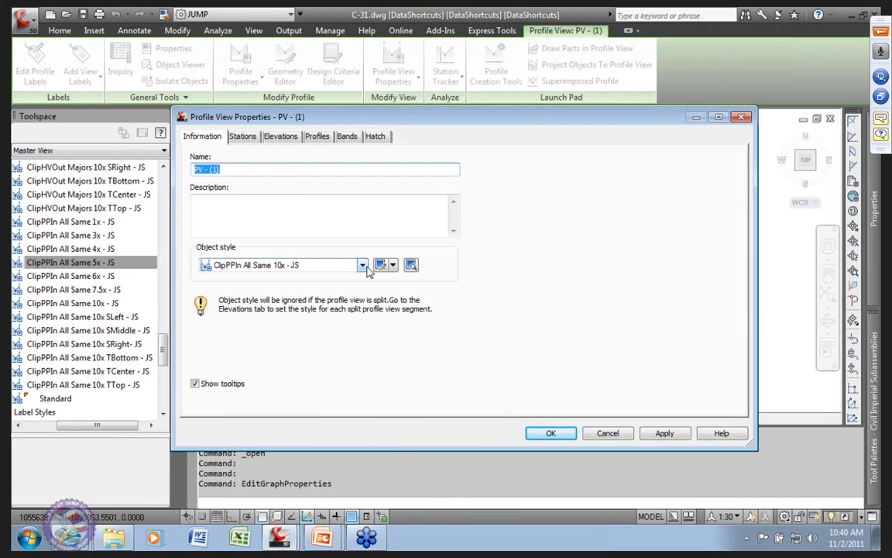
left_click(362, 264)
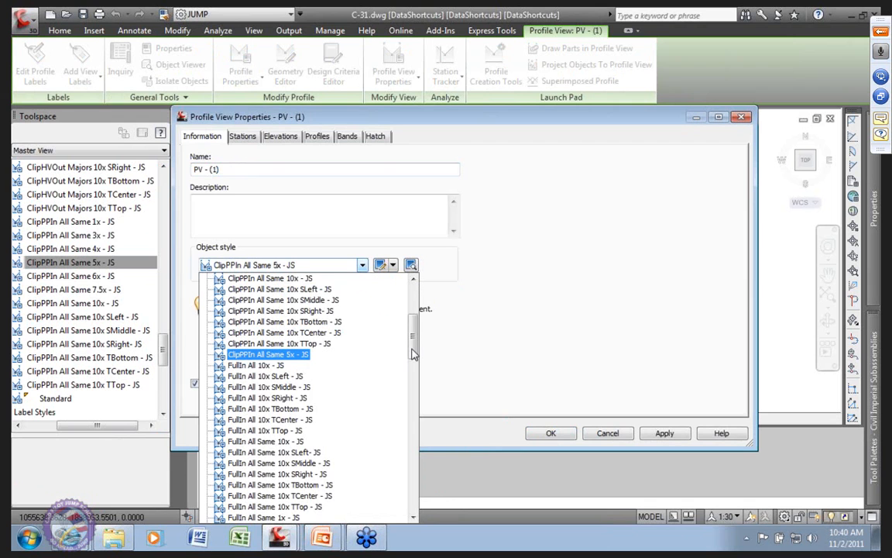
mouse_move(412, 353)
left_mouse_down()
mouse_move(412, 329)
mouse_move(416, 451)
mouse_move(414, 285)
mouse_move(415, 339)
left_mouse_up()
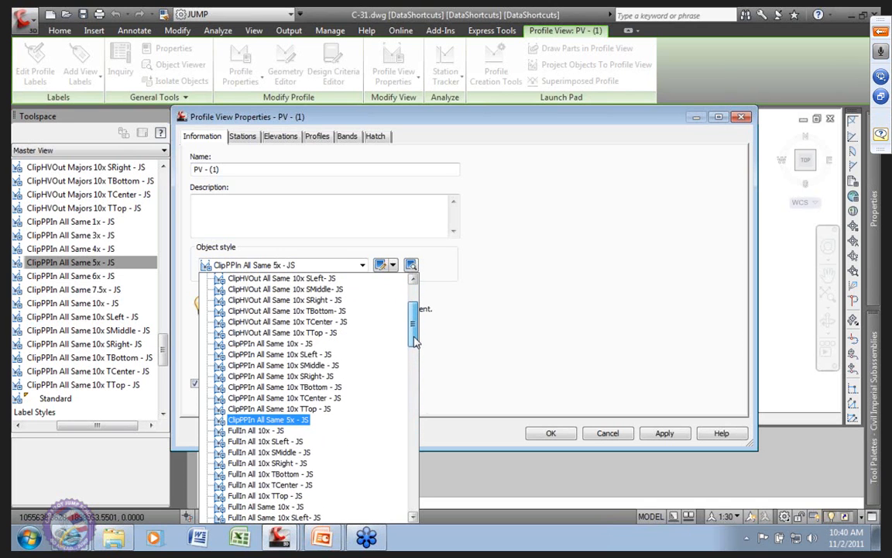
left_click(267, 421)
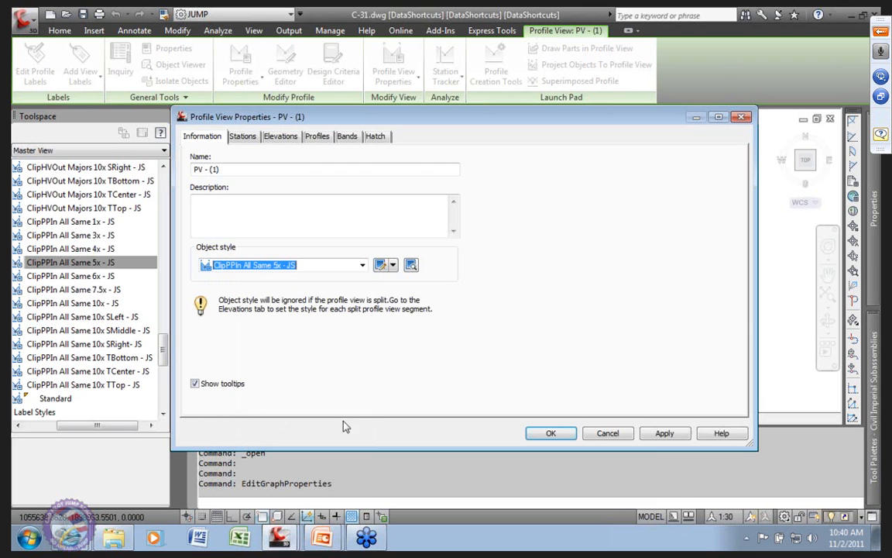
left_click(675, 434)
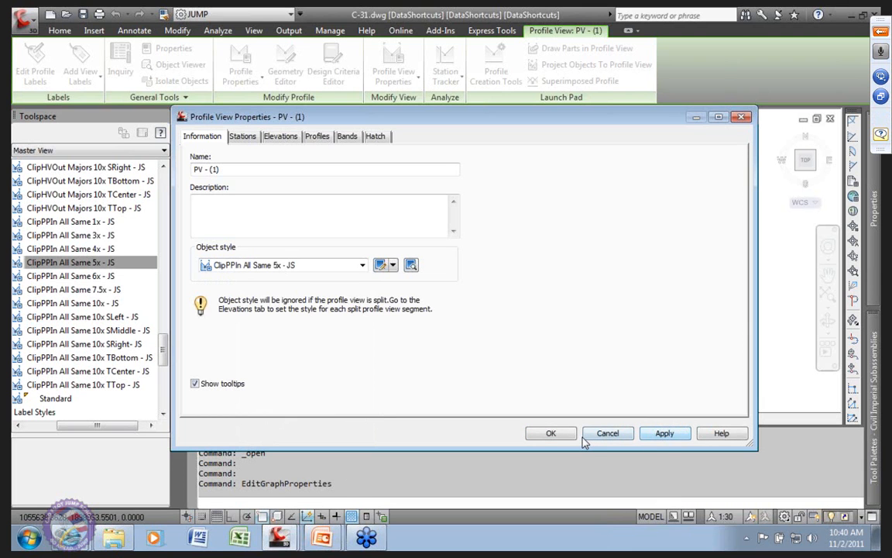
Close the profile view properties and examine the grid, profiles and labels of the restyled WE-02 profile view
left_click(551, 433)
scroll(563, 329, "up", 5)
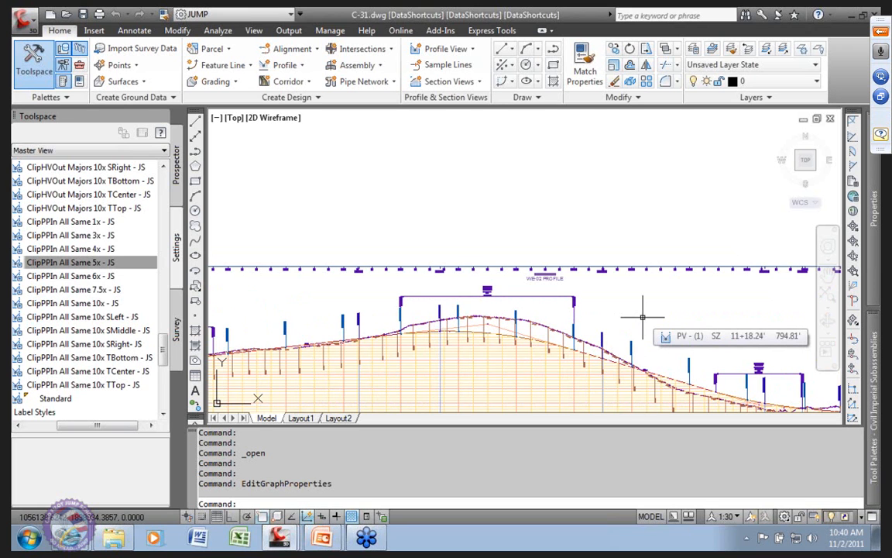
scroll(499, 326, "down", 3)
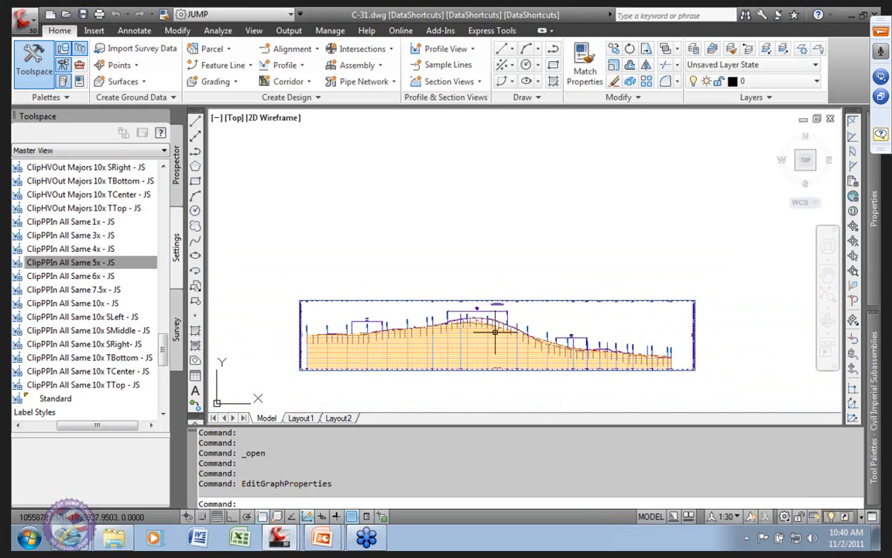
scroll(495, 331, "up", 6)
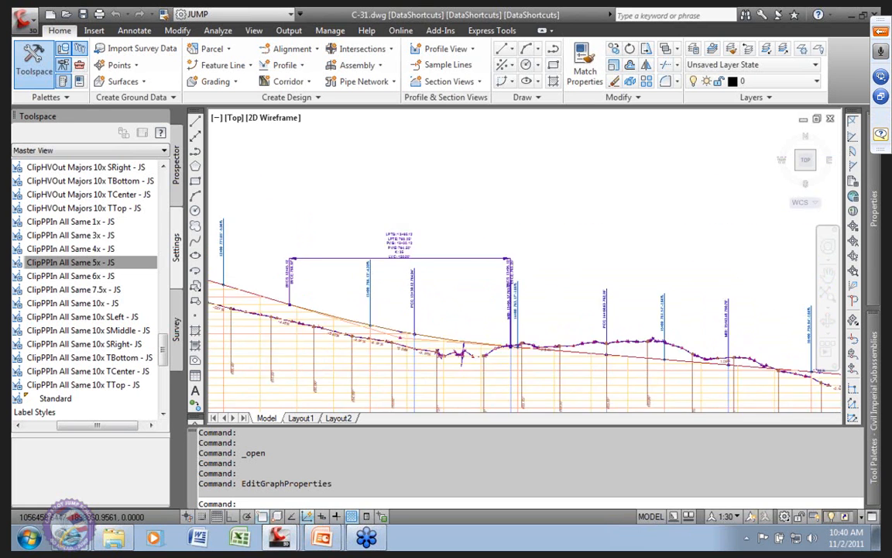
scroll(435, 306, "down", 5)
scroll(399, 308, "up", 3)
mouse_move(464, 311)
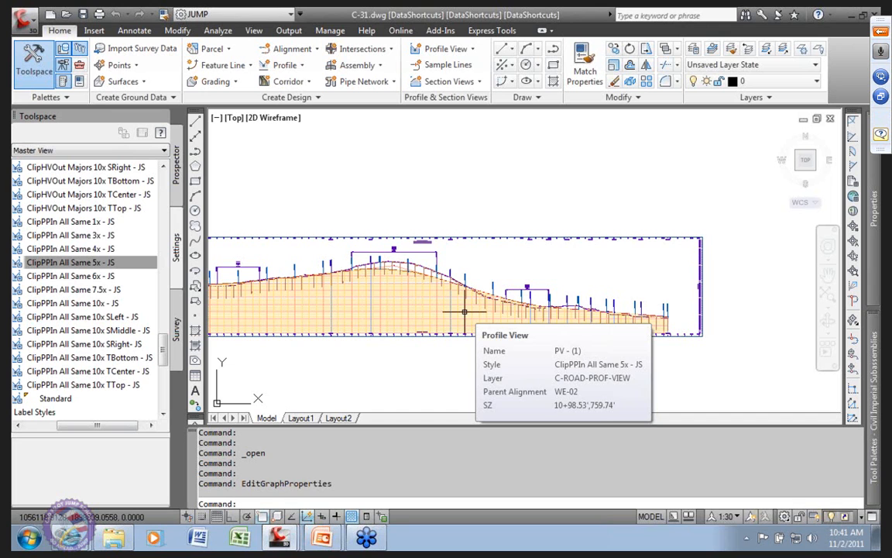
left_click(286, 302)
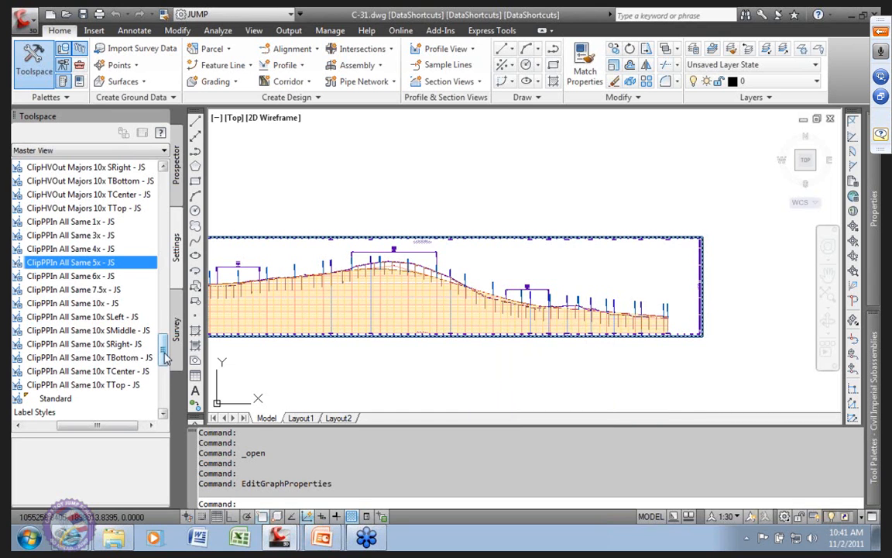
scroll(509, 310, "up", 5)
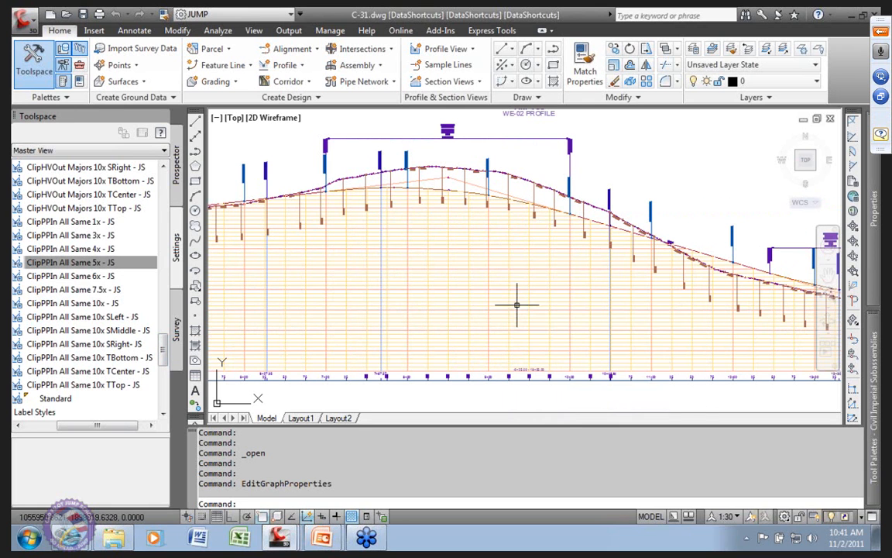
scroll(500, 303, "down", 5)
middle_click_drag(413, 316, 405, 313)
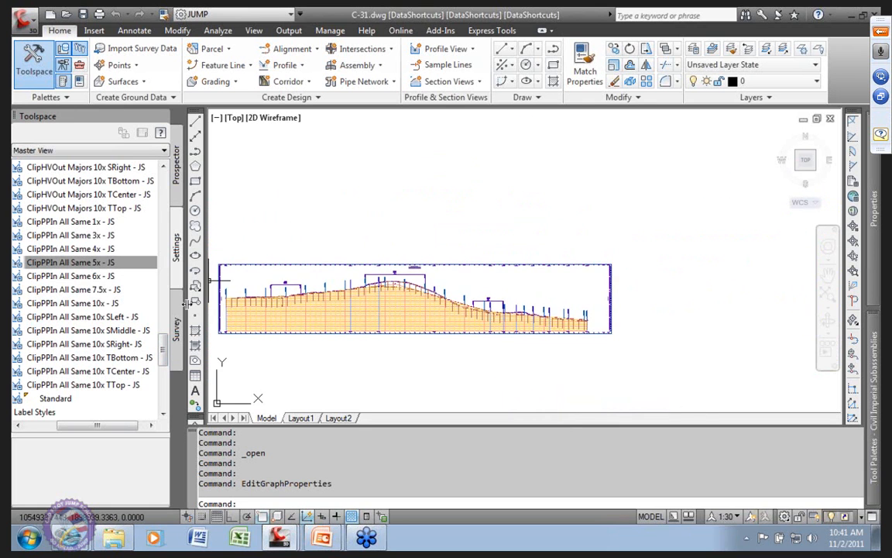
Close the style source drawing 08_ComplexProfileViews_All_Clip and return to C-31
left_click_drag(162, 352, 162, 185)
left_click_drag(97, 425, 60, 425)
left_click_drag(162, 192, 163, 228)
left_click(89, 304)
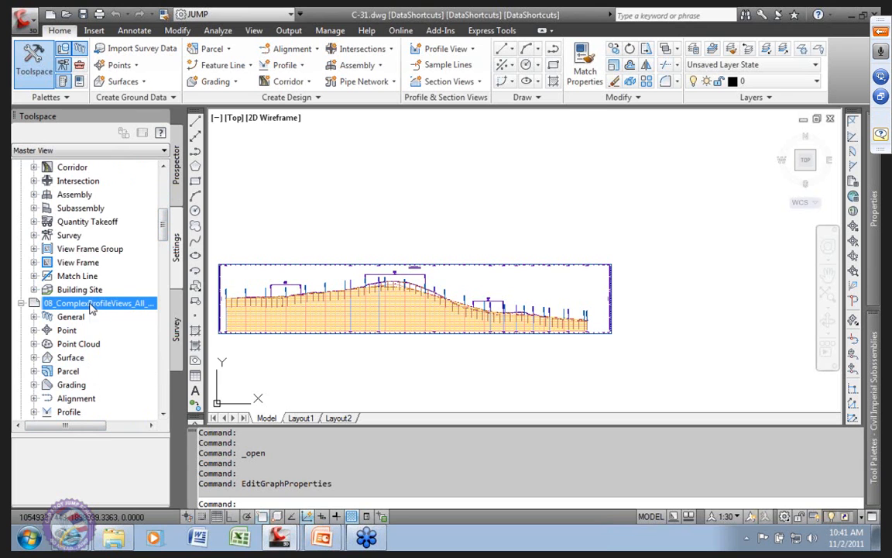
right_click(91, 307)
left_click(180, 190)
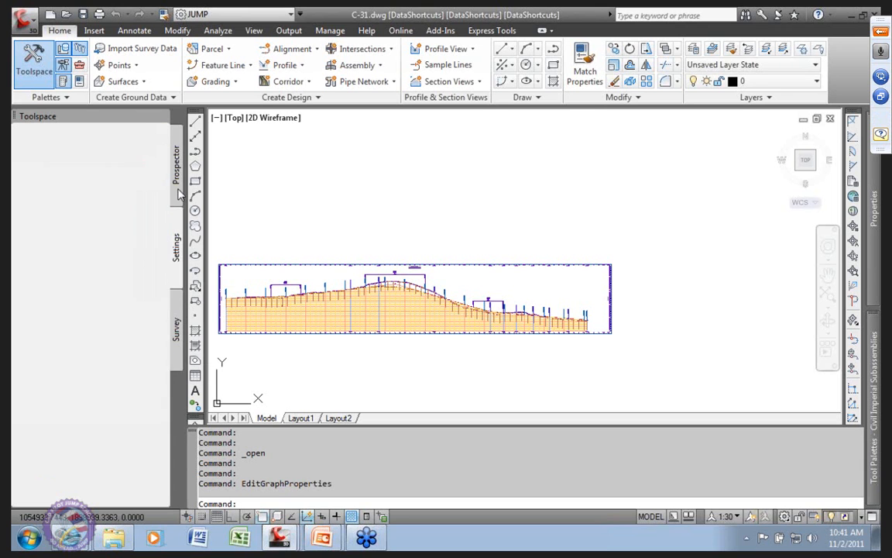
right_click(115, 367)
left_click(158, 390)
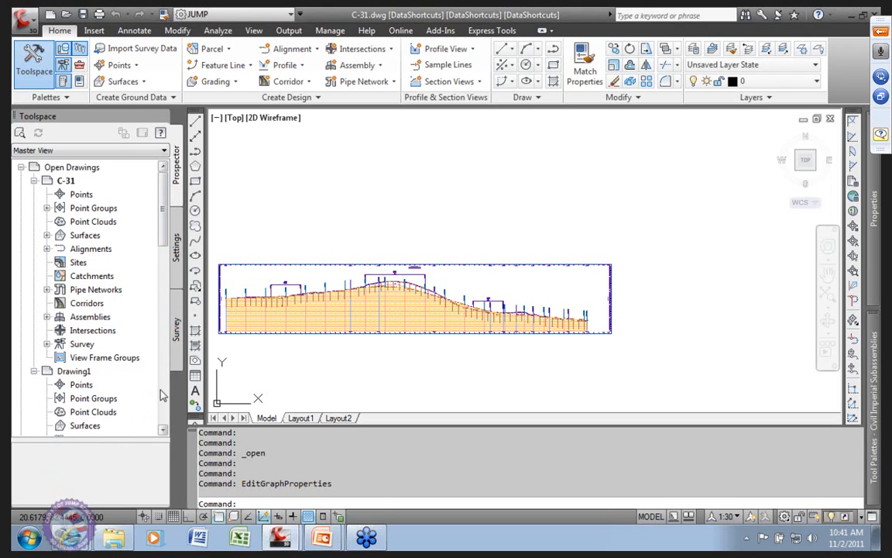
Examine the WE-02 alignment in plan, including its station and geometry point labels
middle_click(425, 333)
middle_click(425, 333)
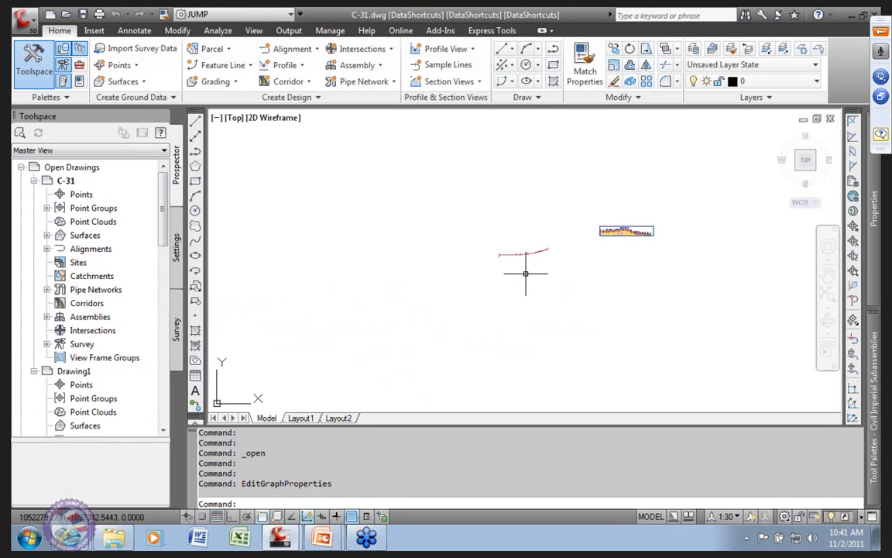
scroll(568, 225, "up", 4)
scroll(464, 295, "up", 5)
scroll(439, 309, "up", 4)
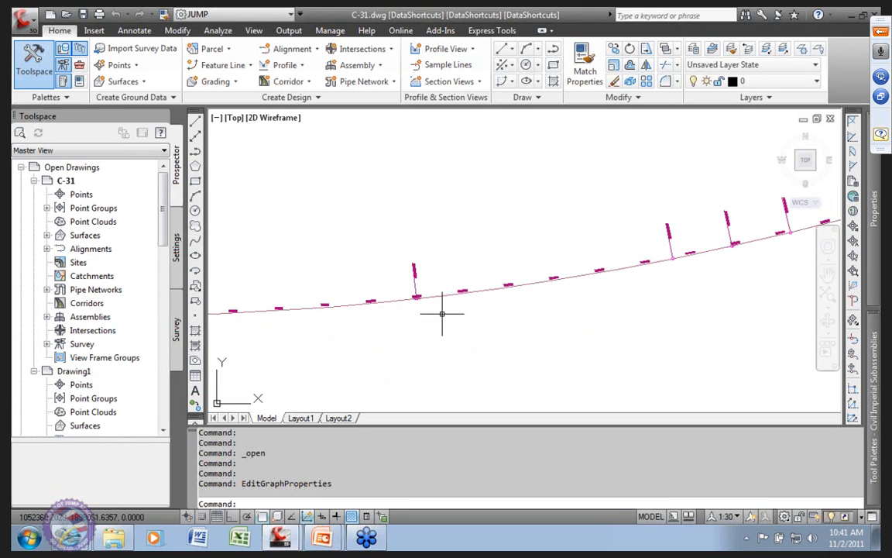
scroll(422, 256, "down", 2)
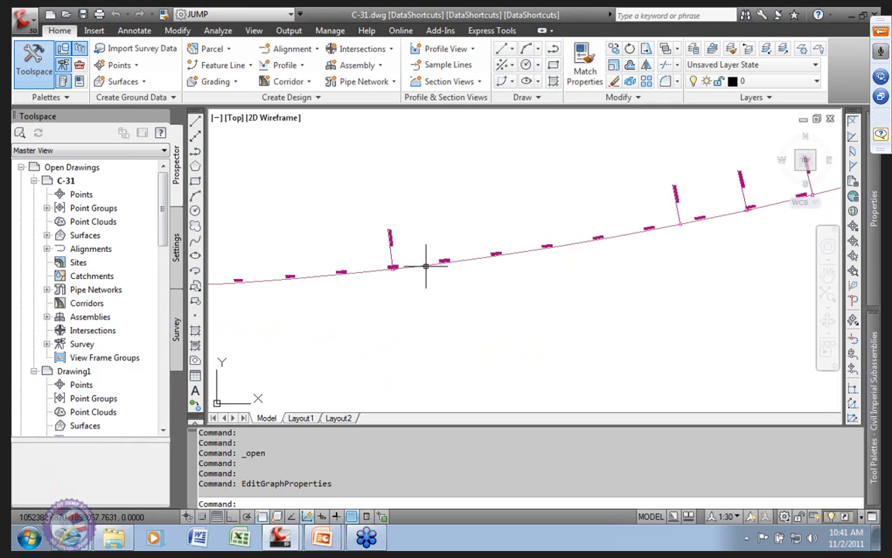
scroll(424, 262, "down", 3)
scroll(422, 261, "up", 2)
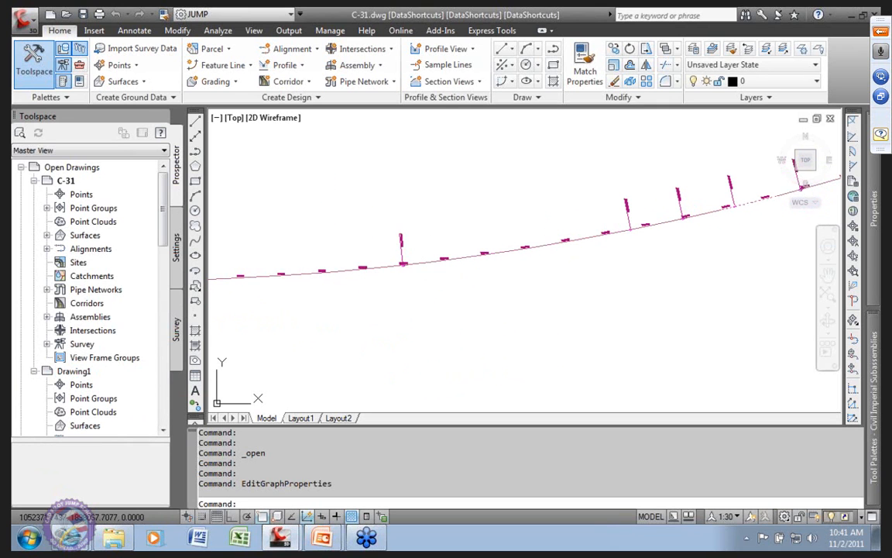
left_click(420, 264)
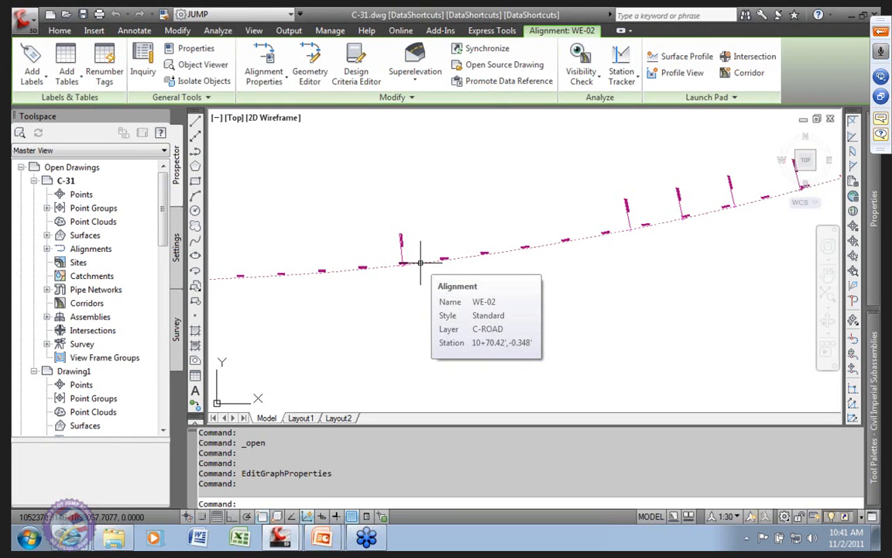
scroll(434, 275, "down", 3)
scroll(442, 293, "up", 2)
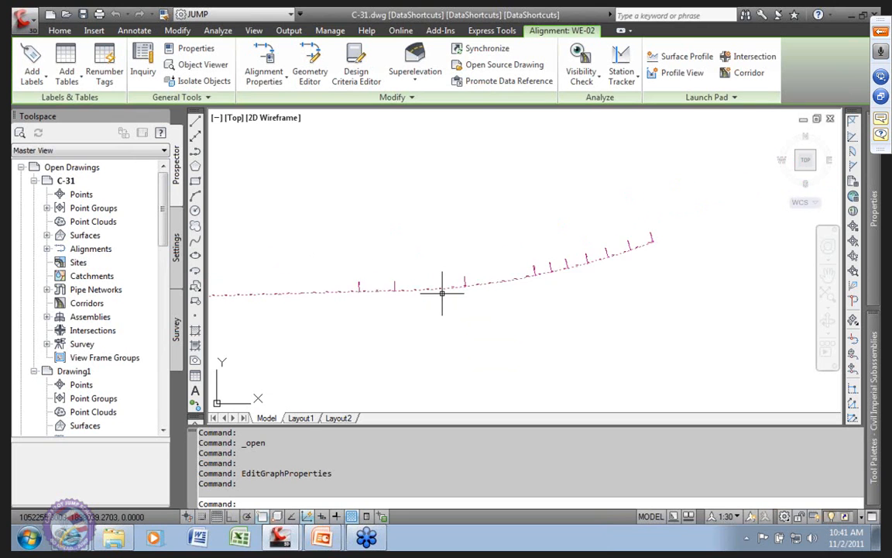
scroll(442, 293, "up", 3)
scroll(508, 272, "down", 3)
scroll(468, 271, "up", 3)
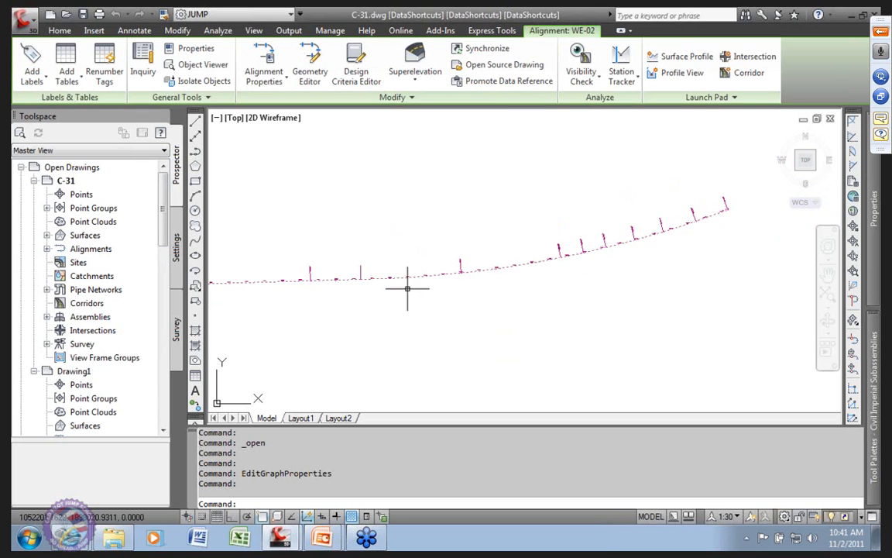
scroll(449, 278, "up", 5)
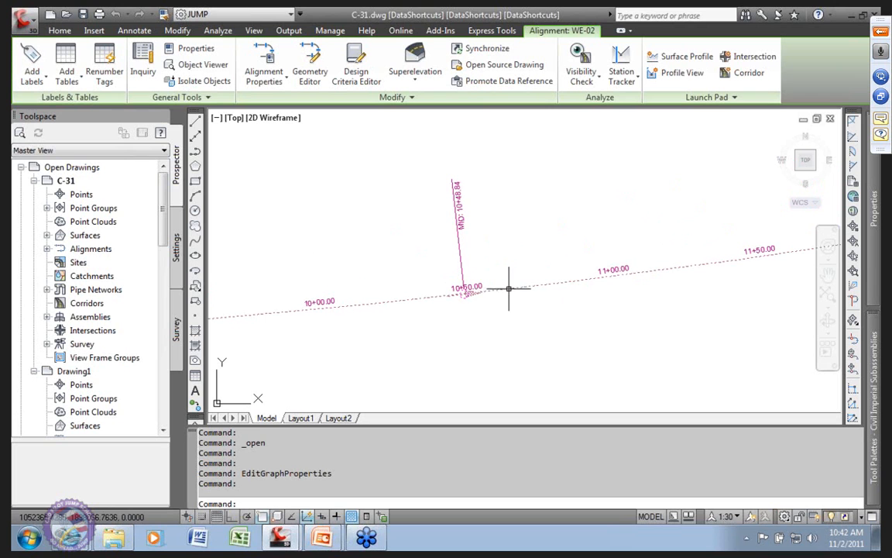
Import the label set +NOLABELS - JS for alignment WE-02 to replace all of its current labels
left_click(475, 285)
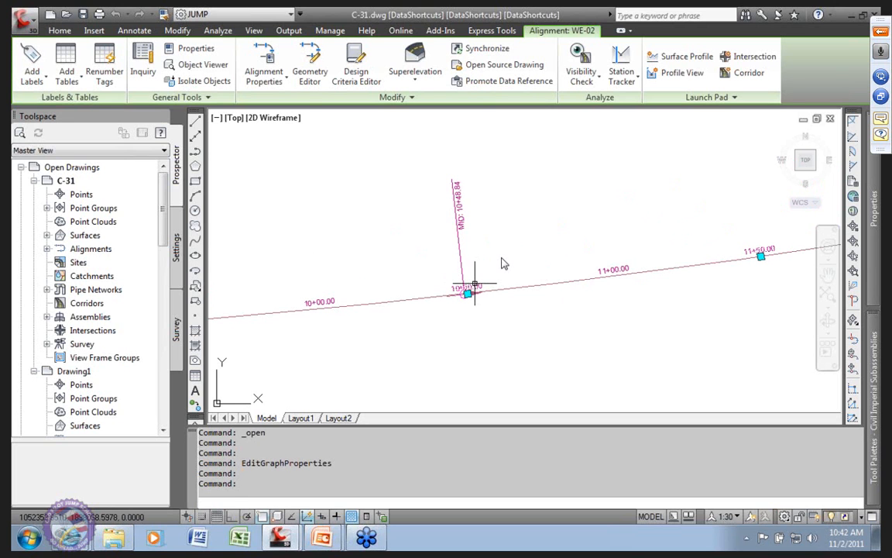
left_click(474, 285)
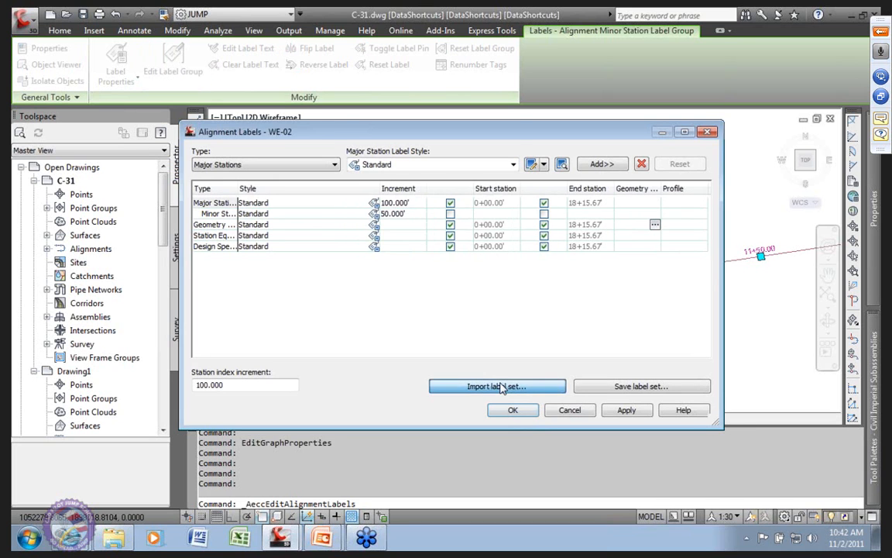
left_click(499, 385)
left_click(453, 151)
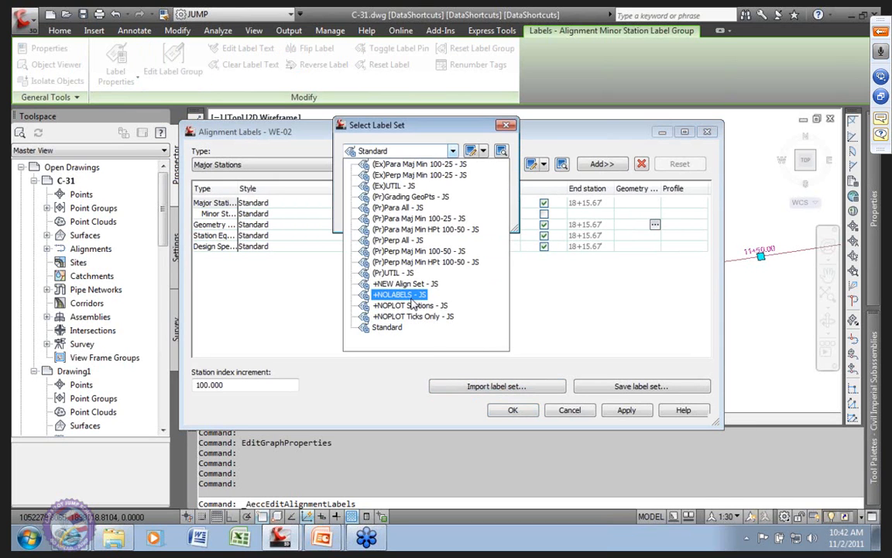
left_click(399, 296)
left_click(370, 220)
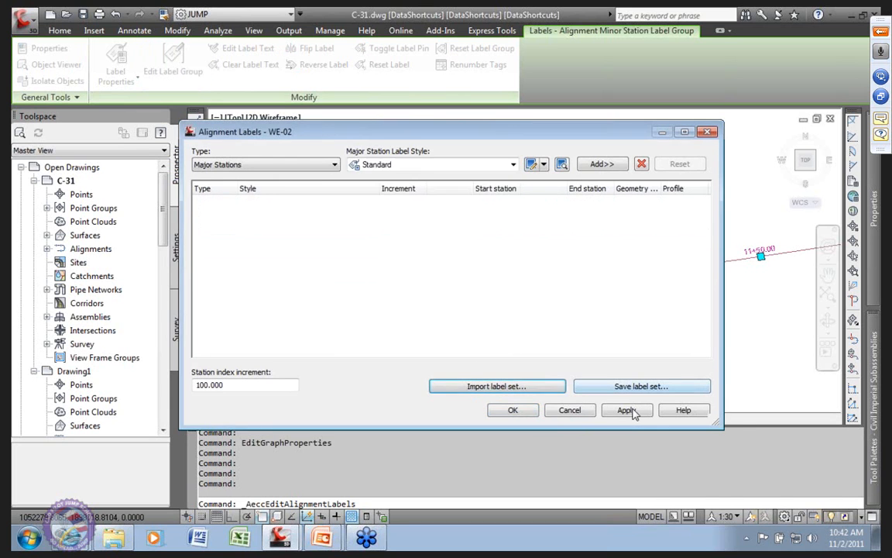
left_click(512, 410)
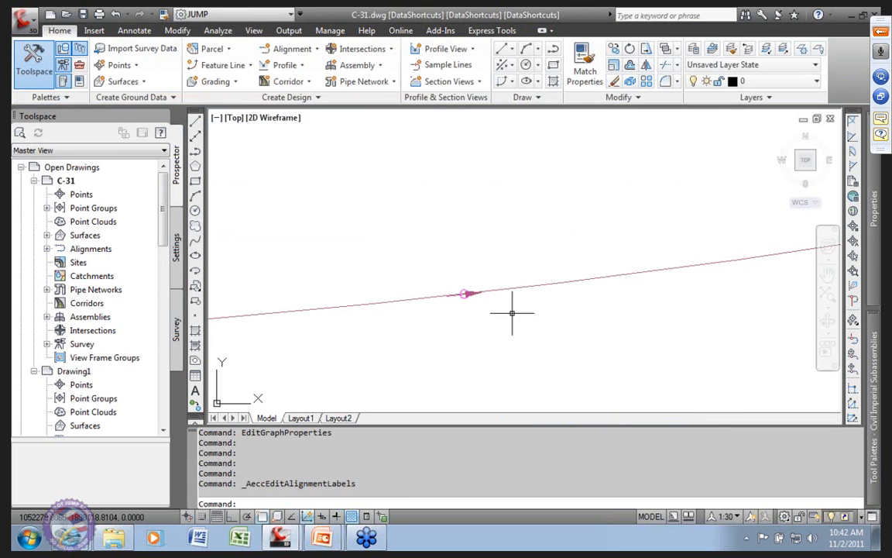
Change the object style of alignment WE-02 to (Ex)UTSS - JS and apply it
left_click(540, 283)
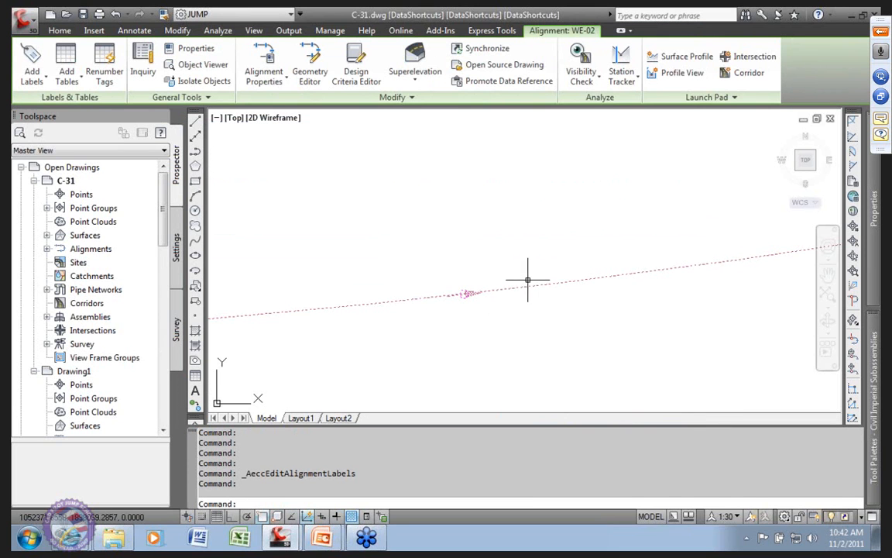
scroll(478, 318, "down", 2)
scroll(454, 302, "up", 5)
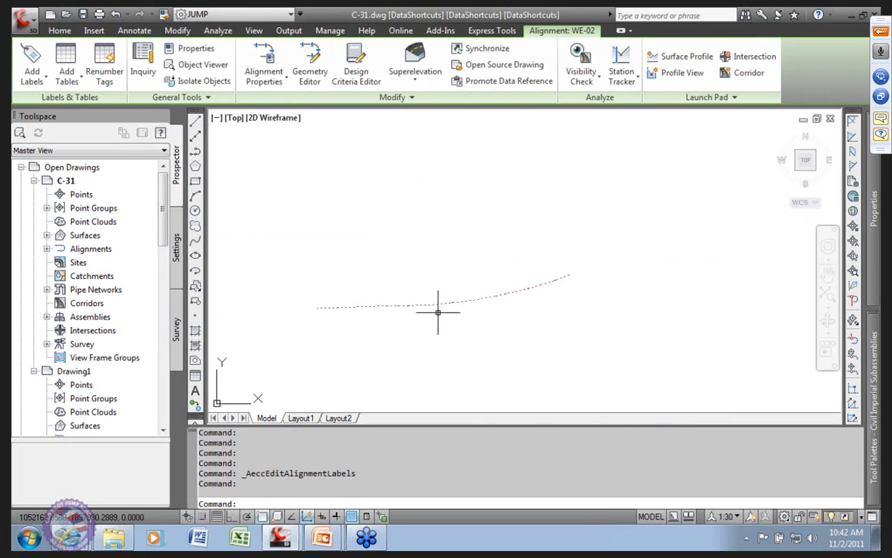
scroll(448, 283, "down", 3)
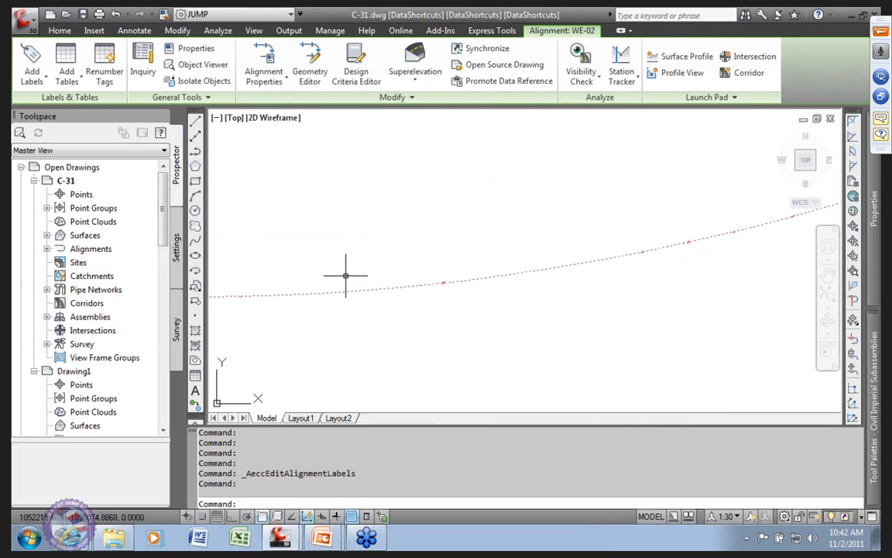
left_click(267, 62)
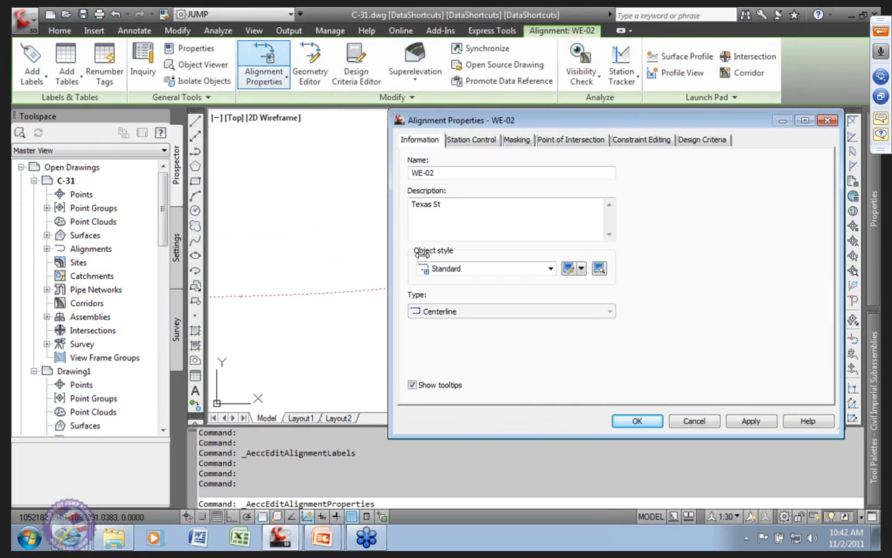
left_click(551, 269)
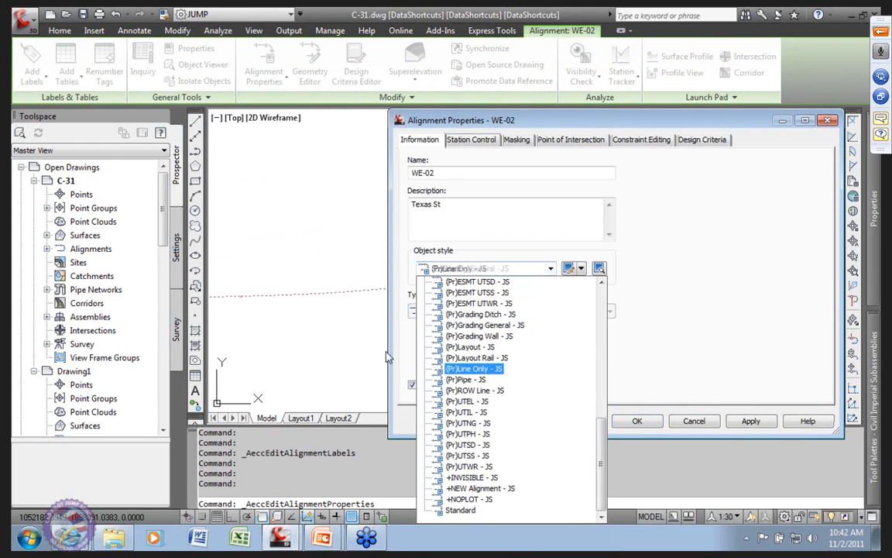
left_click_drag(602, 462, 604, 380)
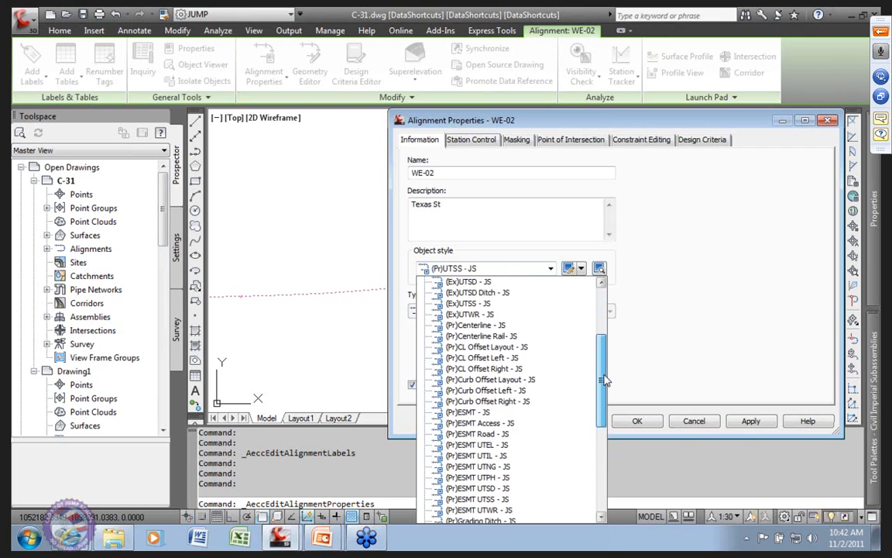
left_click(456, 304)
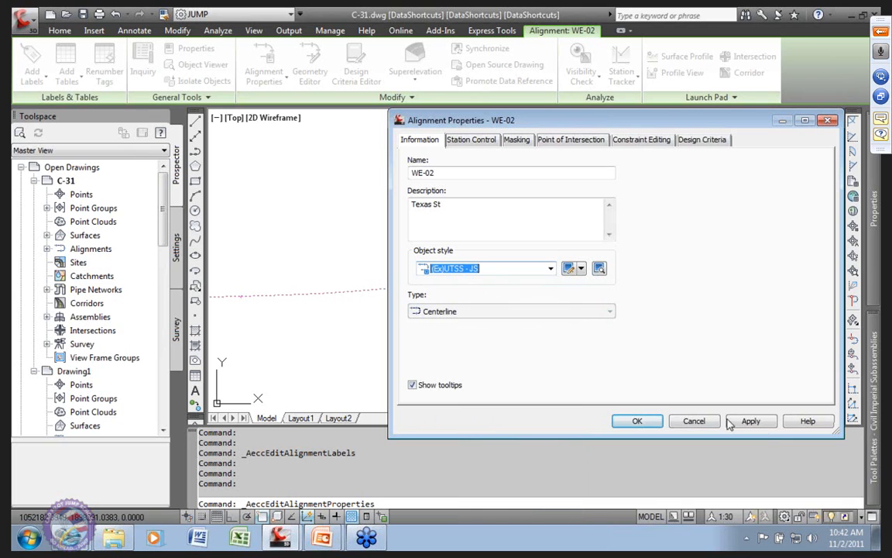
left_click(759, 423)
left_click(638, 422)
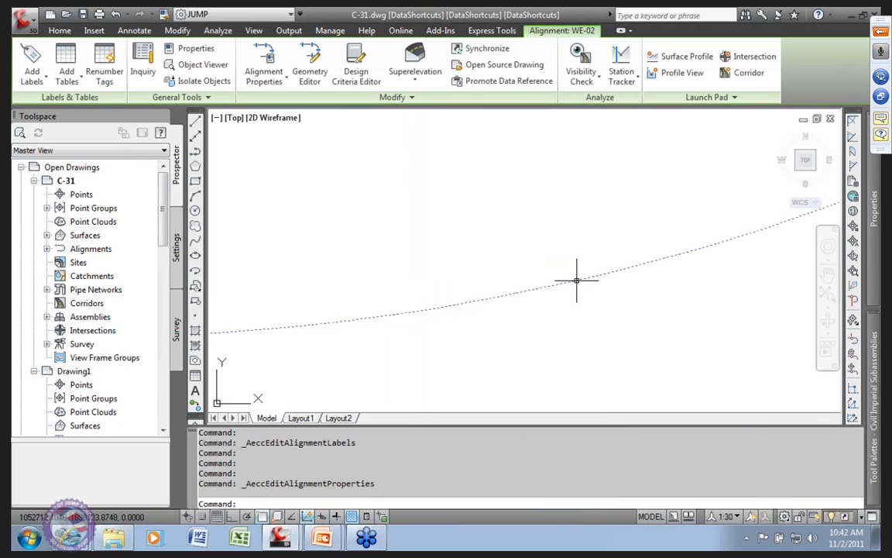
Examine the restyled WE-02 alignment's linework along the curve together with its style, layer and linetype properties
mouse_move(874, 209)
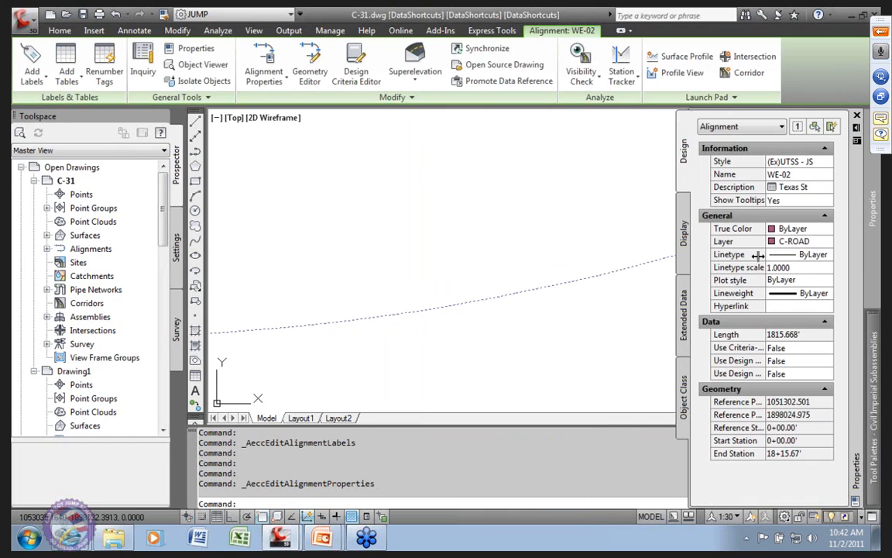
scroll(499, 318, "up", 5)
scroll(500, 303, "up", 3)
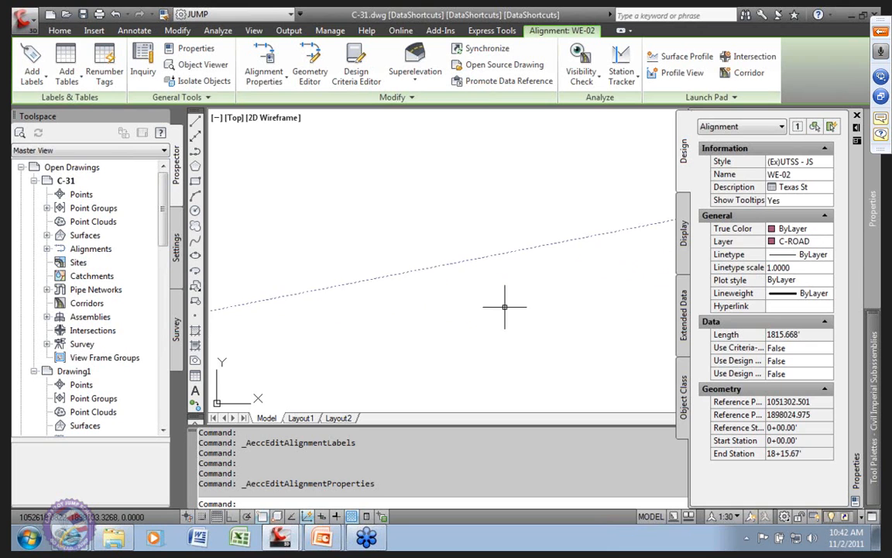
left_click(447, 283)
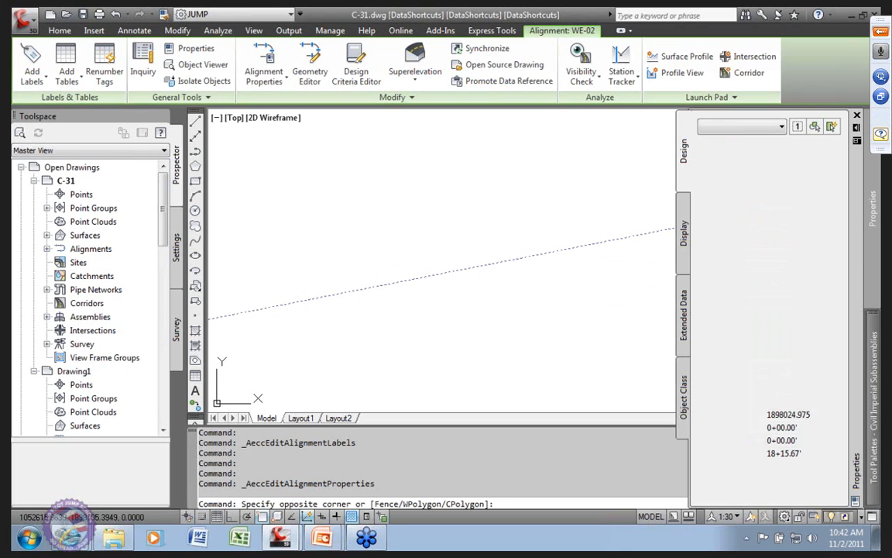
left_click(447, 274)
scroll(453, 311, "down", 5)
middle_click_drag(453, 312, 540, 344)
scroll(540, 344, "up", 3)
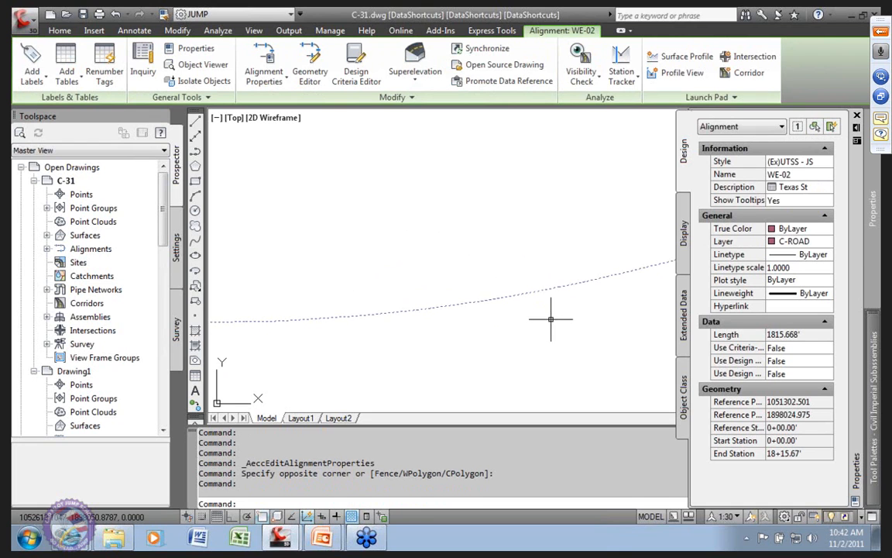
Inspect the dashed WE-02 alignment at several scales, from a close view of the curve to its full length
scroll(516, 300, "up", 2)
scroll(480, 283, "up", 3)
scroll(509, 318, "down", 6)
middle_click_drag(509, 319, 449, 317)
scroll(445, 317, "down", 1)
scroll(444, 314, "up", 5)
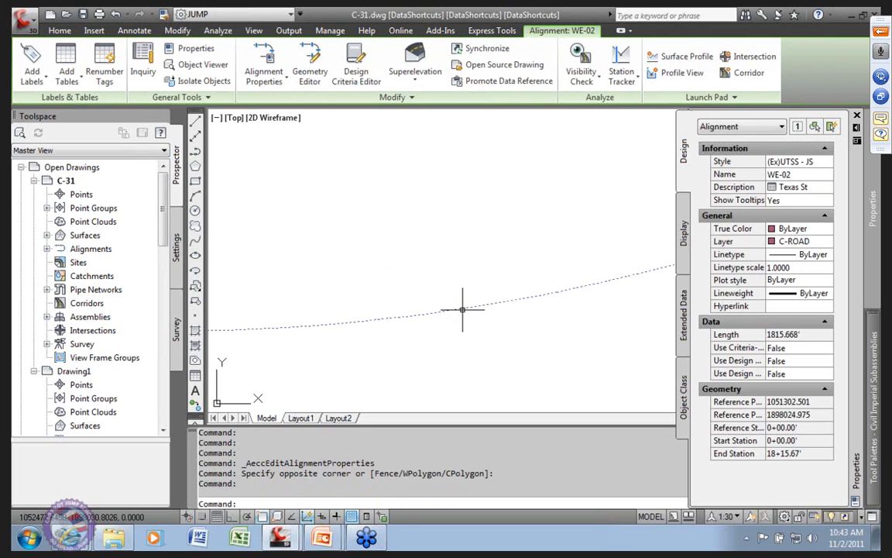
scroll(480, 313, "down", 2)
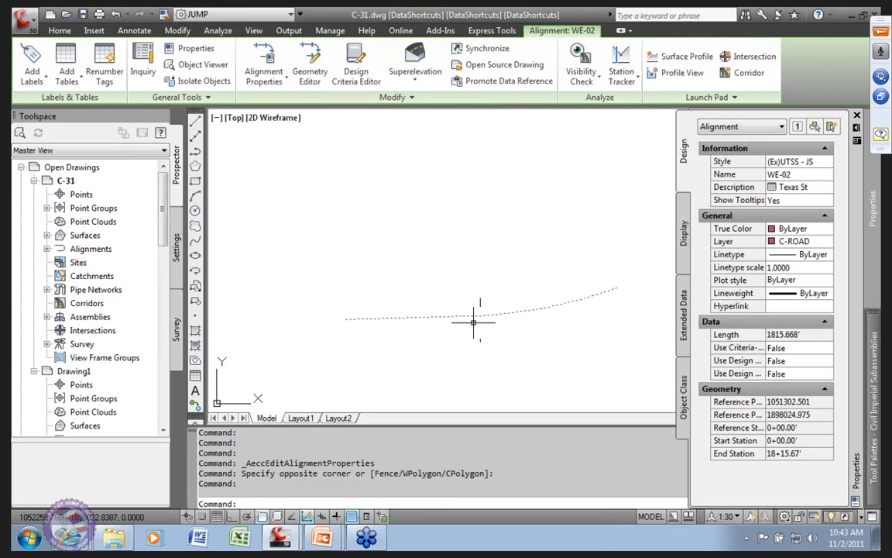
scroll(450, 312, "up", 2)
scroll(453, 309, "down", 2)
scroll(464, 310, "up", 1)
Add major station labels with style (Ex)A V-UTSS - JS at a 100' increment to alignment WE-02 and apply them
right_click(466, 310)
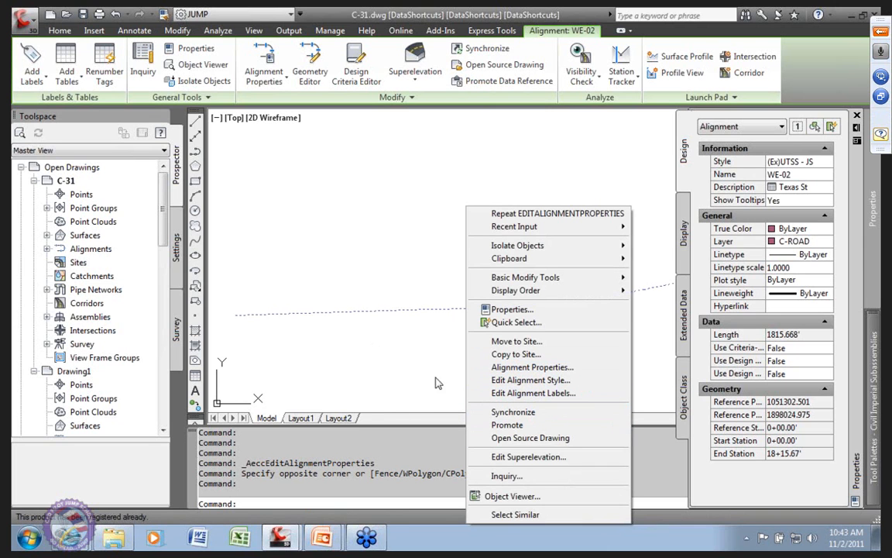
left_click(472, 392)
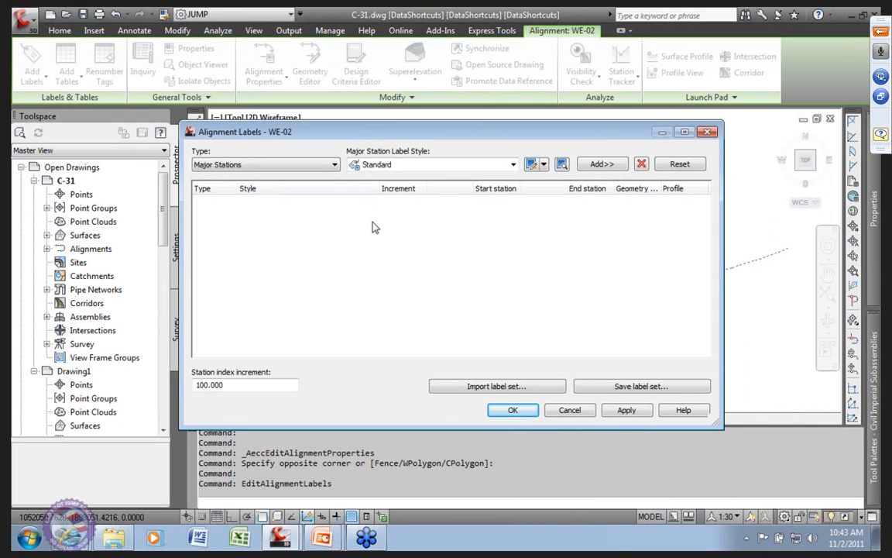
left_click(335, 166)
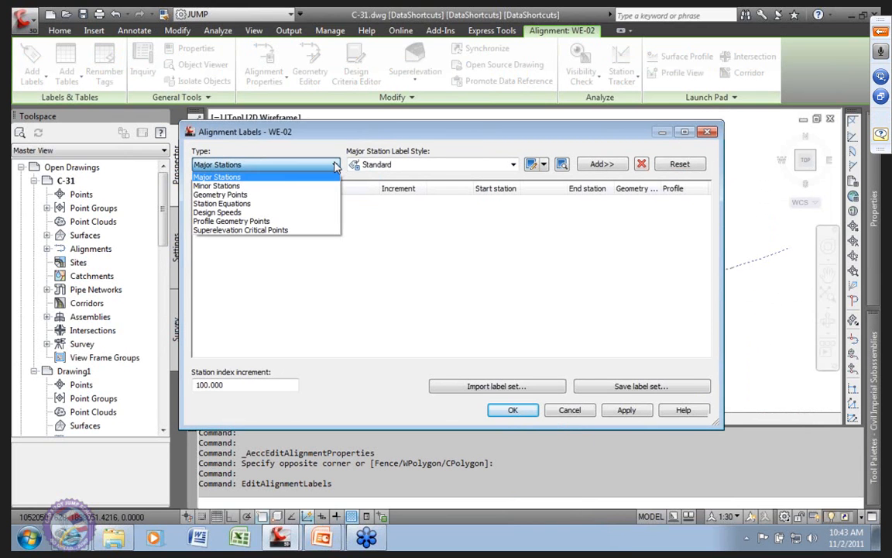
left_click(236, 178)
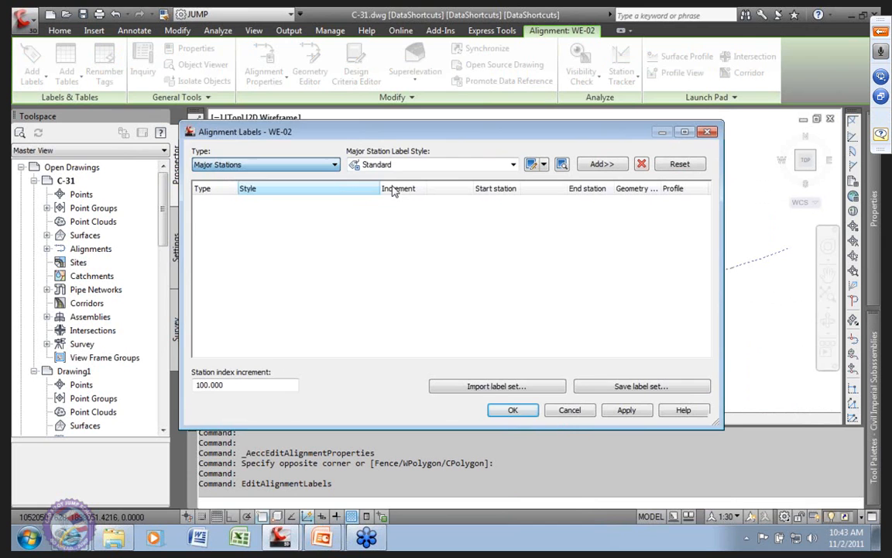
left_click(512, 165)
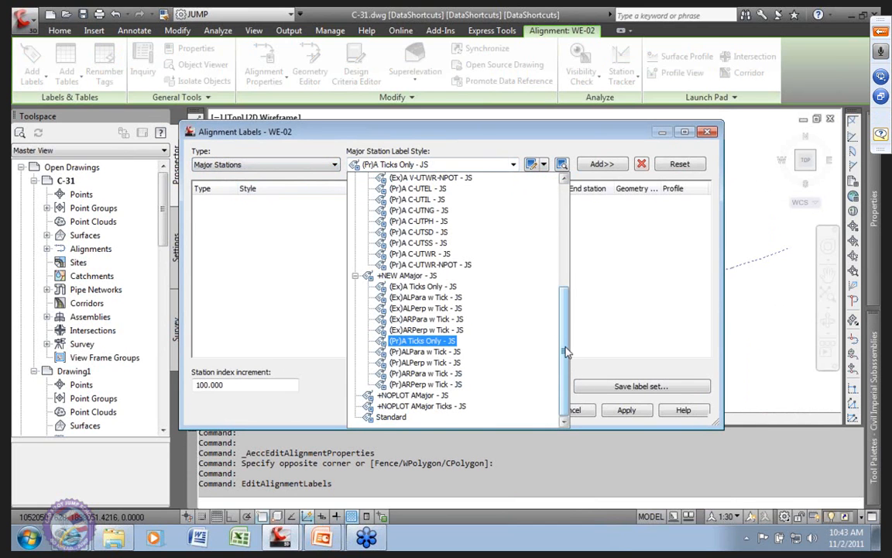
left_click_drag(565, 346, 568, 299)
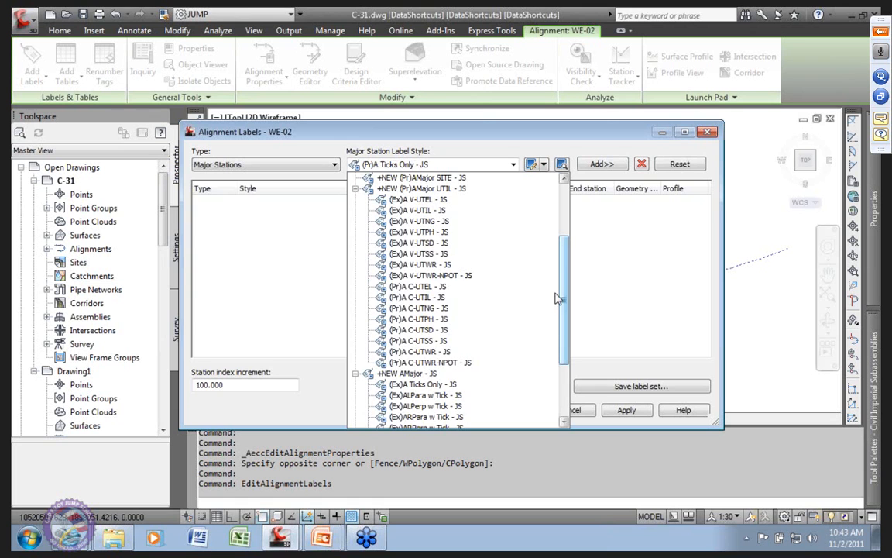
left_click(434, 253)
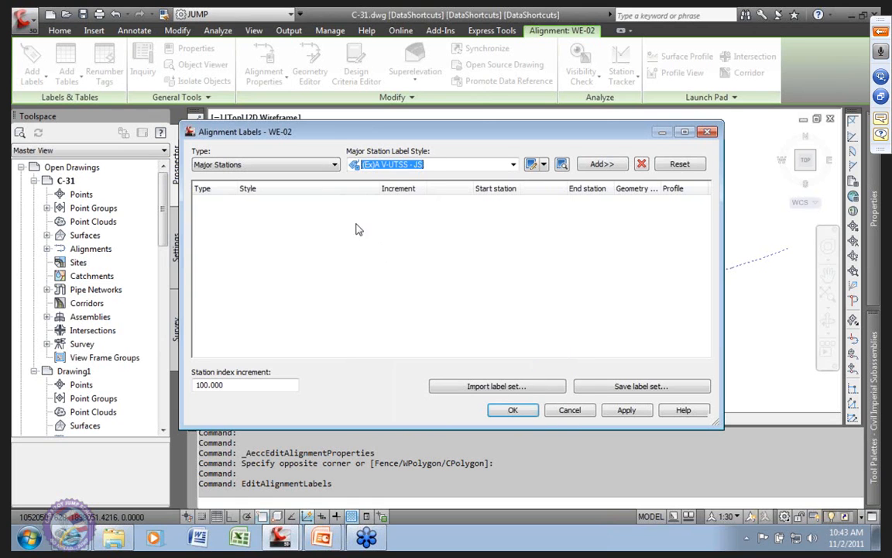
left_click(601, 163)
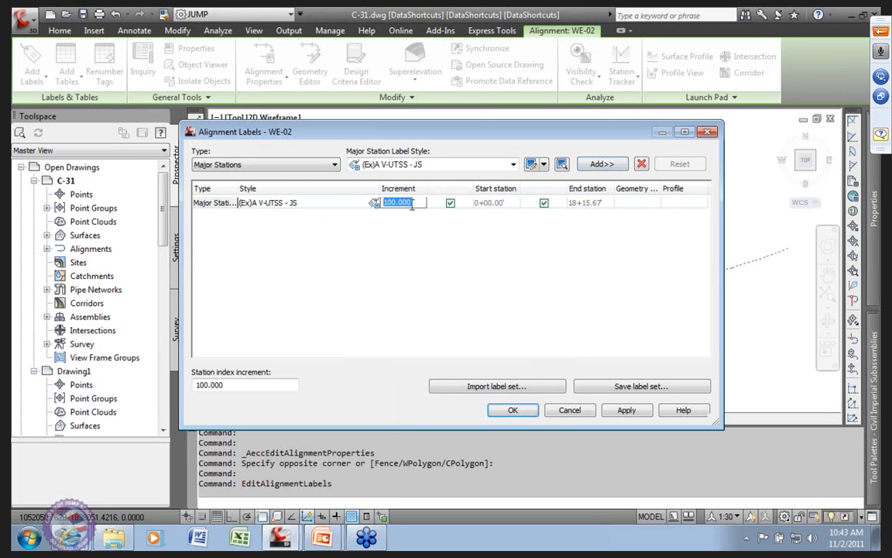
left_click(453, 273)
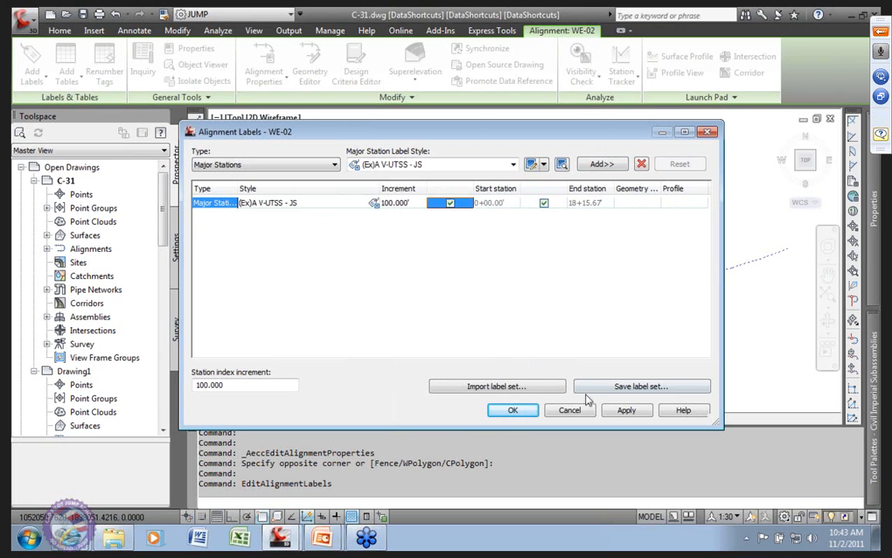
left_click(624, 410)
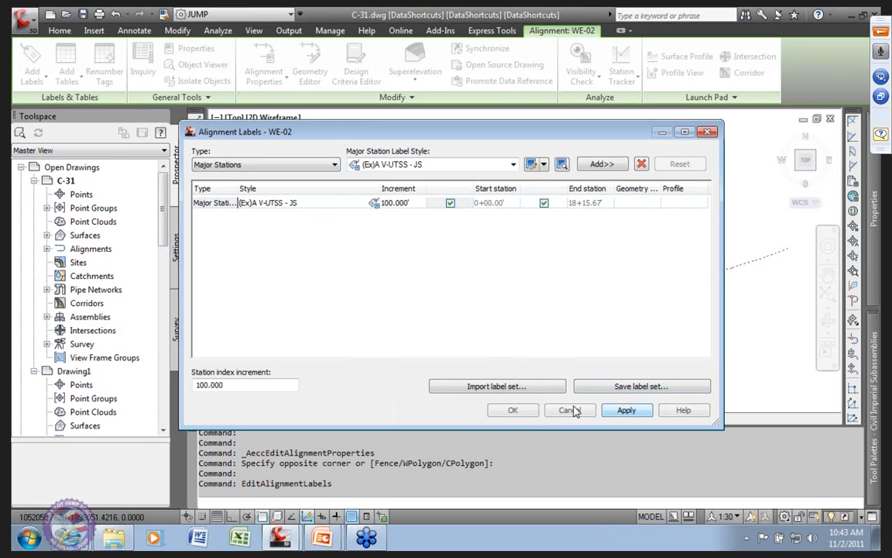
left_click(519, 413)
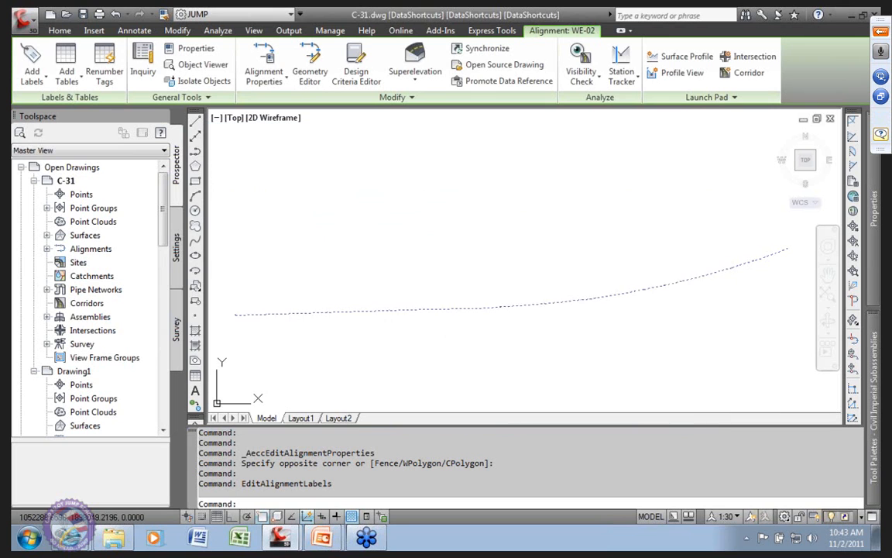
Examine the new major station labels along the curved part of the WE-02 alignment, both close up and overall
scroll(554, 313, "up", 5)
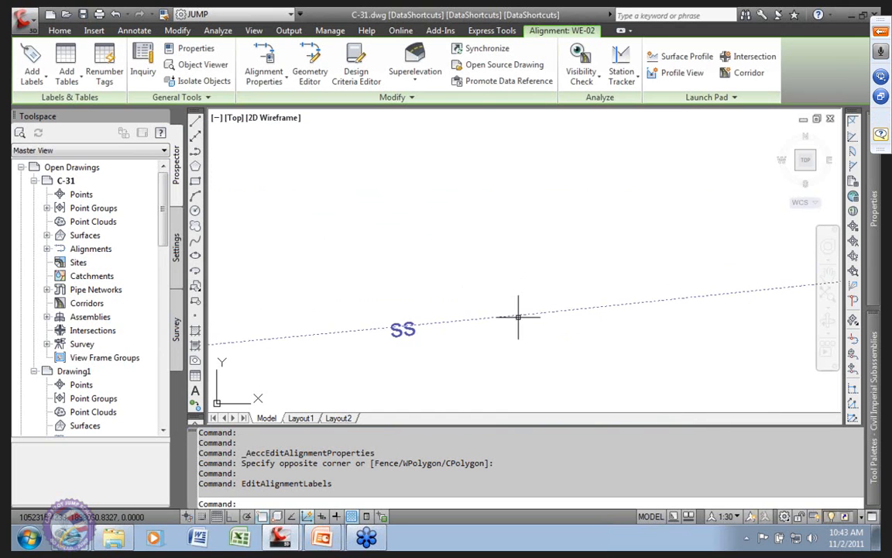
middle_click_drag(434, 311, 720, 319)
scroll(666, 326, "down", 6)
middle_click_drag(611, 346, 416, 300)
scroll(514, 322, "up", 6)
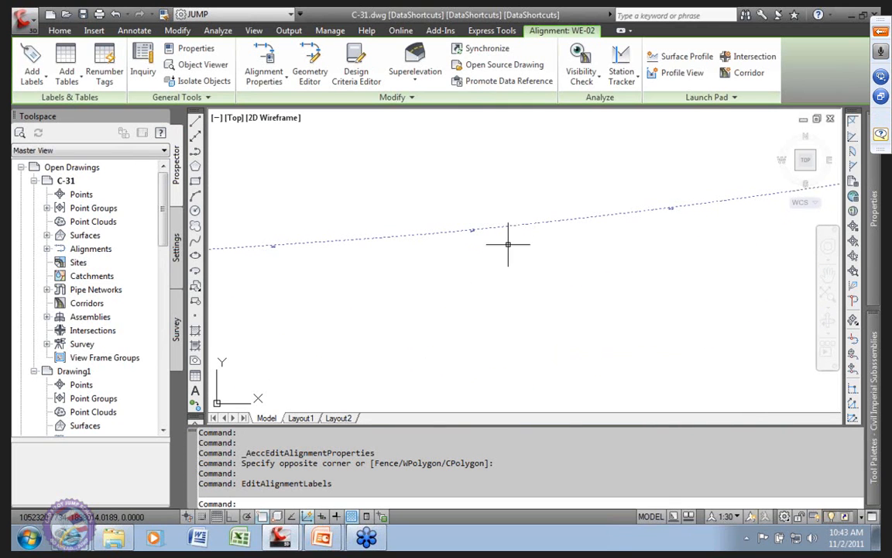
scroll(473, 242, "up", 5)
scroll(513, 209, "up", 5)
mouse_move(496, 183)
middle_mouse_down()
mouse_move(548, 391)
mouse_move(462, 323)
mouse_move(475, 320)
middle_mouse_up()
scroll(547, 391, "up", 2)
scroll(546, 387, "down", 4)
scroll(484, 321, "up", 3)
scroll(662, 305, "up", 6)
scroll(750, 283, "down", 4)
scroll(612, 298, "down", 6)
scroll(445, 322, "down", 4)
Check the label spacing along the straighter part of WE-02 and compare it with the alignment's full extent
middle_click_drag(412, 330, 526, 355)
scroll(486, 354, "up", 4)
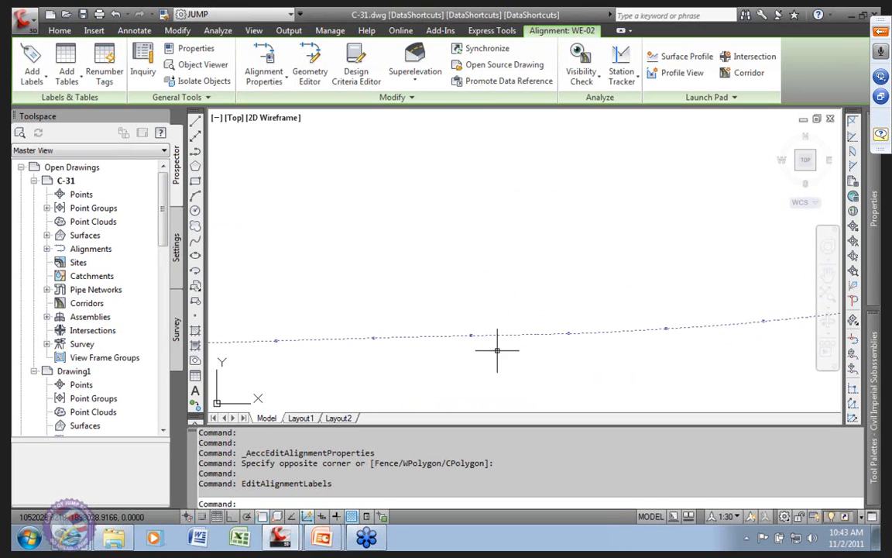
scroll(517, 326, "up", 5)
scroll(576, 344, "up", 3)
mouse_move(577, 344)
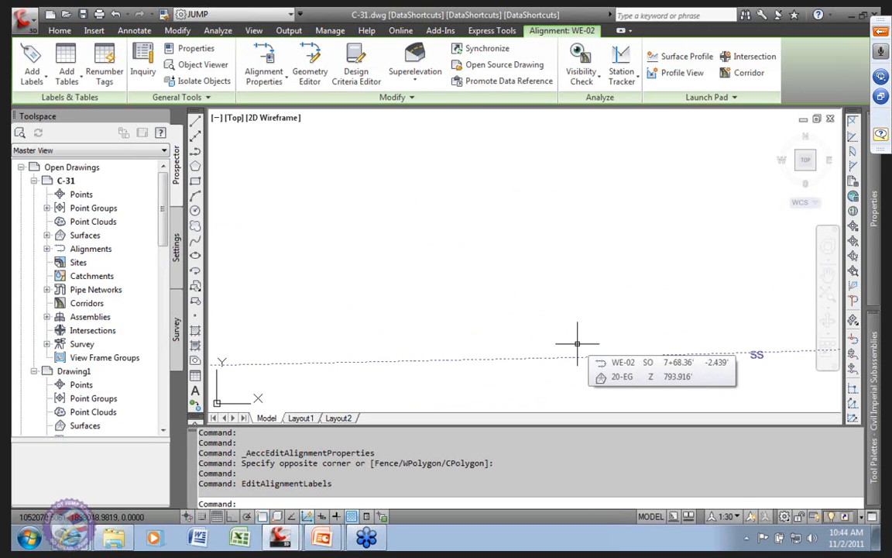
scroll(647, 348, "down", 3)
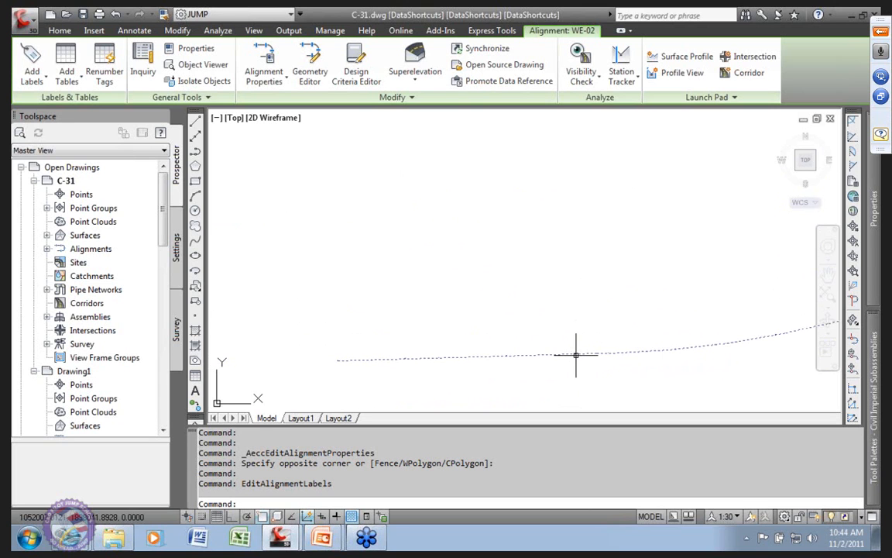
scroll(572, 325, "down", 4)
middle_click_drag(525, 312, 364, 291)
scroll(496, 326, "up", 2)
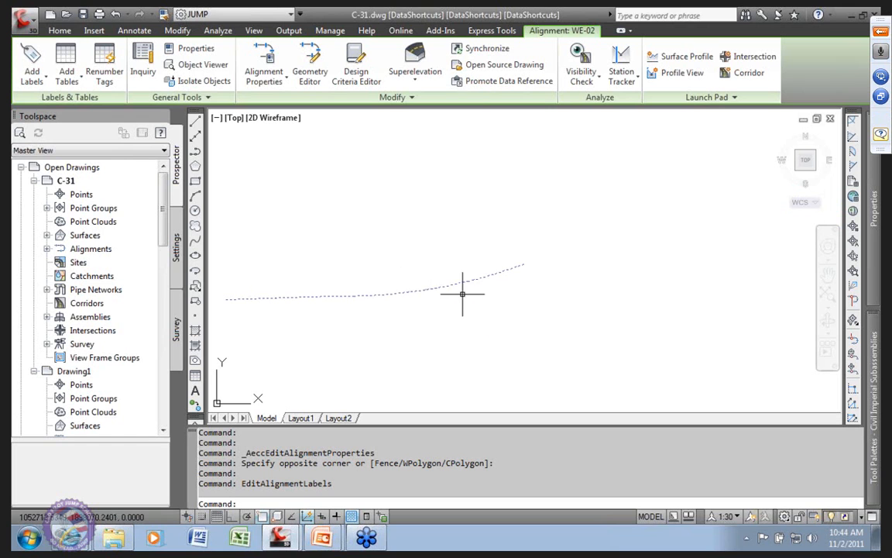
Undo all operations back through the WE-02 alignment label edit
left_click(127, 14)
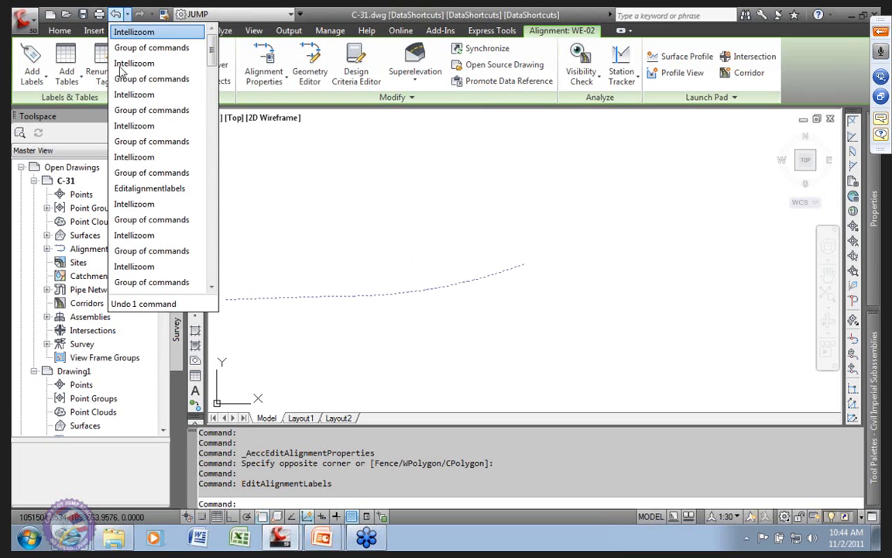
left_click(162, 188)
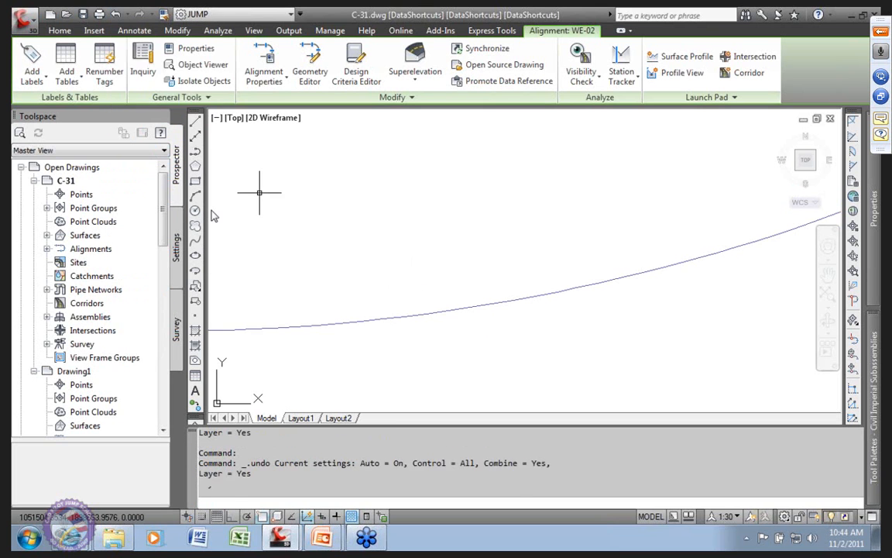
Open the properties of alignment WE-02 and browse the available object styles down to the proposed (Pr) styles
scroll(487, 304, "down", 5)
scroll(544, 304, "up", 4)
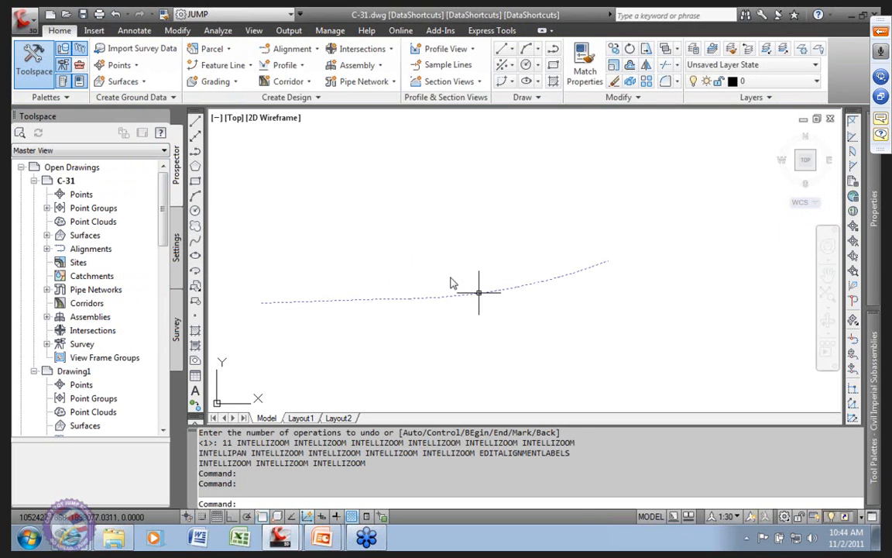
left_click(479, 292)
right_click(468, 283)
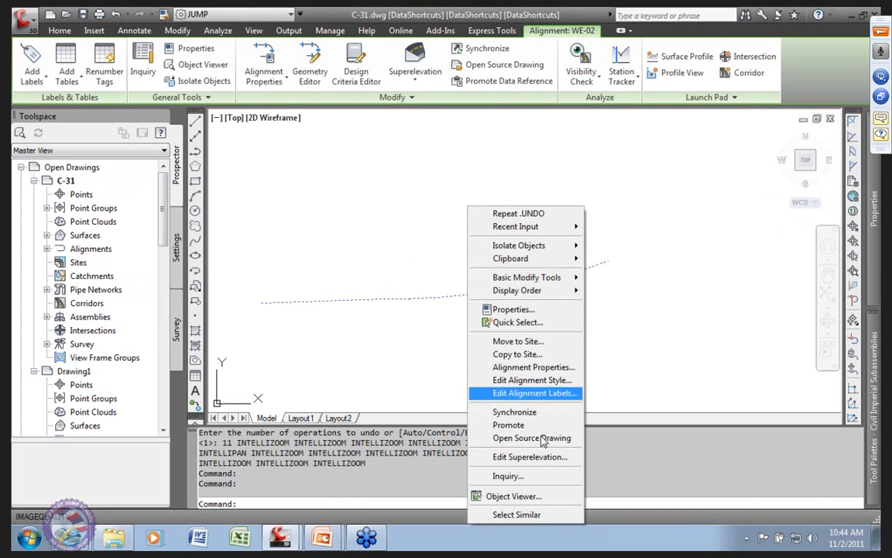
left_click(533, 368)
left_click(550, 270)
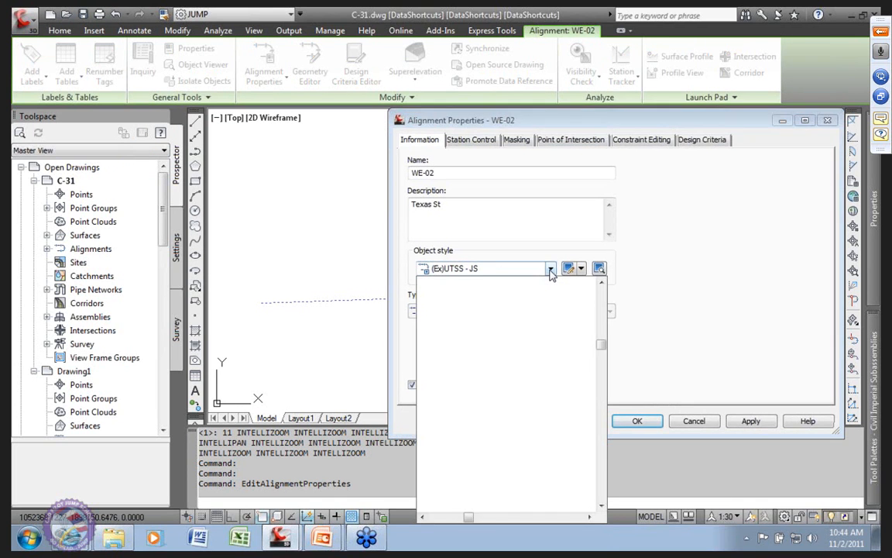
mouse_move(603, 412)
left_mouse_down()
mouse_move(607, 402)
mouse_move(610, 435)
left_mouse_up()
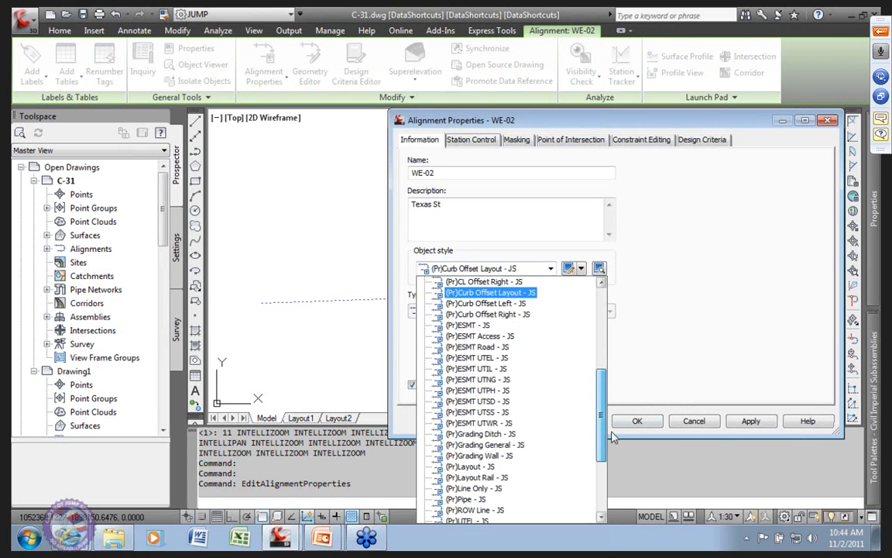
Set the WE-02 alignment's object style to (Pr)ESMT Road - JS and apply the properties
left_click(549, 279)
left_click(555, 270)
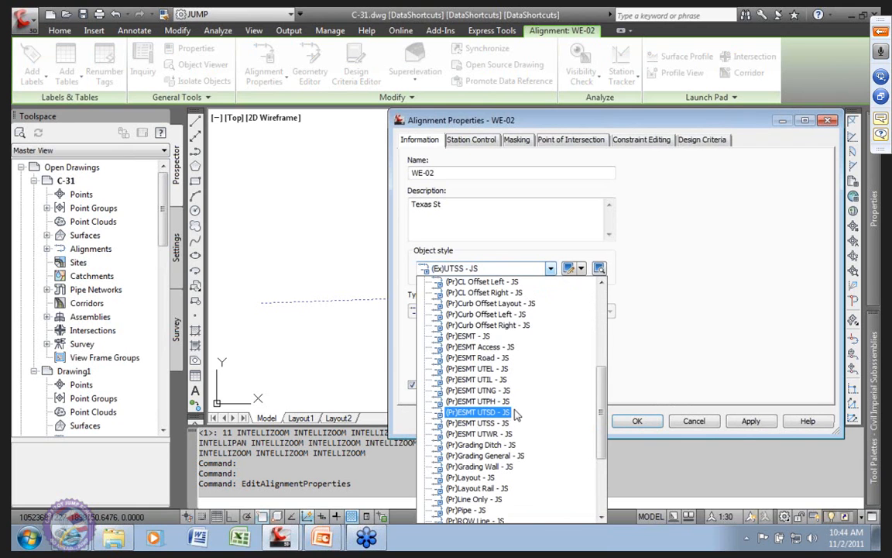
left_click(457, 358)
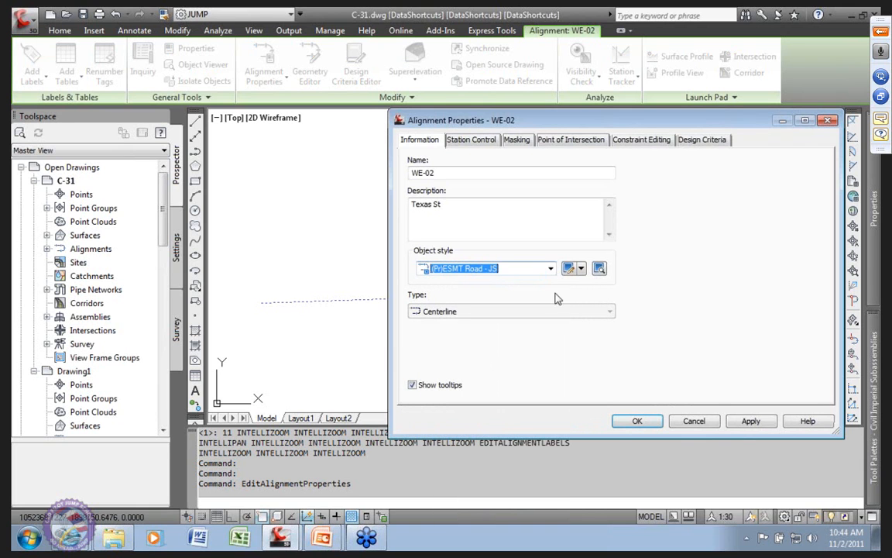
left_click(635, 420)
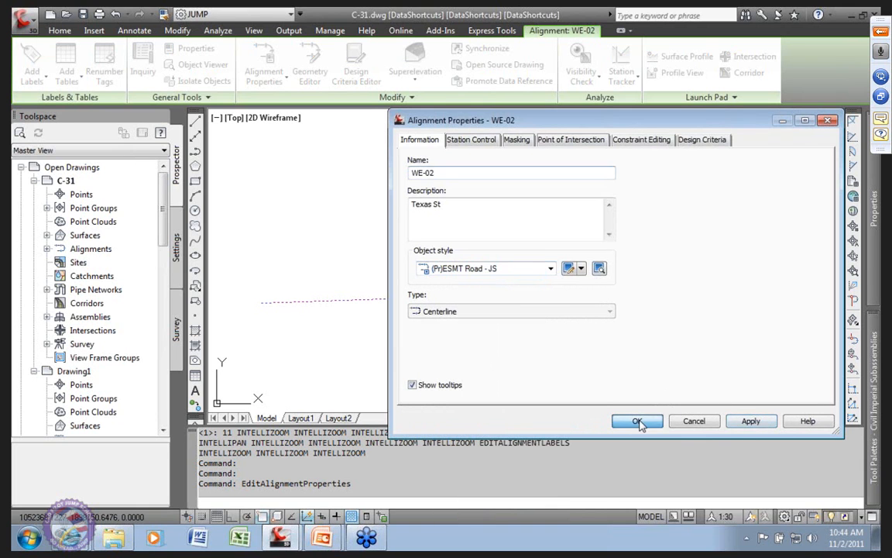
Examine the restyled WE-02 alignment line along its length and clear its selection
scroll(509, 309, "up", 1)
middle_click_drag(509, 309, 574, 349)
scroll(565, 334, "up", 4)
middle_click_drag(594, 281, 633, 315)
scroll(639, 316, "down", 4)
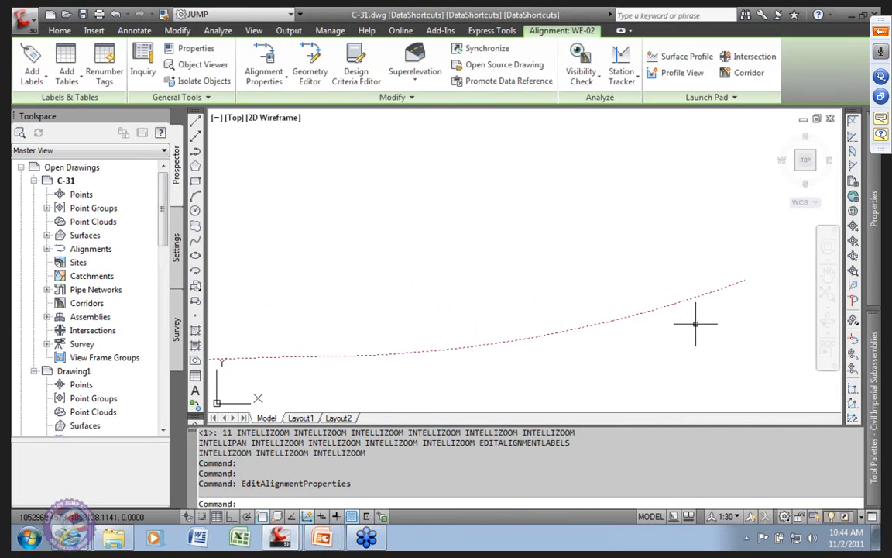
middle_click_drag(559, 319, 580, 280)
left_click(524, 266)
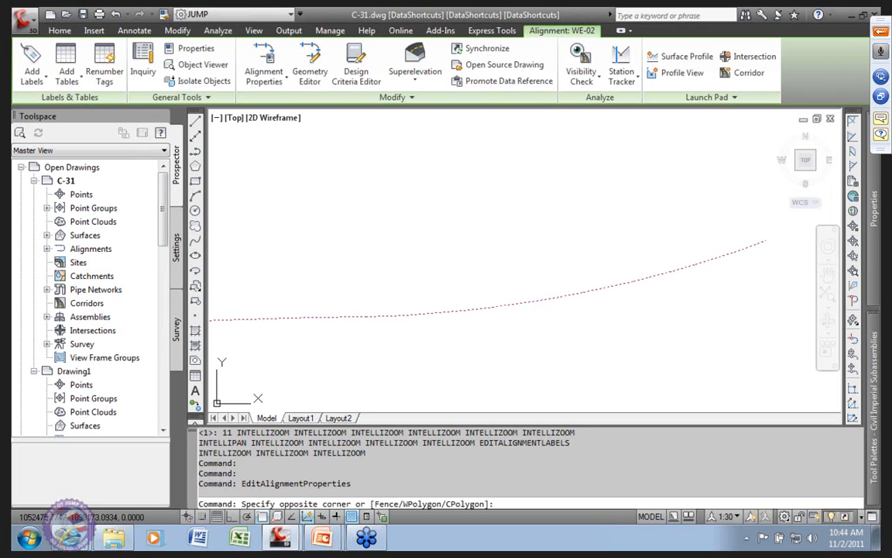
left_click(492, 252)
Examine the profile view in the drawing and where it sits relative to the WE-02 alignment
scroll(494, 252, "down", 2)
middle_click_drag(493, 253, 472, 291)
scroll(572, 276, "down", 4)
middle_click_drag(666, 290, 548, 312)
scroll(563, 282, "up", 2)
scroll(560, 282, "up", 3)
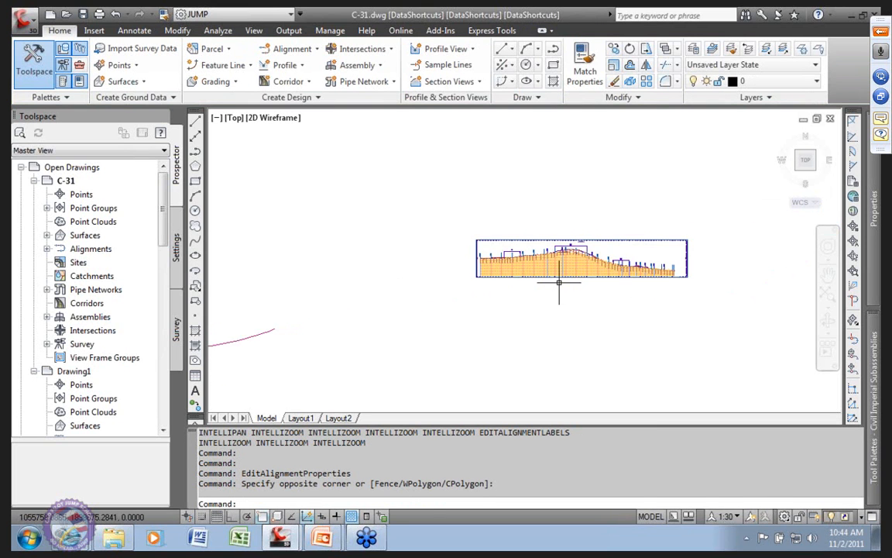
scroll(559, 282, "down", 4)
mouse_move(502, 315)
middle_mouse_down()
mouse_move(527, 316)
mouse_move(383, 278)
middle_mouse_up()
scroll(527, 317, "up", 2)
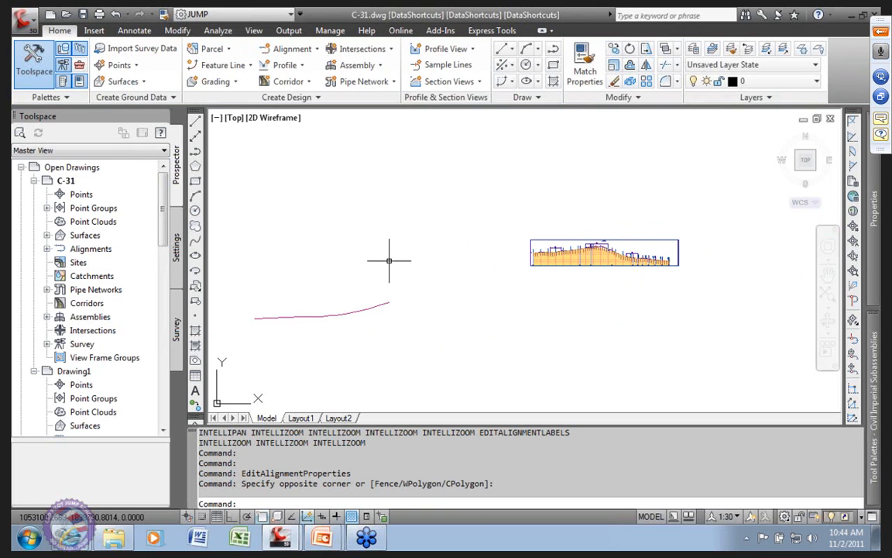
scroll(412, 342, "down", 2)
scroll(434, 347, "up", 2)
scroll(457, 350, "down", 2)
scroll(400, 313, "up", 3)
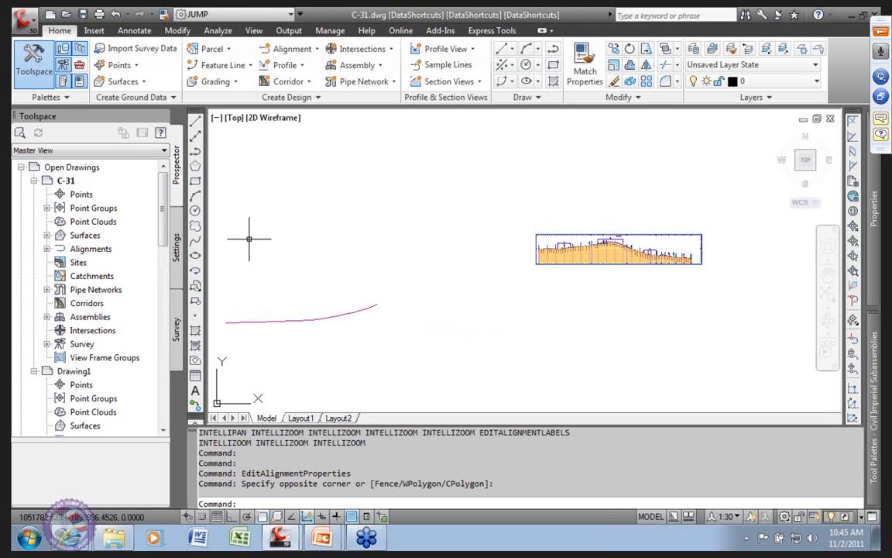
Find the references to the profile view style ClipPPIn All Same 5x - JS in the drawing settings
left_click(173, 243)
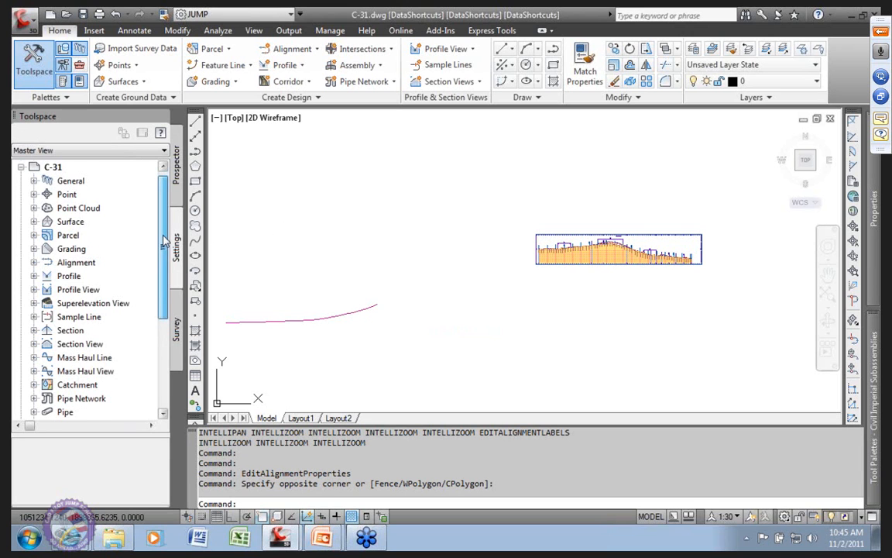
mouse_move(165, 235)
left_mouse_down()
mouse_move(166, 246)
mouse_move(167, 228)
left_mouse_up()
left_click(34, 290)
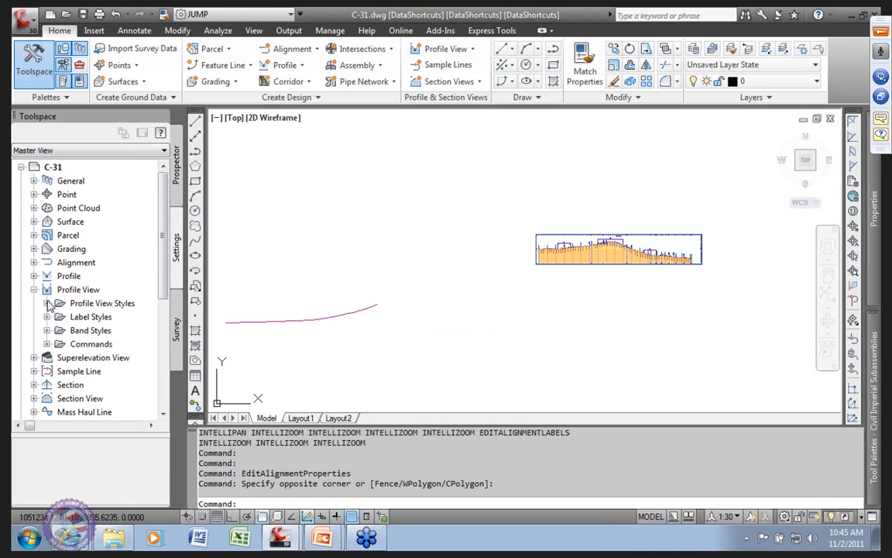
left_click(48, 303)
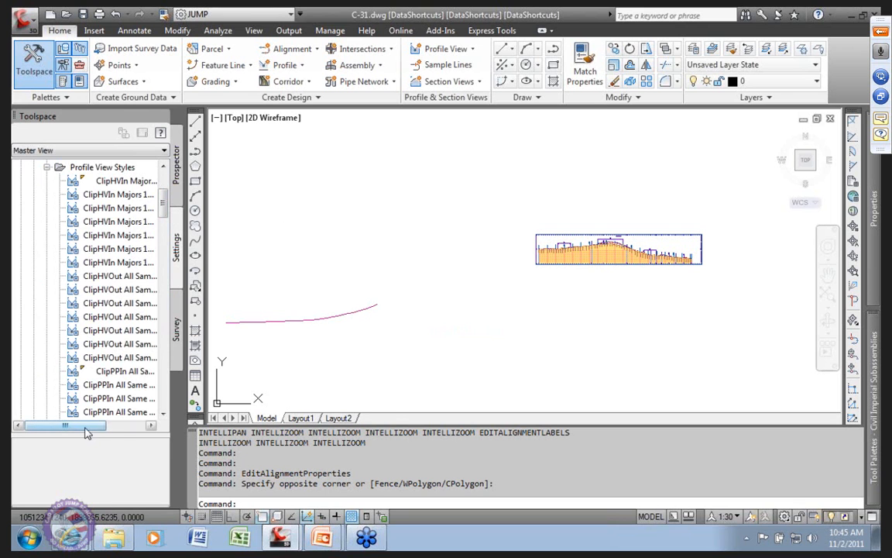
left_click_drag(85, 428, 118, 428)
right_click(94, 373)
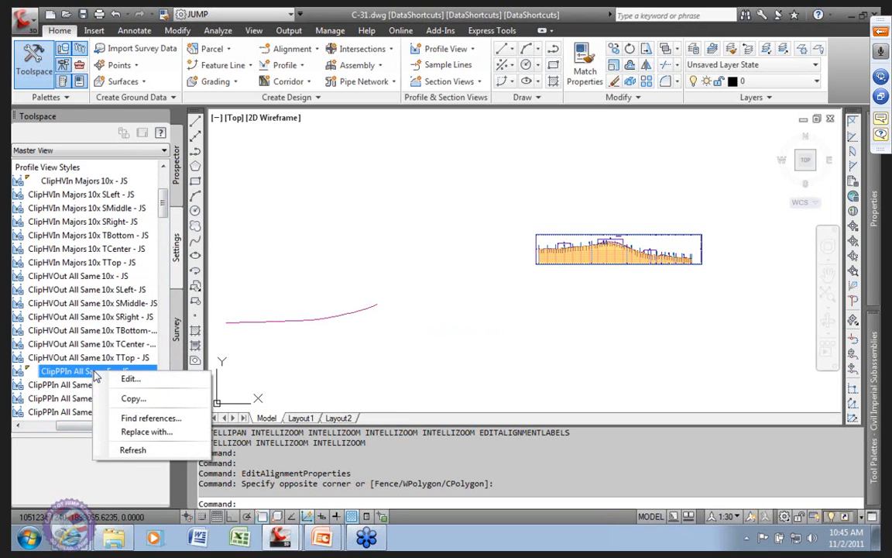
left_click(152, 419)
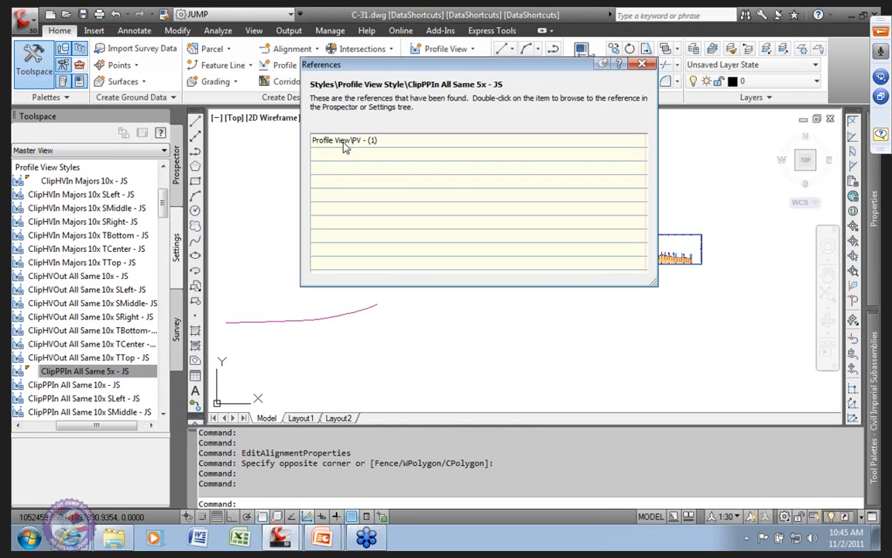
Browse from the found reference to profile view PV - (1) in the Prospector tree and close the reference list
left_click(346, 142)
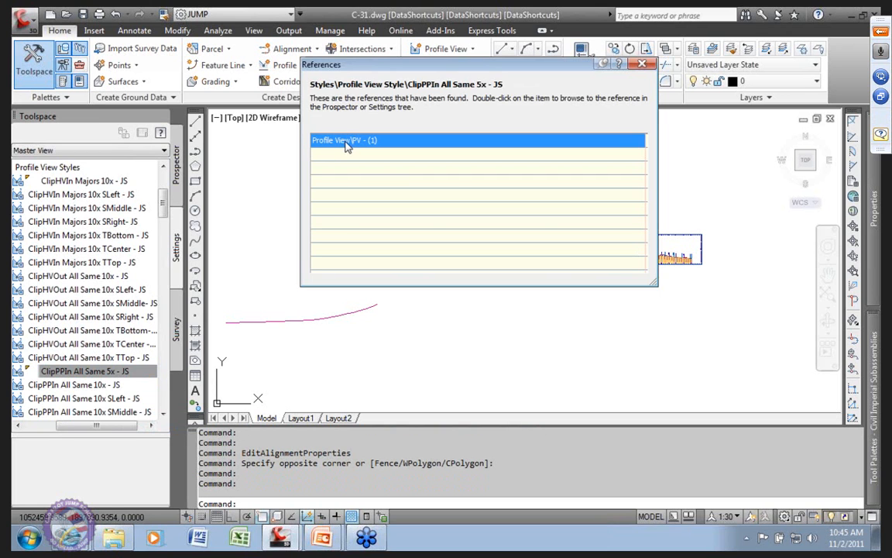
double_click(345, 142)
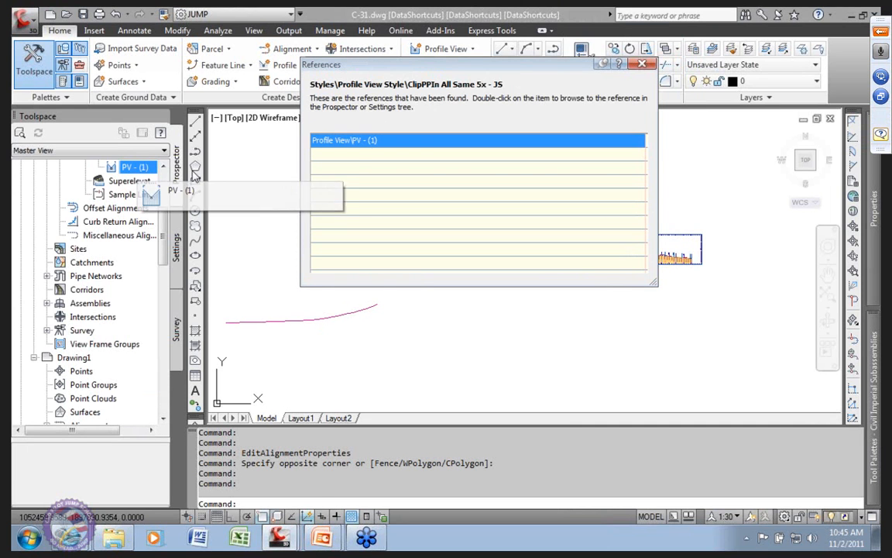
left_click(642, 69)
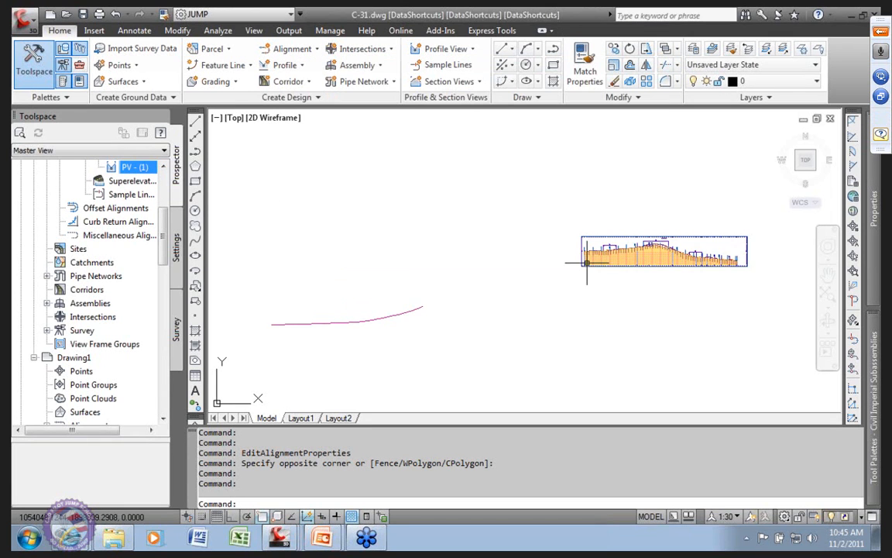
middle_click_drag(586, 293, 426, 301)
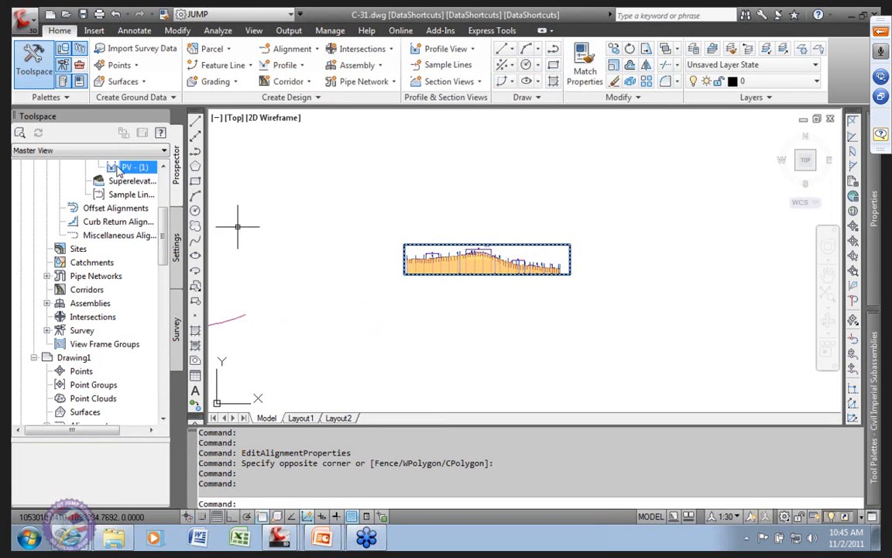
left_click_drag(168, 239, 168, 226)
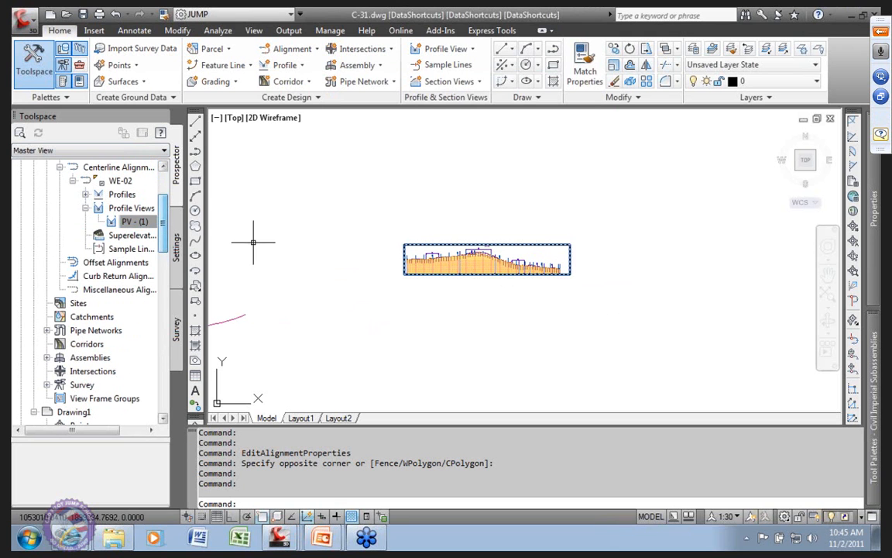
Examine the overall extents of profile view PV - (1) in the drawing
middle_click_drag(456, 261, 523, 269)
scroll(566, 270, "up", 3)
scroll(567, 269, "down", 4)
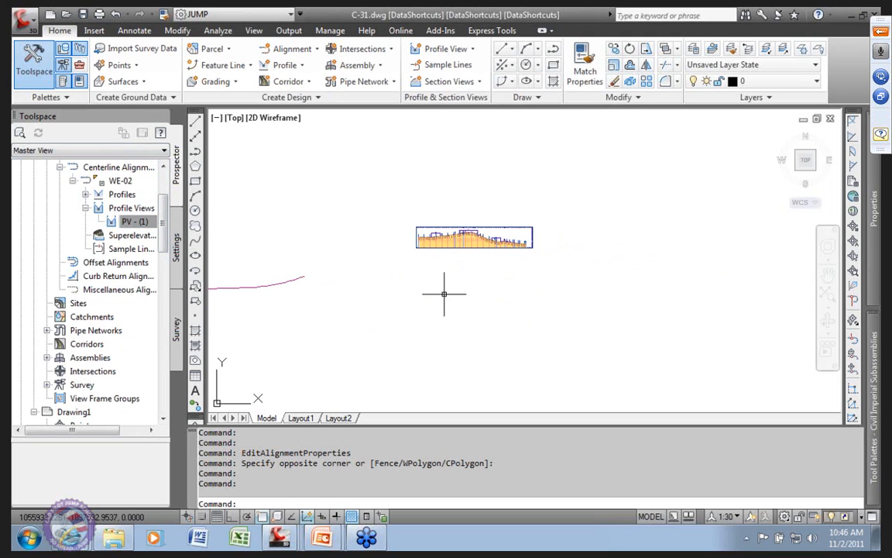
middle_click_drag(512, 339, 428, 354)
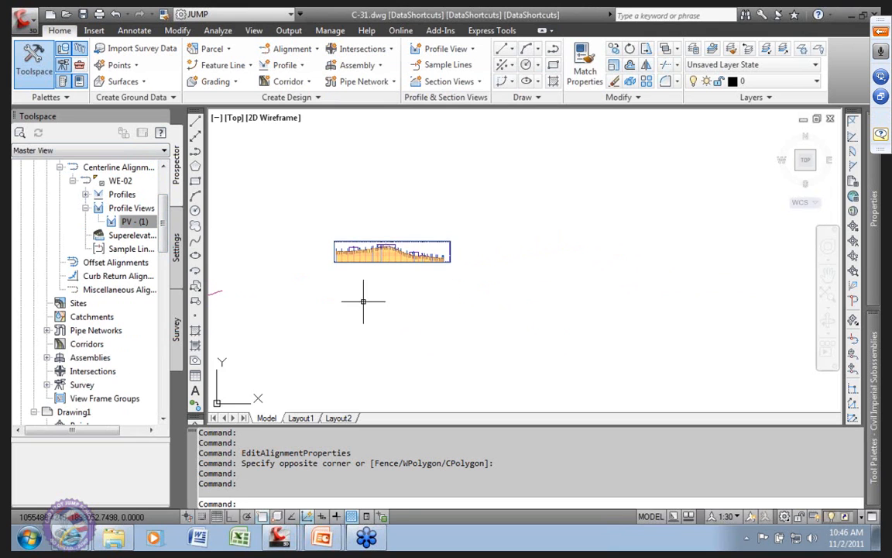
scroll(384, 288, "up", 3)
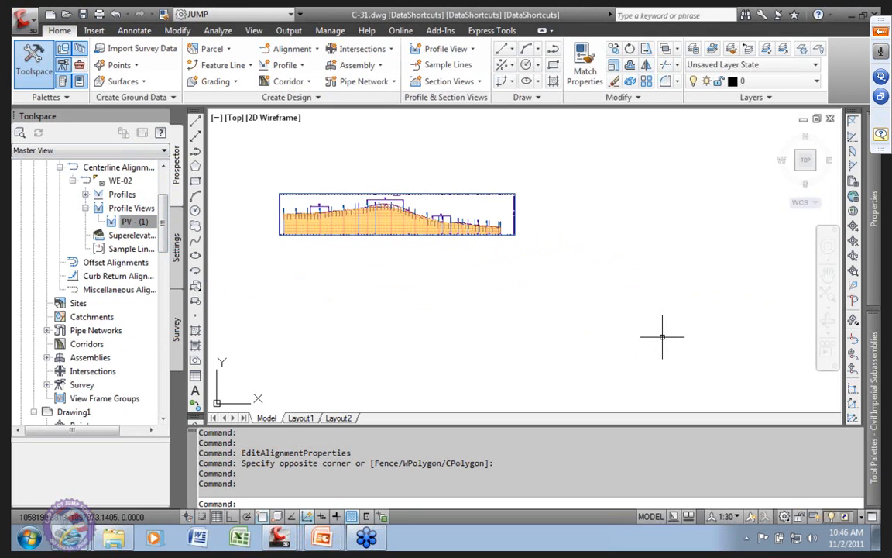
scroll(577, 318, "down", 2)
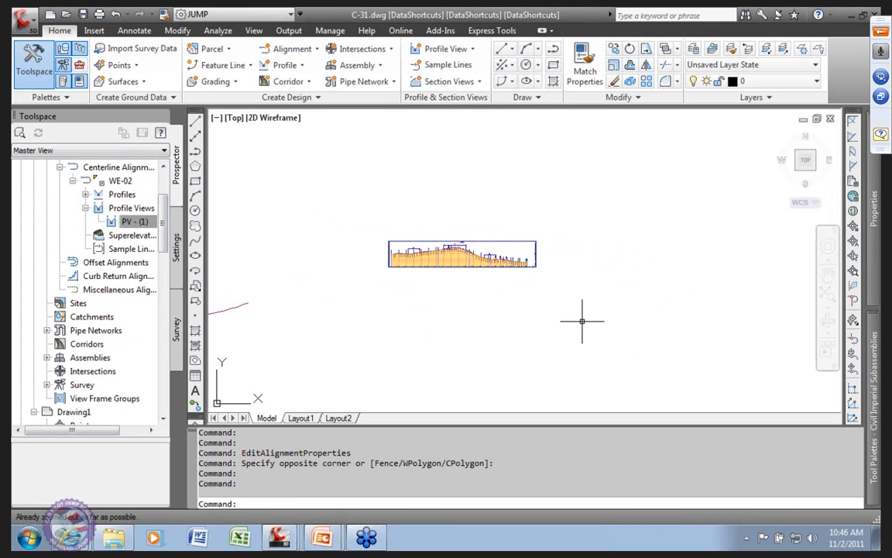
middle_click_drag(471, 337, 400, 341)
scroll(318, 254, "up", 2)
scroll(437, 297, "down", 1)
scroll(360, 259, "up", 6)
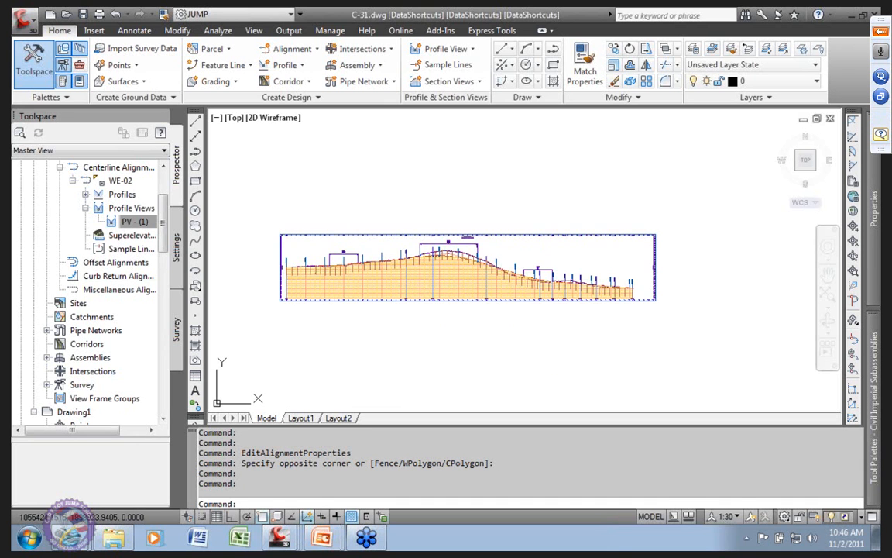
Examine the profile view's elevation axis labels, grid and profile annotations at its starting station
middle_click_drag(325, 274, 447, 307)
scroll(349, 308, "up", 3)
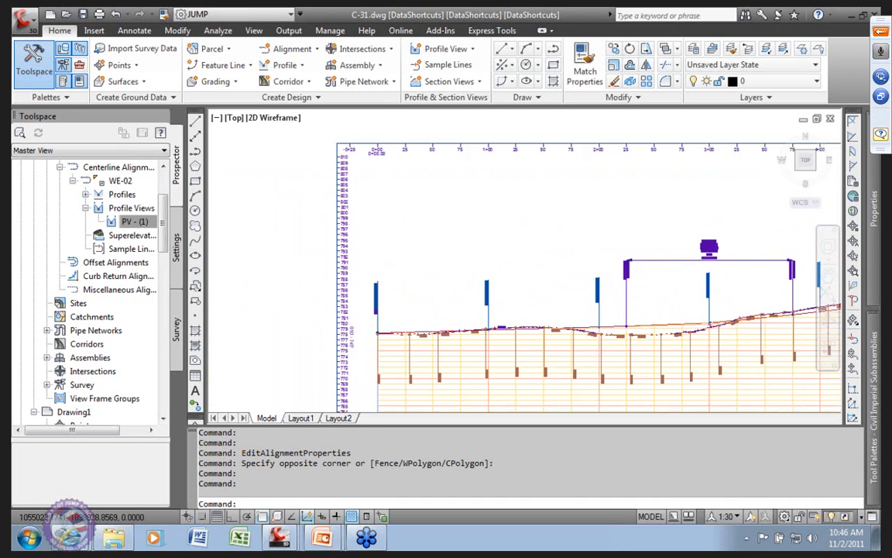
scroll(423, 360, "down", 6)
scroll(465, 341, "up", 2)
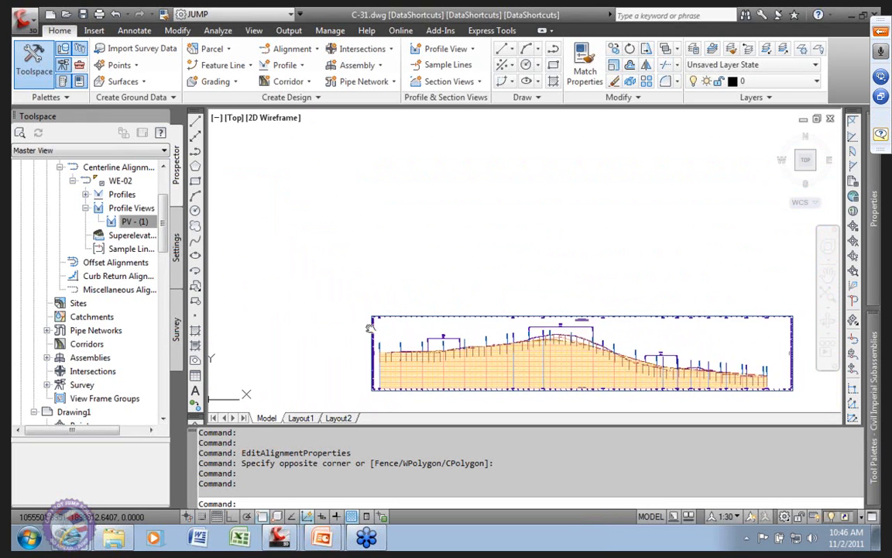
scroll(526, 324, "down", 5)
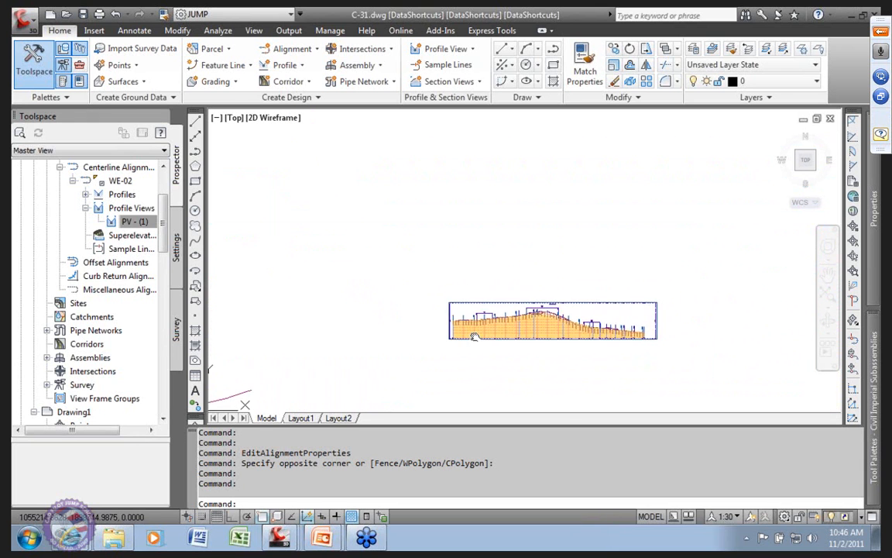
scroll(395, 319, "up", 5)
scroll(395, 320, "up", 5)
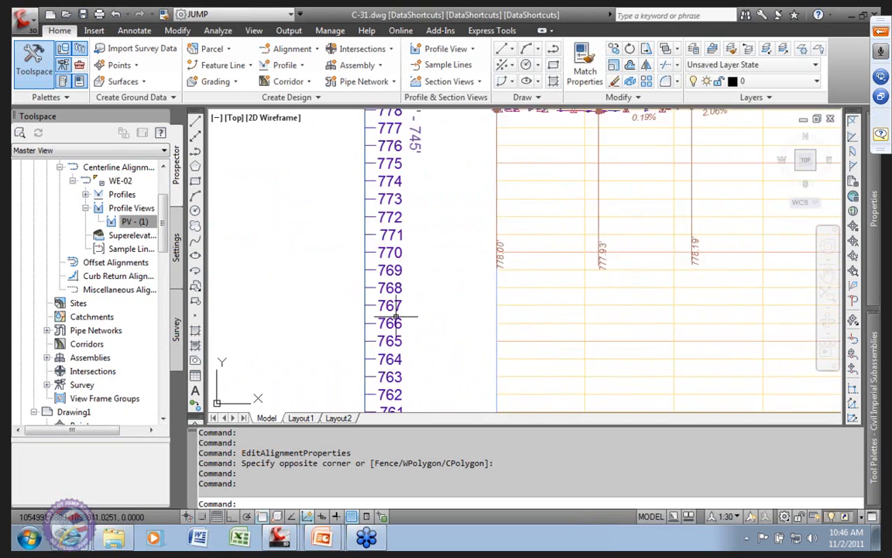
scroll(400, 343, "down", 4)
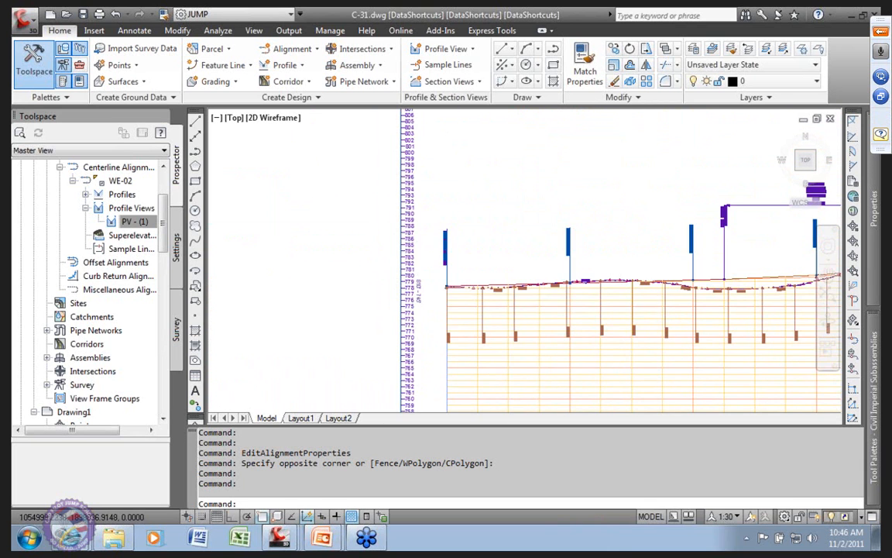
scroll(379, 255, "up", 2)
scroll(396, 250, "down", 3)
scroll(396, 250, "up", 5)
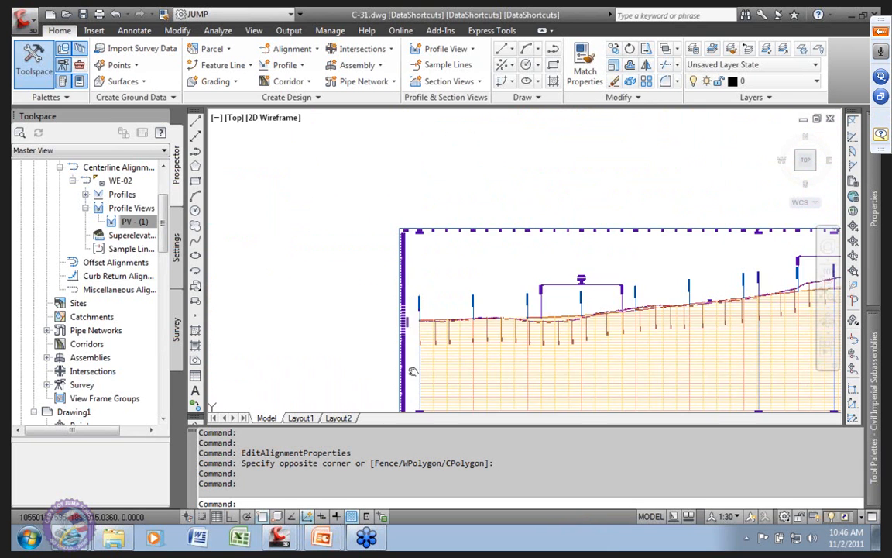
scroll(396, 250, "up", 3)
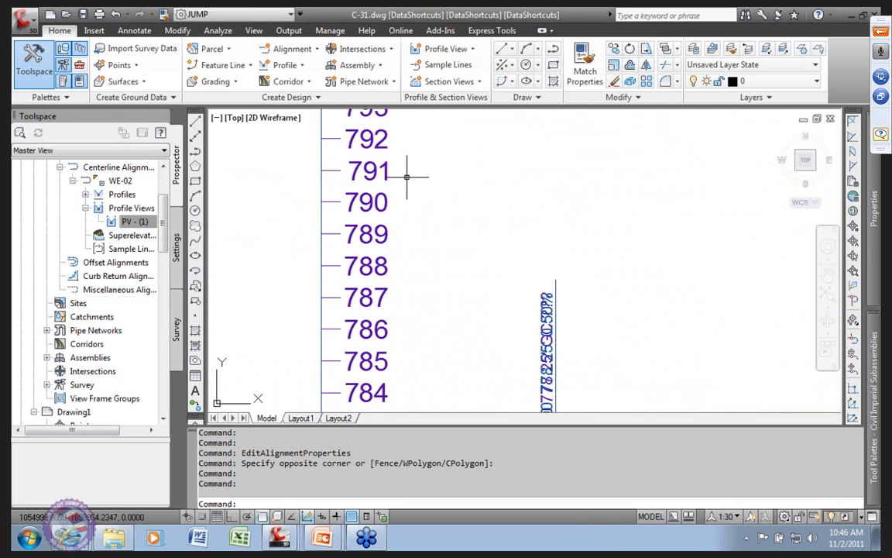
scroll(471, 308, "down", 6)
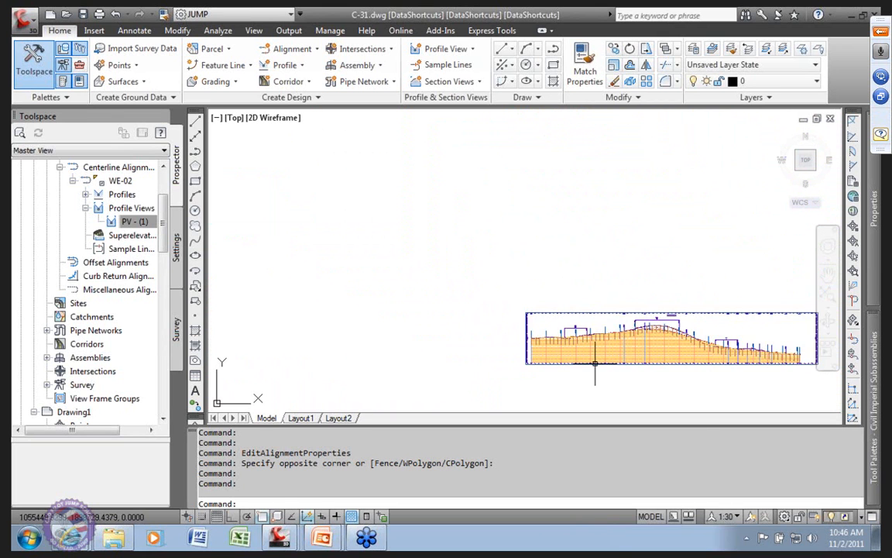
middle_click_drag(594, 363, 460, 348)
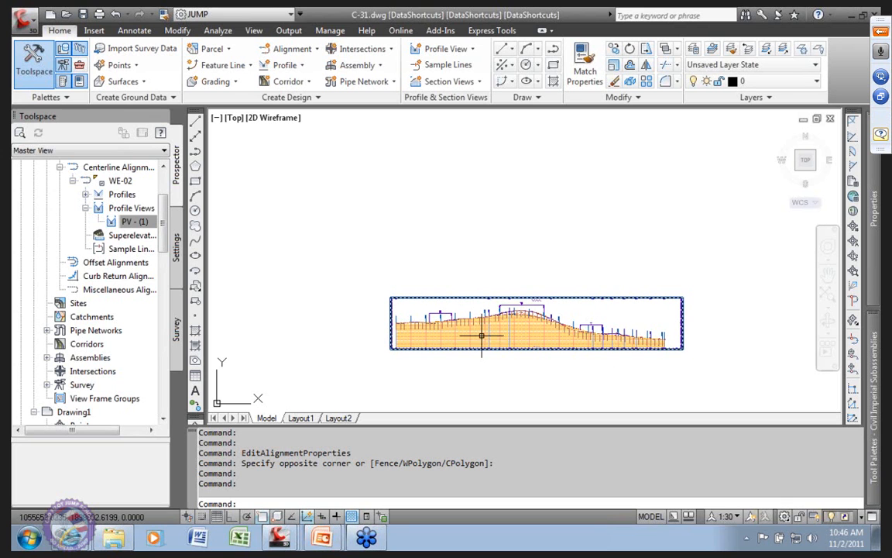
right_click(139, 223)
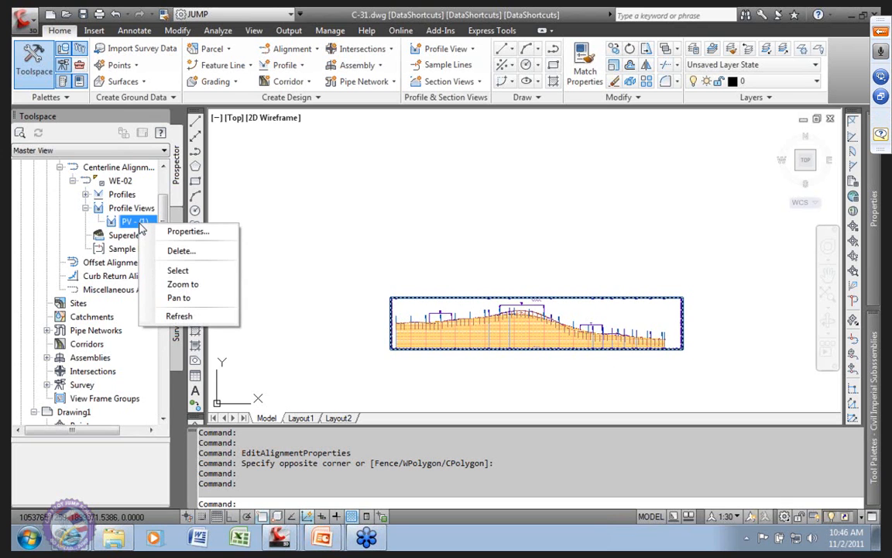
left_click(345, 246)
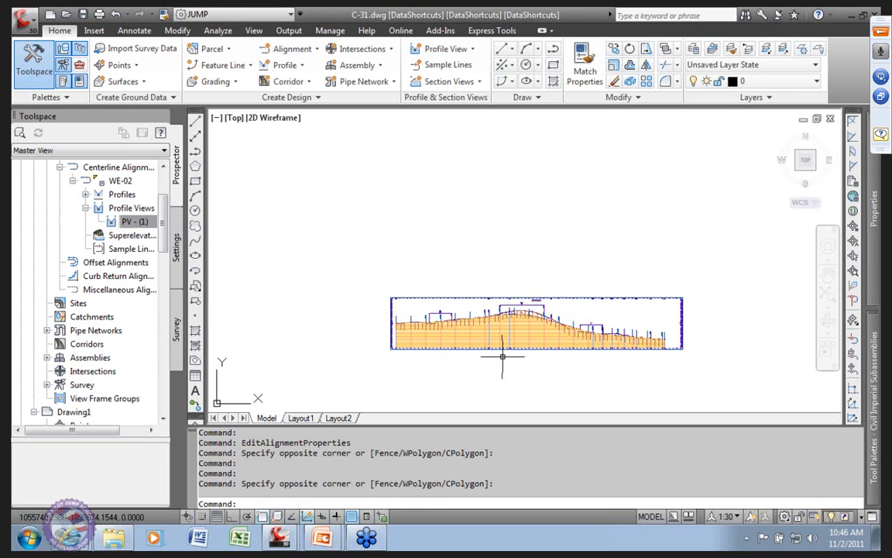
scroll(534, 356, "down", 1)
scroll(381, 341, "down", 3)
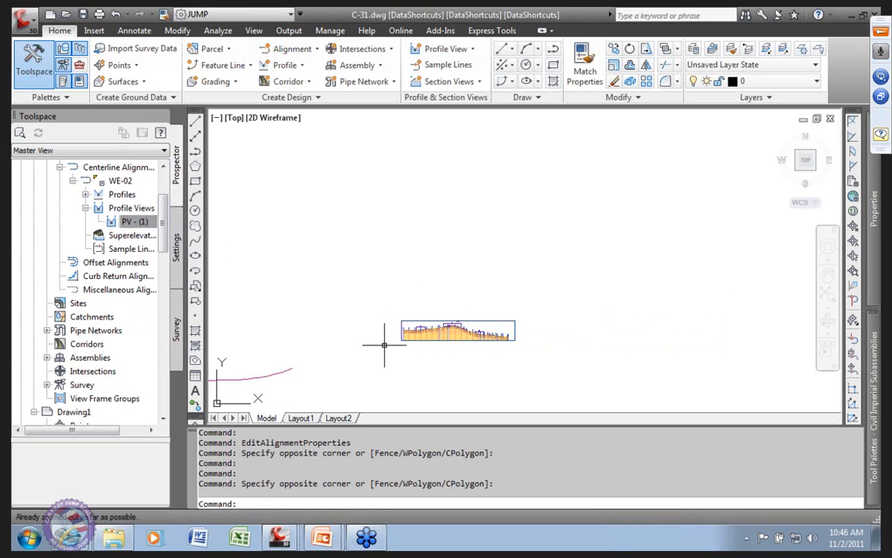
Switch back to the drawing settings of C-31 and collapse its Profile View collection
middle_click_drag(293, 325, 228, 302)
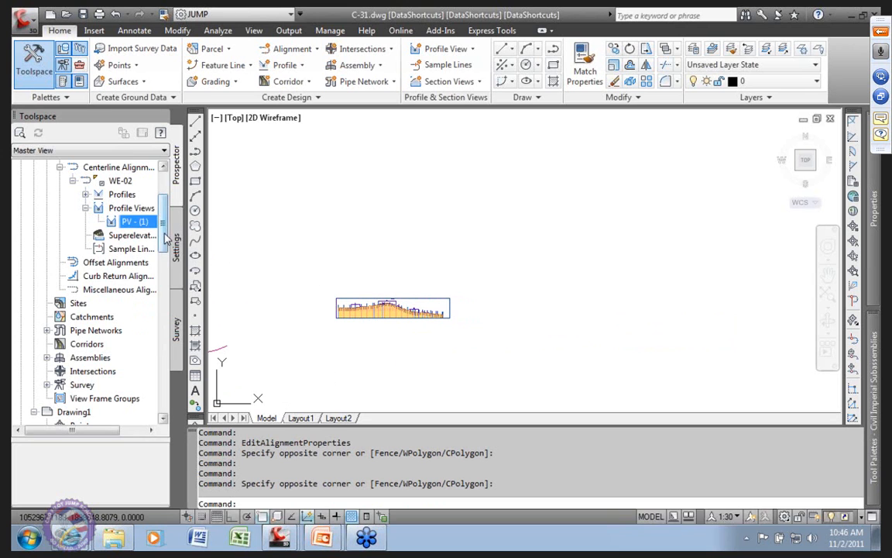
scroll(165, 238, "up", 3)
left_click(177, 253)
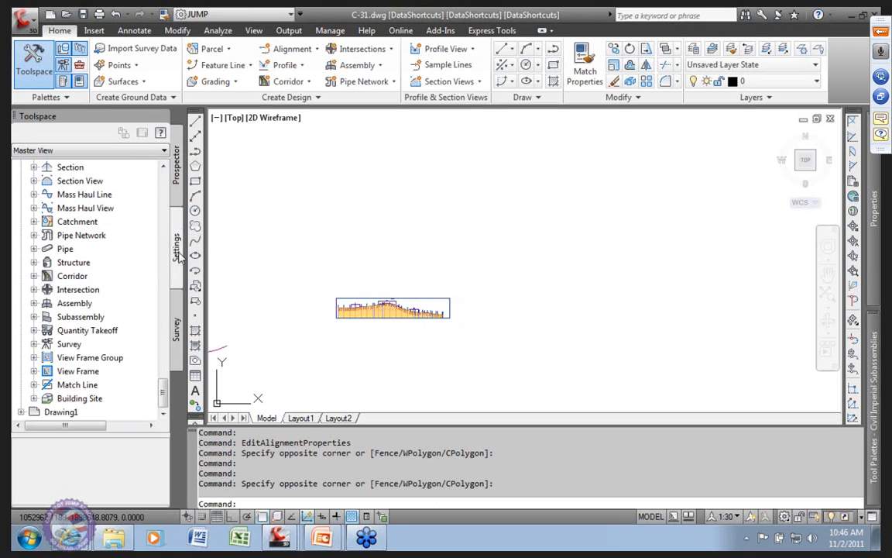
left_click_drag(166, 398, 166, 199)
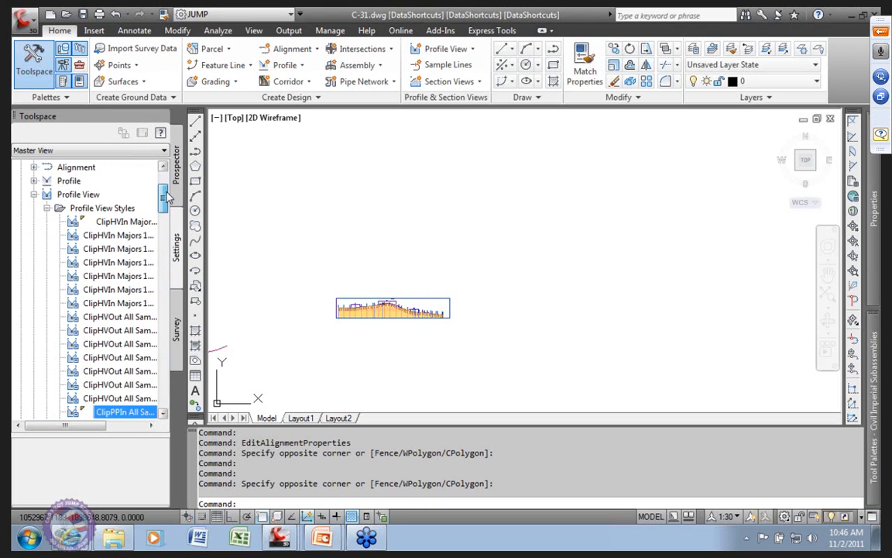
left_click(34, 194)
scroll(15, 212, "up", 3)
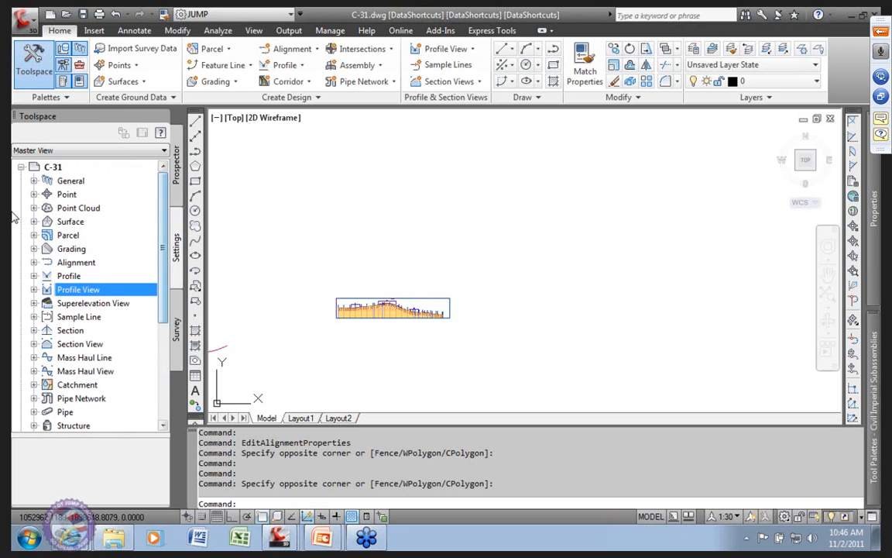
Expand the Surface Styles collection in C-31's surface settings and refresh it
left_click(34, 221)
left_click(47, 235)
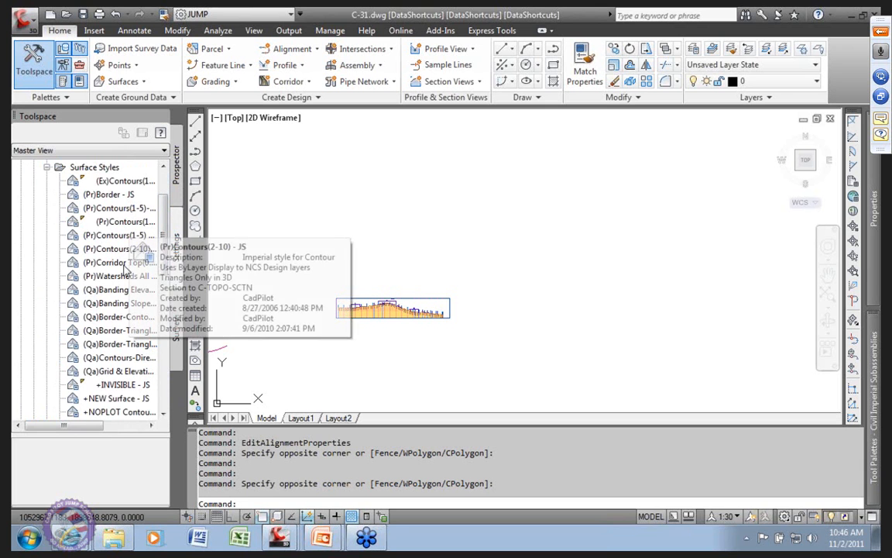
left_click_drag(89, 425, 118, 423)
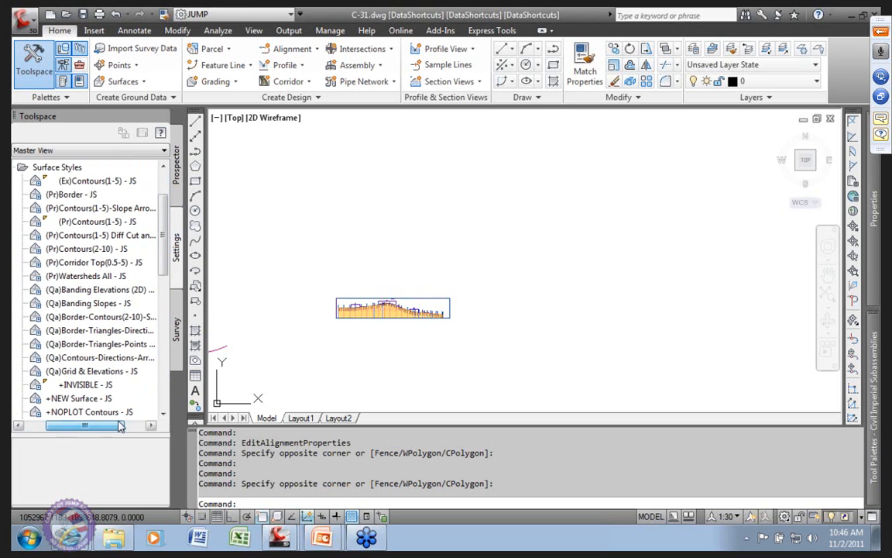
right_click(62, 169)
left_click(101, 195)
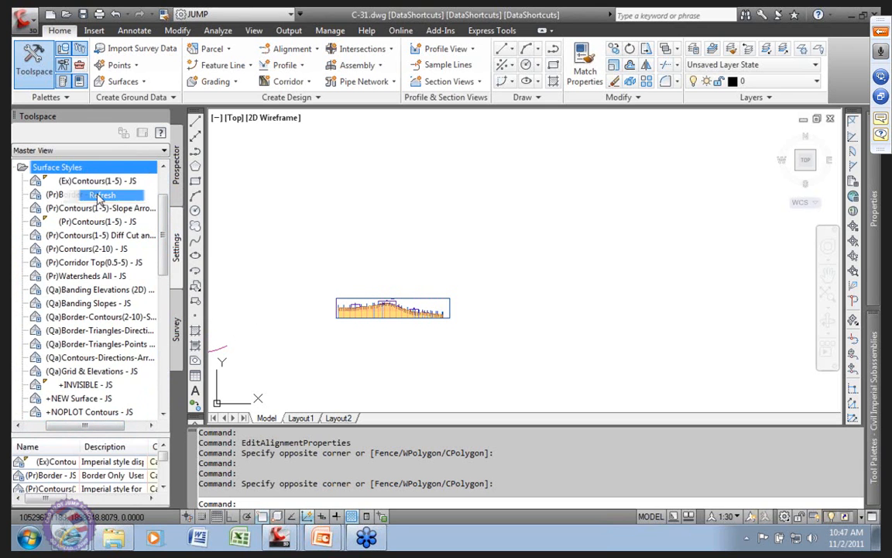
Find the references to the surface style (Pr)Contours(1-5) - JS
left_click(128, 222)
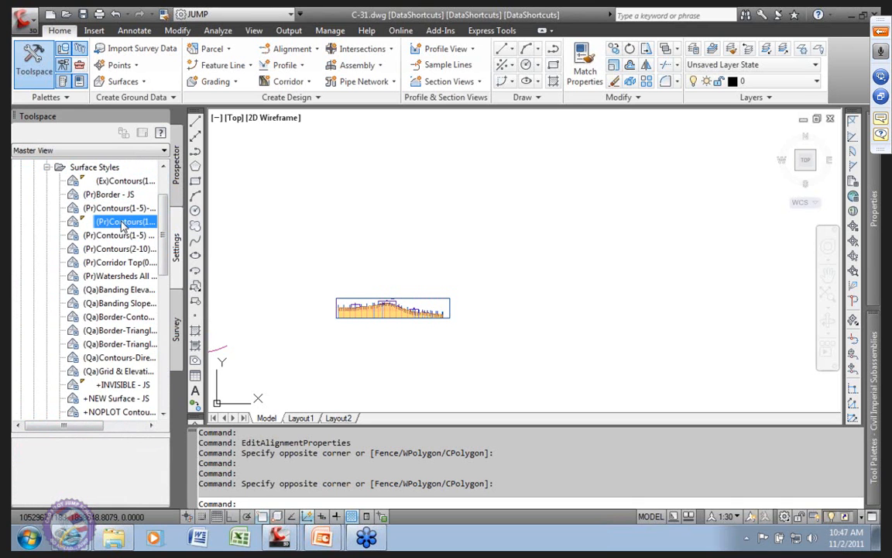
left_click_drag(90, 428, 134, 423)
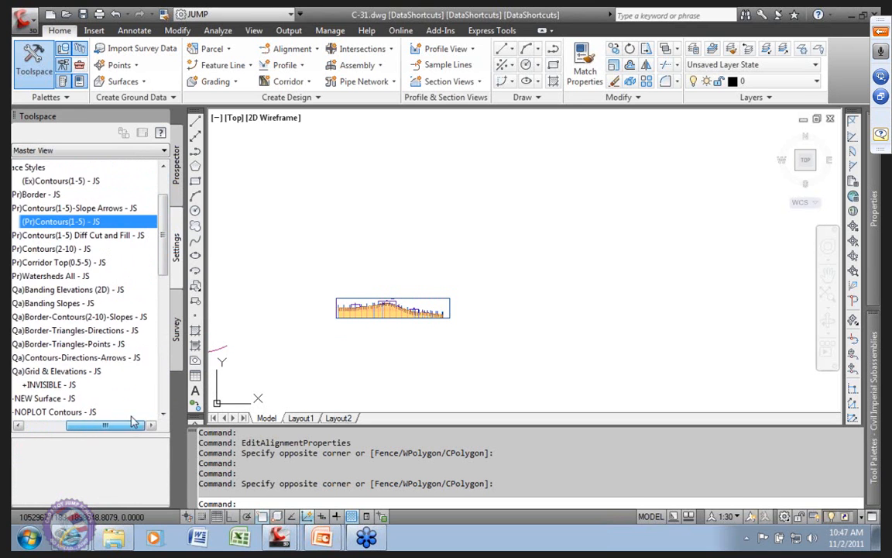
right_click(73, 225)
left_click(130, 270)
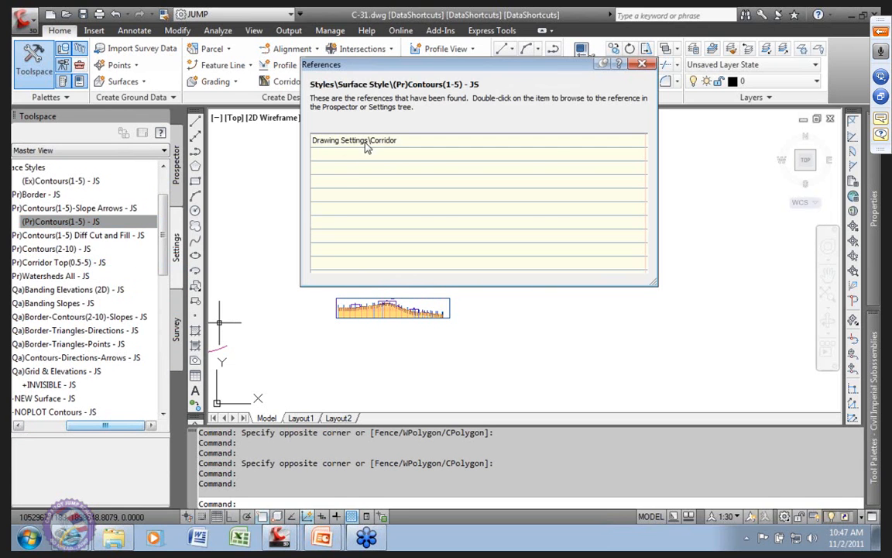
left_click(389, 141)
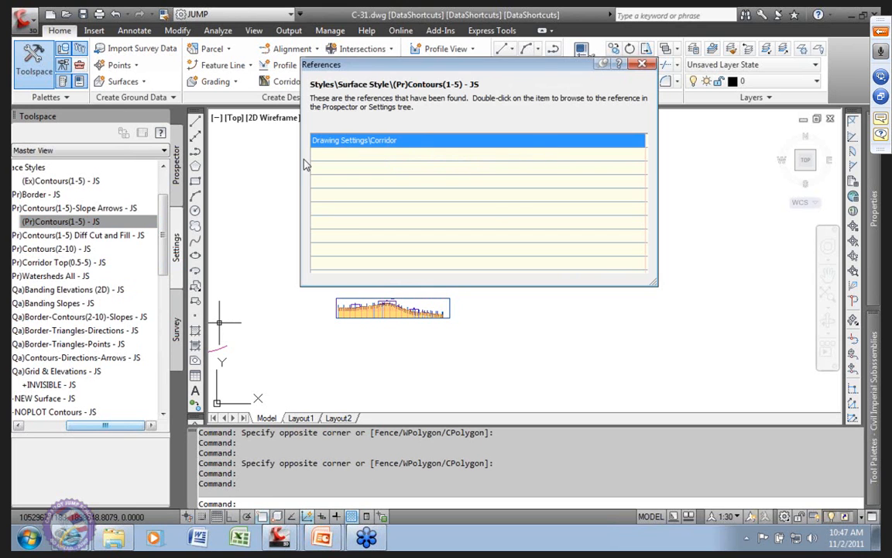
left_click(142, 224)
left_click(375, 155)
Replace the (Pr)Contours(1-5) - JS style in the Drawing Settings\Corridor reference with (Pr)Corridor Top(0.5-5) - JS
right_click(387, 146)
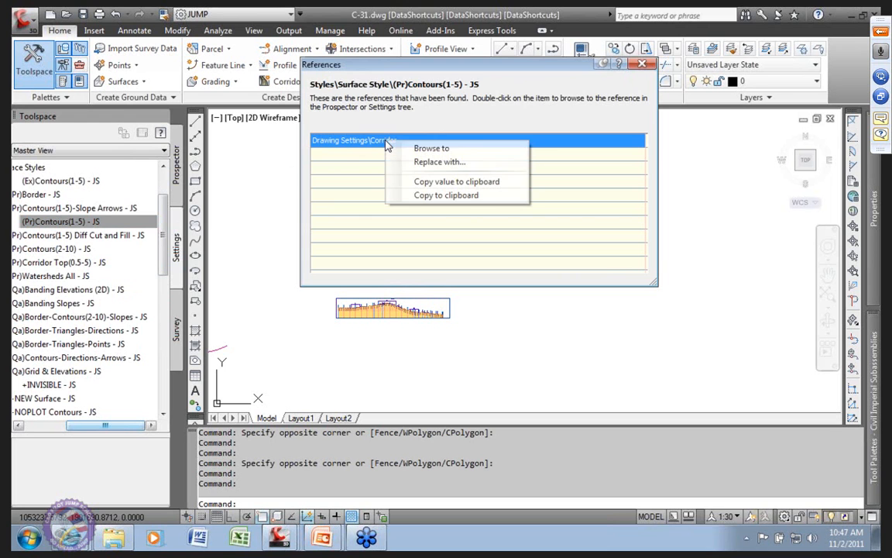
left_click(443, 163)
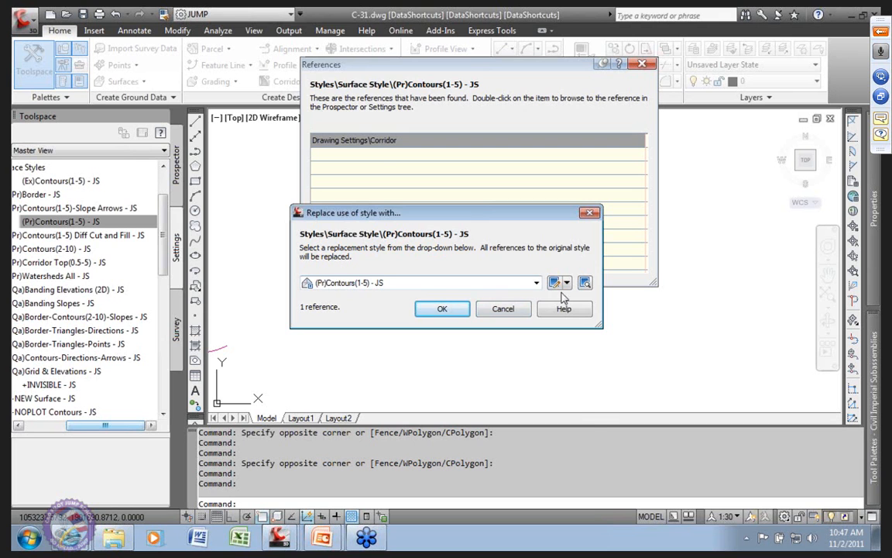
left_click(536, 284)
left_click(349, 295)
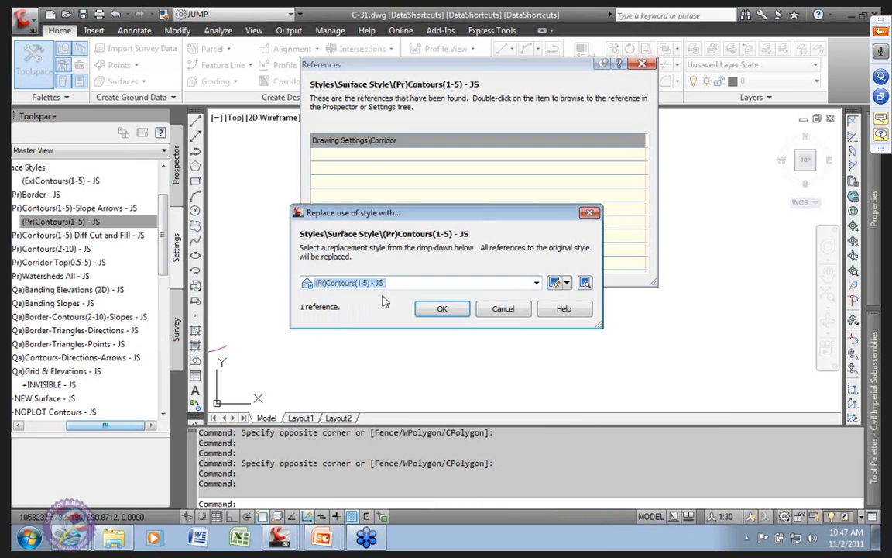
left_click(441, 313)
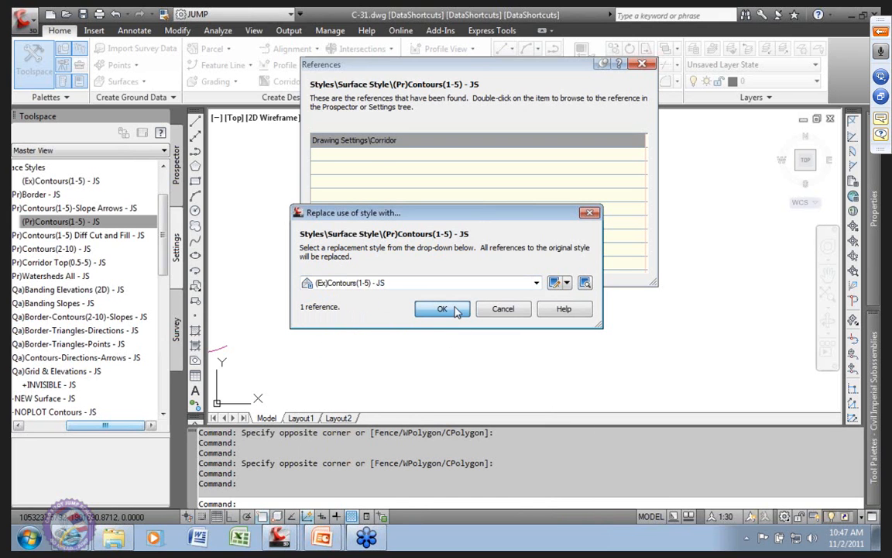
left_click(535, 283)
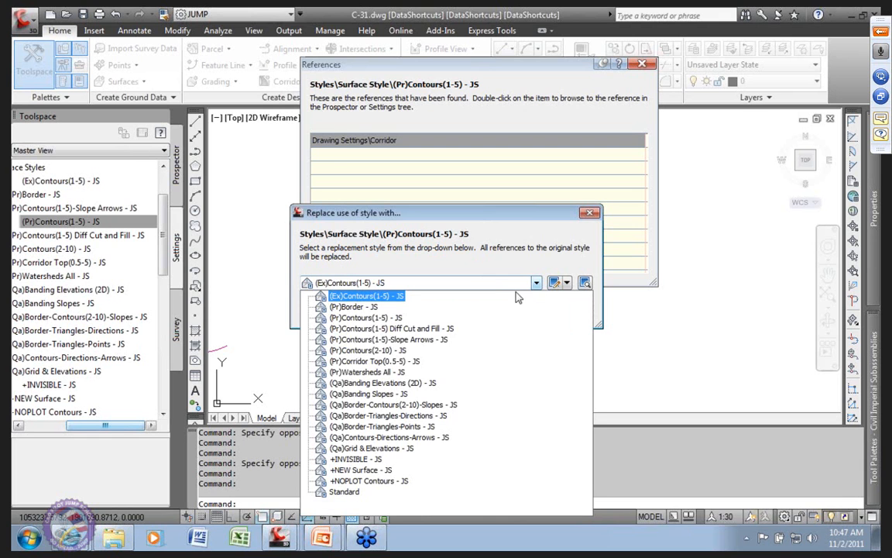
left_click(407, 364)
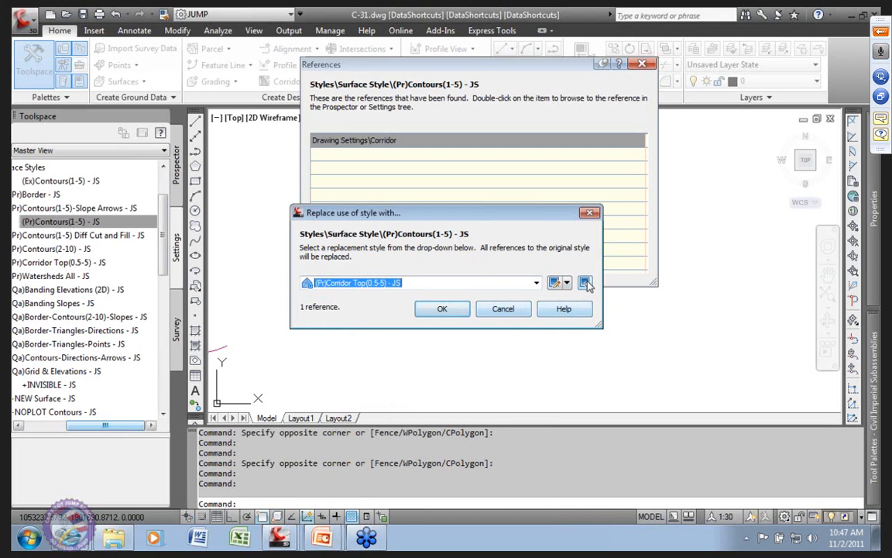
left_click(437, 310)
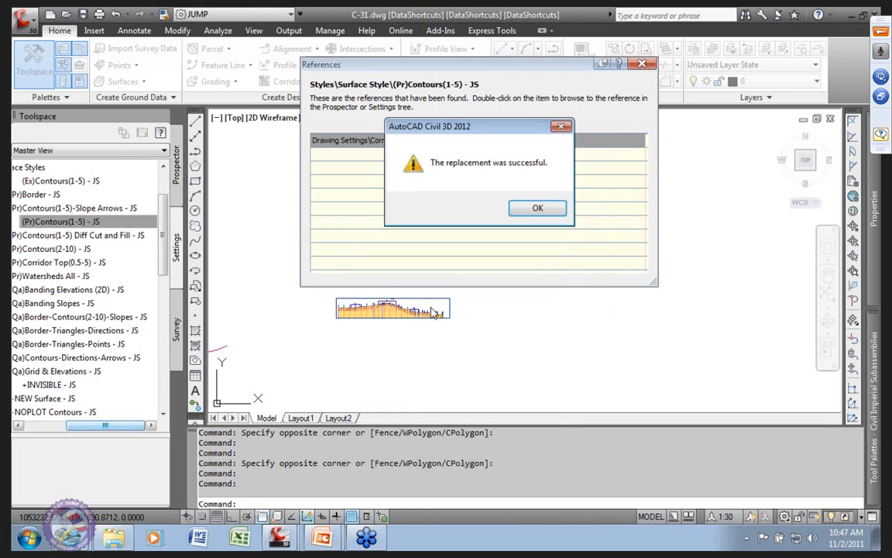
left_click(534, 210)
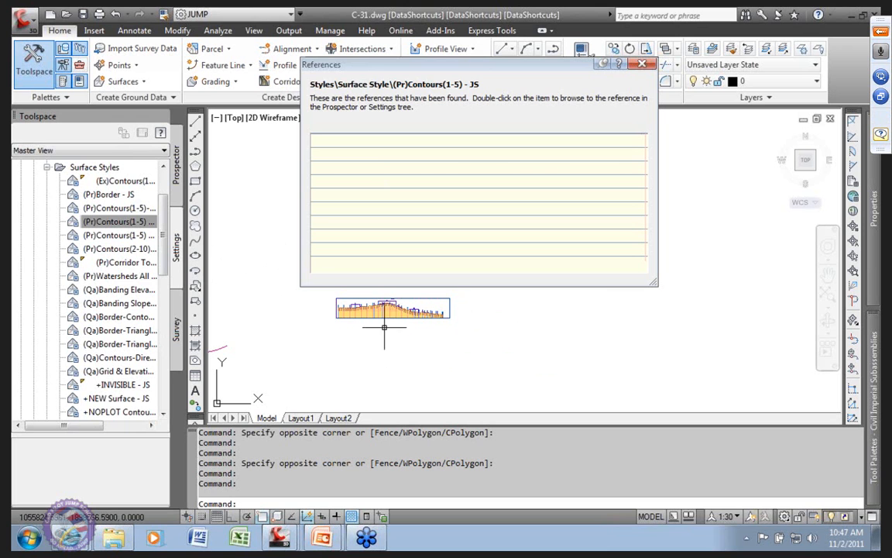
Find the references to the surface style (Ex)Contours(1-5) - JS and select the Drawing Settings\Surface entry
mouse_move(498, 356)
middle_mouse_down()
mouse_move(556, 362)
mouse_move(497, 356)
middle_mouse_up()
left_click(120, 182)
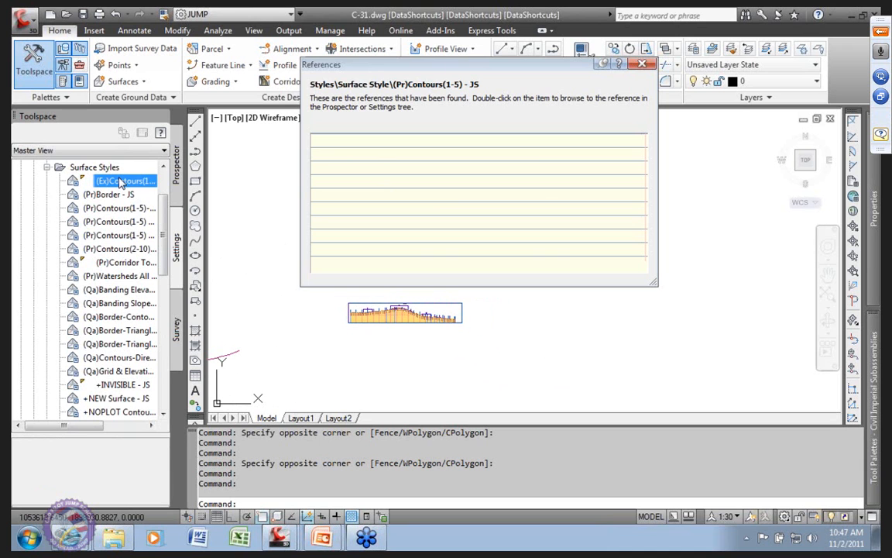
right_click(120, 182)
left_click(179, 225)
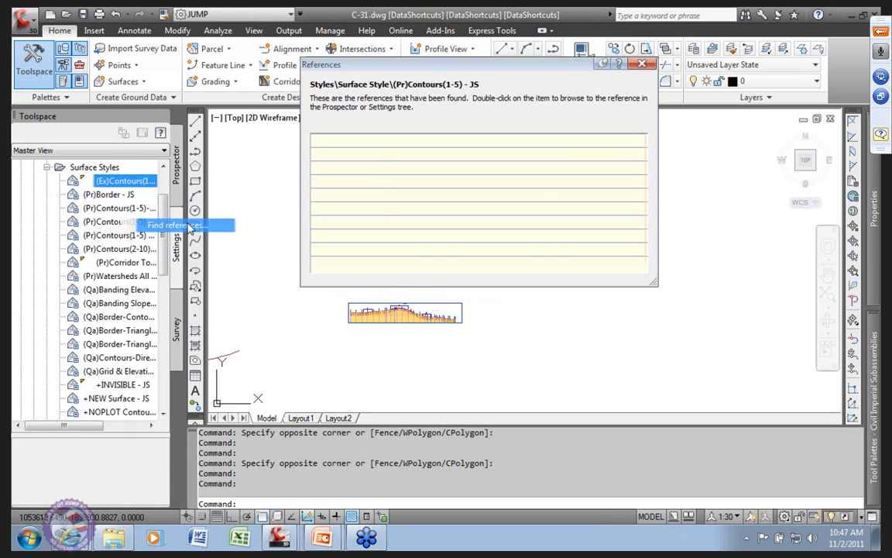
left_click(338, 142)
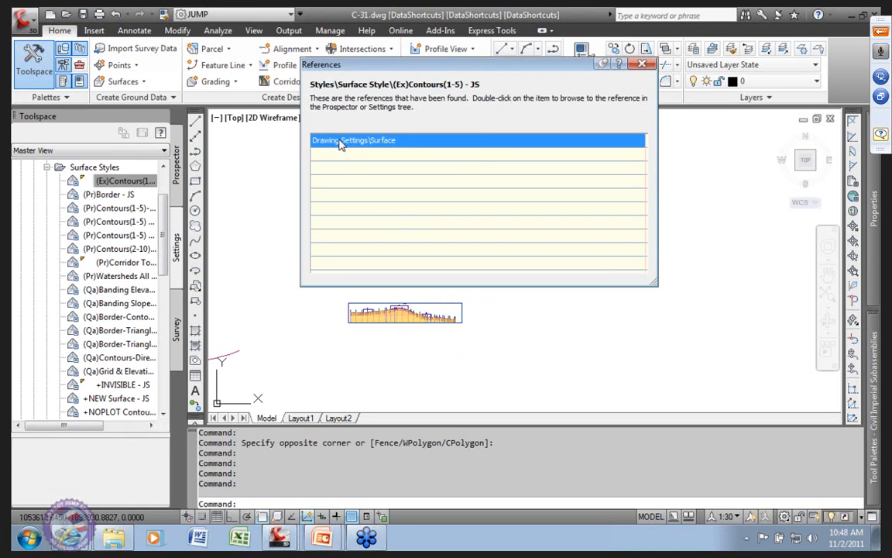
Replace the (Ex)Contours(1-5) - JS style in the Drawing Settings\Surface reference with the Standard style
right_click(341, 145)
left_click(387, 161)
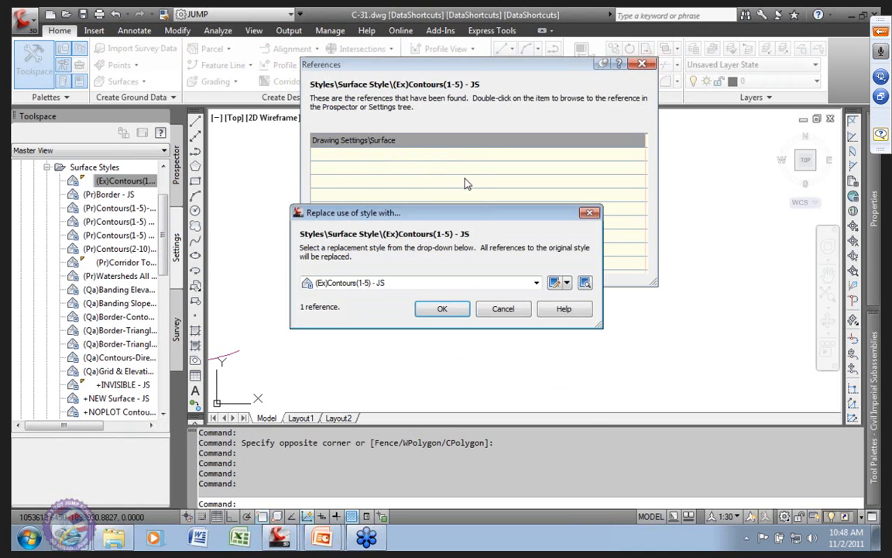
left_click(535, 283)
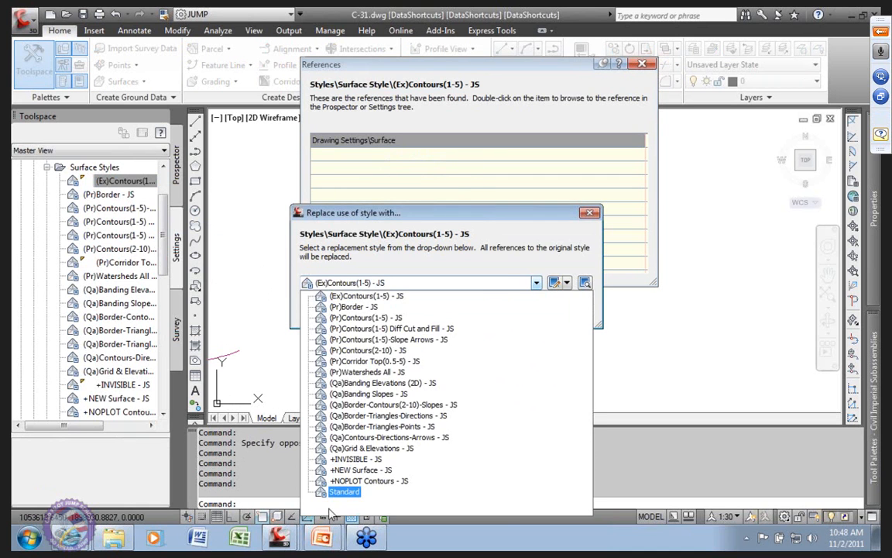
left_click(329, 515)
left_click(440, 308)
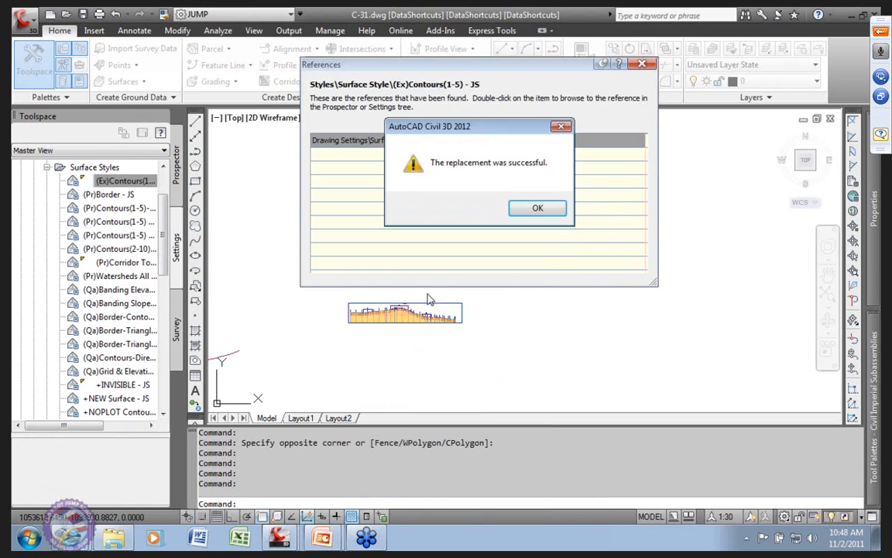
left_click(533, 206)
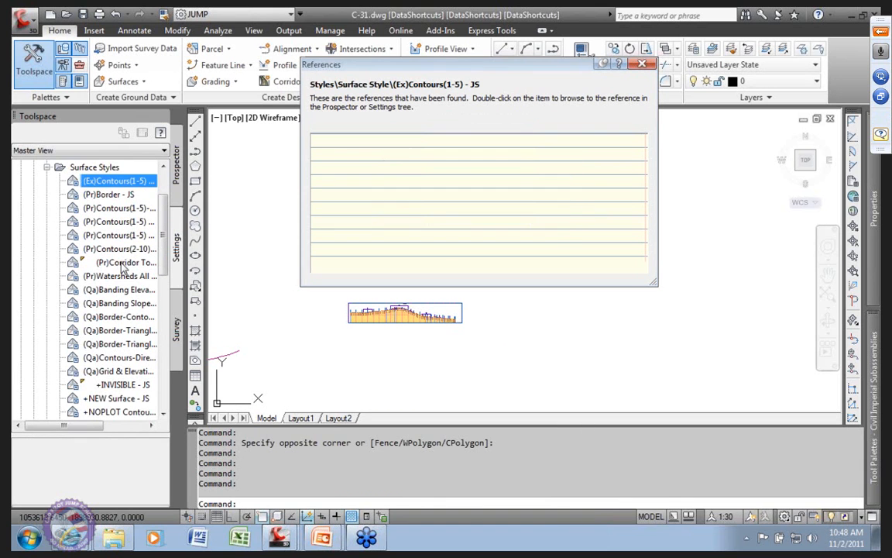
Replace all uses of the surface style (Pr)Corridor Top(0.5-5) - JS with the Standard style
right_click(145, 263)
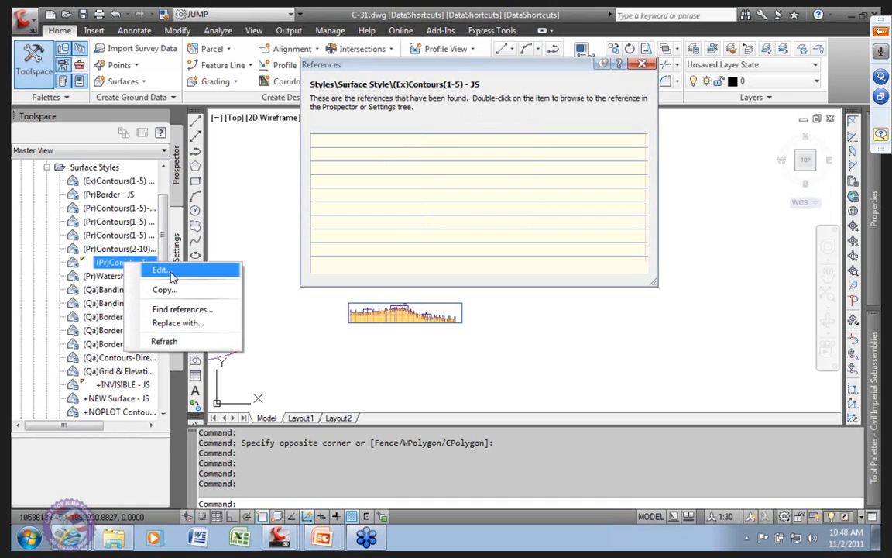
left_click(178, 322)
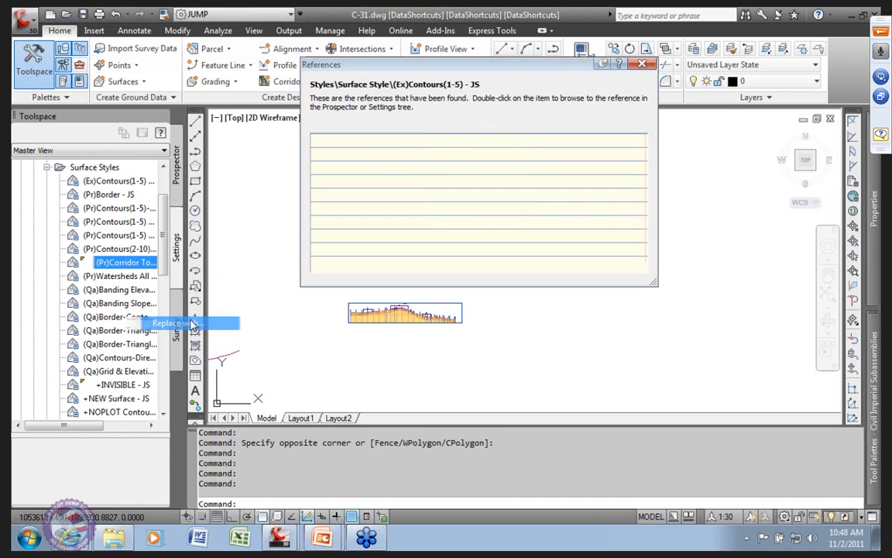
left_click(536, 282)
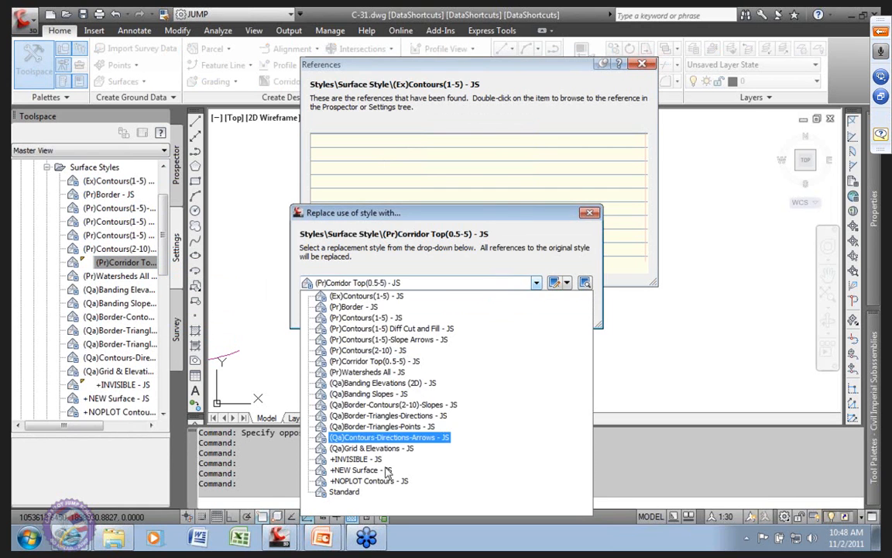
left_click(353, 490)
left_click(442, 308)
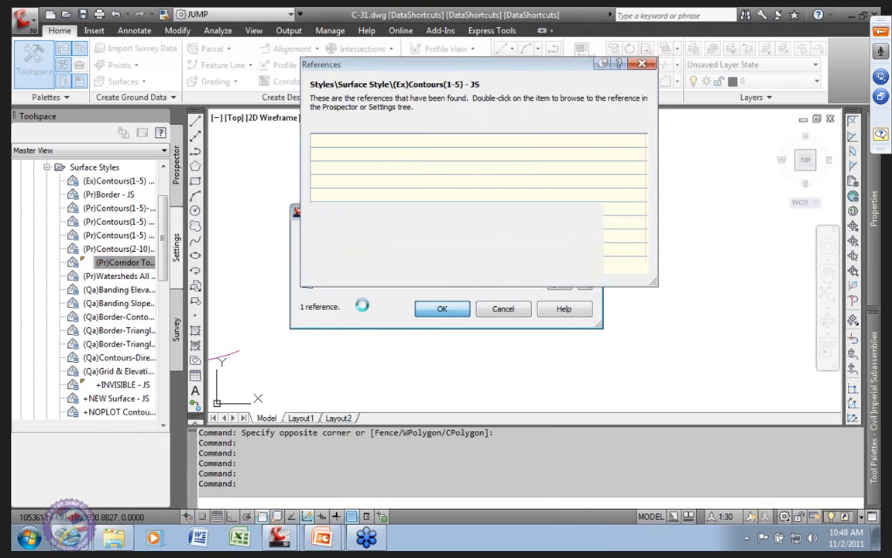
Try to replace all uses of the surface style +INVISIBLE - JS with the Standard style
left_click(128, 385)
right_click(133, 385)
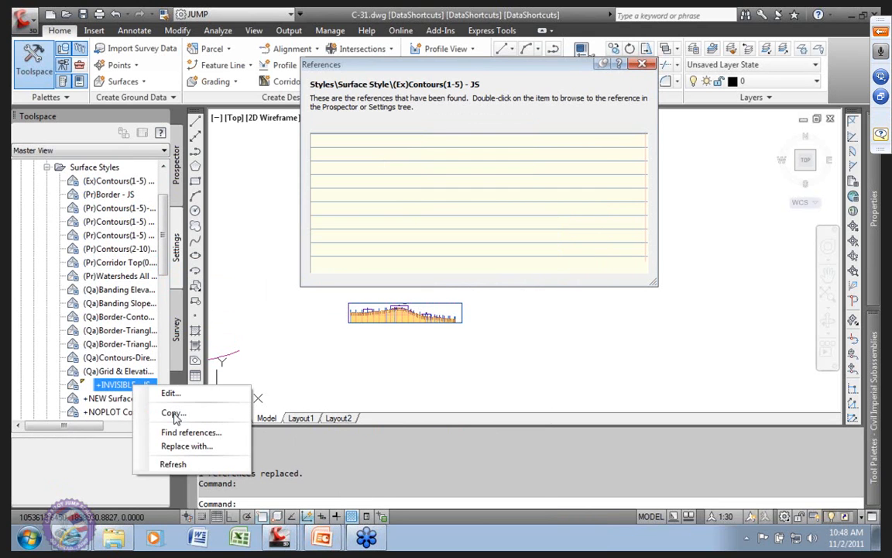
left_click(186, 446)
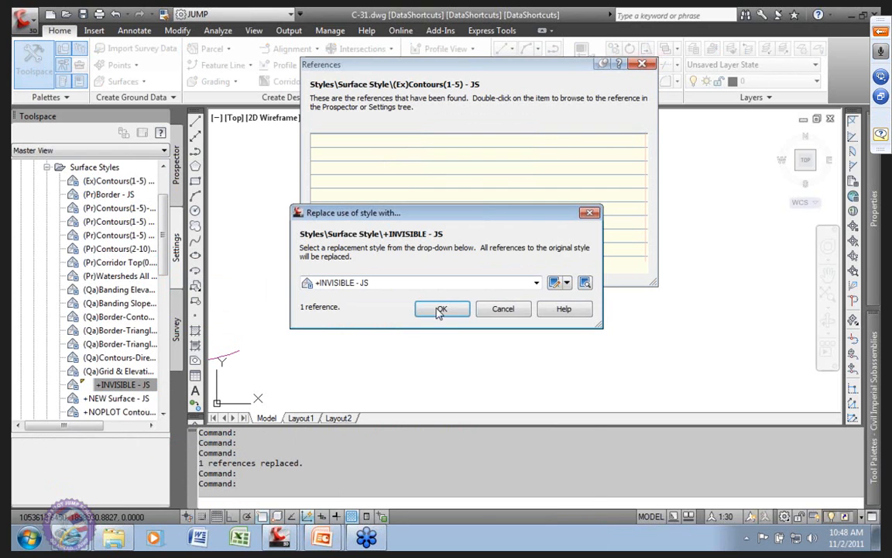
left_click(535, 284)
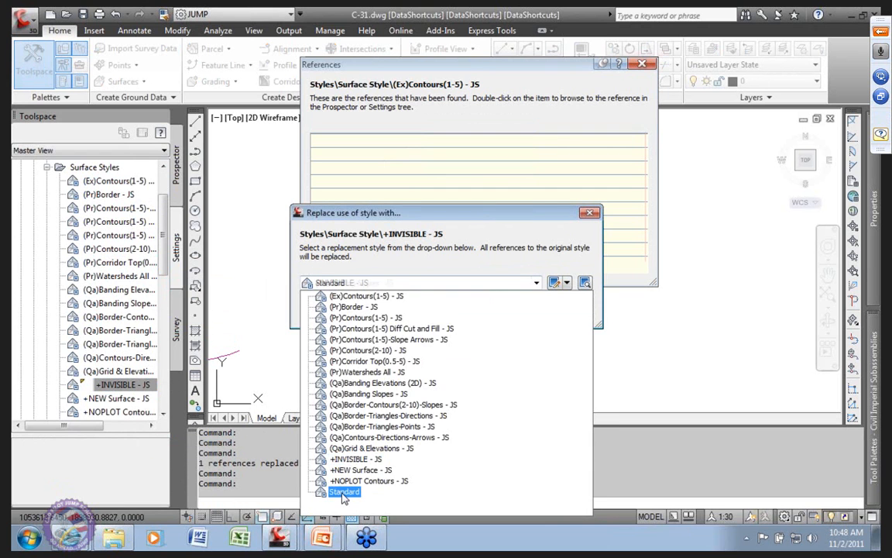
left_click(340, 492)
left_click(442, 308)
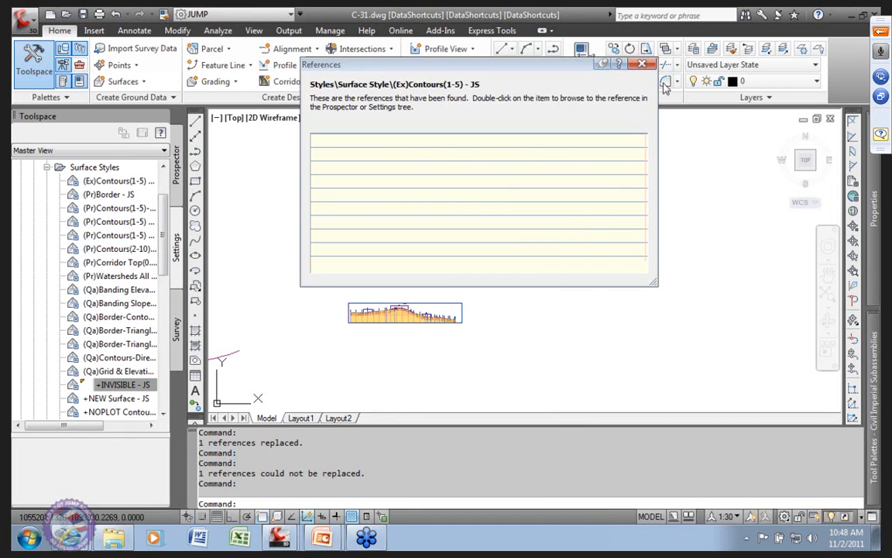
Close the list of style references and bring the alignment into view beside the profile view
left_click(641, 65)
middle_click_drag(209, 346, 373, 332)
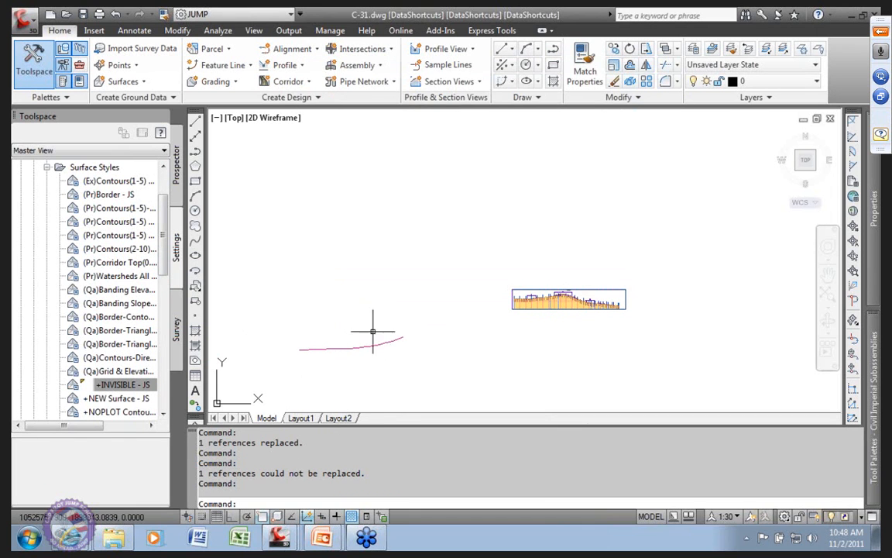
Apply +INVISIBLE - JS as the surface style of surface 20-EG in its surface properties
left_click_drag(163, 223, 163, 163)
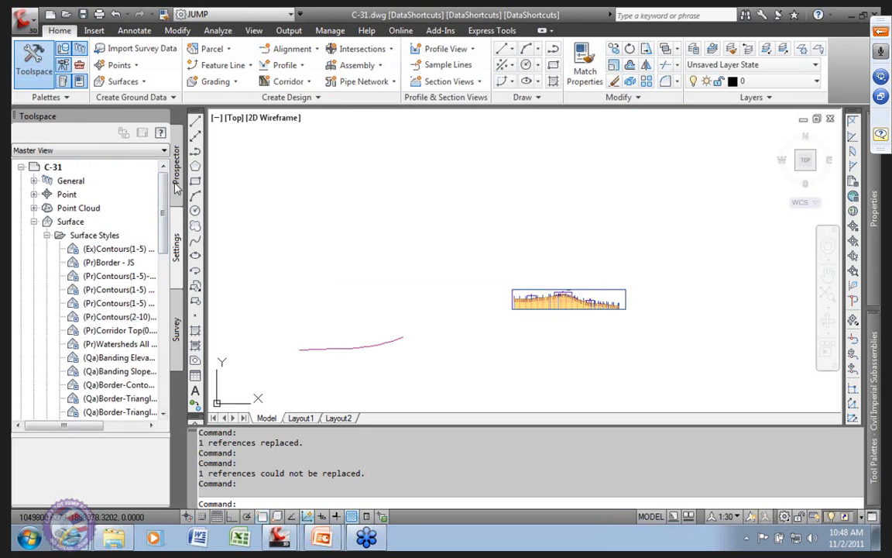
left_click(177, 188)
left_click(80, 235)
left_click(48, 235)
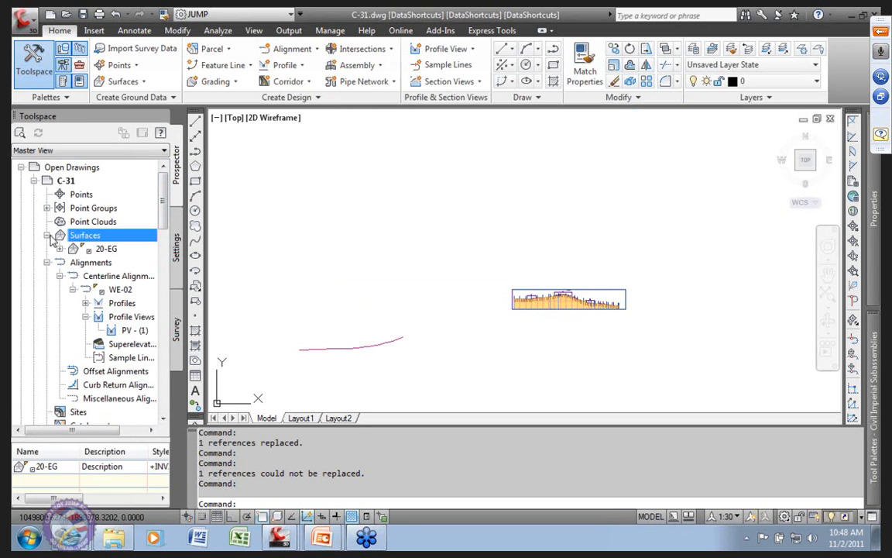
right_click(106, 250)
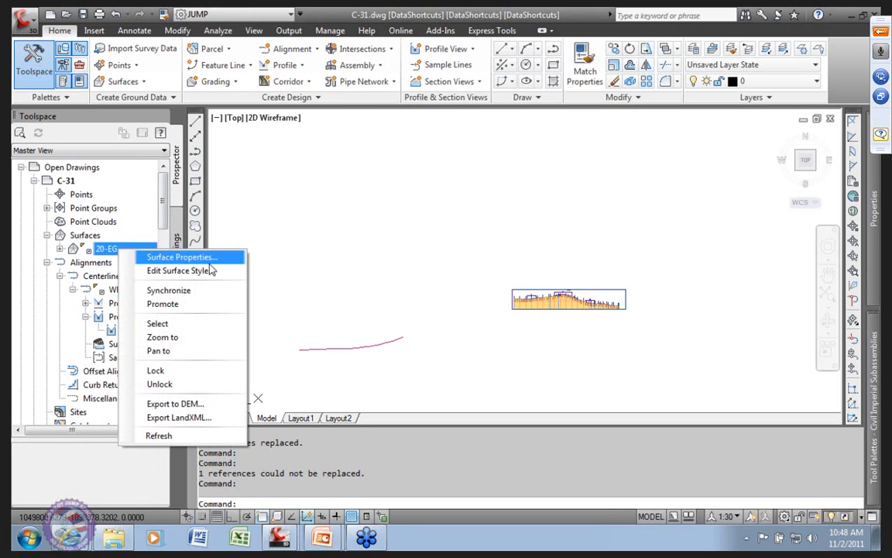
left_click(186, 258)
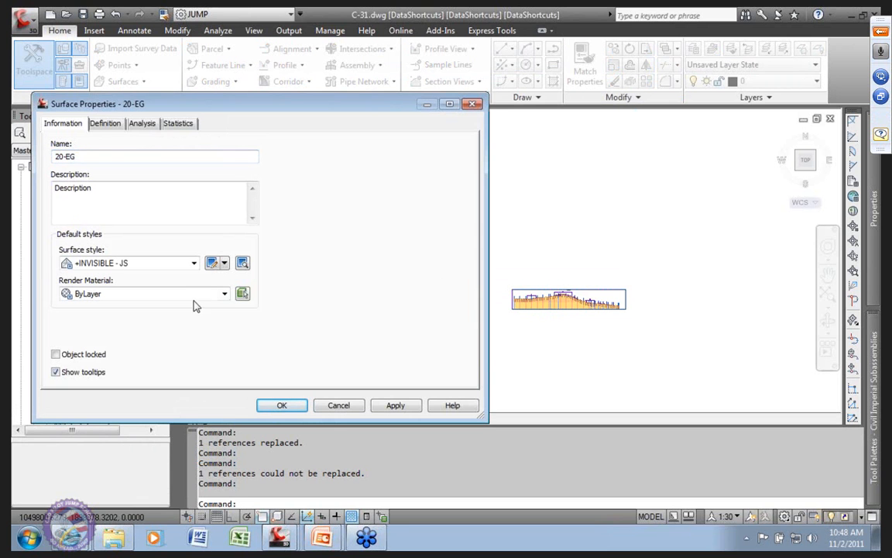
left_click(194, 263)
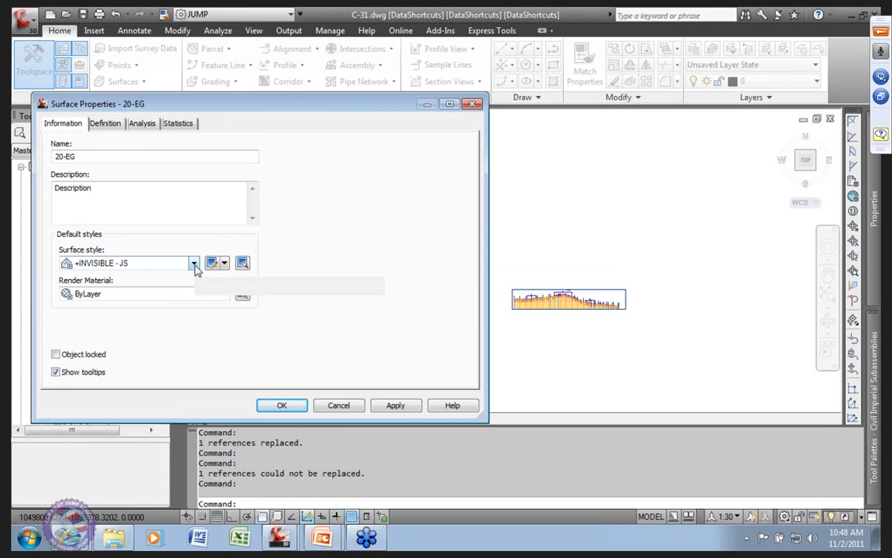
left_click(178, 256)
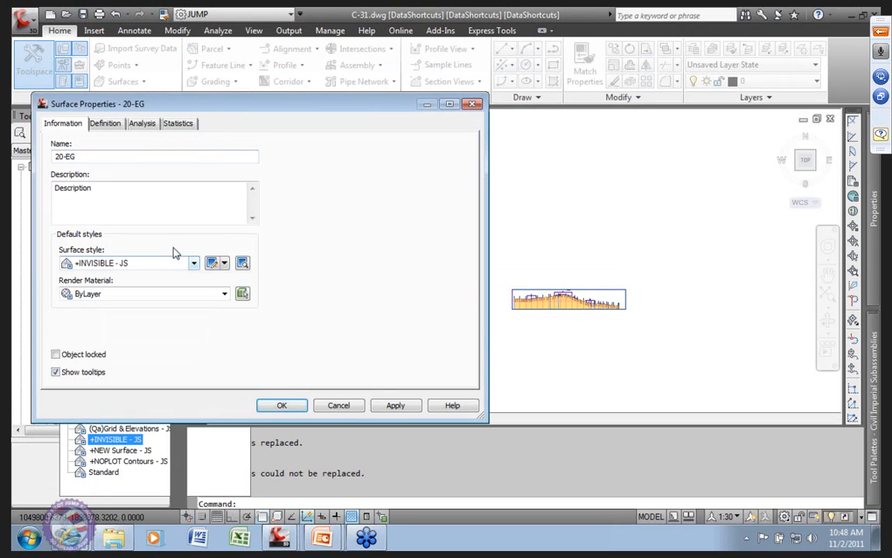
left_click(395, 405)
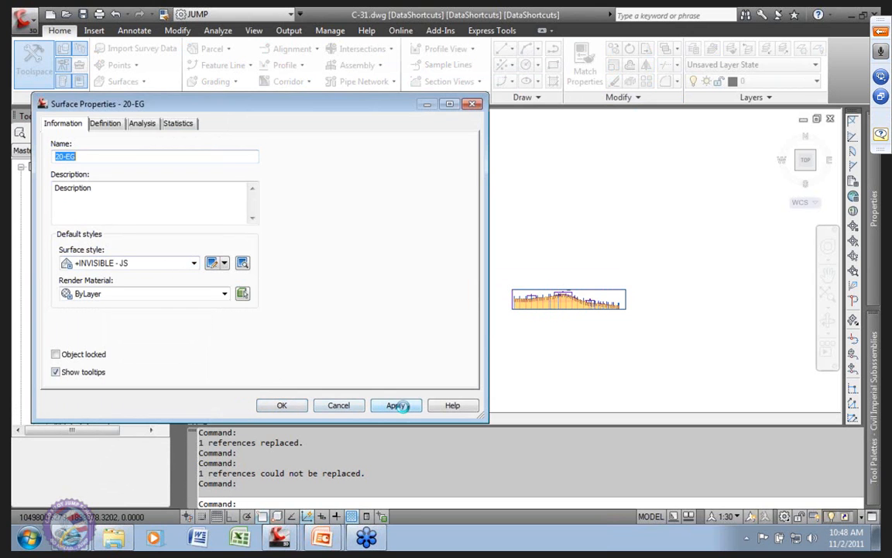
left_click(284, 406)
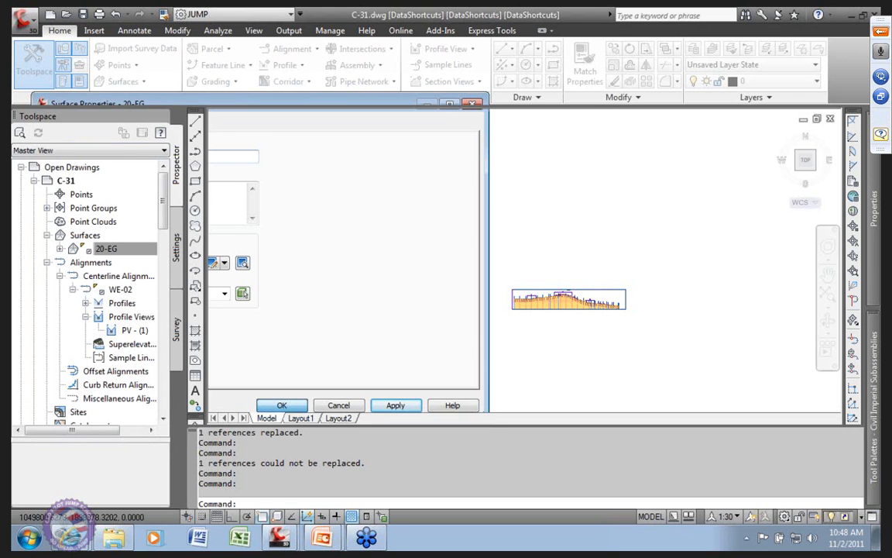
Try again to replace every reference to the surface style +INVISIBLE - JS with the Standard style
left_click(176, 247)
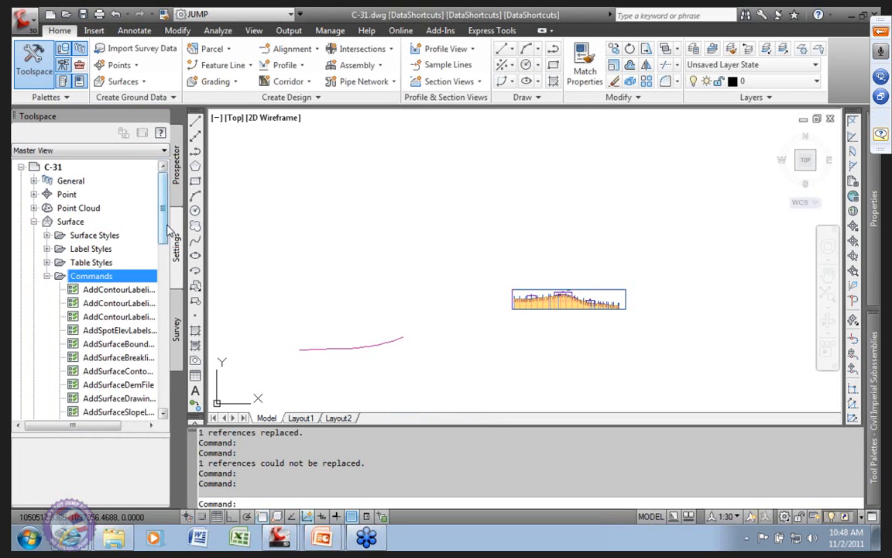
left_click(73, 277)
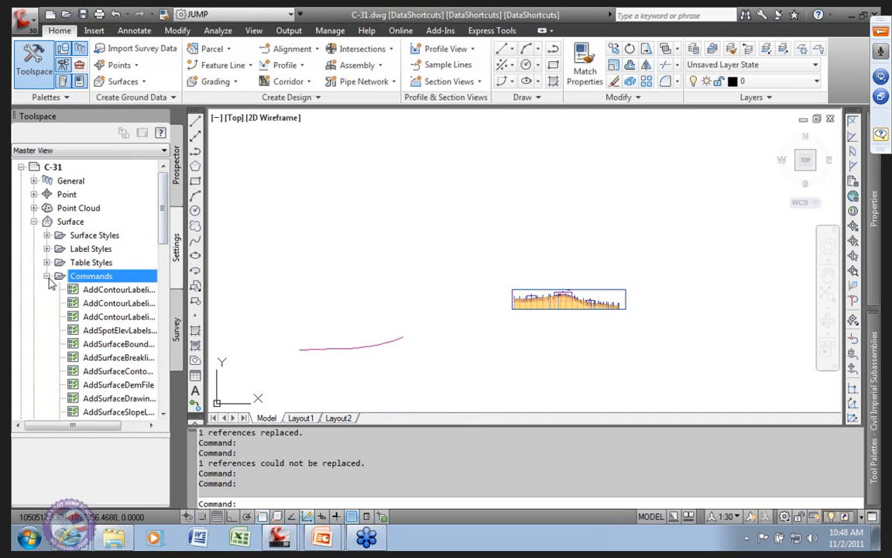
left_click(46, 276)
left_click(46, 234)
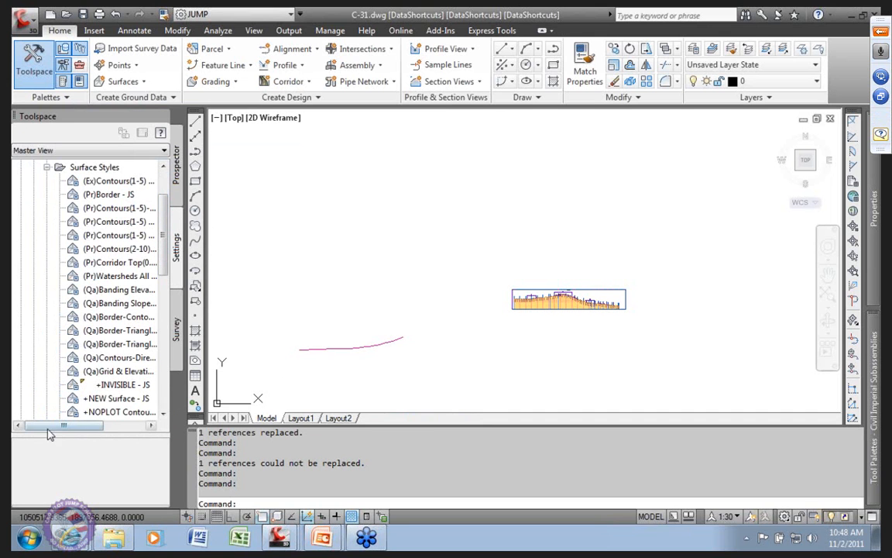
left_click(52, 385)
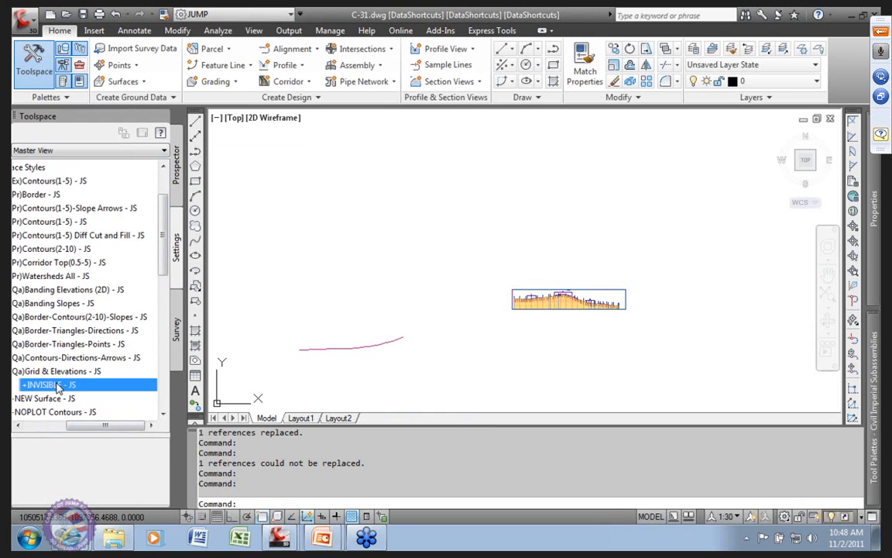
right_click(56, 385)
left_click(124, 444)
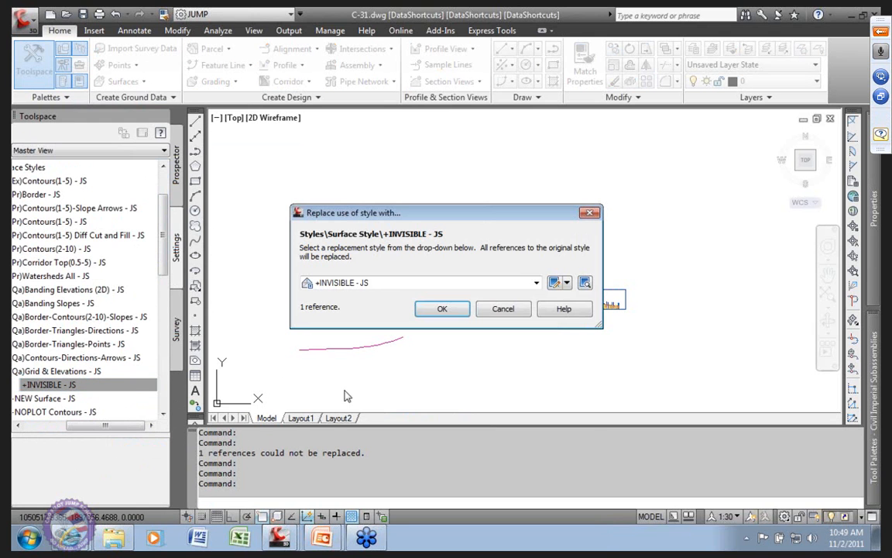
left_click(536, 282)
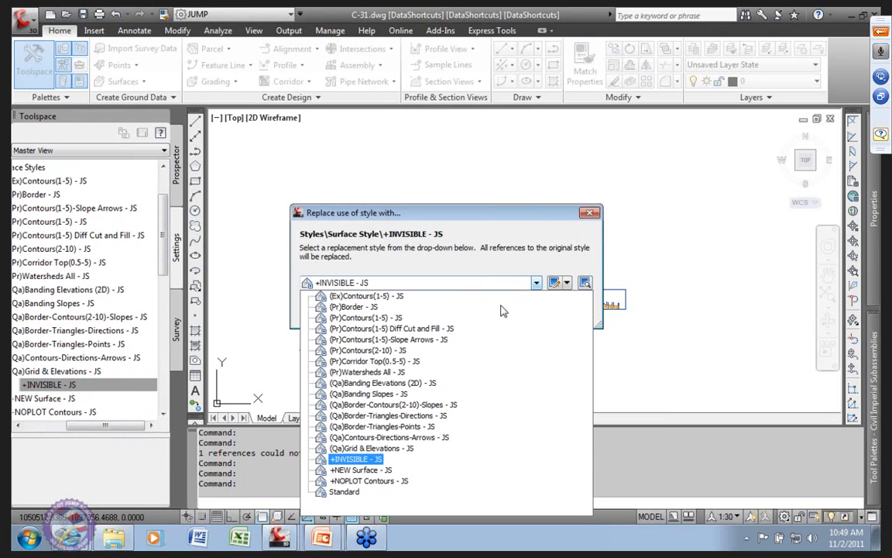
left_click(351, 498)
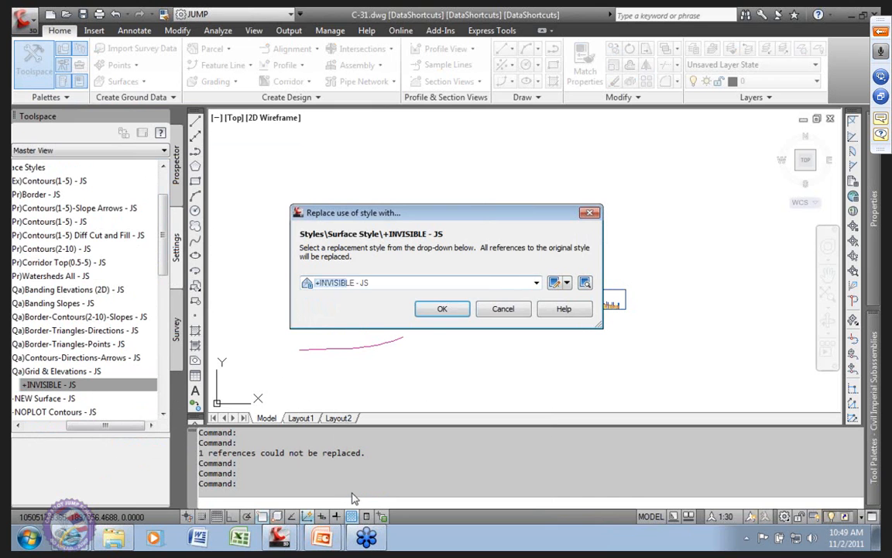
left_click(442, 309)
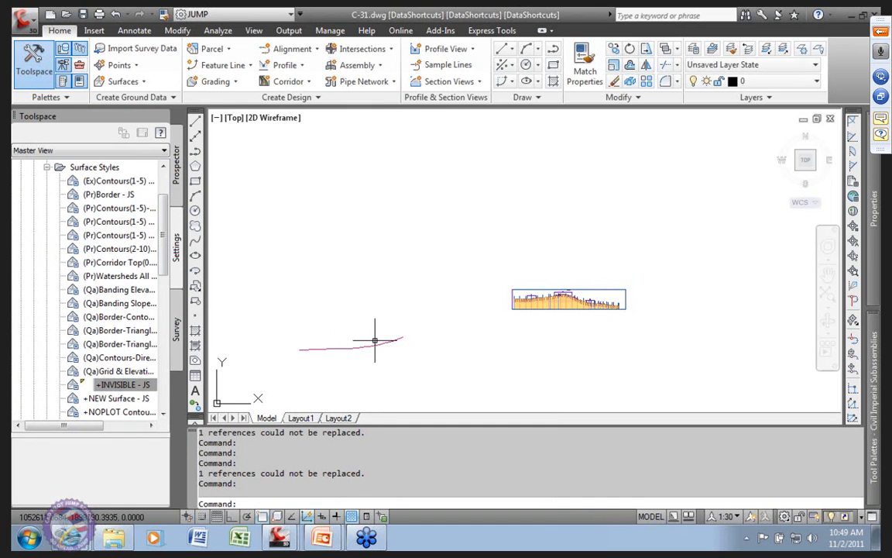
middle_click_drag(375, 339, 417, 346)
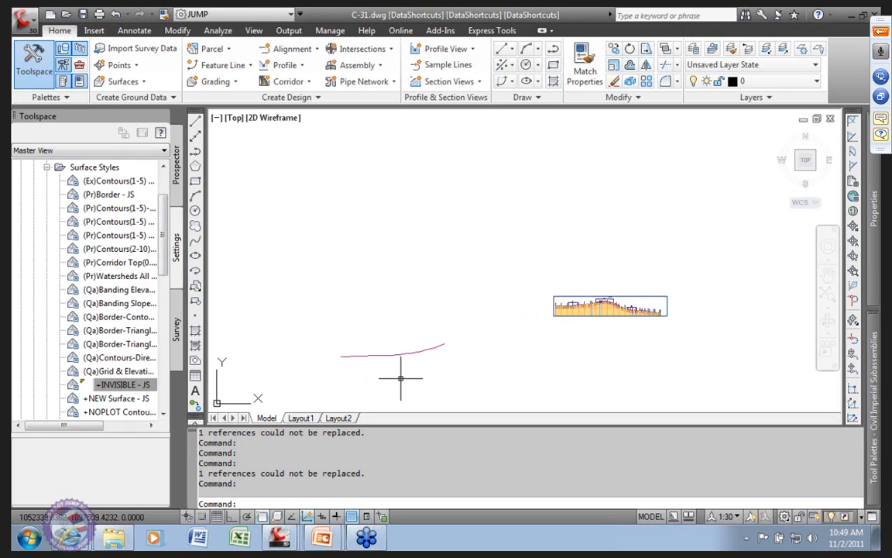
scroll(108, 346, "up", 2)
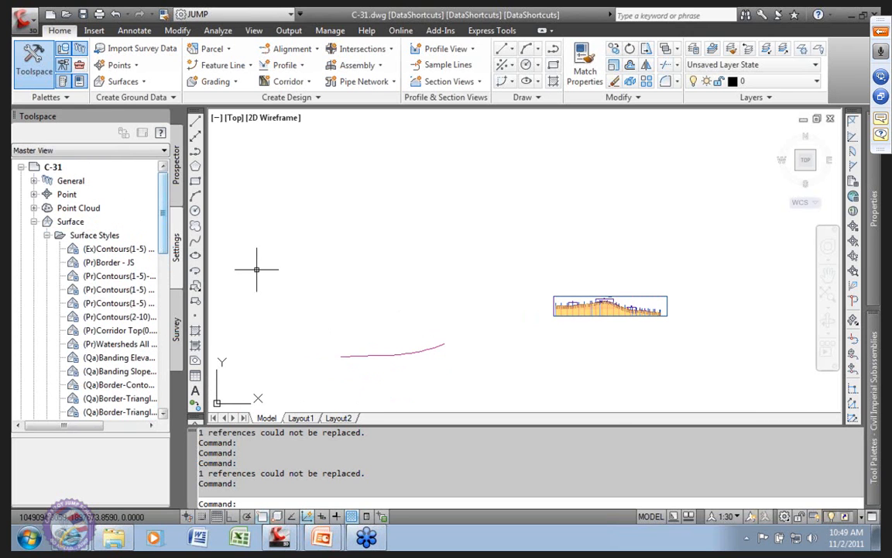
mouse_move(449, 380)
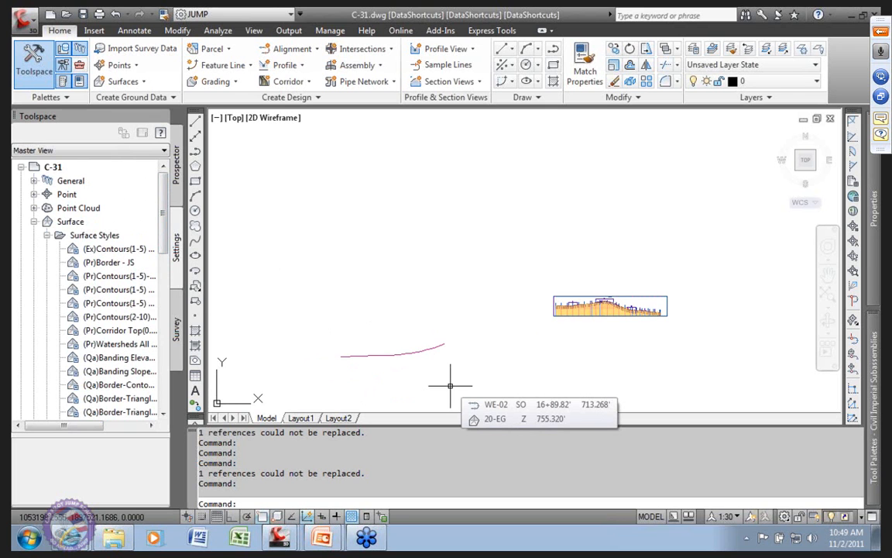
Find the references to +INVISIBLE - JS, try to replace its use in Tin Surface\20-EG with Standard, and close the references list
left_click_drag(163, 218, 164, 270)
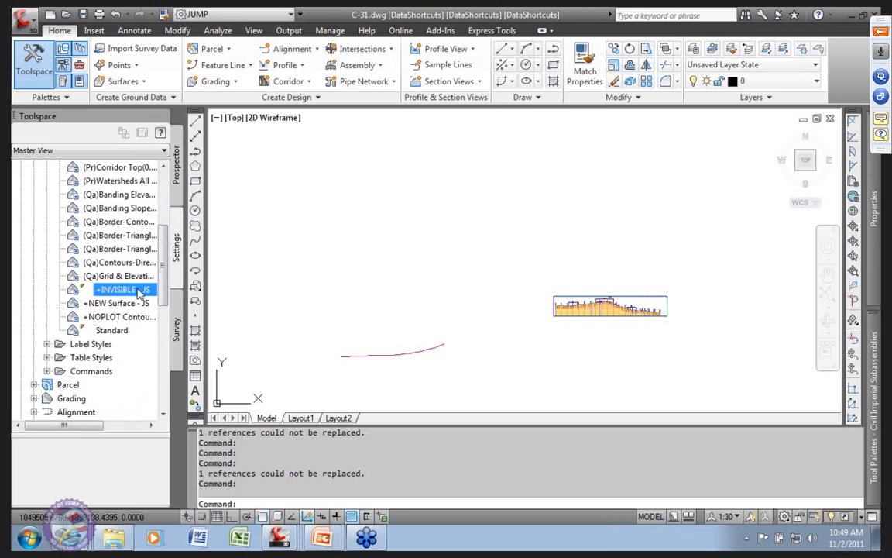
right_click(139, 292)
left_click(220, 335)
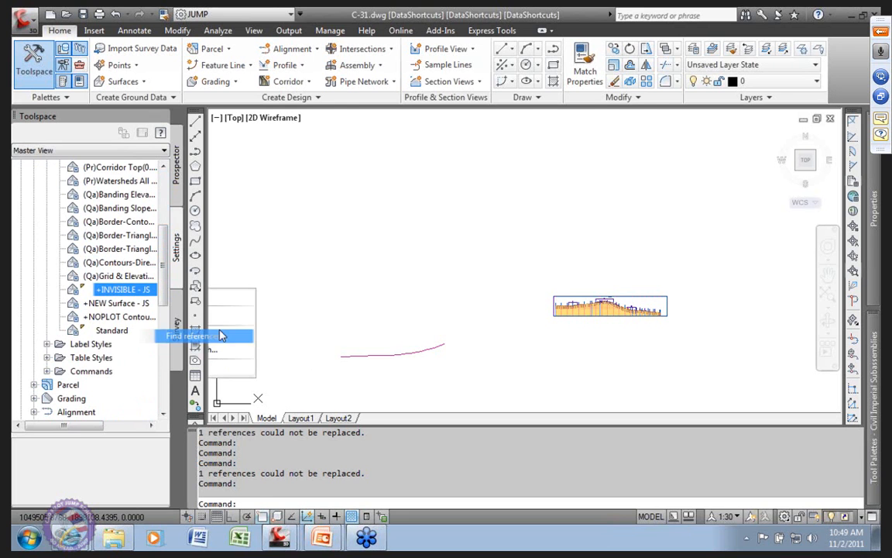
left_click(358, 148)
right_click(359, 147)
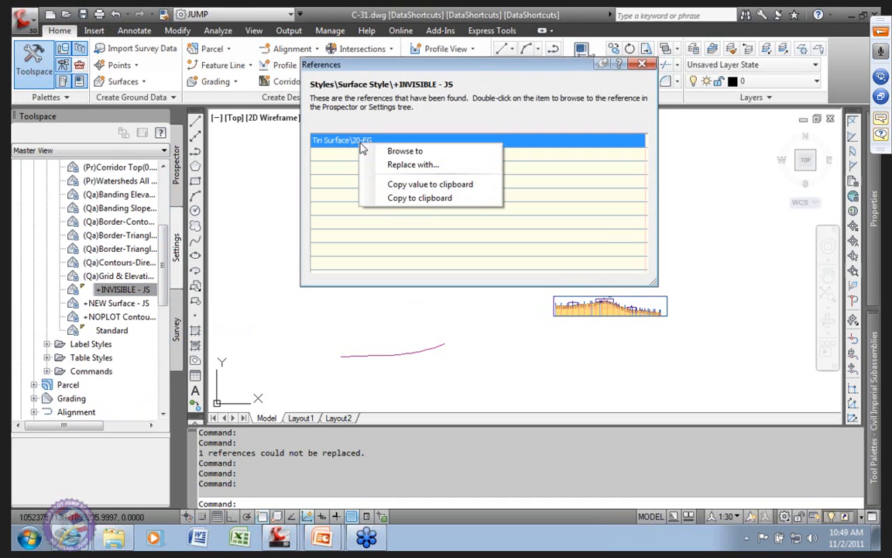
left_click(408, 164)
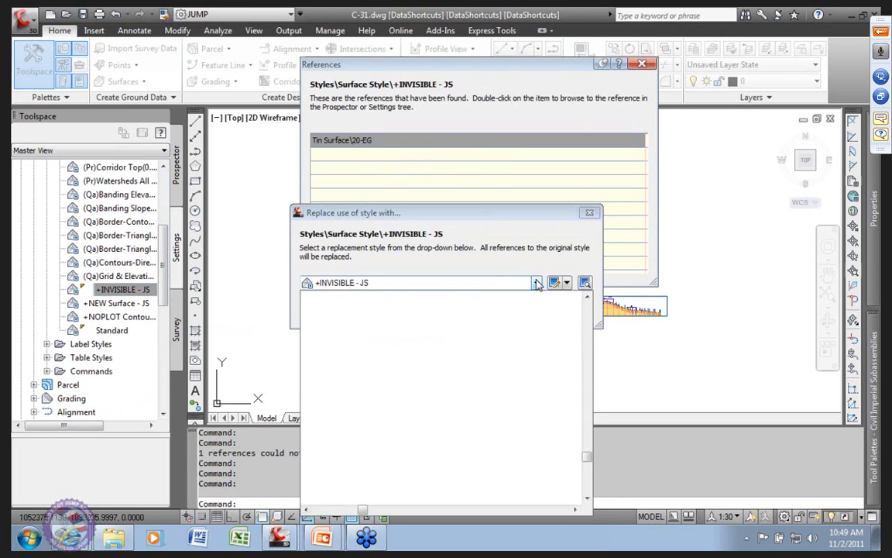
left_click(536, 284)
left_click(350, 497)
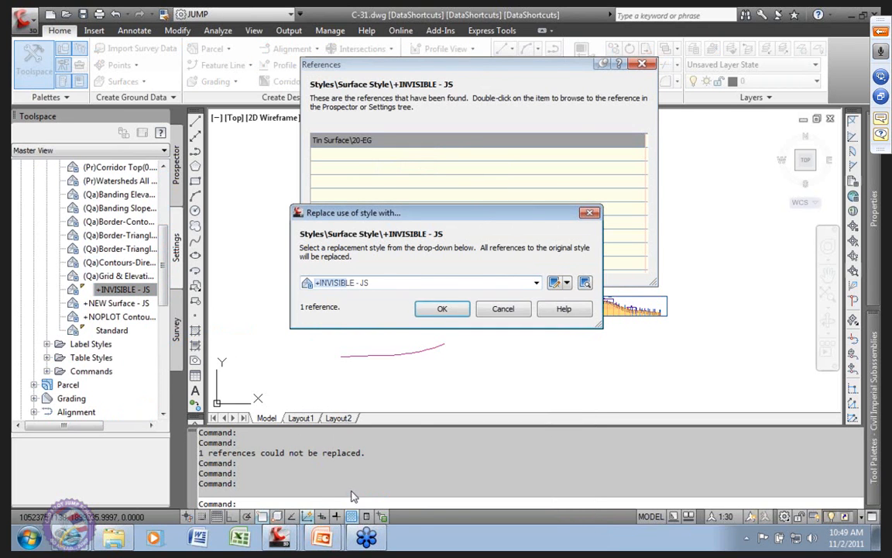
left_click(452, 308)
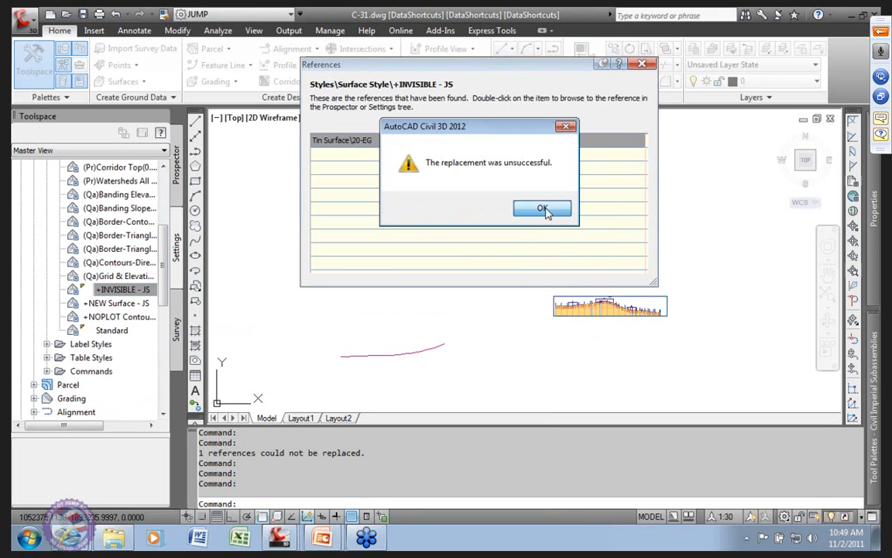
left_click(542, 209)
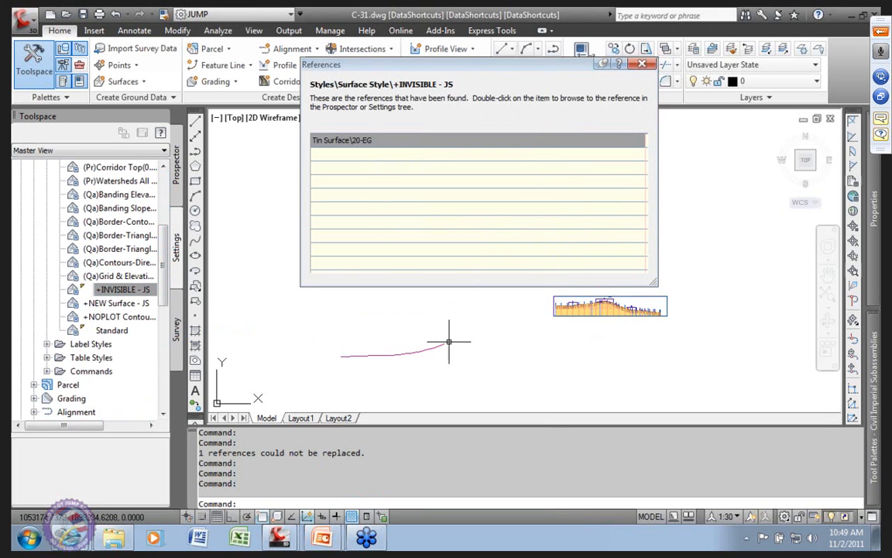
mouse_move(357, 336)
middle_mouse_down()
mouse_move(372, 350)
mouse_move(357, 337)
middle_mouse_up()
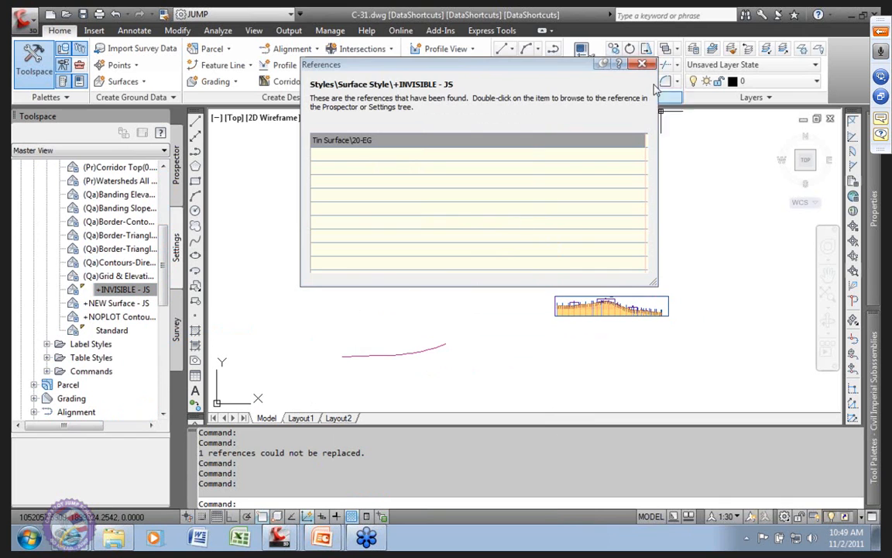
left_click(642, 64)
Set the surface style of surface 20-EG to Standard in its surface properties and apply it
middle_click_drag(241, 332, 293, 331)
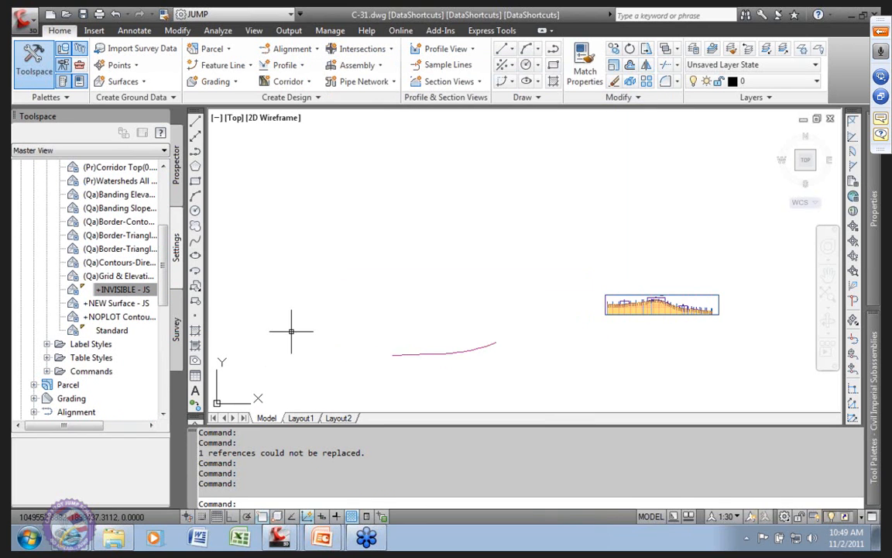
scroll(163, 290, "up", 1)
scroll(34, 232, "up", 4)
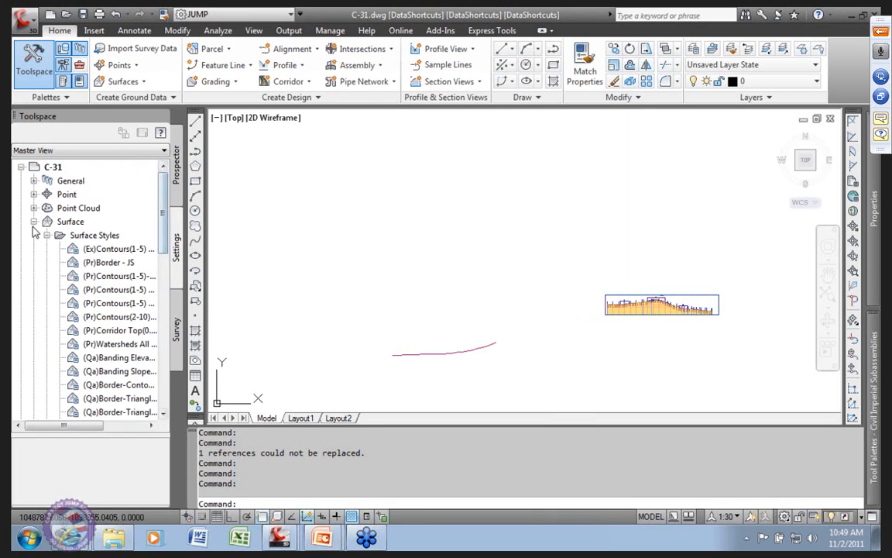
left_click(177, 166)
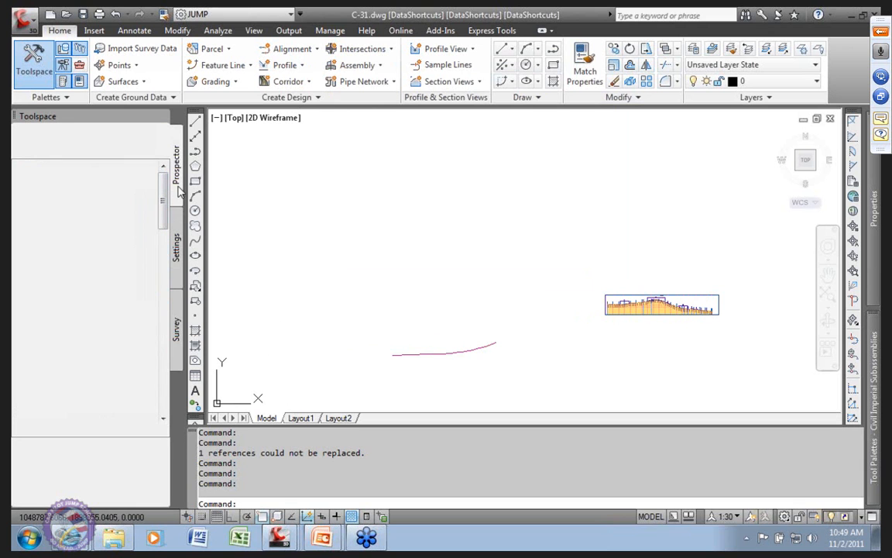
right_click(121, 249)
left_click(60, 248)
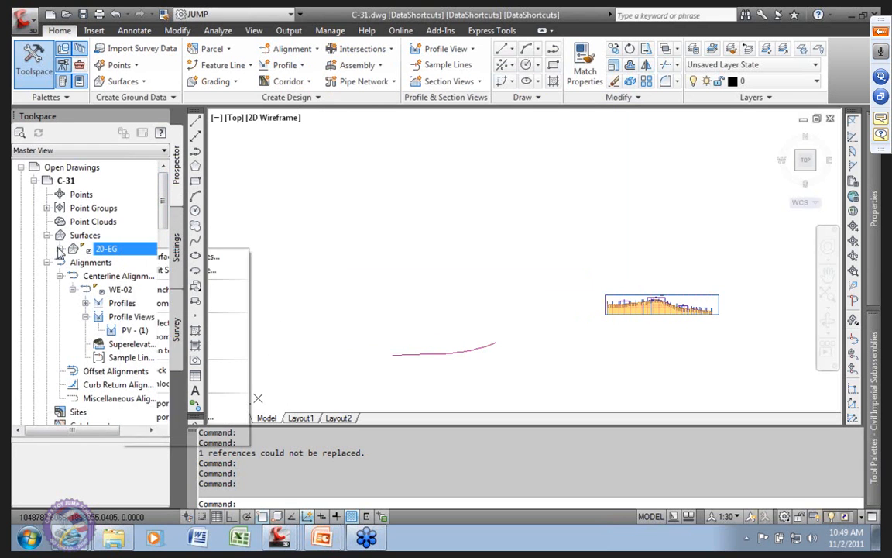
right_click(112, 249)
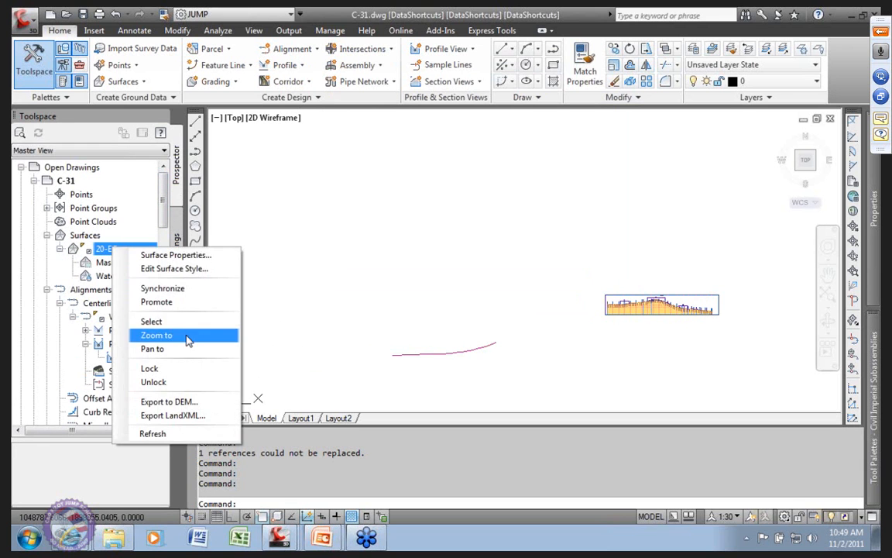
left_click(176, 255)
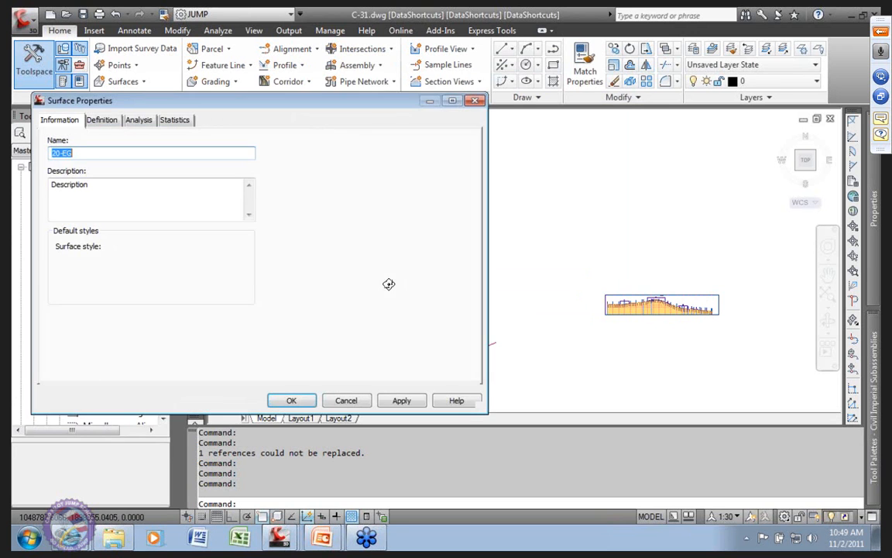
left_click(193, 263)
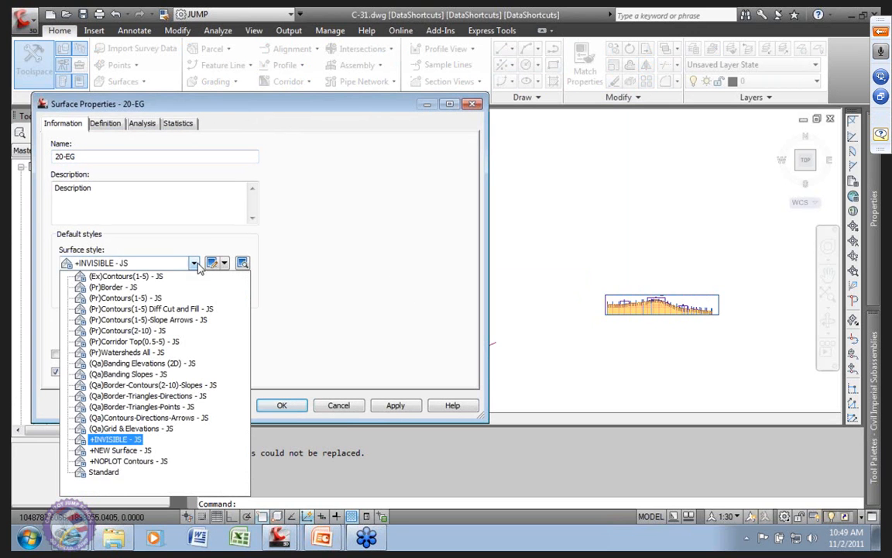
left_click(103, 472)
left_click(394, 405)
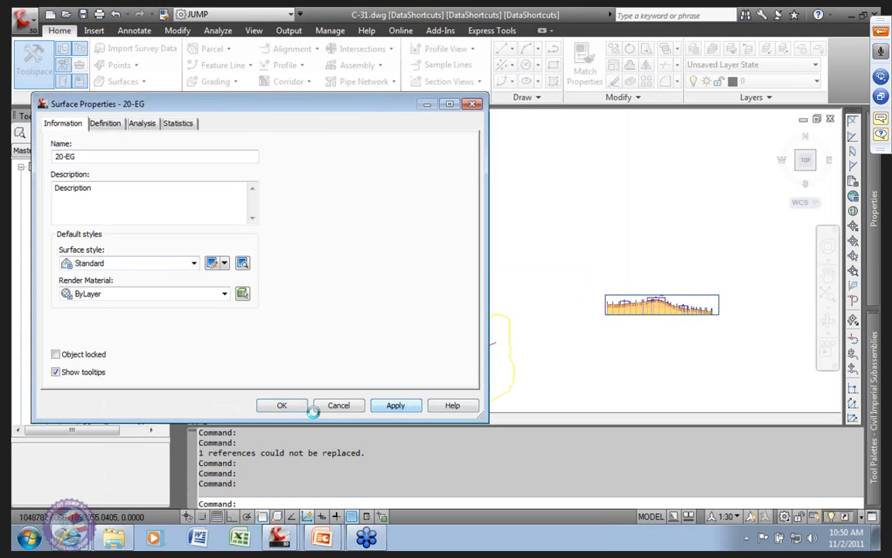
Accept and close the surface properties of 20-EG, and examine the surface boundary and profile view in the drawing
left_click(284, 406)
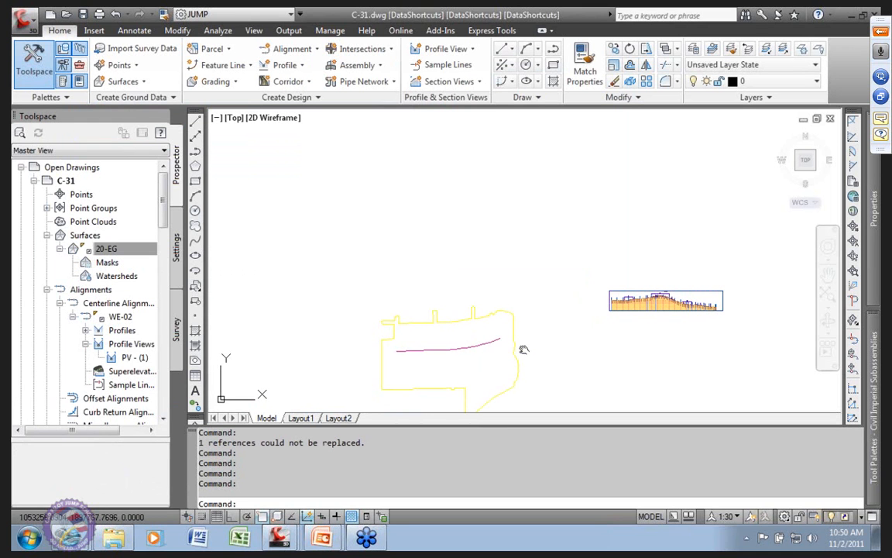
middle_click_drag(524, 350, 498, 304)
scroll(503, 308, "down", 3)
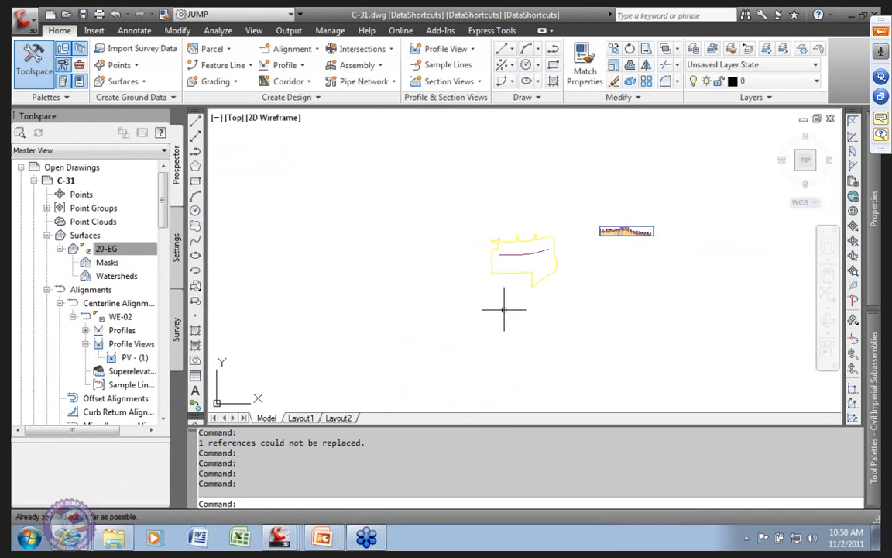
scroll(522, 285, "up", 6)
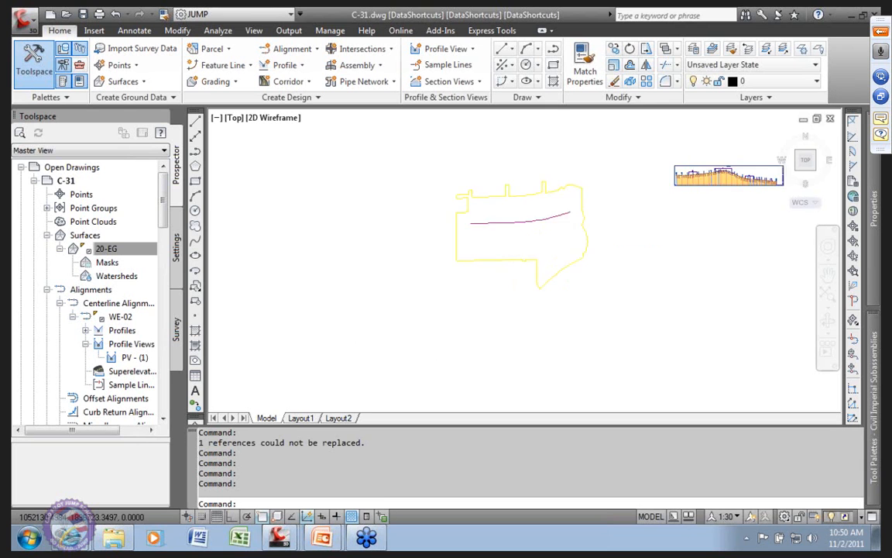
middle_click_drag(522, 285, 396, 358)
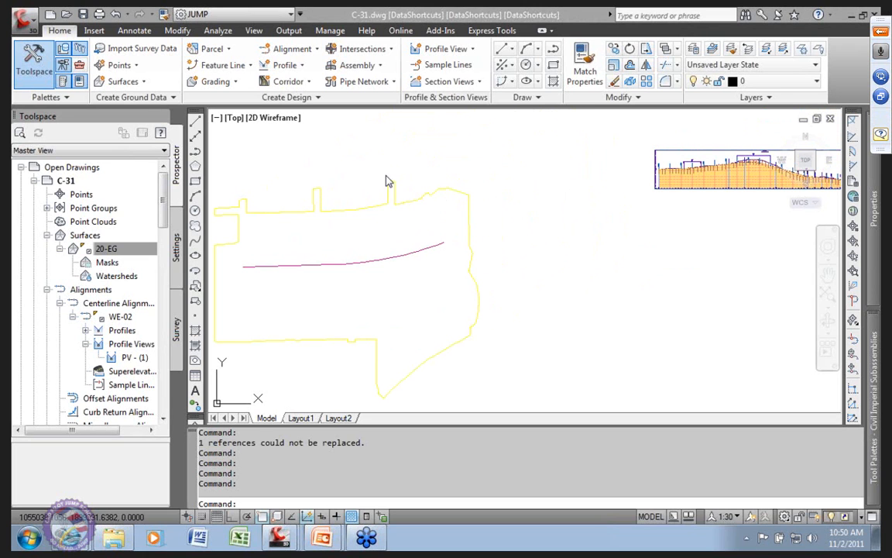
mouse_move(360, 172)
middle_mouse_down()
mouse_move(357, 179)
mouse_move(484, 185)
mouse_move(419, 186)
middle_mouse_up()
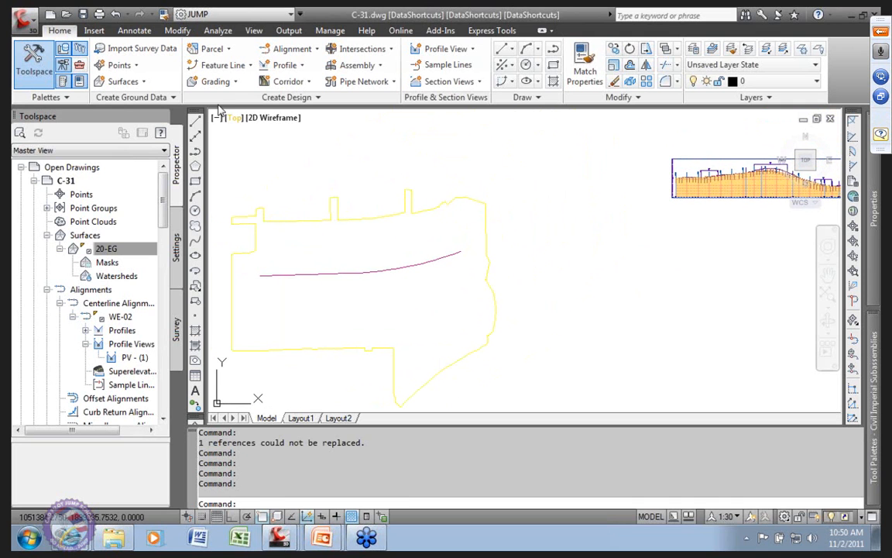
Purge all listed unused styles from drawing C-31 with every style left checked, and save the drawing
left_click(331, 31)
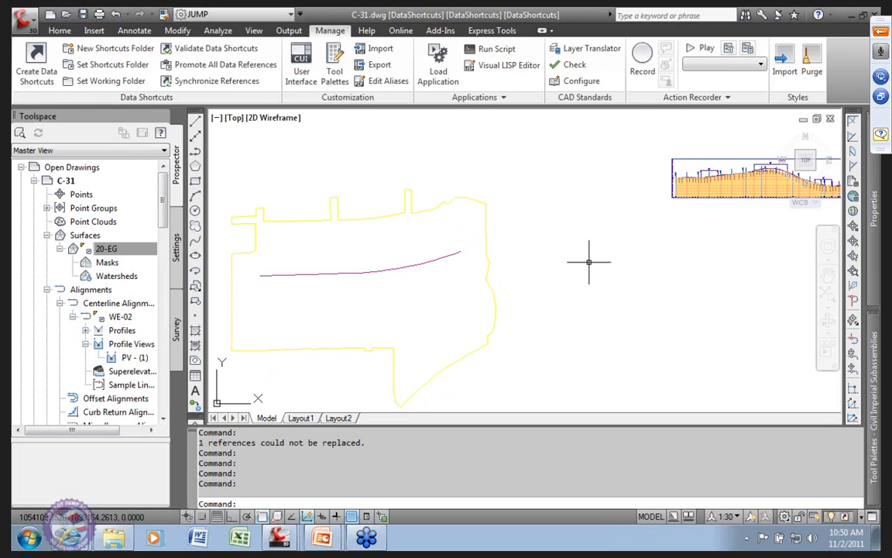
left_click(811, 62)
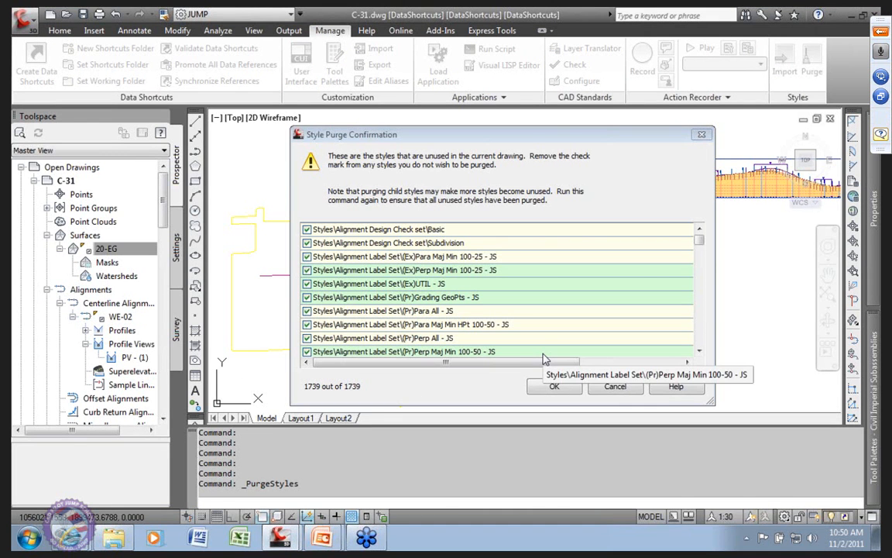
left_click_drag(519, 142, 501, 81)
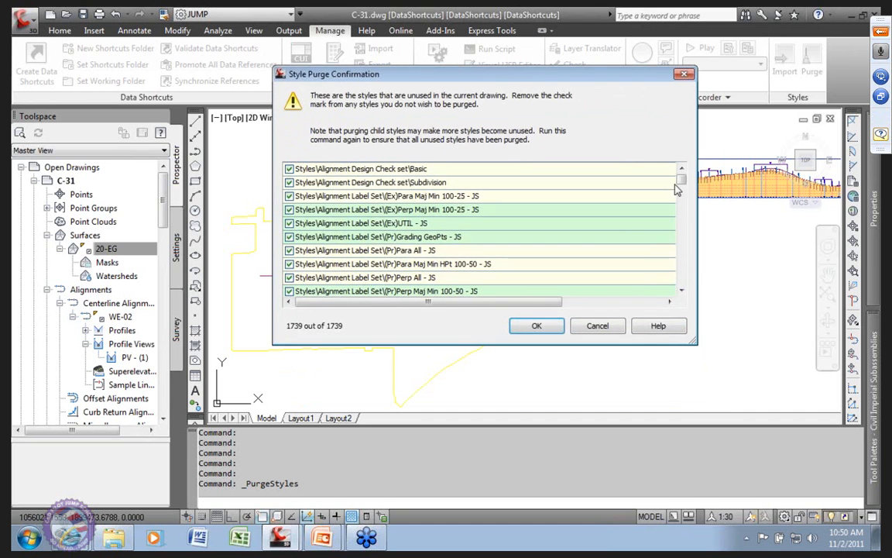
mouse_move(681, 180)
left_mouse_down()
mouse_move(688, 248)
mouse_move(679, 278)
mouse_move(680, 177)
left_mouse_up()
left_click(547, 326)
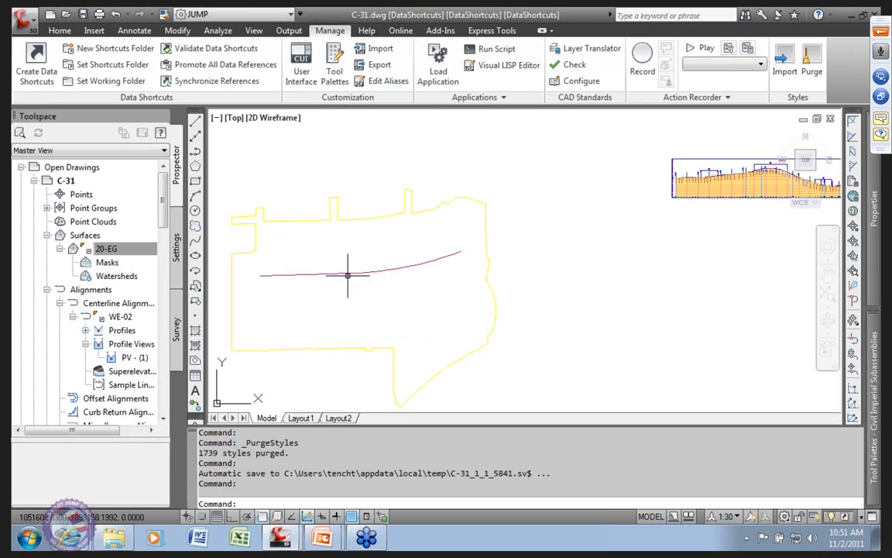
left_click(82, 15)
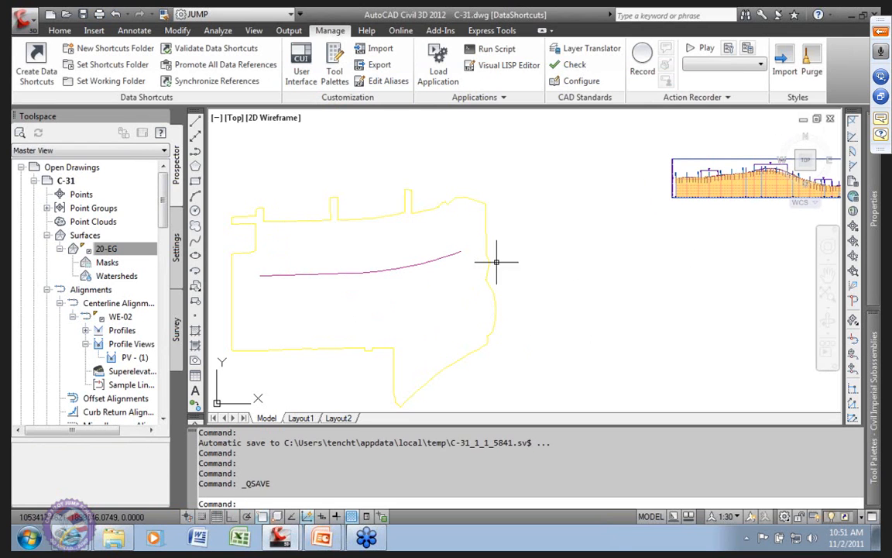
Run the style purge a second time to remove the newly unused feature line and label default styles, and save the drawing
left_click(811, 66)
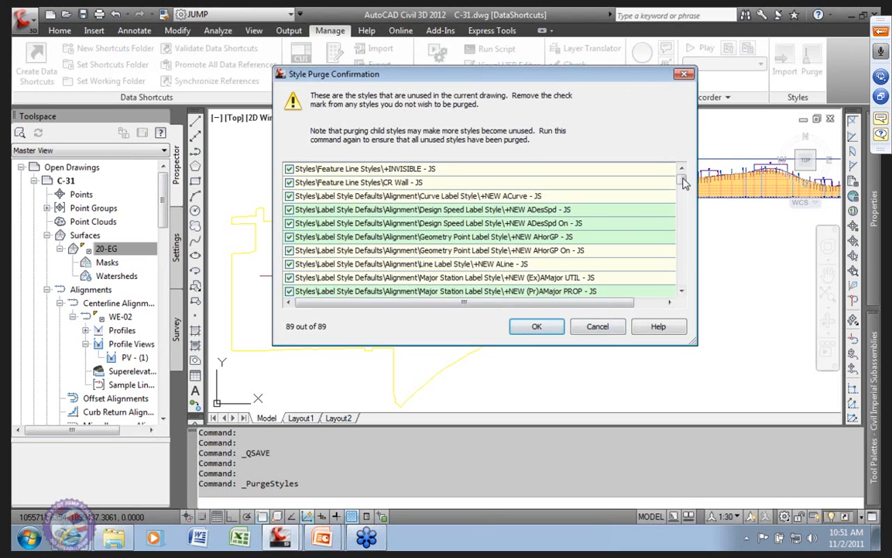
mouse_move(683, 182)
left_mouse_down()
mouse_move(682, 288)
mouse_move(692, 223)
mouse_move(683, 179)
mouse_move(688, 282)
mouse_move(682, 161)
mouse_move(685, 301)
mouse_move(683, 169)
left_mouse_up()
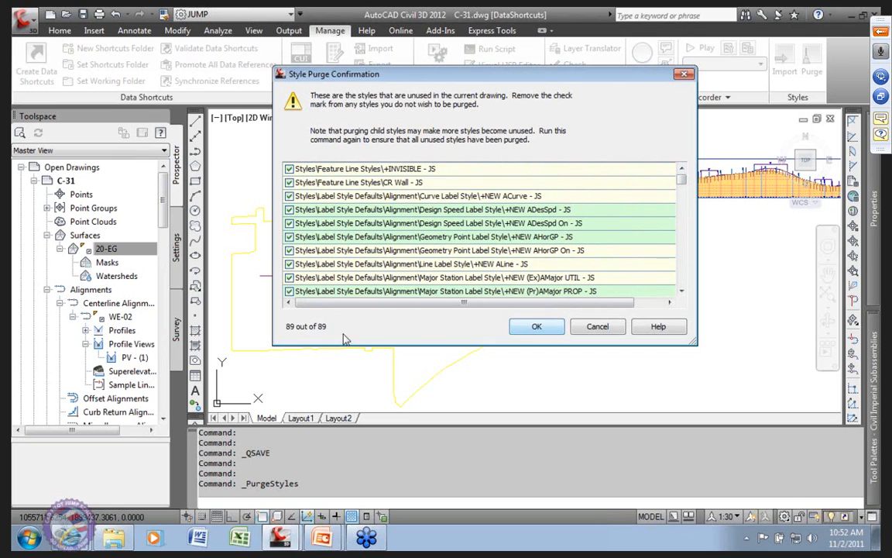
left_click(521, 328)
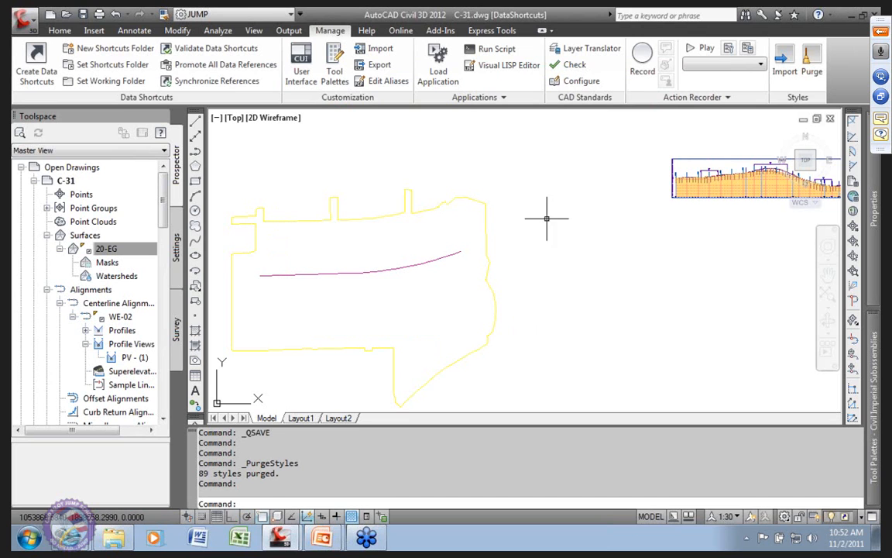
left_click(83, 15)
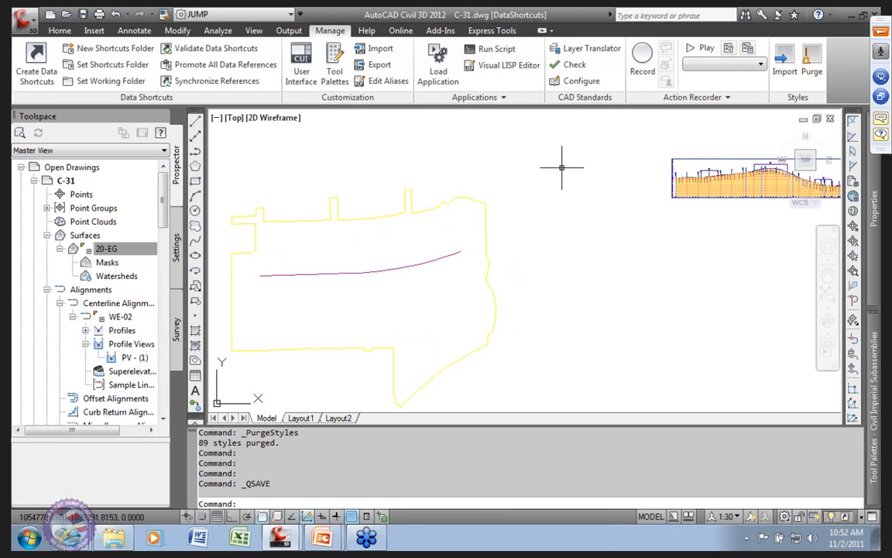
Purge the remaining unused subassembly marker and shape label styles, and save the drawing again
left_click(811, 61)
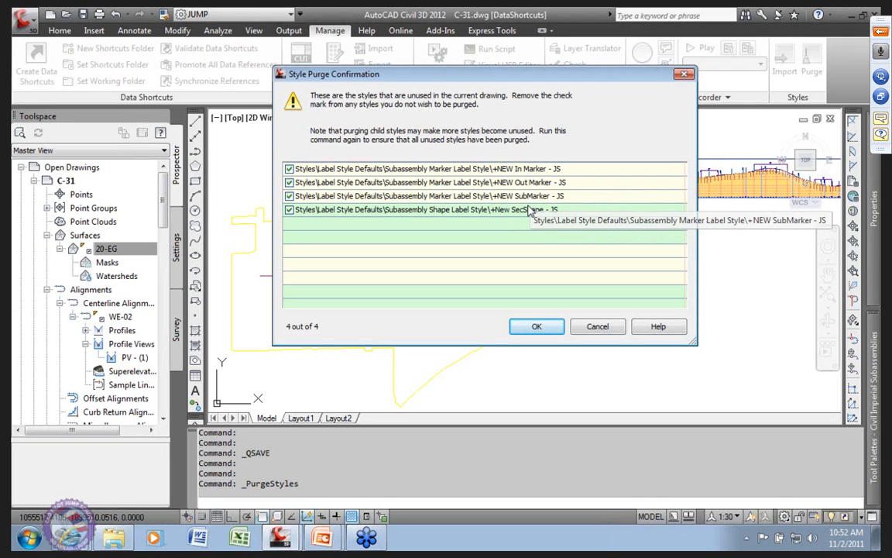
left_click(540, 328)
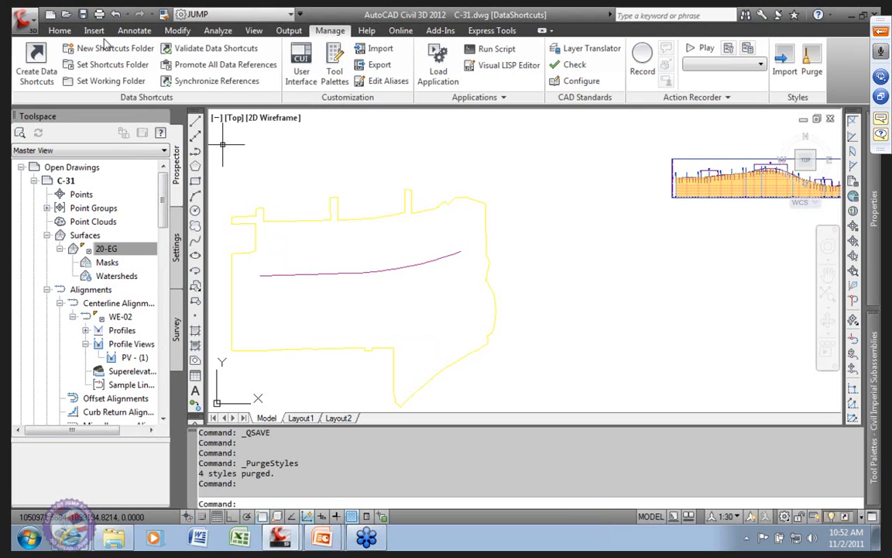
left_click(83, 14)
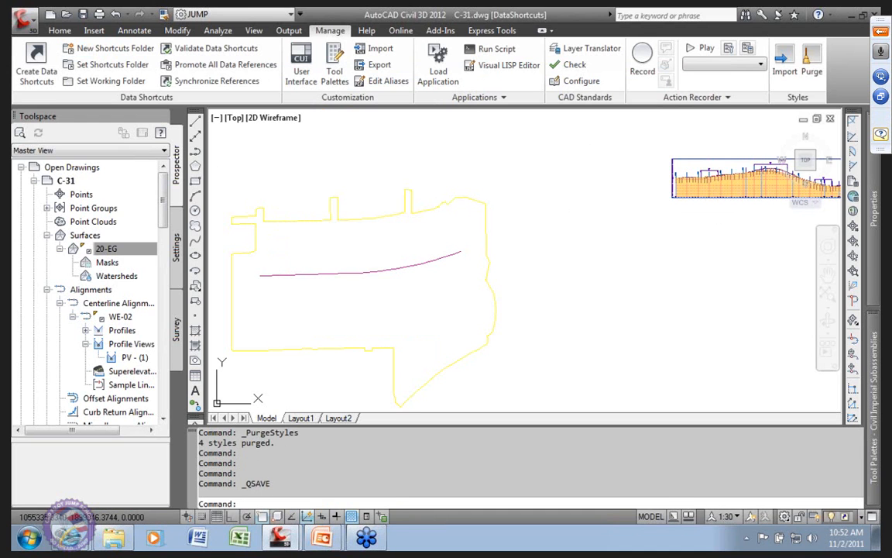
Run the style purge once more to check the drawing for any remaining unused styles
left_click(812, 66)
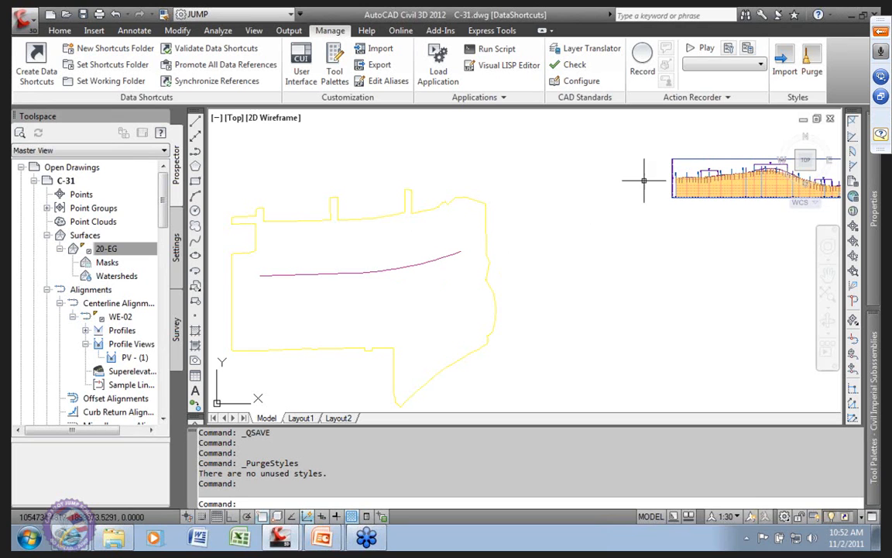
scroll(438, 287, "down", 2)
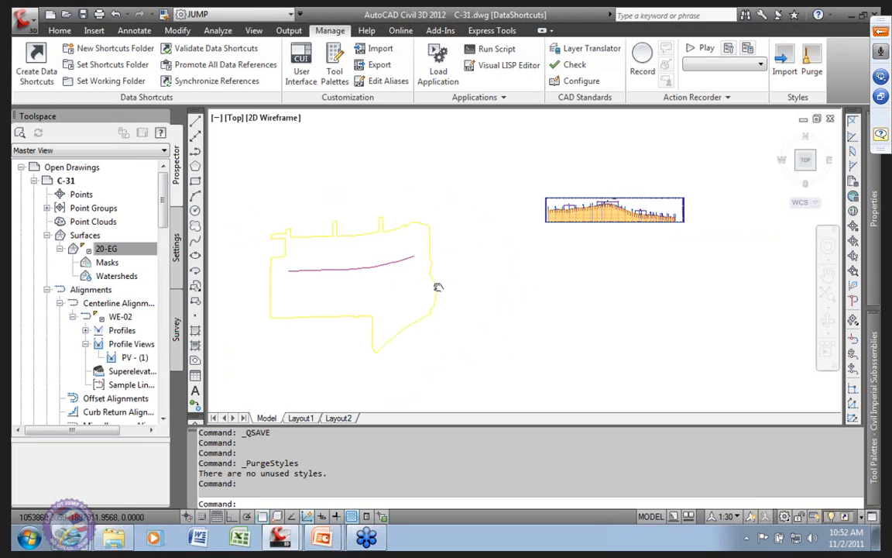
middle_click_drag(439, 287, 409, 287)
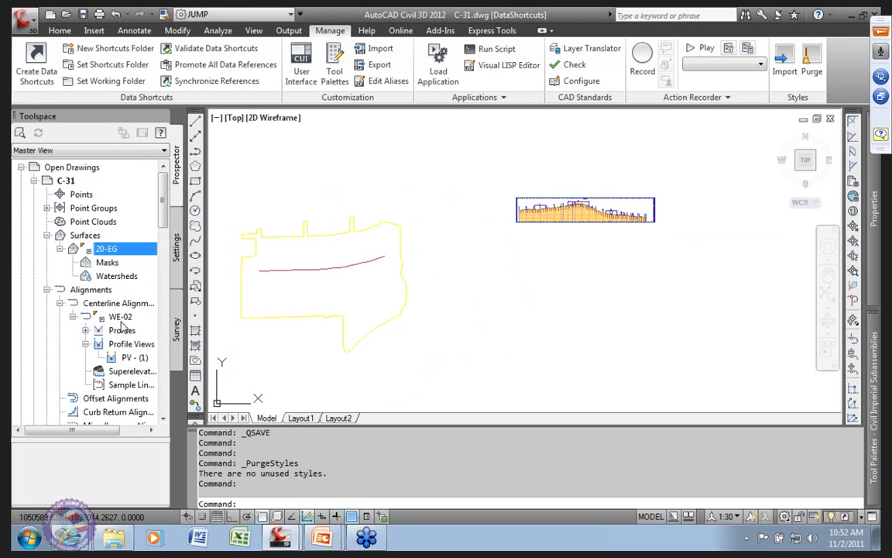
Examine the surface styles and contour label styles that remain in the settings of drawing C-31
left_click_drag(163, 208, 163, 205)
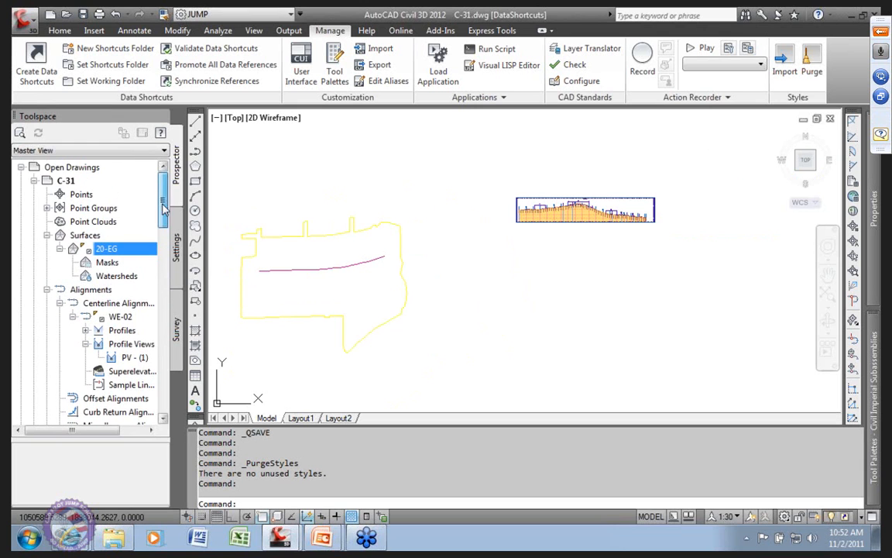
left_click(176, 246)
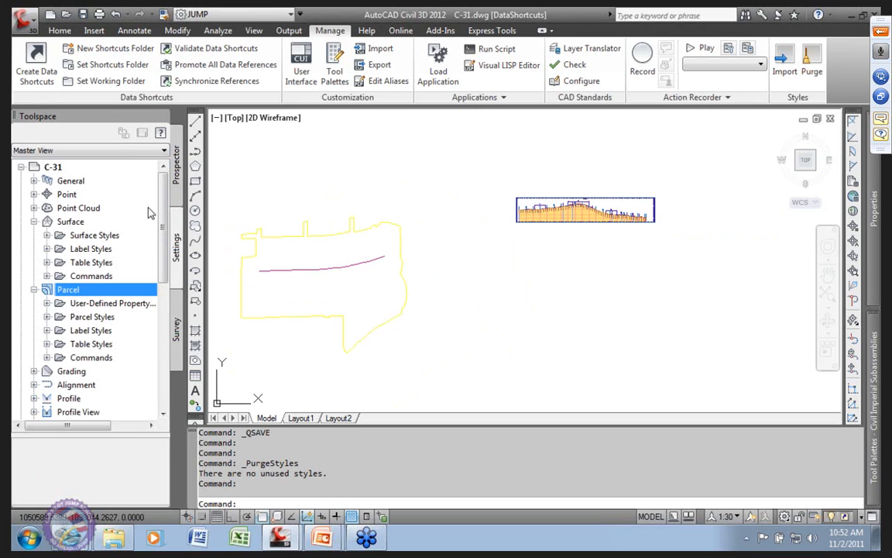
left_click(48, 235)
left_click(85, 263)
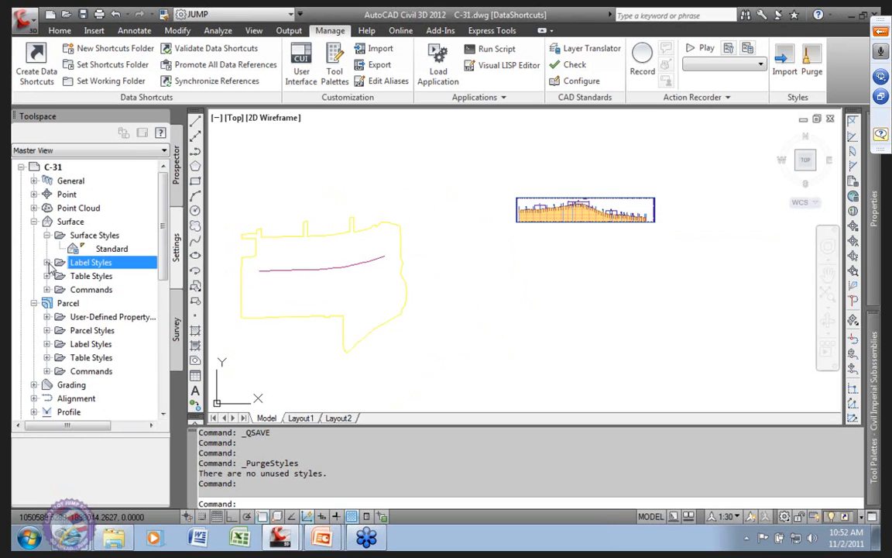
left_click(48, 263)
left_click(116, 248)
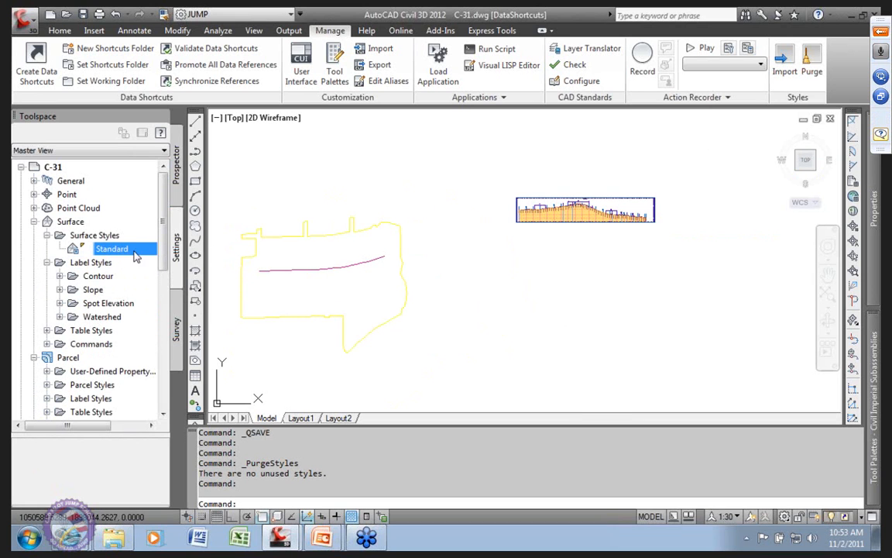
left_click(95, 277)
left_click(59, 275)
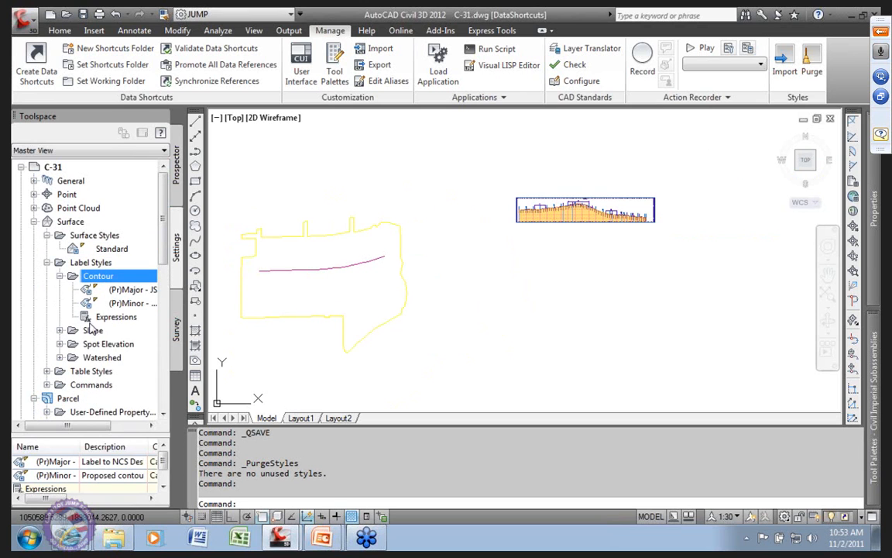
left_click_drag(67, 425, 100, 425)
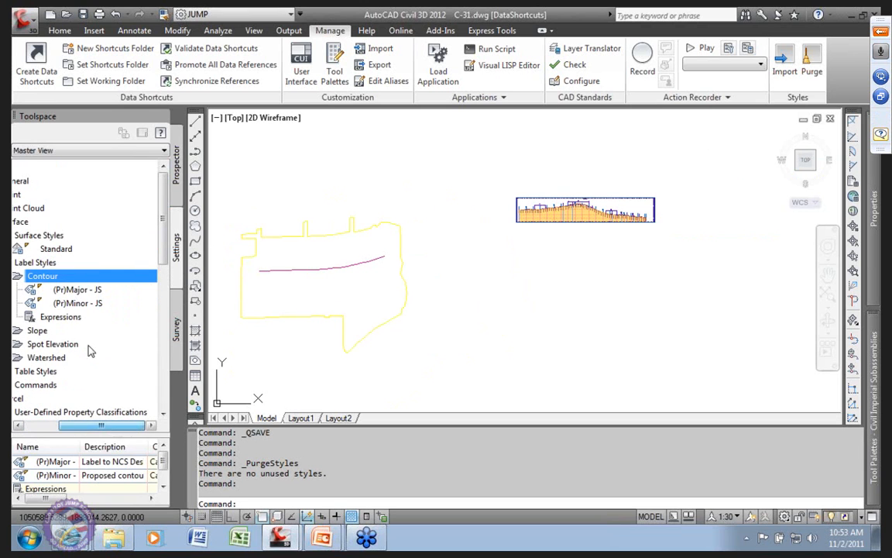
Find the references to the surface contour label style (Pr)Major - JS, examine the listed reference, and close the references list
left_click(91, 291)
right_click(96, 292)
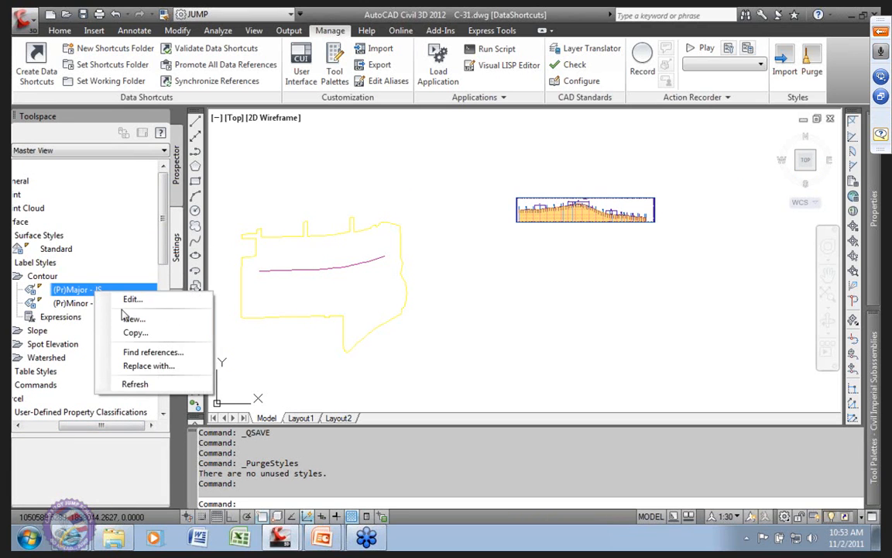
left_click(155, 353)
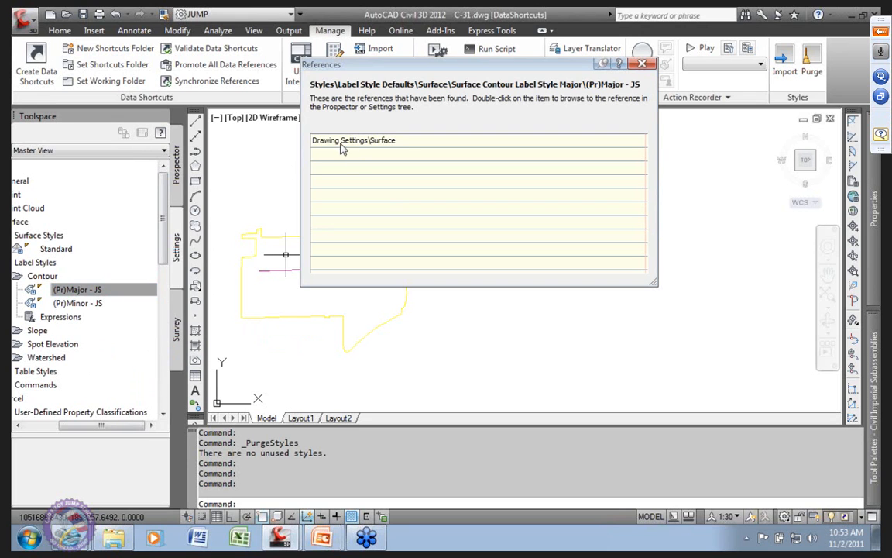
left_click(394, 144)
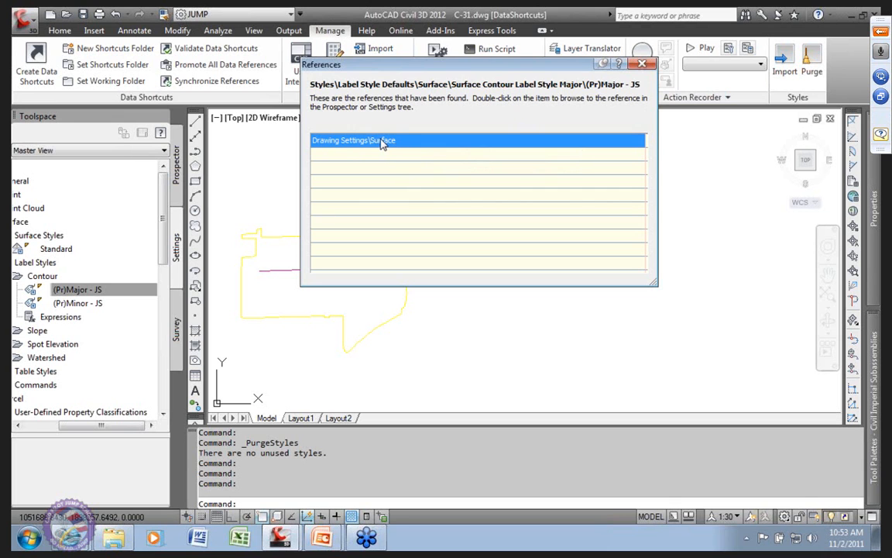
left_click(641, 64)
Check which replacement styles are offered for the surface contour label style (Pr)Major - JS, and cancel without replacing it
middle_click_drag(357, 257, 414, 261)
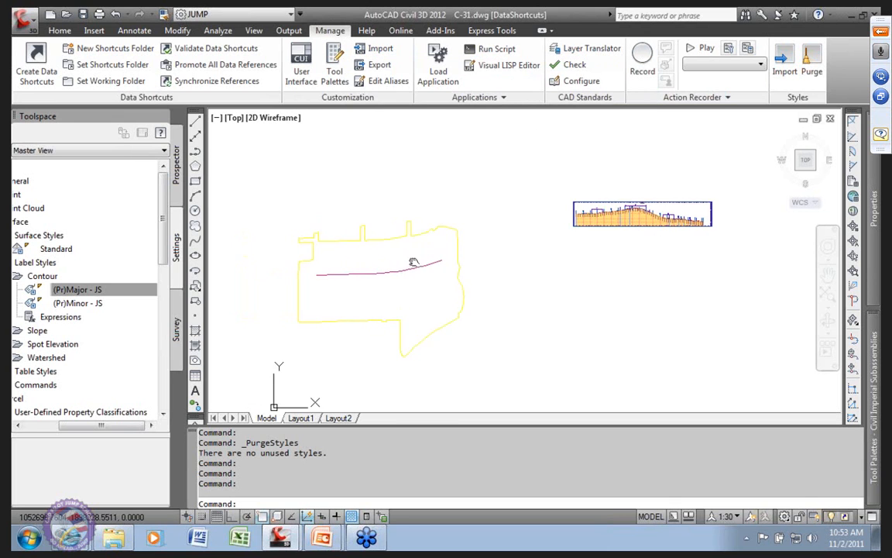
middle_click_drag(310, 311, 297, 305)
left_click(100, 289)
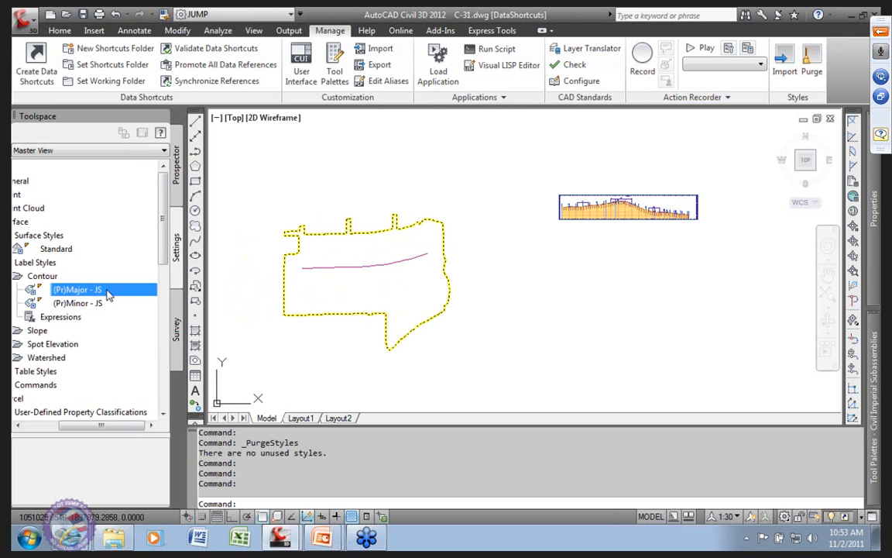
right_click(106, 293)
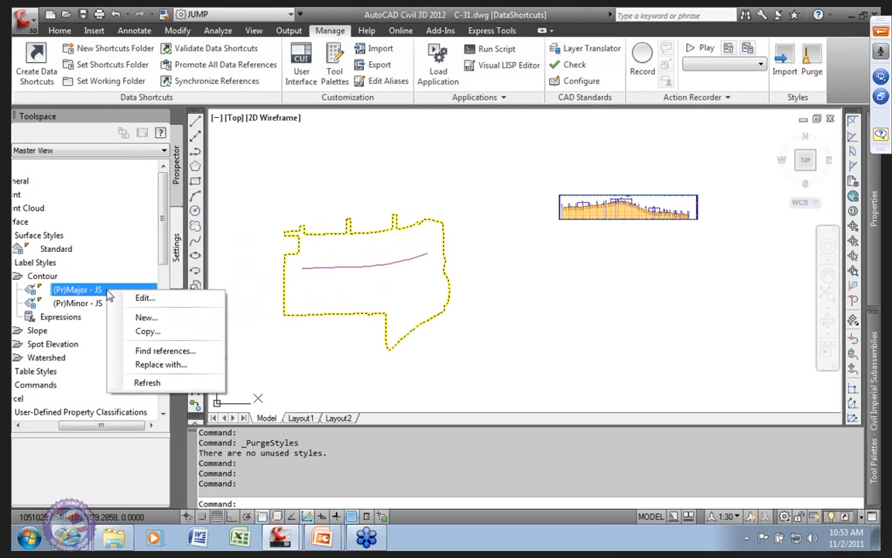
left_click(159, 364)
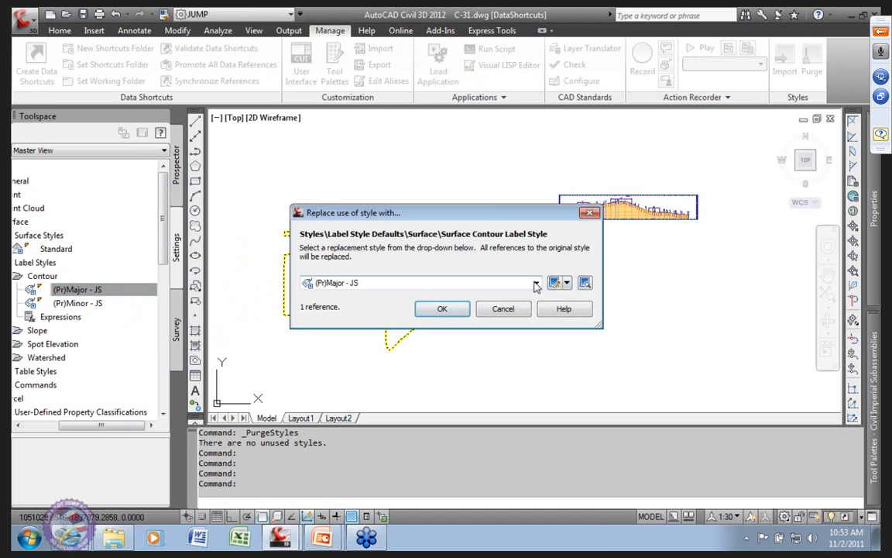
left_click(431, 285)
left_click(534, 285)
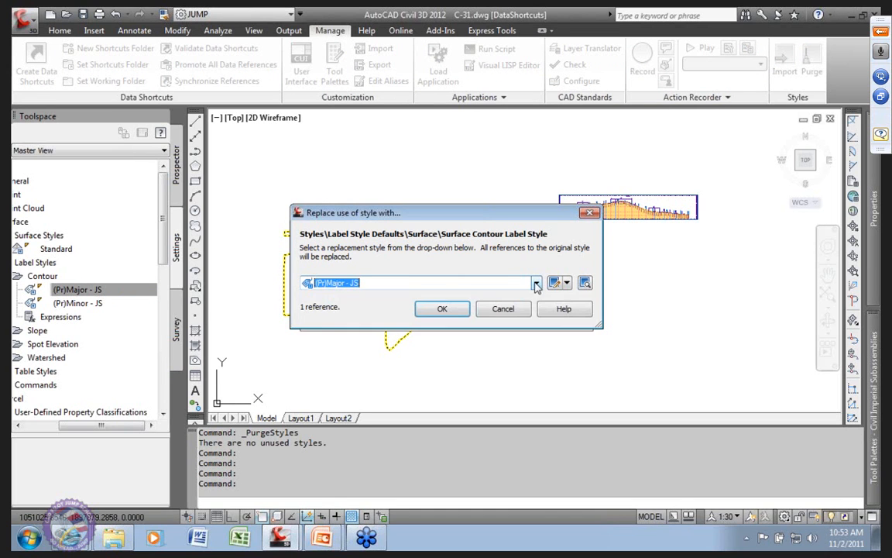
left_click(536, 285)
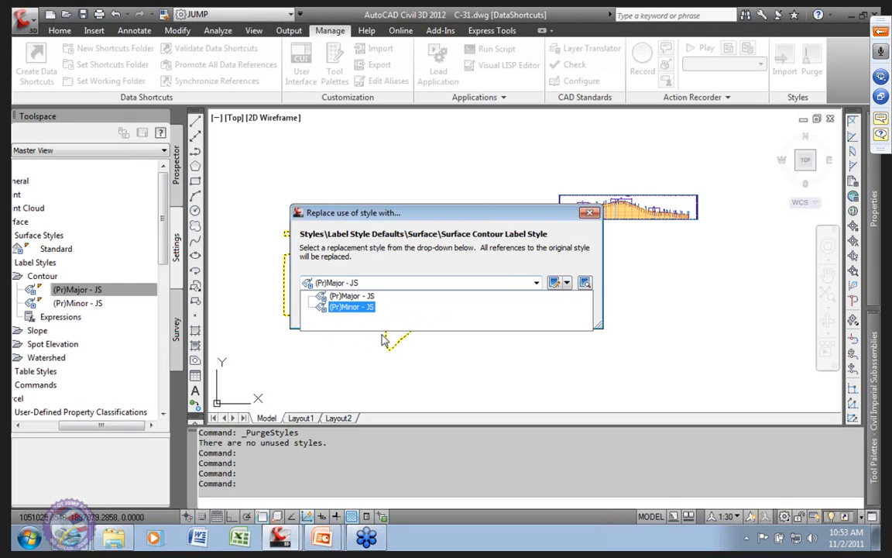
left_click(473, 211)
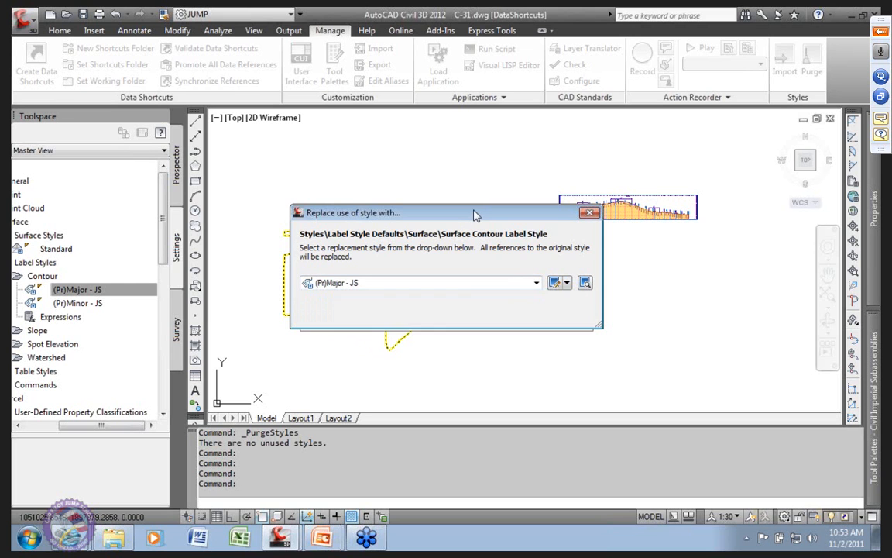
left_click(503, 308)
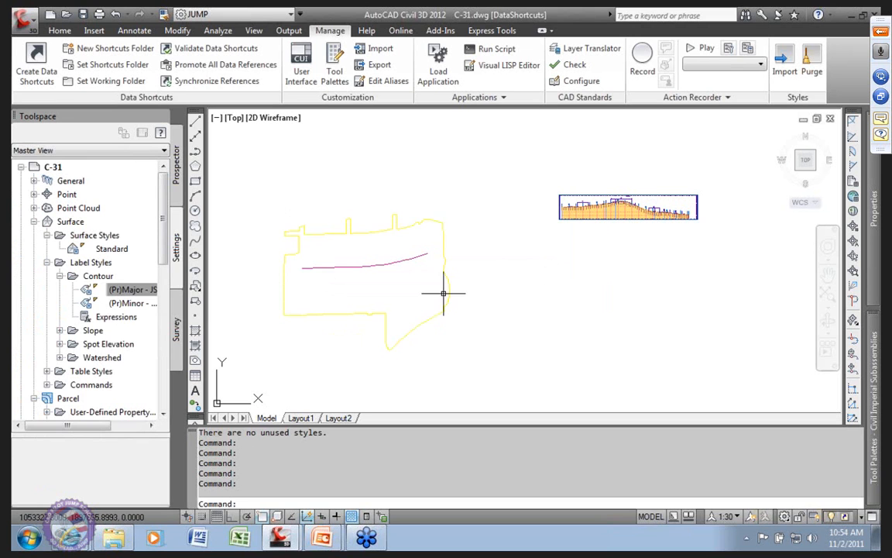
scroll(433, 296, "down", 3)
scroll(375, 310, "down", 1)
middle_click_drag(366, 309, 369, 317)
scroll(311, 271, "up", 2)
scroll(312, 282, "down", 4)
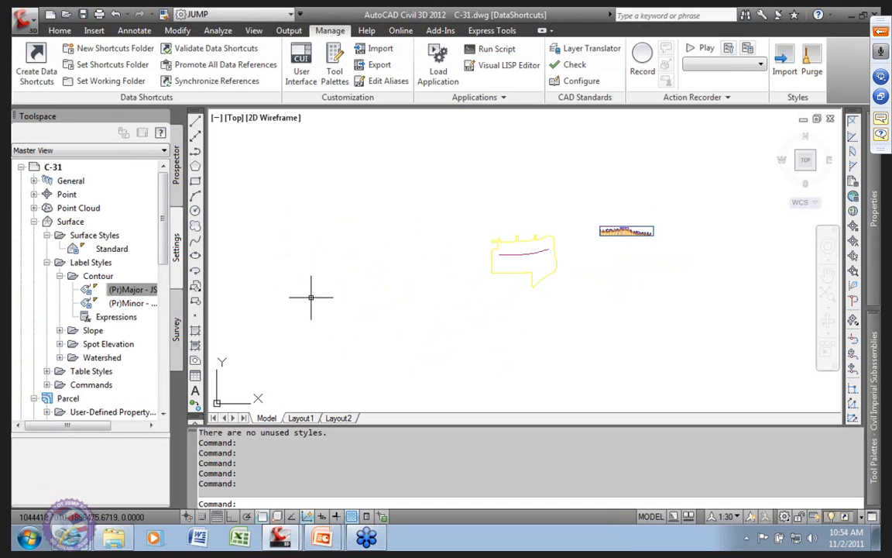
scroll(313, 299, "up", 2)
middle_click_drag(468, 318, 334, 354)
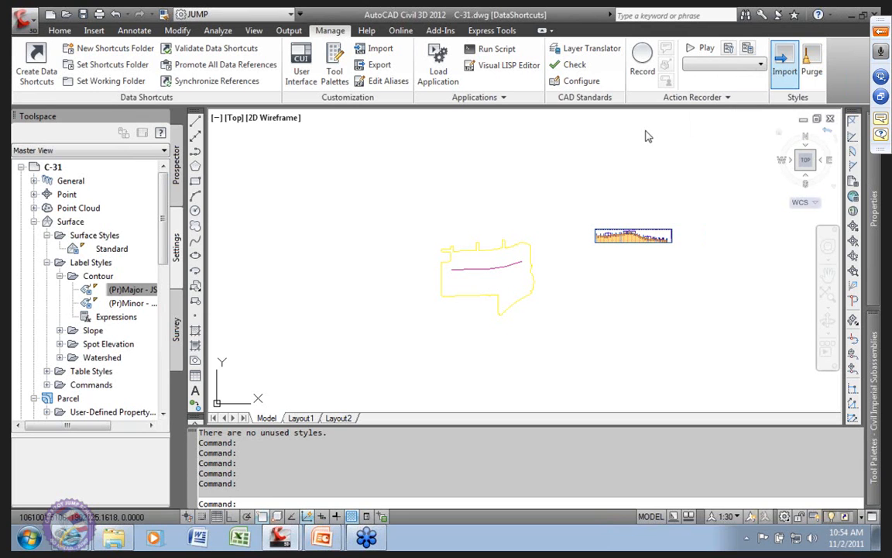
Find the references to the Standard surface slope label style, examine the listed grading style references, and close the list
left_click(91, 290)
left_click(100, 277)
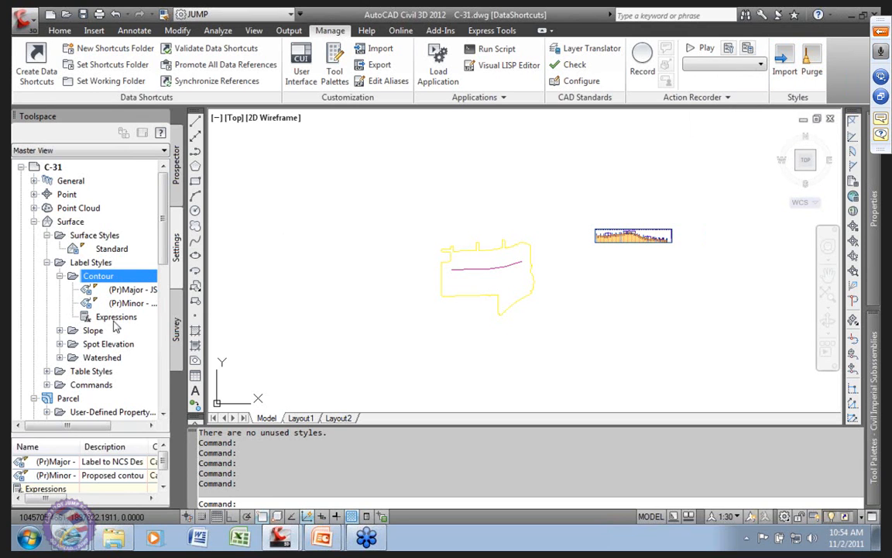
left_click(61, 330)
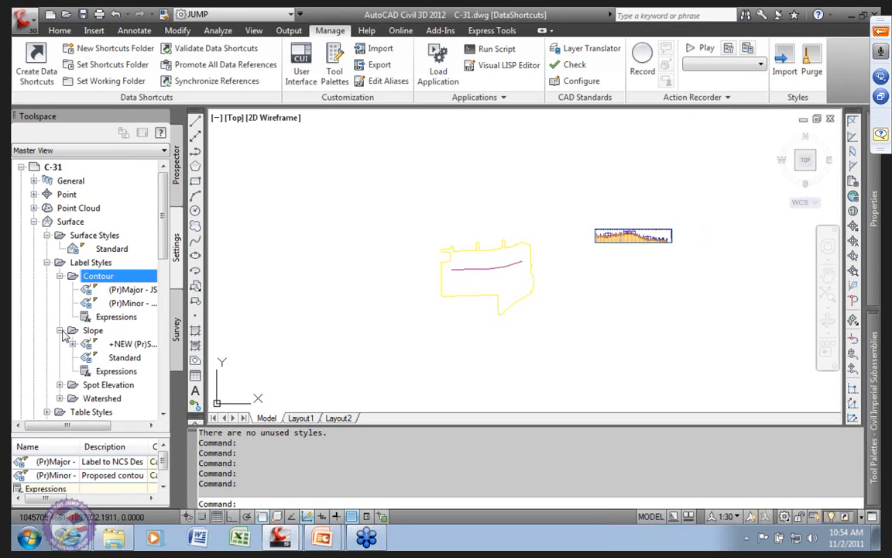
right_click(125, 359)
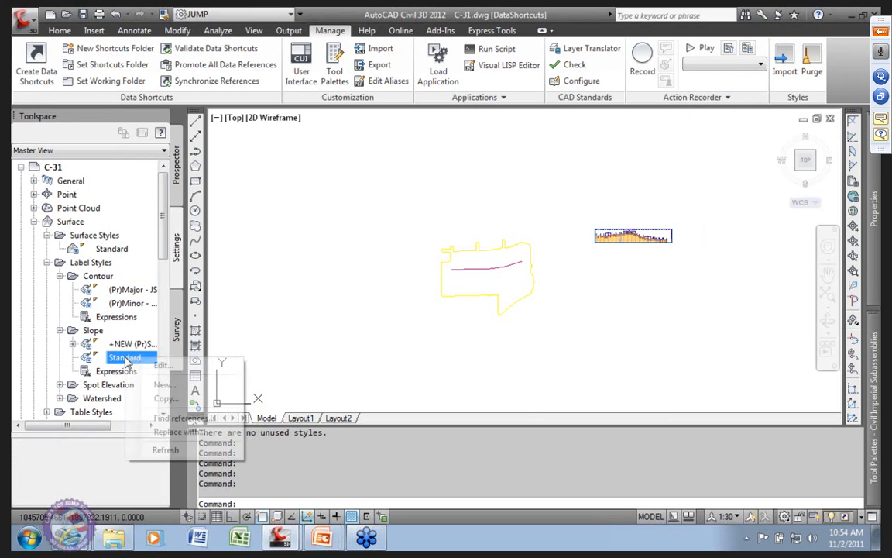
left_click(206, 419)
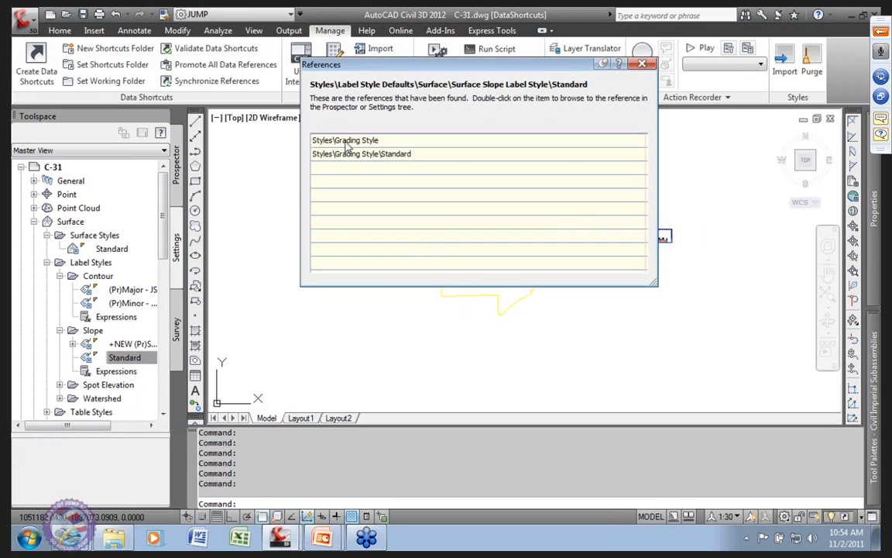
left_click(349, 155)
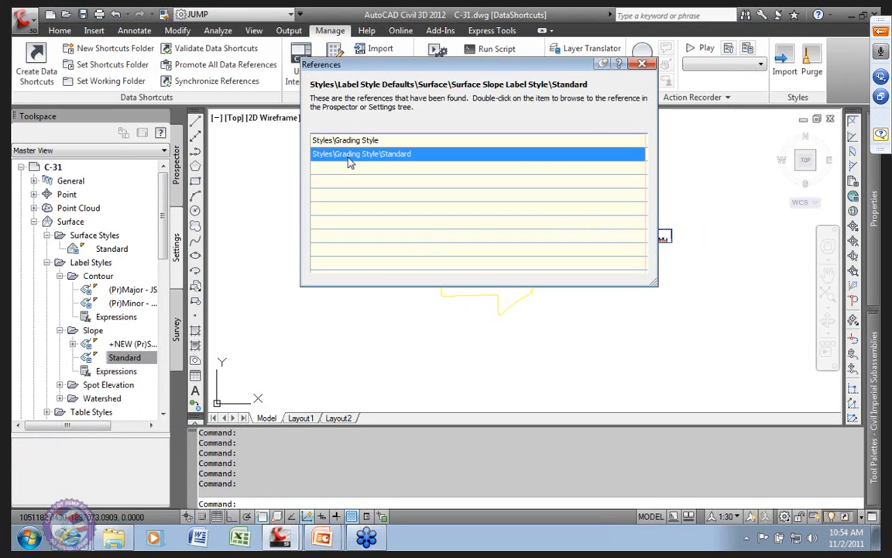
left_click(642, 63)
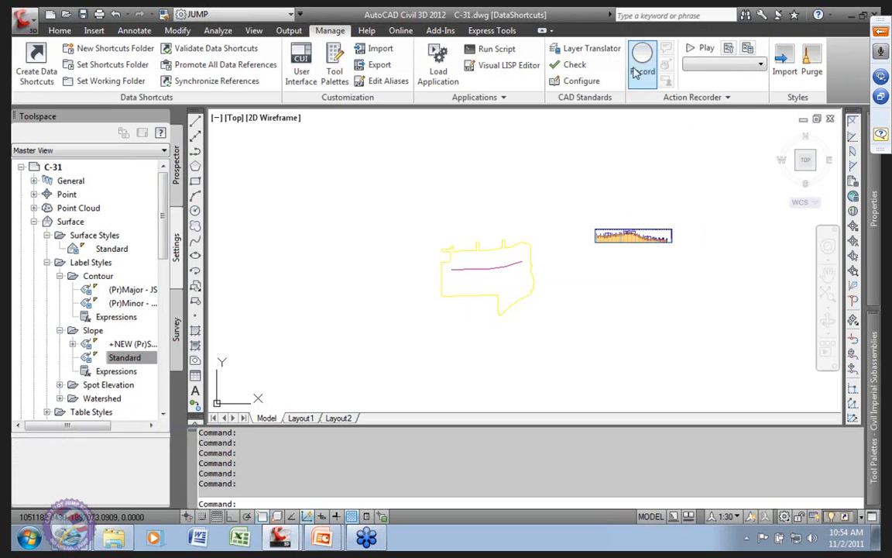
left_click(60, 332)
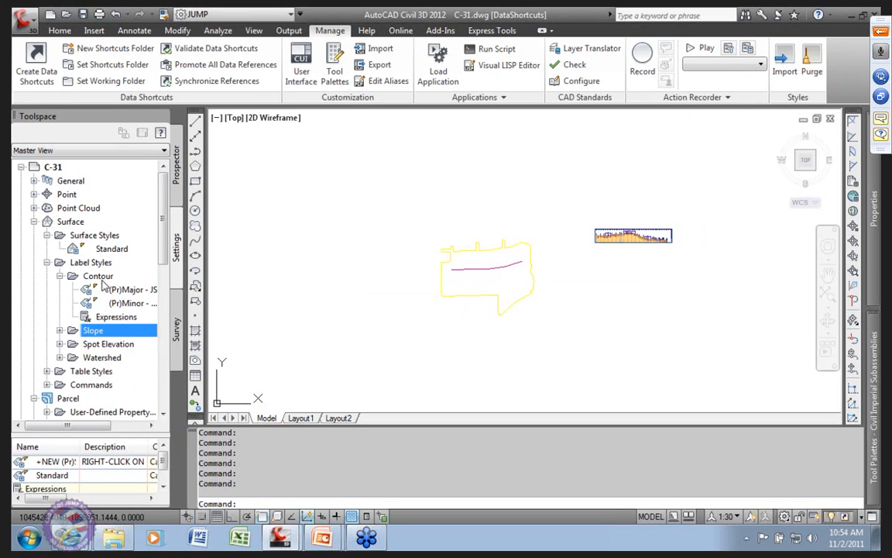
left_click(97, 276)
left_click(130, 303)
left_click(98, 276)
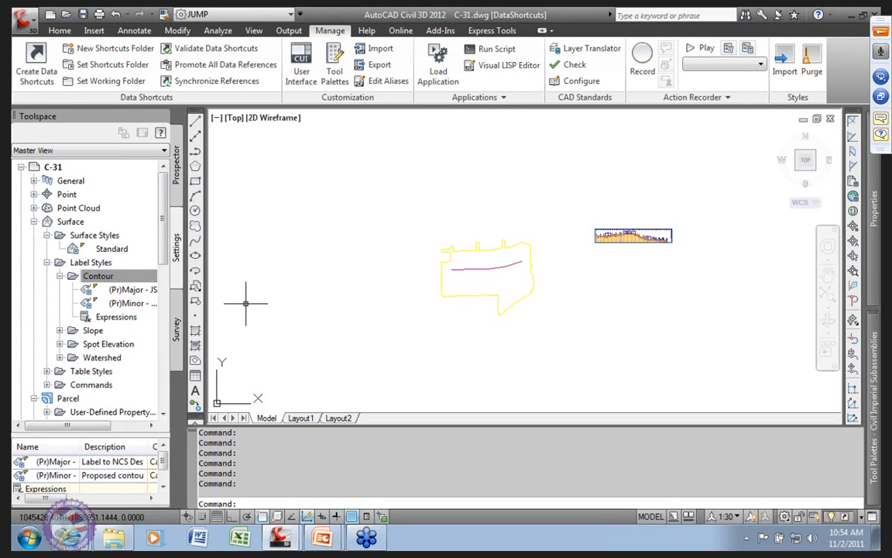
mouse_move(360, 314)
middle_mouse_down()
mouse_move(418, 320)
mouse_move(403, 326)
middle_mouse_up()
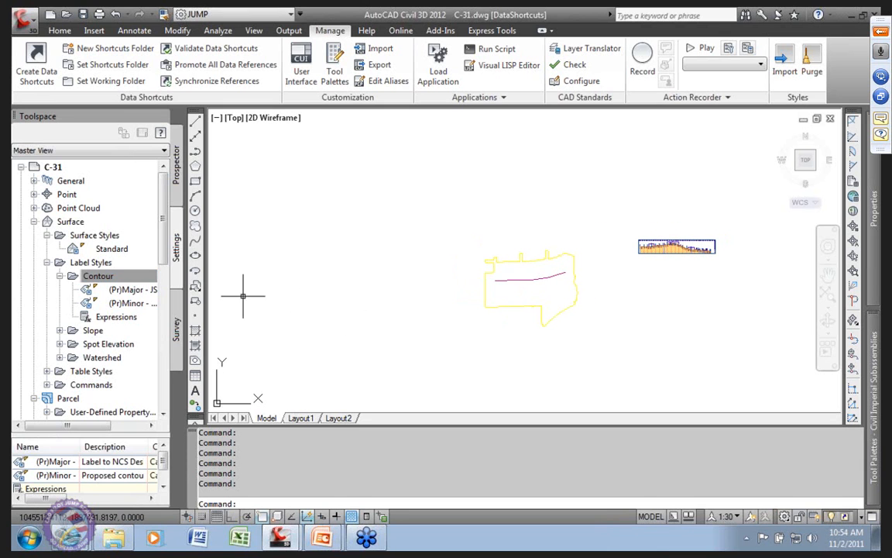
Save drawing C-31 and close it
left_click(71, 180)
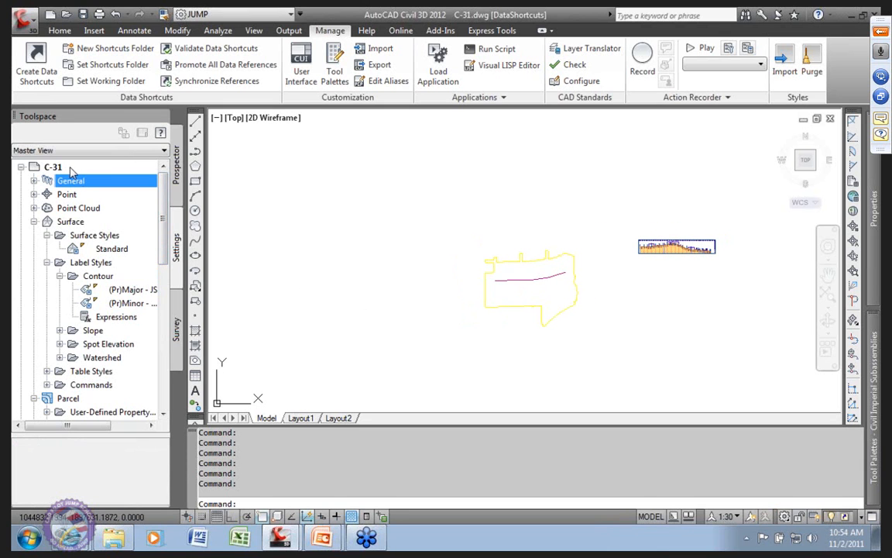
right_click(54, 167)
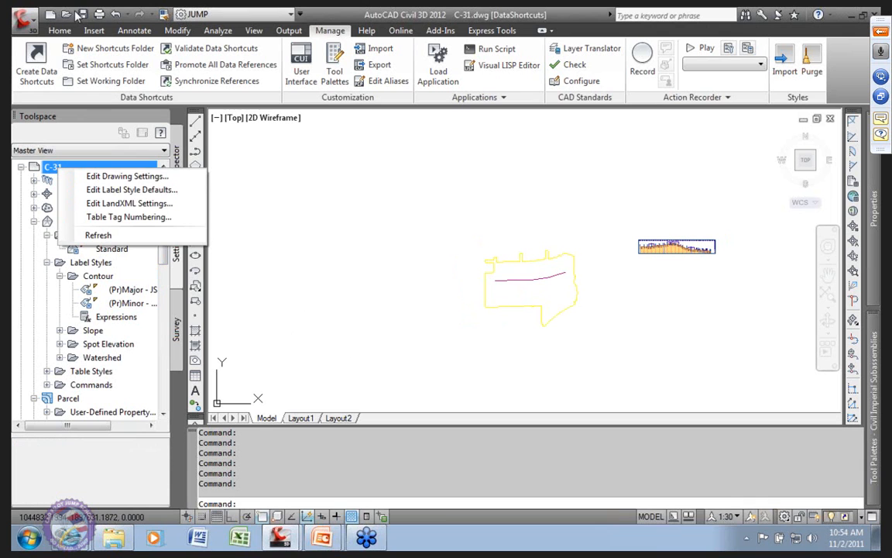
left_click(80, 15)
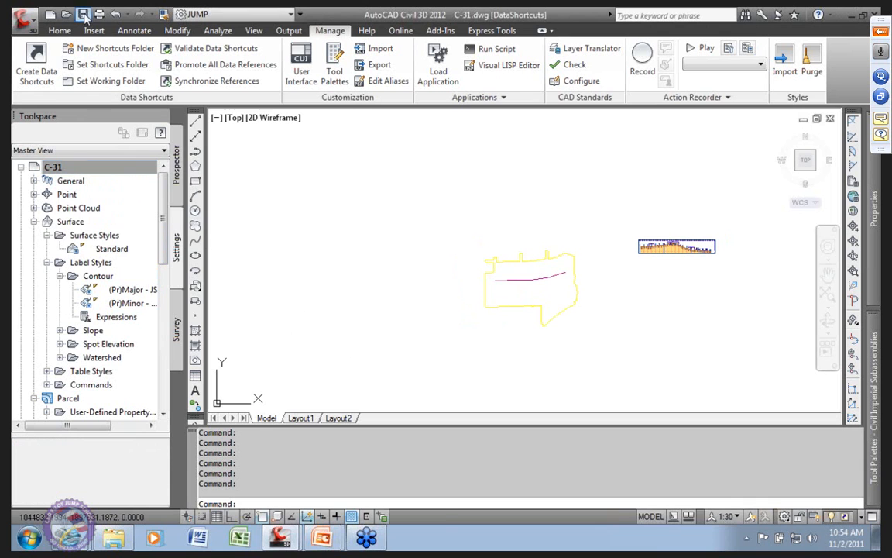
right_click(62, 171)
left_click(176, 151)
right_click(71, 181)
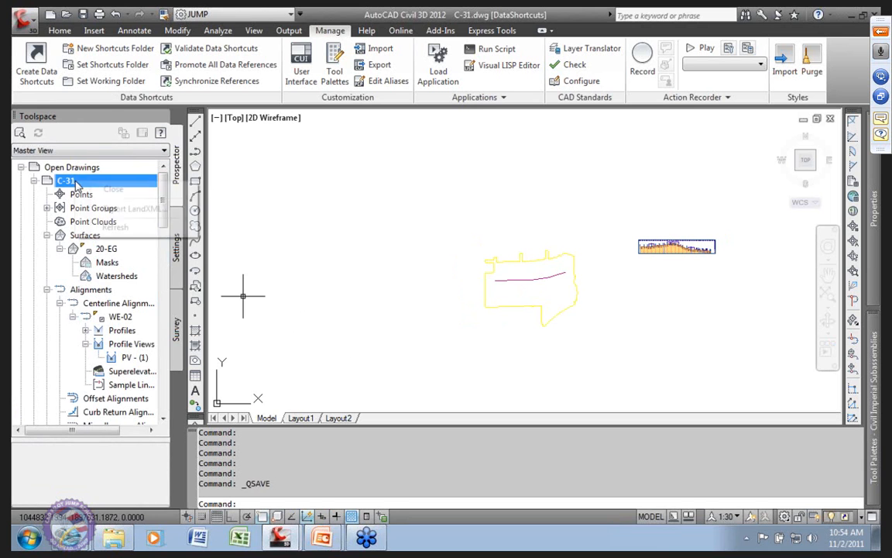
left_click(109, 189)
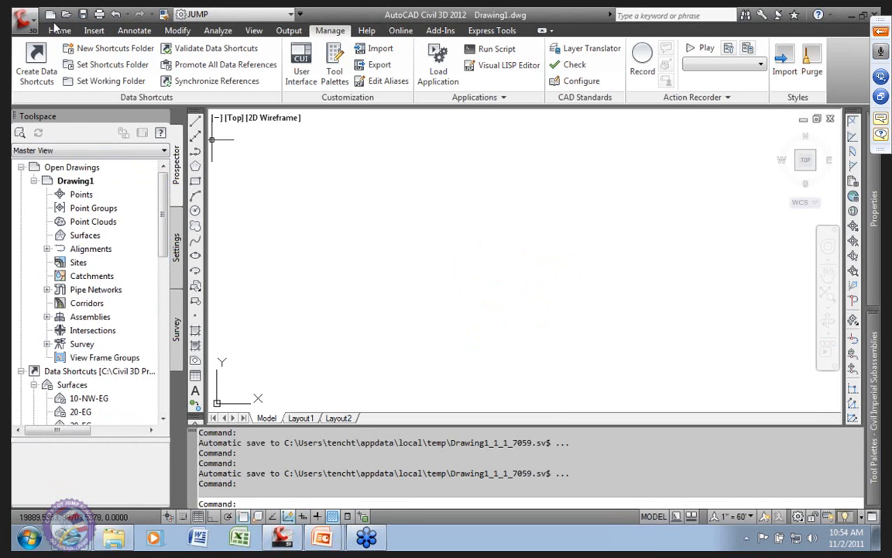
Reopen C-31.dwg from the recent documents
left_click(27, 19)
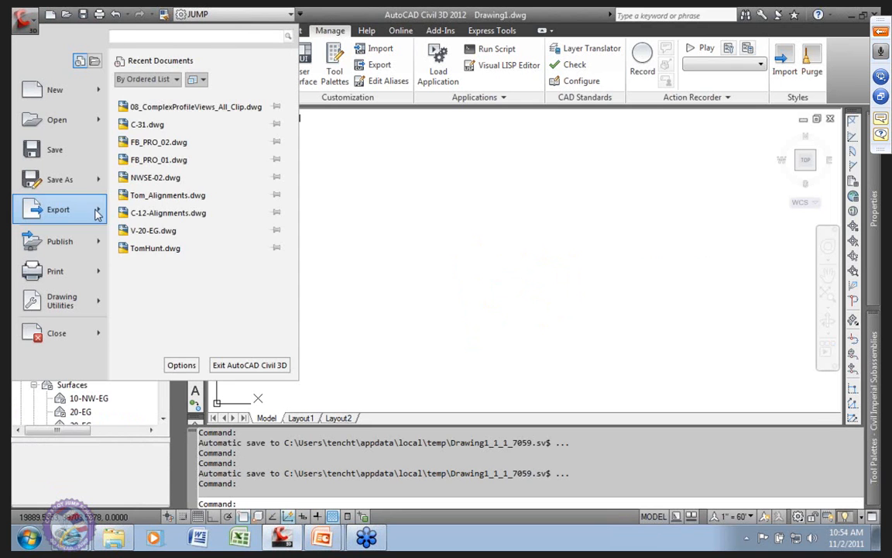
mouse_move(58, 209)
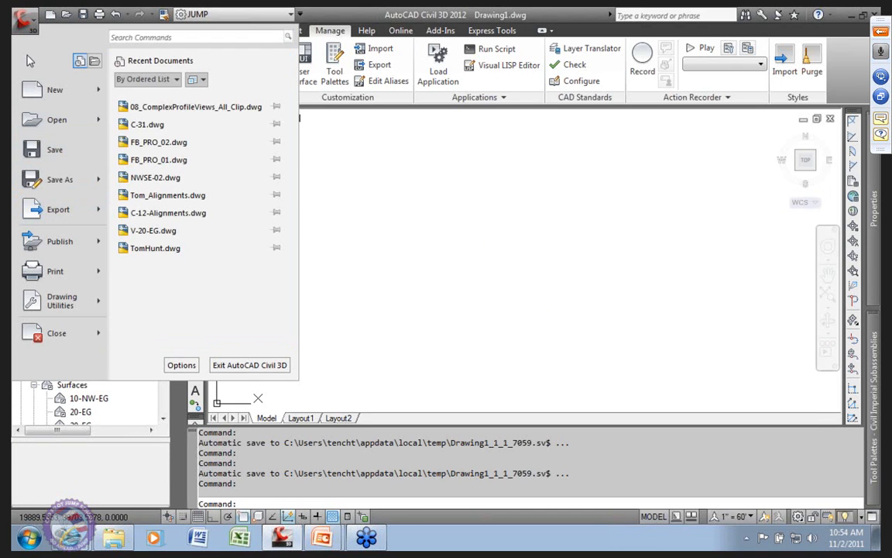
left_click(148, 125)
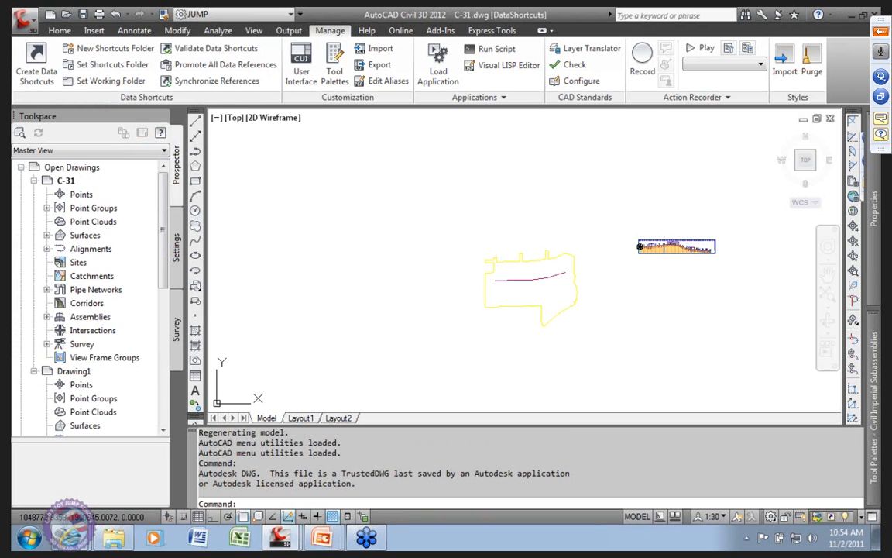
Examine the surface contour label styles in the settings of the reopened drawing C-31, and collapse the contour collection
left_click(177, 248)
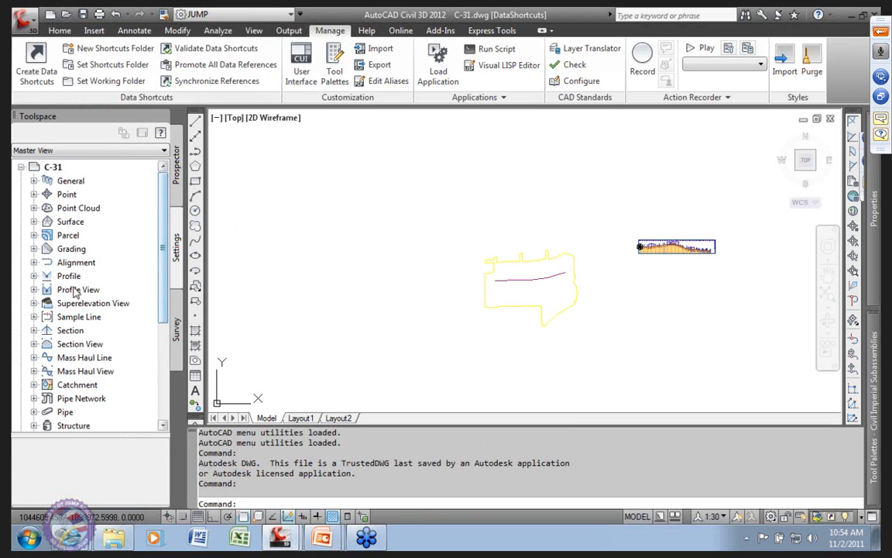
left_click(33, 222)
left_click(47, 248)
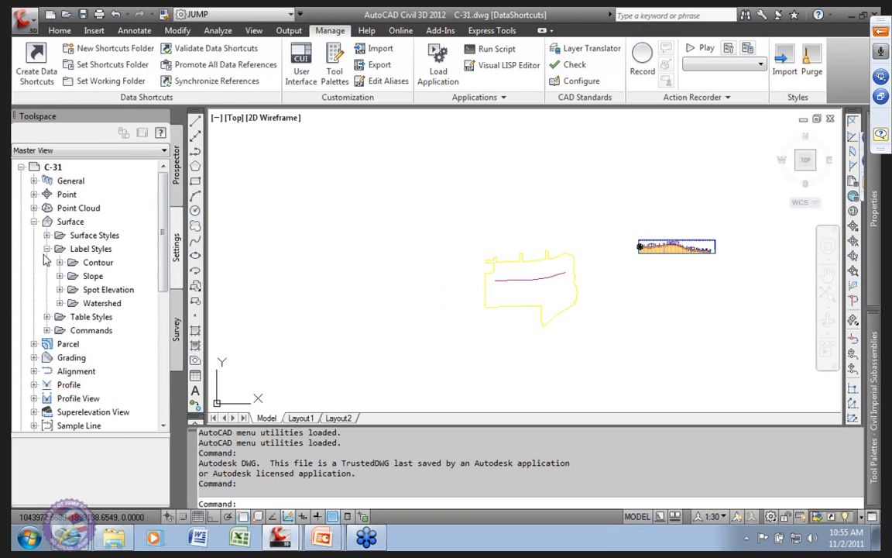
left_click(61, 263)
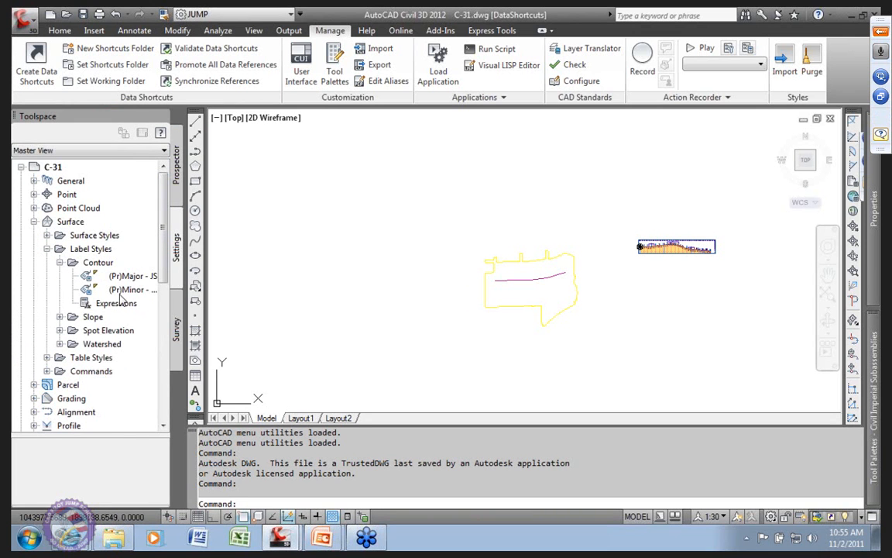
left_click(99, 263)
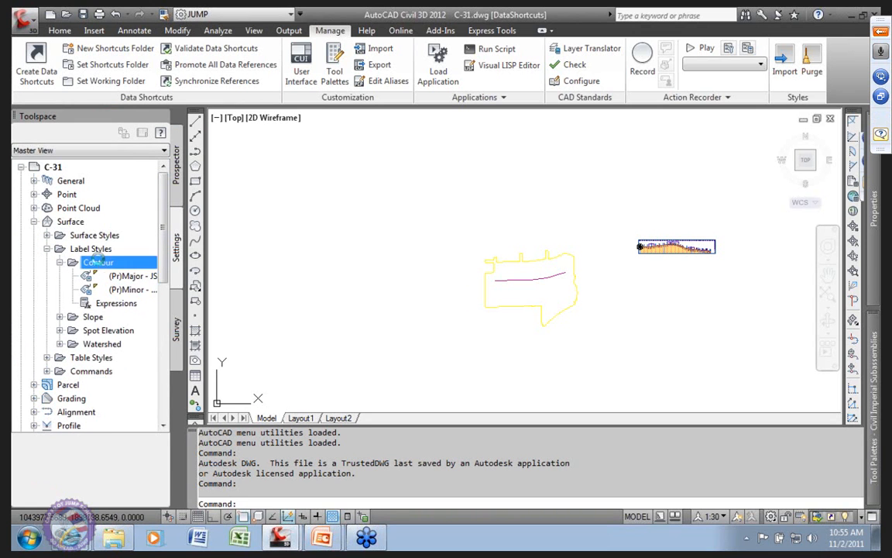
left_click(125, 276)
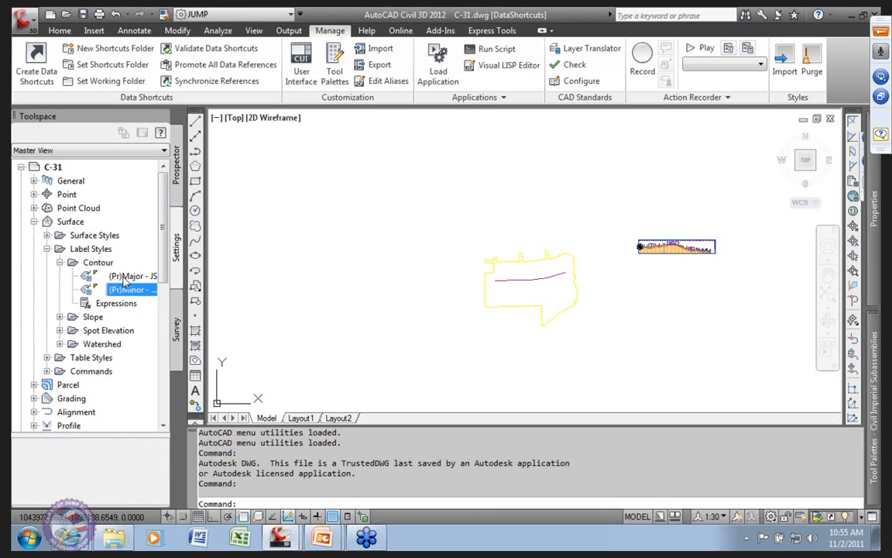
left_click(99, 264)
left_click(130, 276)
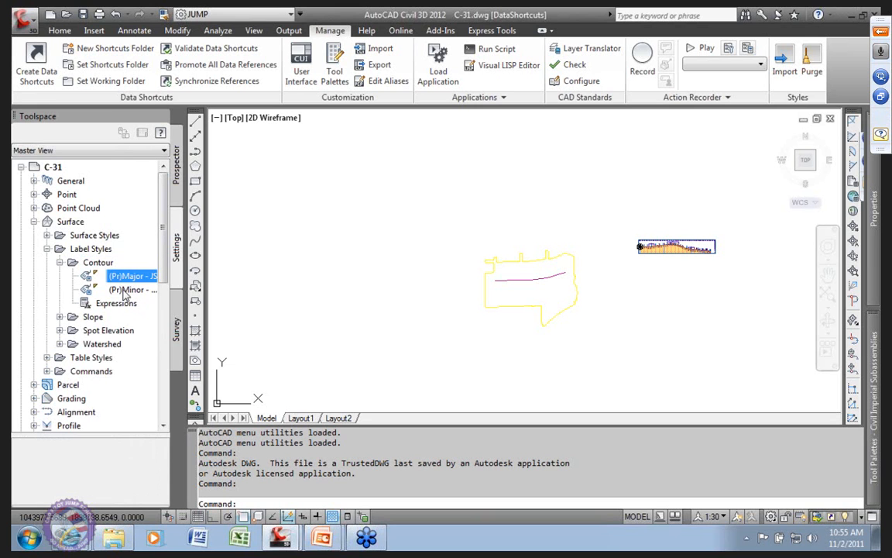
left_click(99, 263)
left_click(60, 262)
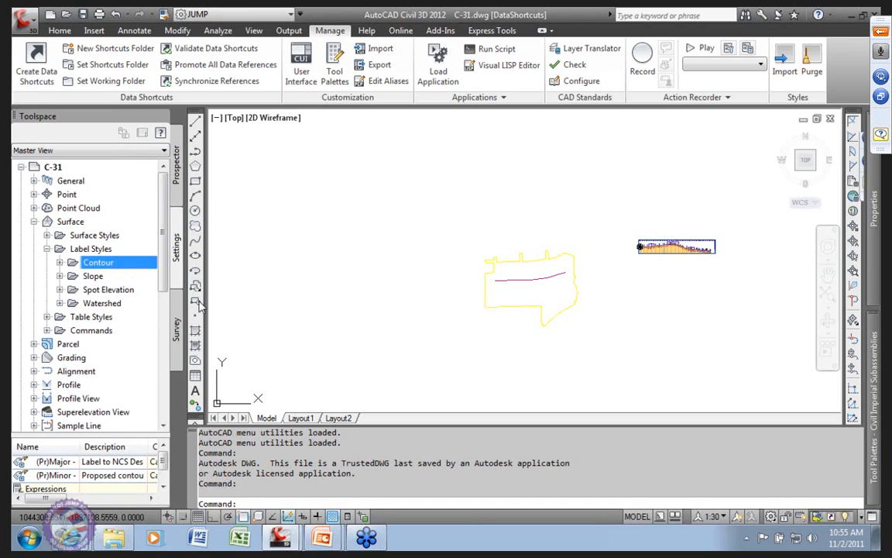
mouse_move(361, 288)
middle_mouse_down()
mouse_move(342, 317)
mouse_move(378, 312)
middle_mouse_up()
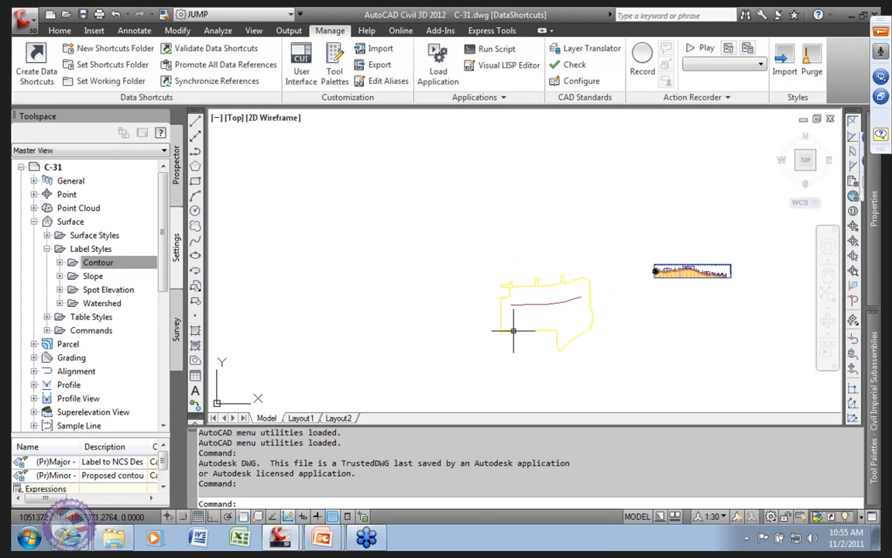
Start inserting an external drawing as a block into drawing C-31
middle_click_drag(517, 285, 482, 289)
middle_click_drag(378, 275, 368, 277)
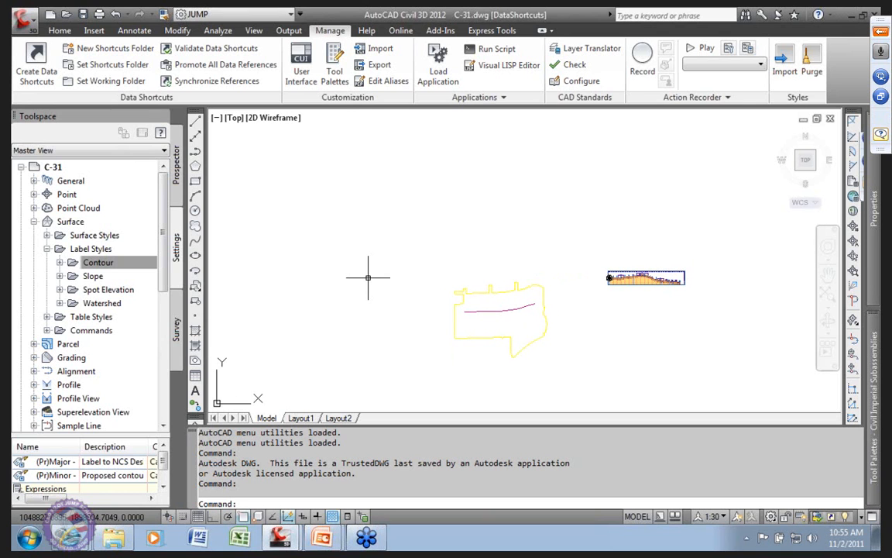
key("Return")
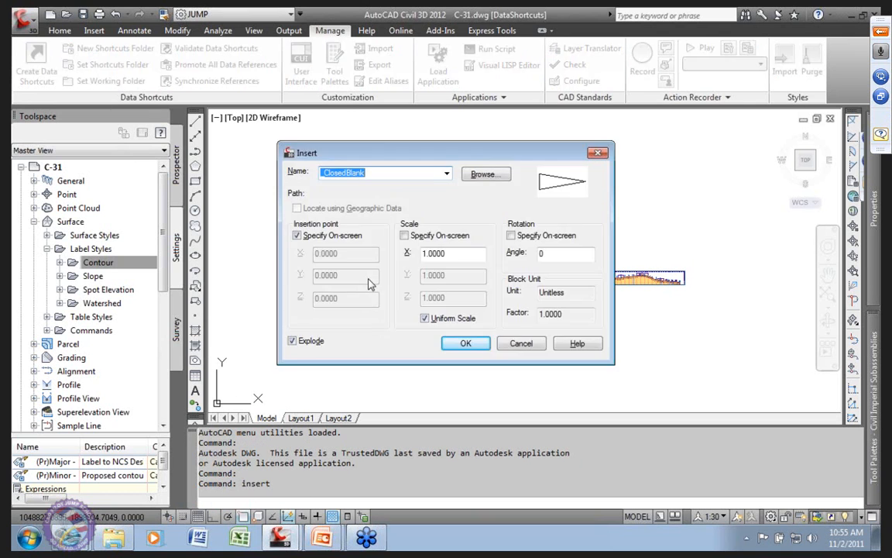
left_click(500, 176)
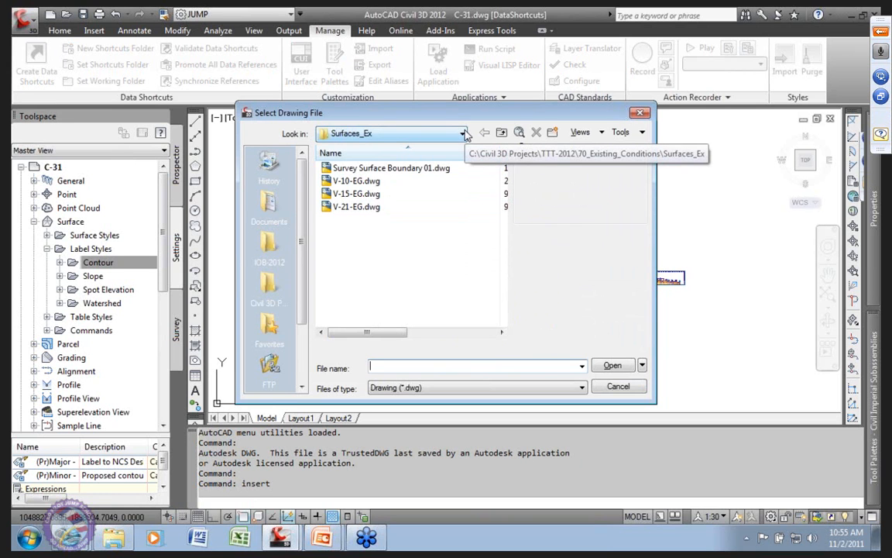
left_click(462, 133)
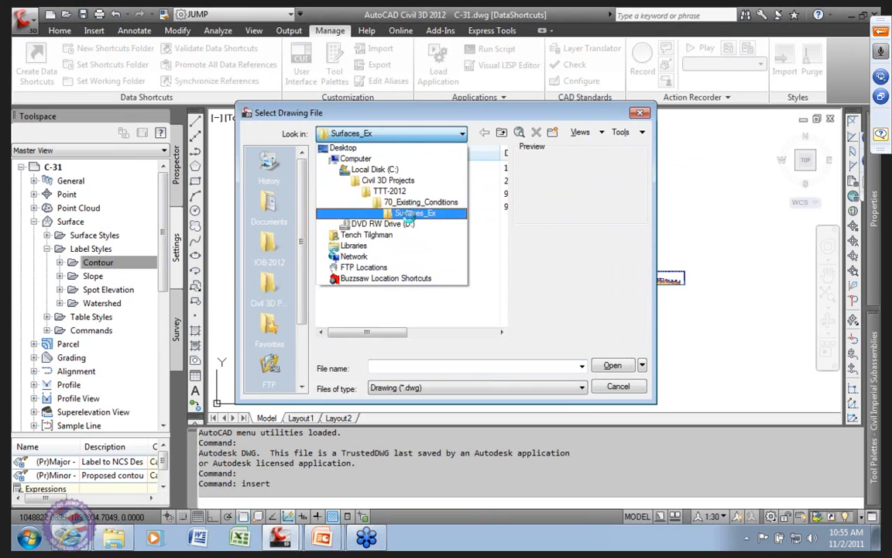
left_click(582, 389)
left_click(583, 388)
left_click(472, 363)
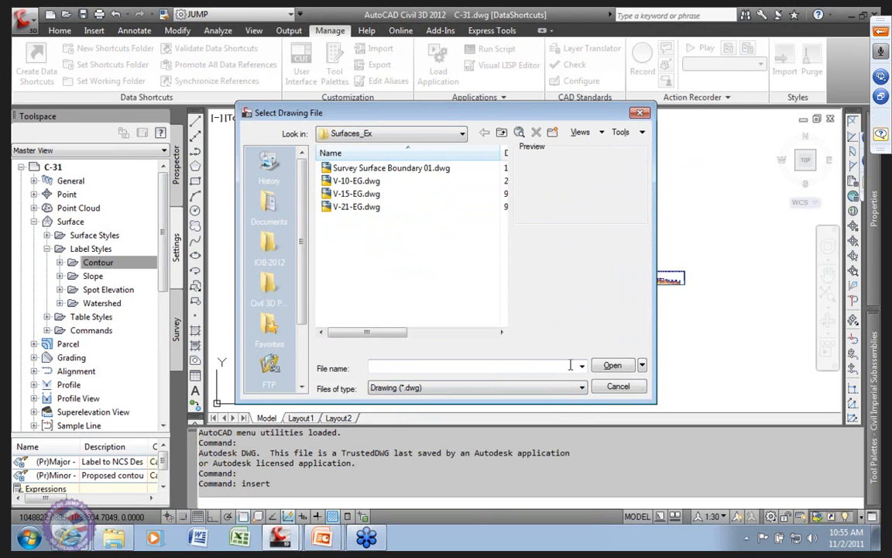
left_click(618, 388)
Browse for the drawing to insert in C:\2012-MC\2012 Jump Station 4\00_Resources\Styles\Base Drawings
left_click(496, 175)
left_click(459, 133)
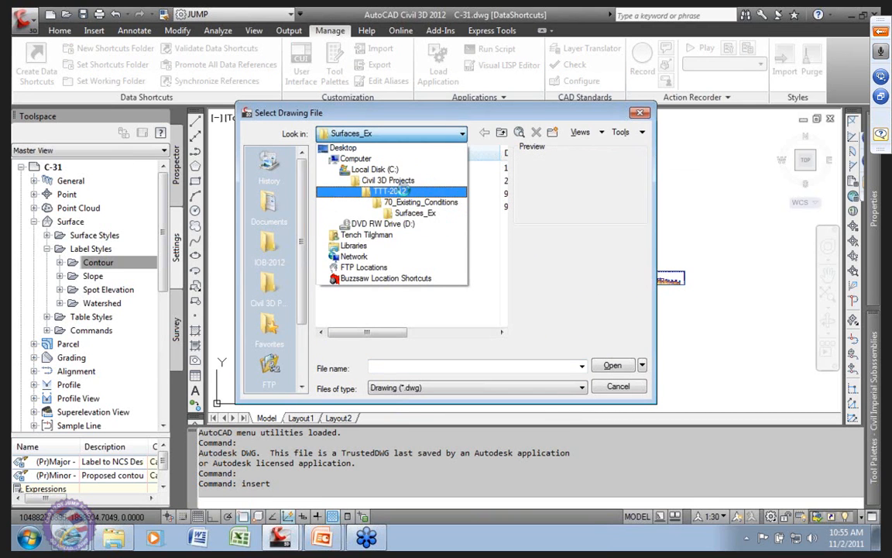
left_click(375, 169)
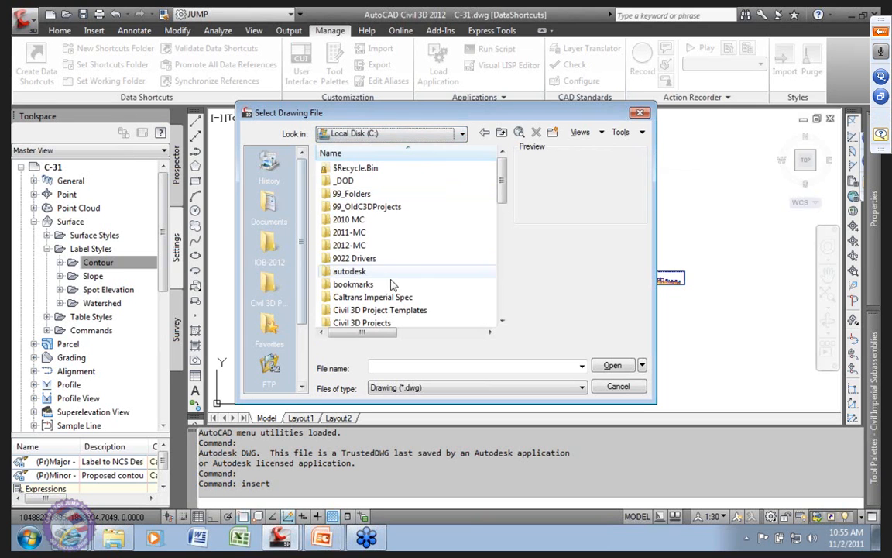
double_click(347, 247)
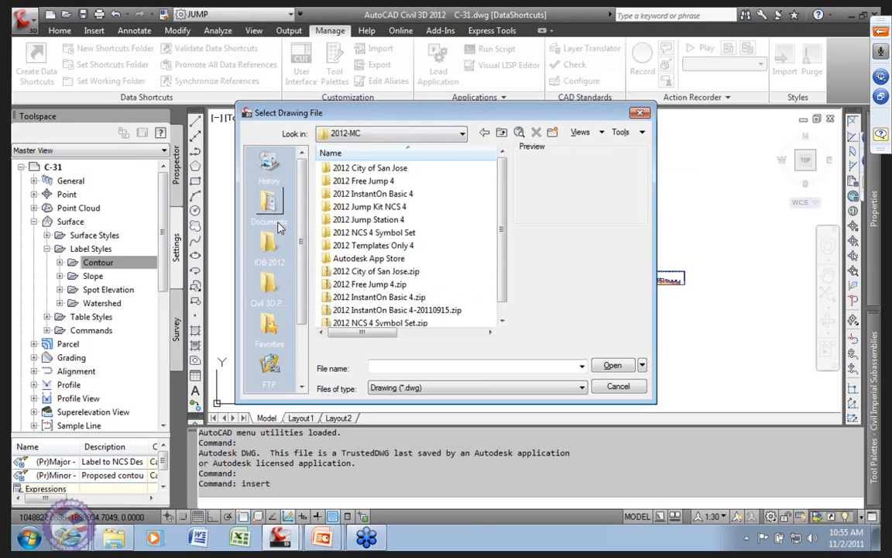
double_click(360, 220)
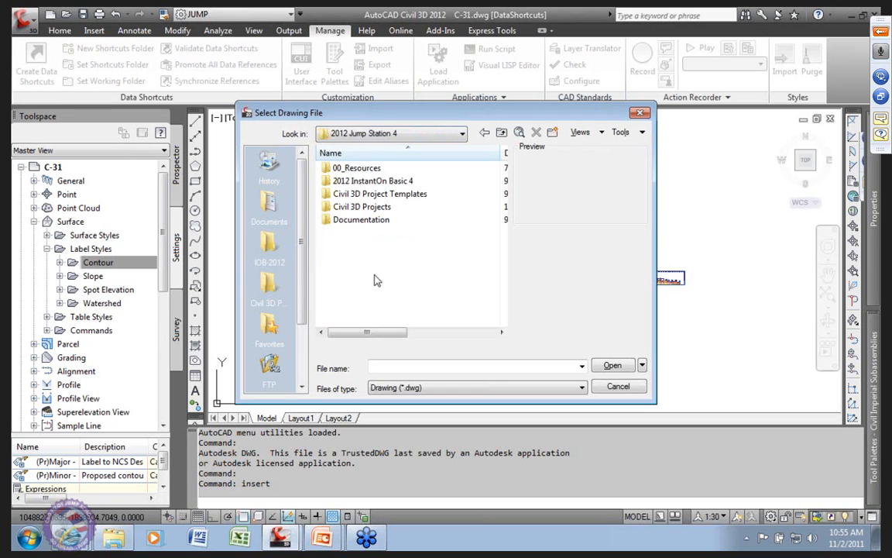
double_click(356, 167)
double_click(344, 219)
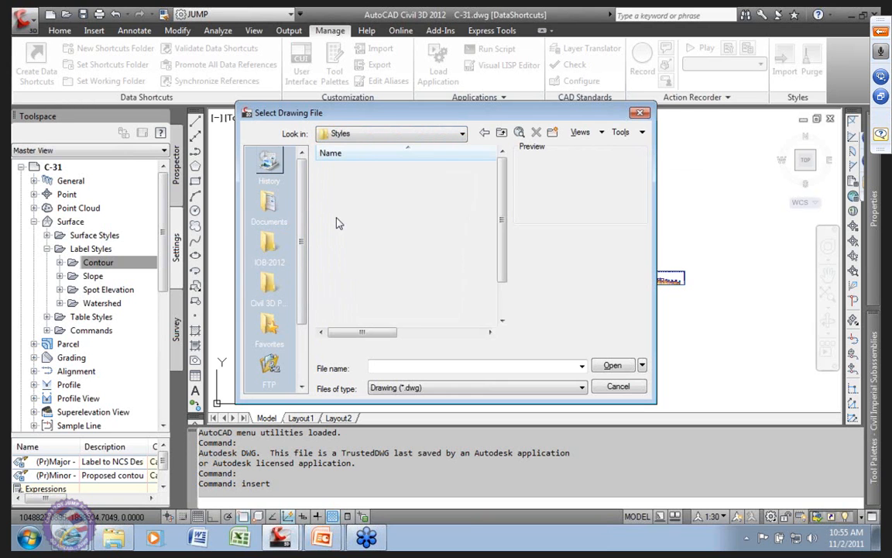
double_click(356, 181)
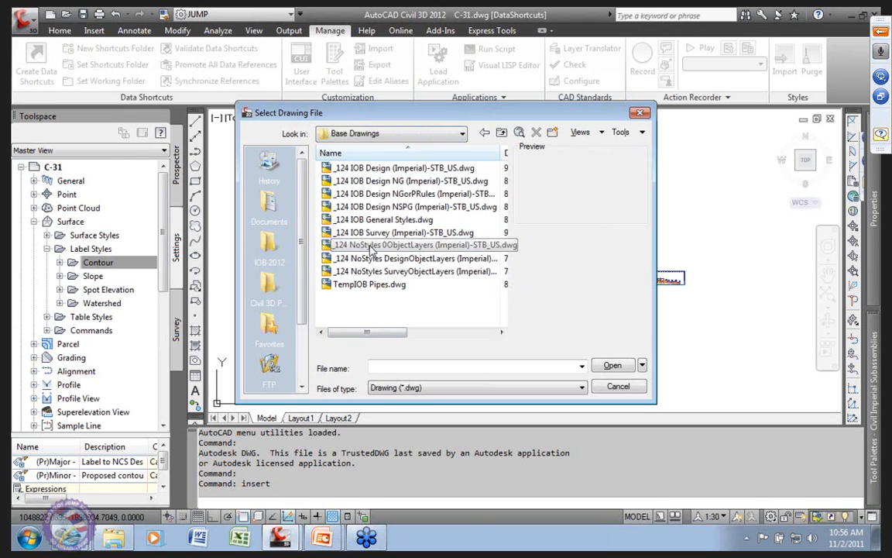
Insert _124 NoStyles 0ObjectLayers (Imperial)-STB_US.dwg exploded at the fixed insertion point 0,0,0 with scale 1
left_click(372, 248)
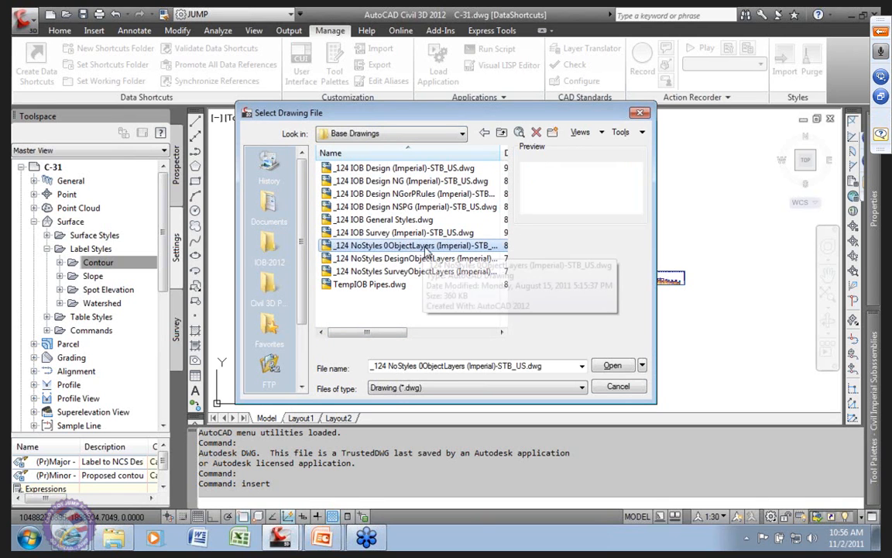
left_click(612, 365)
left_click(613, 365)
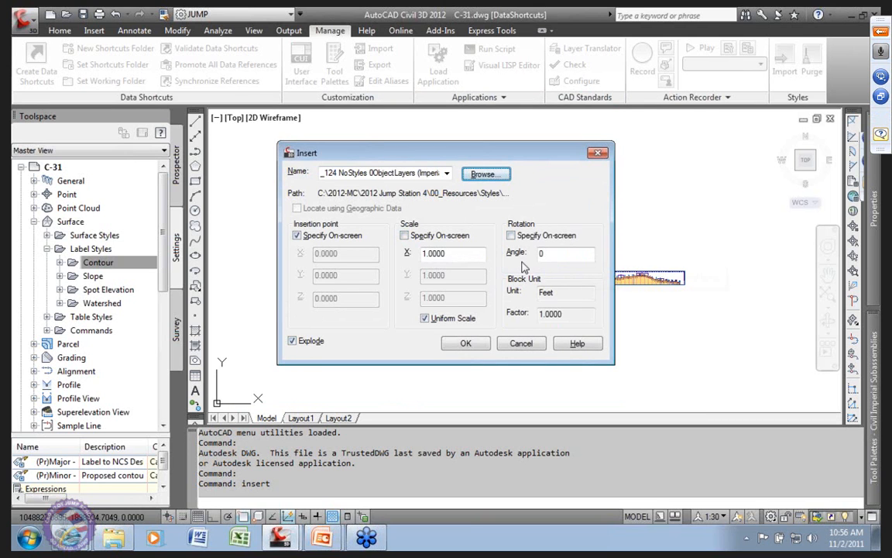
left_click(298, 236)
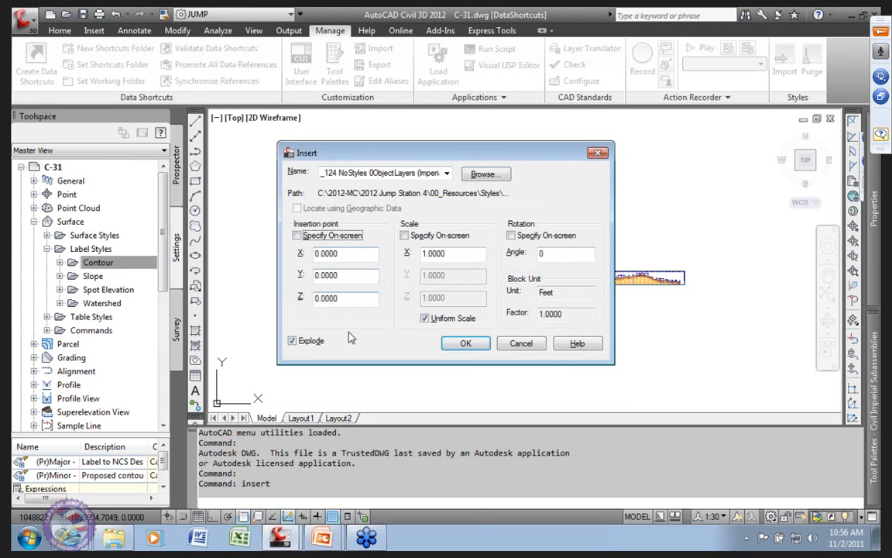
left_click(465, 343)
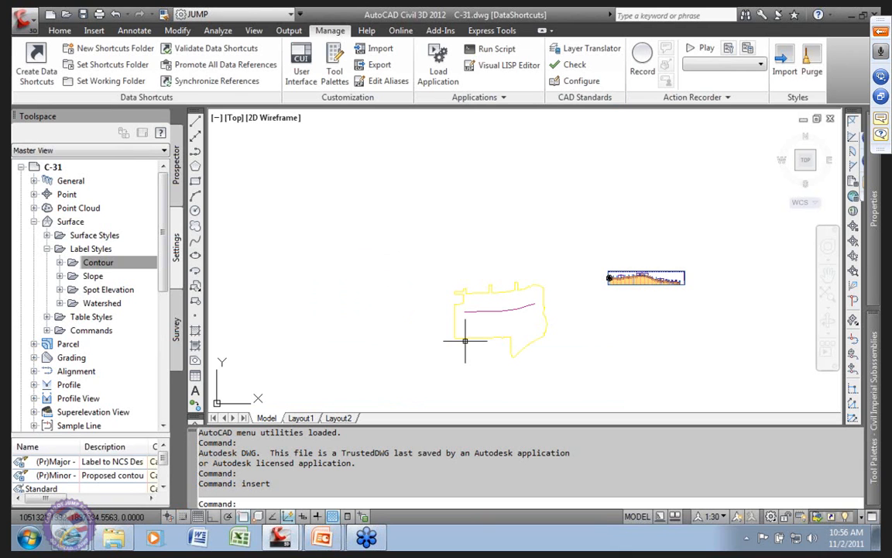
Replace all references to the (Pr)Minor - JS surface contour label style with the Standard style
left_click(60, 262)
left_click(118, 299)
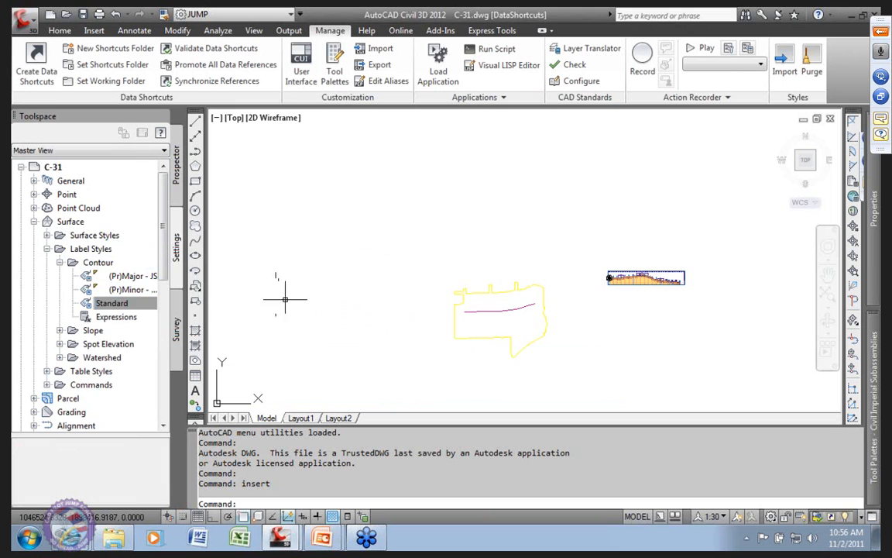
left_click(137, 291)
right_click(136, 293)
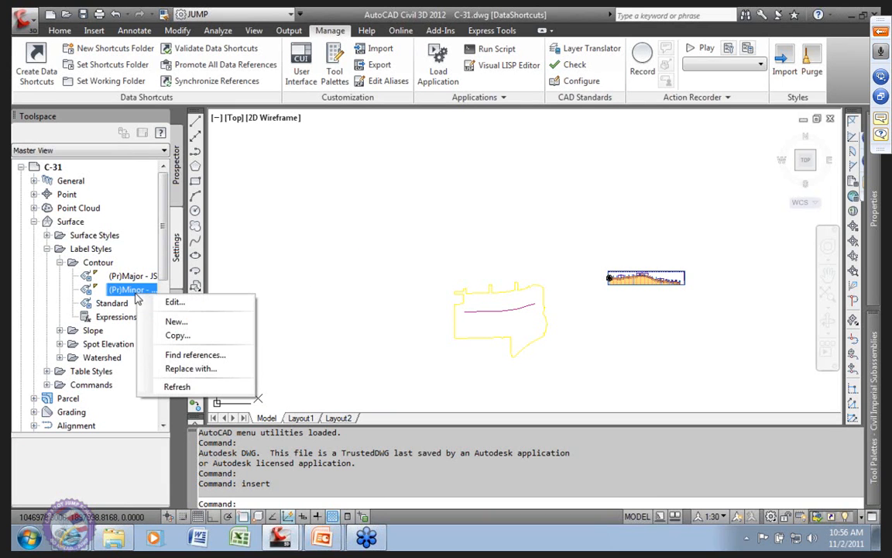
left_click(198, 371)
left_click(536, 283)
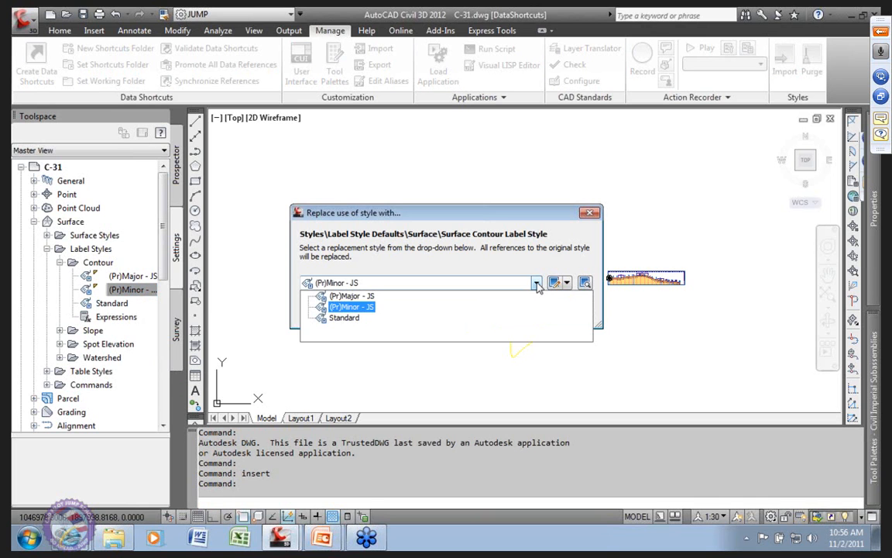
left_click(345, 318)
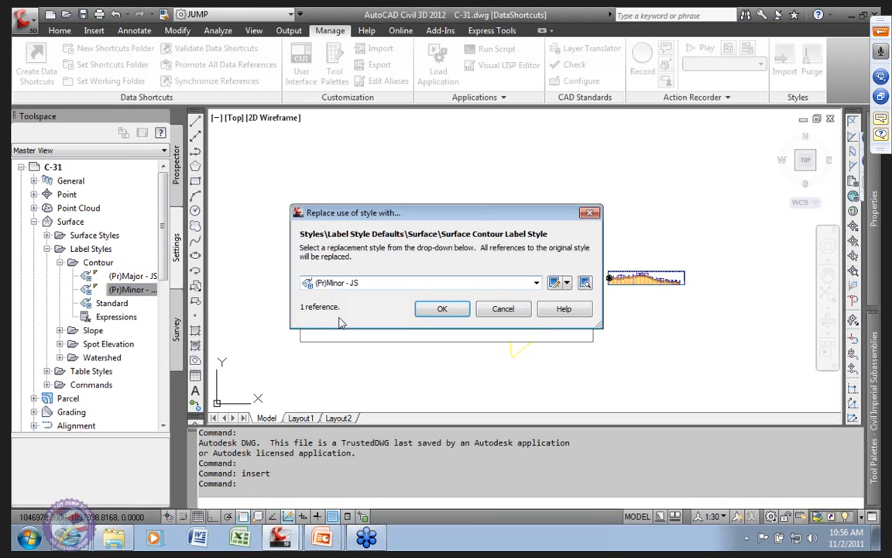
left_click(448, 311)
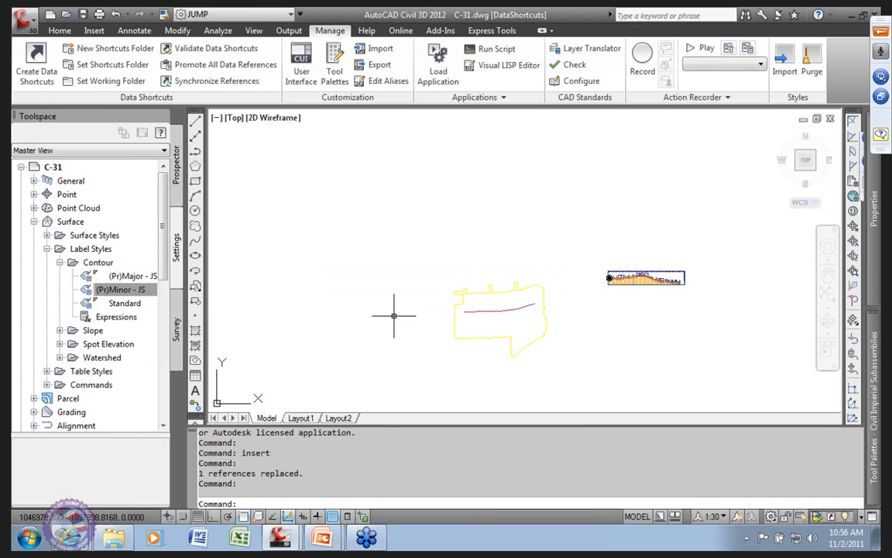
Replace all references to the (Pr)Major - JS surface contour label style with the Standard style
left_click(138, 276)
right_click(139, 276)
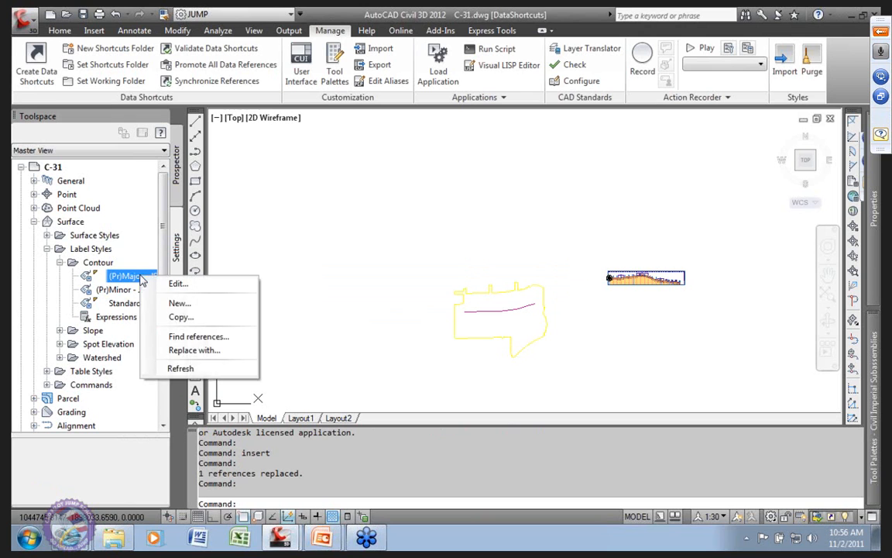
left_click(193, 350)
left_click(533, 283)
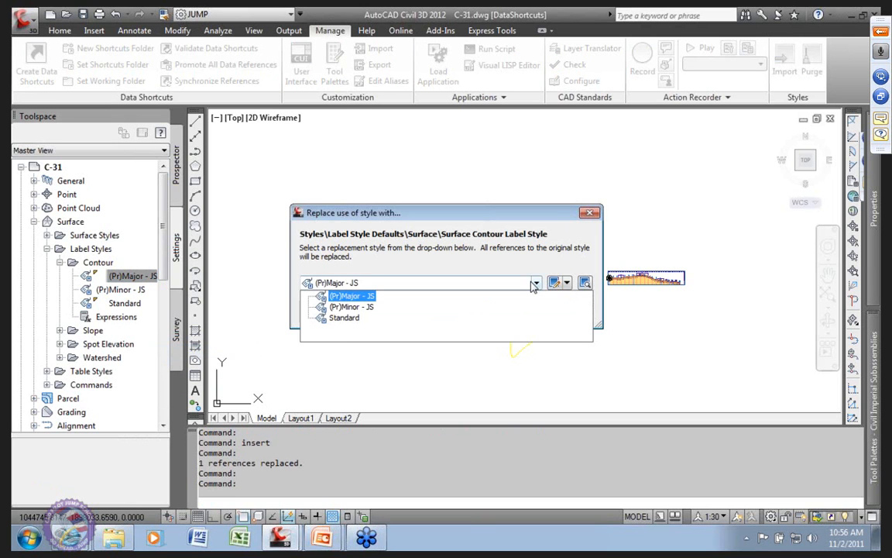
left_click(339, 314)
left_click(441, 309)
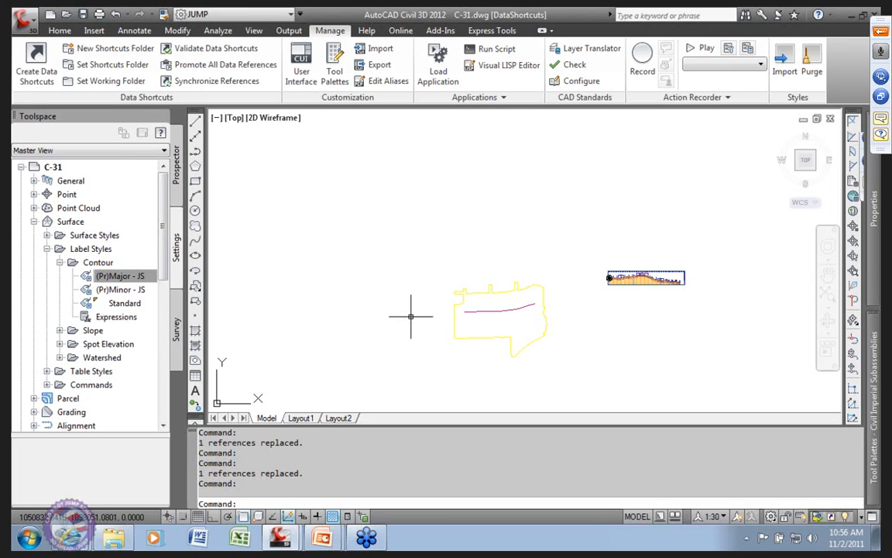
Examine which surface contour label styles are still in use, and collapse the Surface settings collection
left_click(124, 303)
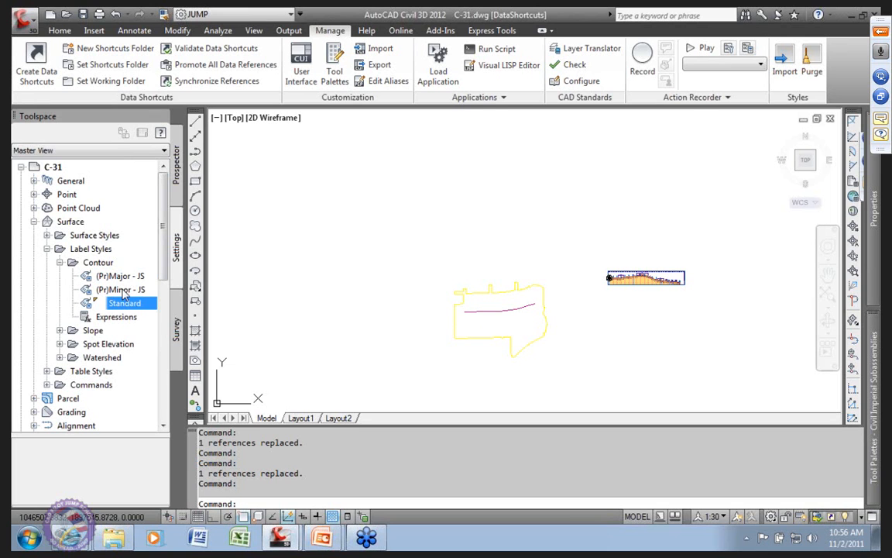
left_click(122, 290)
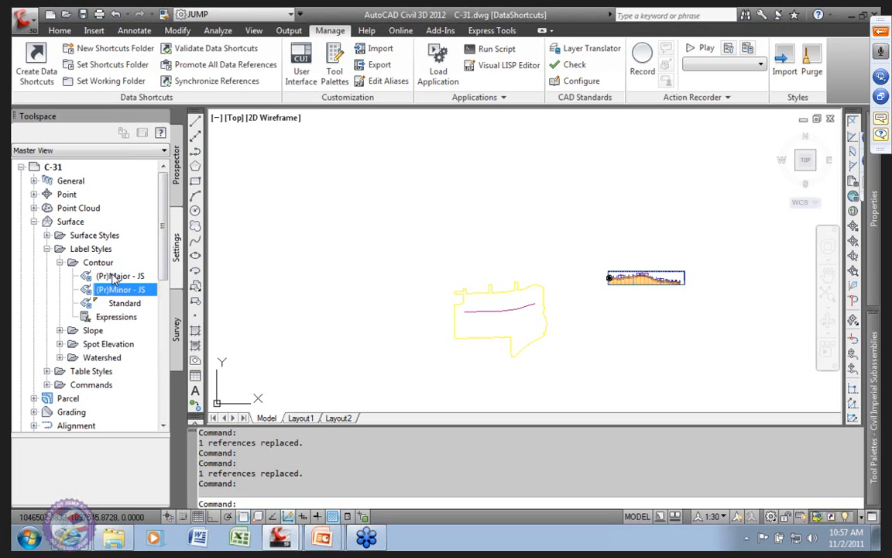
left_click(357, 231)
left_click(357, 231)
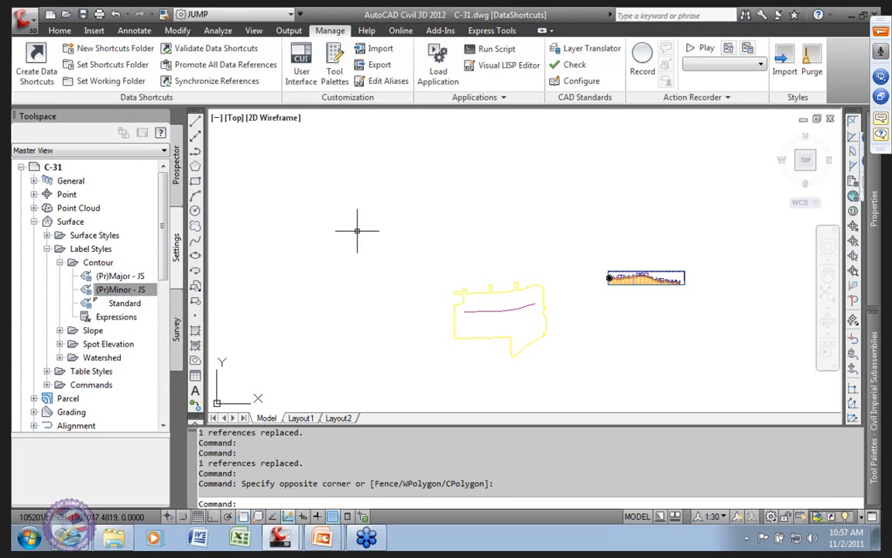
left_click(60, 262)
left_click(48, 248)
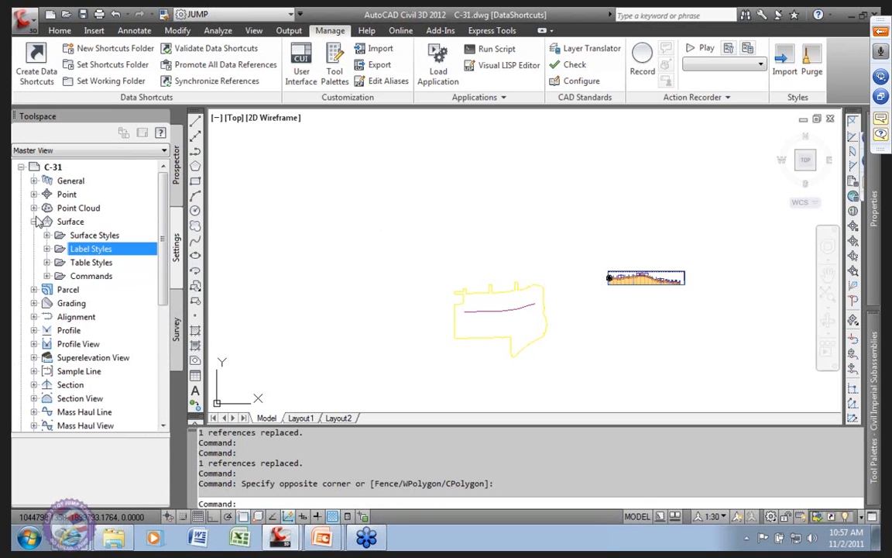
left_click(34, 221)
middle_click_drag(488, 324, 496, 332)
scroll(496, 332, "up", 5)
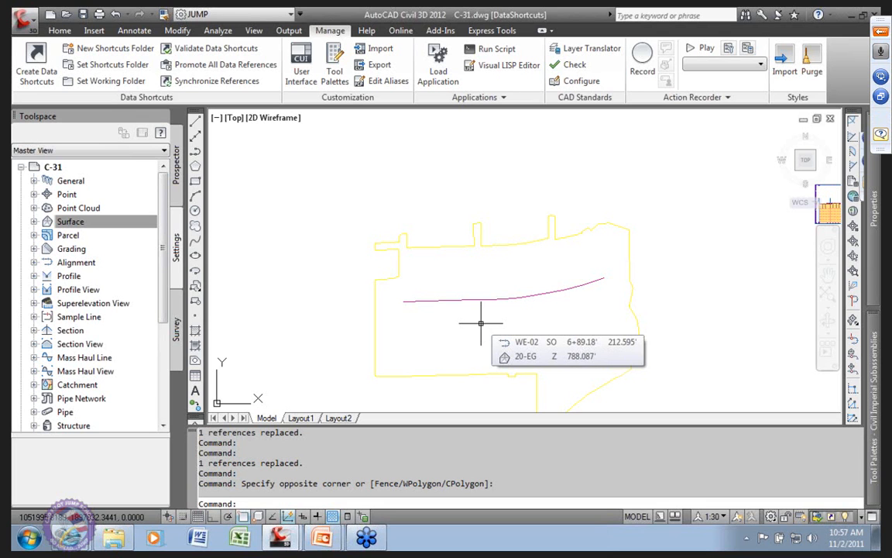
mouse_move(555, 272)
middle_mouse_down()
mouse_move(516, 292)
mouse_move(440, 244)
middle_mouse_up()
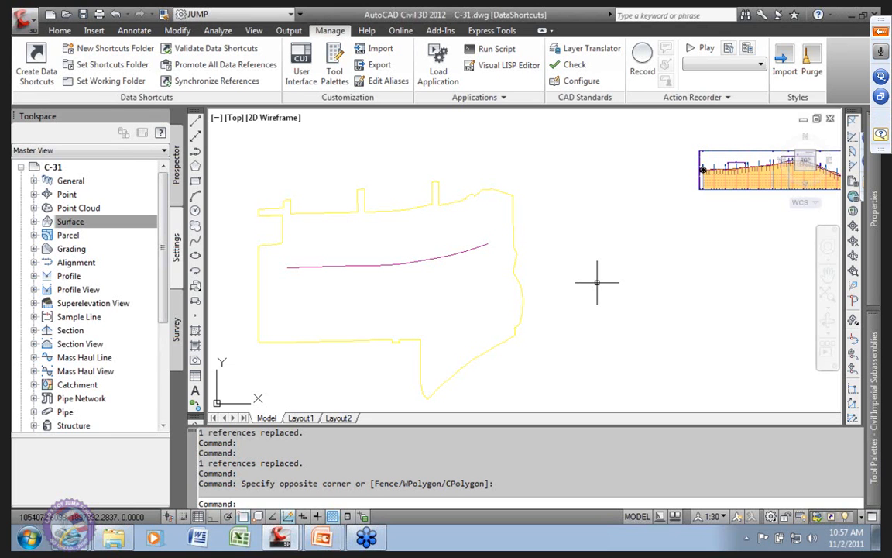
Try to import styles into the modified drawing C-31, and save the drawing
left_click(786, 62)
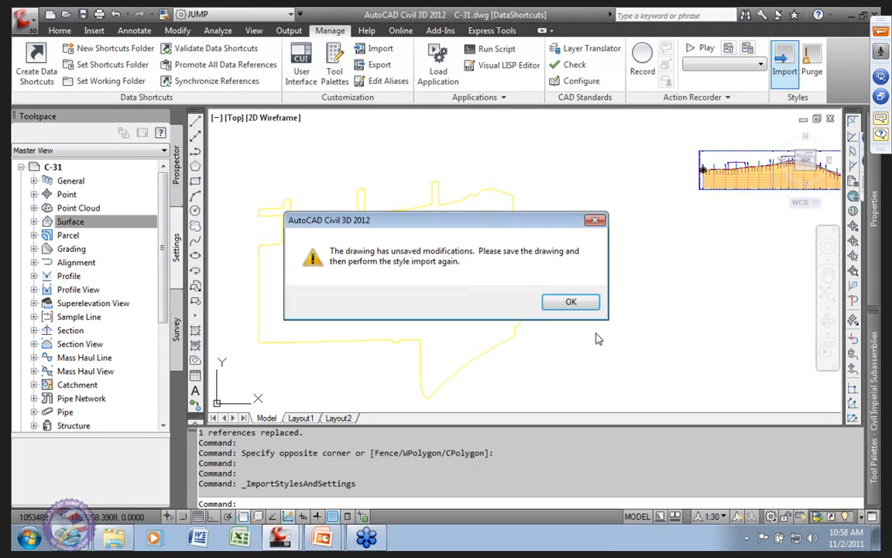
left_click(570, 303)
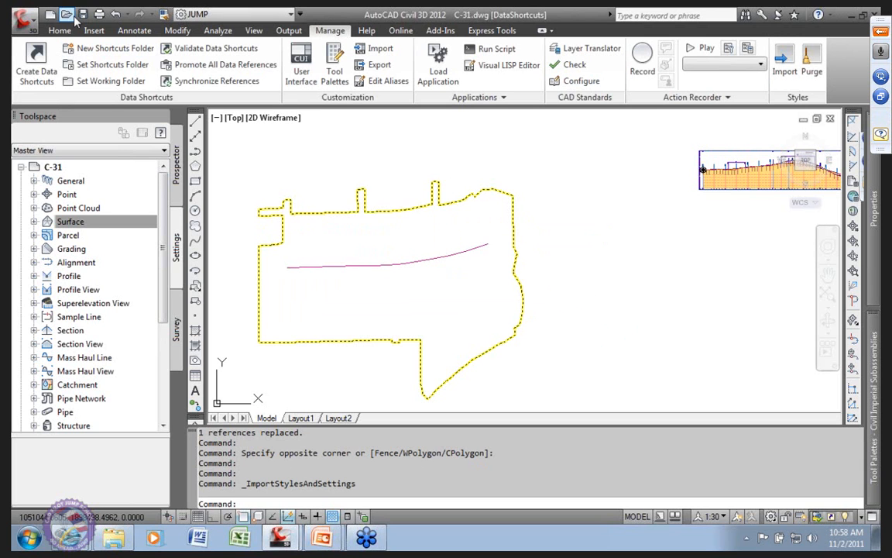
left_click(83, 15)
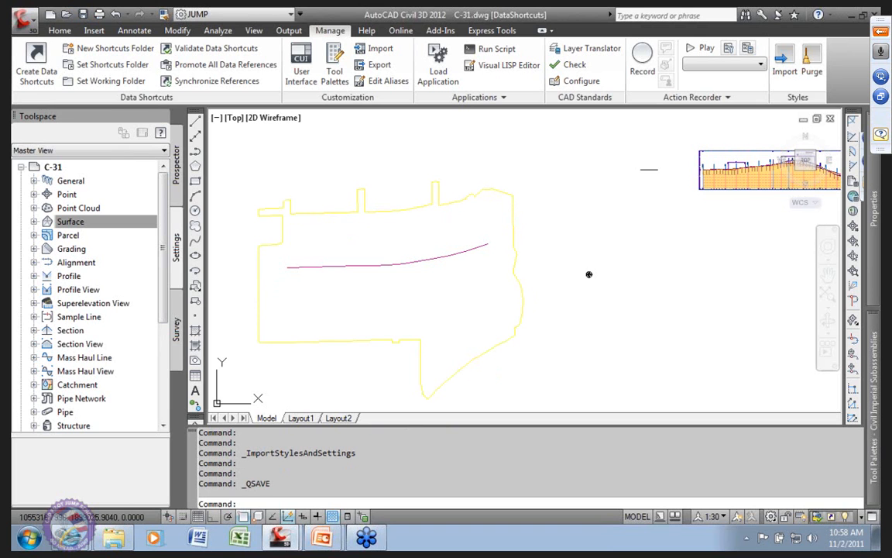
Start a style import using _124 IOB NCS Design (Imperial)-STB_US.dwt from the TTT-2012 00_Resources Templates folder as the source
left_click(785, 62)
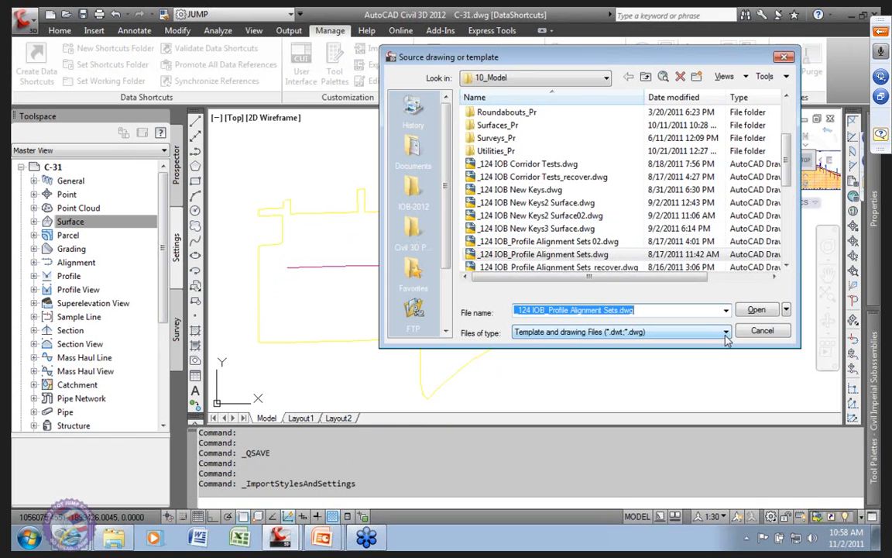
left_click(606, 78)
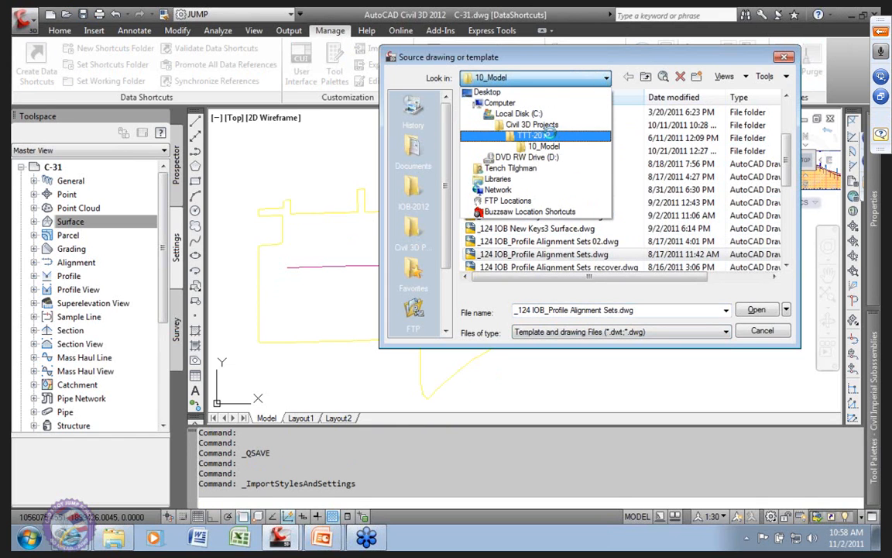
left_click(542, 135)
double_click(491, 111)
double_click(496, 177)
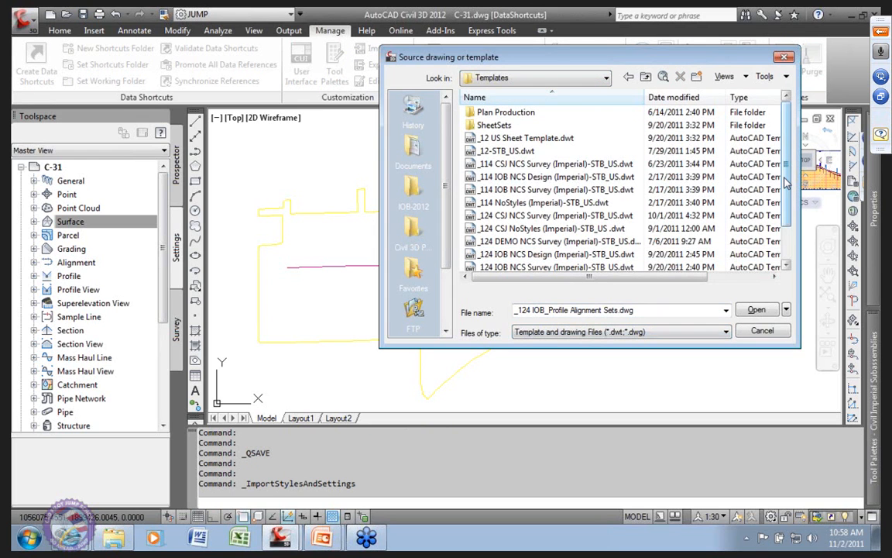
scroll(782, 260, "down", 1)
left_click(548, 216)
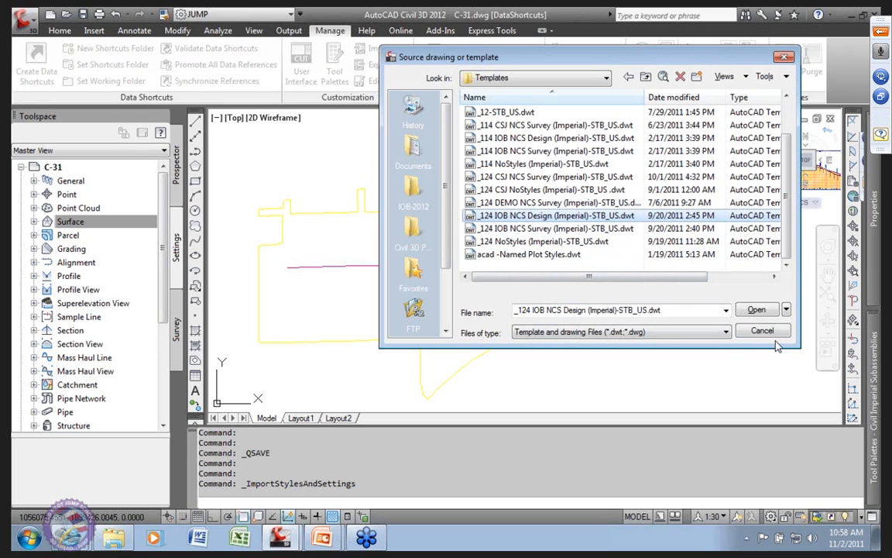
left_click(759, 311)
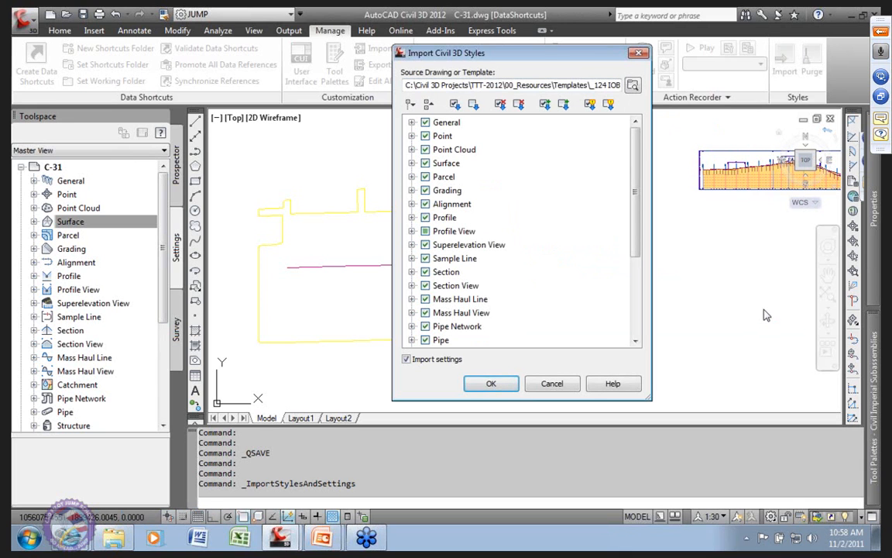
Examine the General multipurpose marker styles listed to be added from the template
left_click(412, 122)
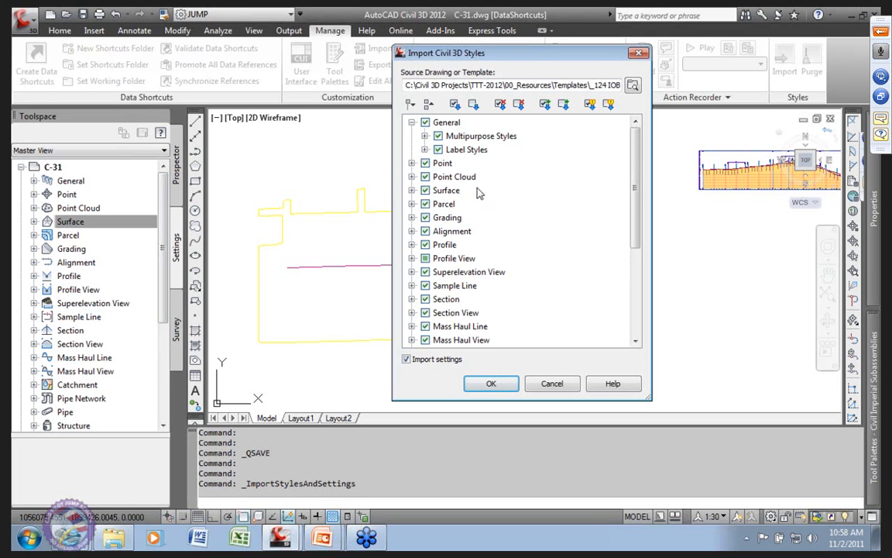
left_click(411, 122)
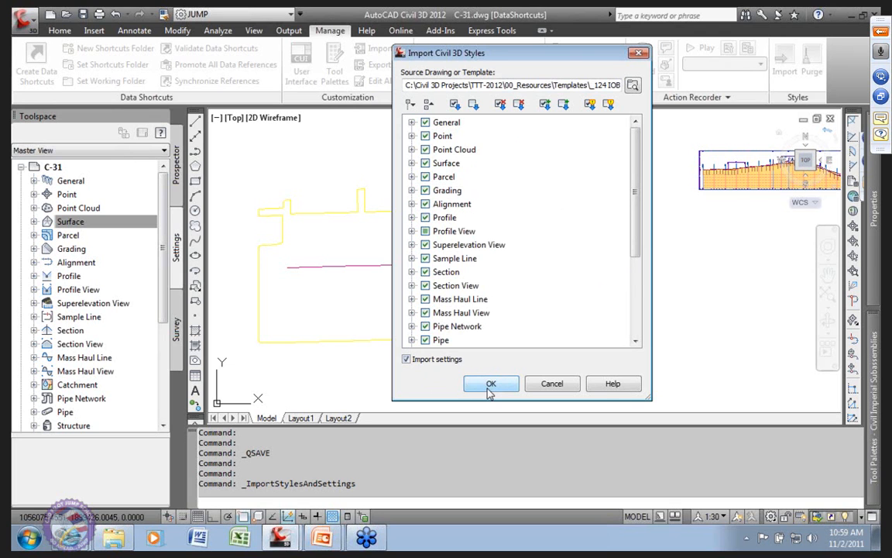
left_click(412, 122)
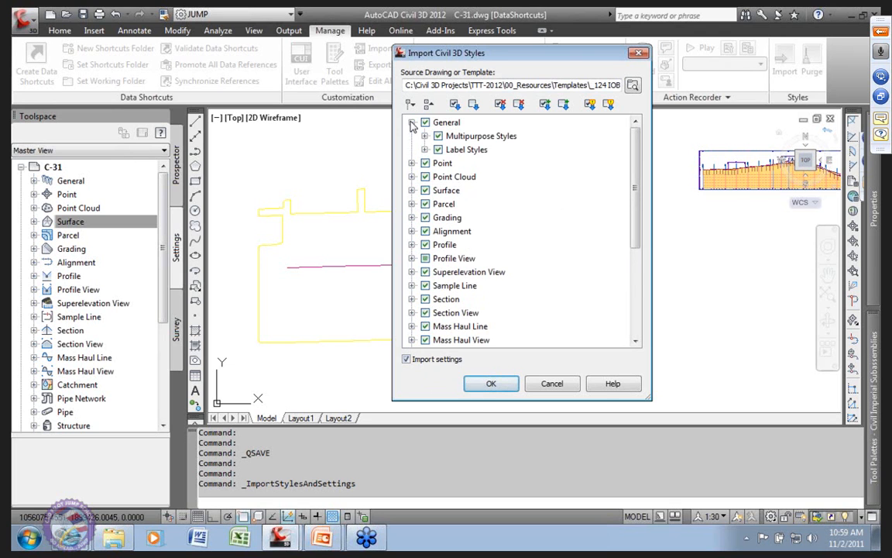
left_click(424, 136)
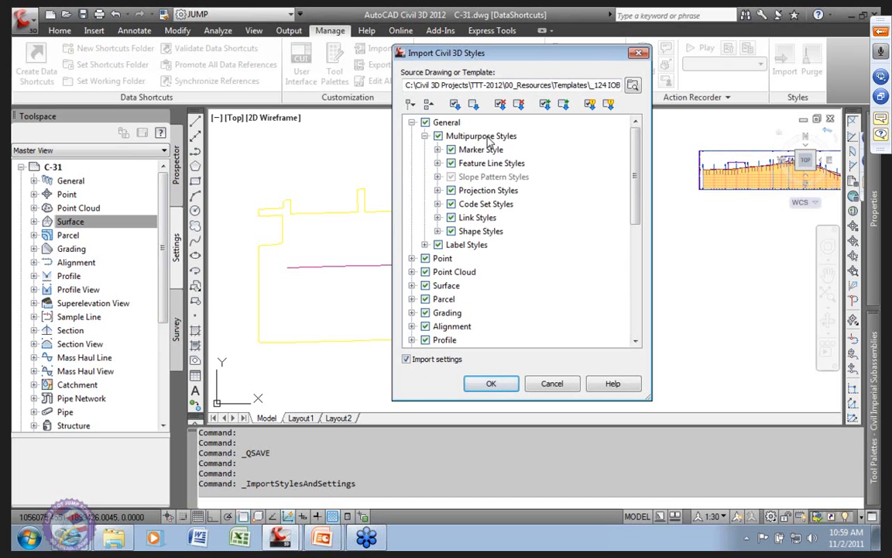
left_click(437, 150)
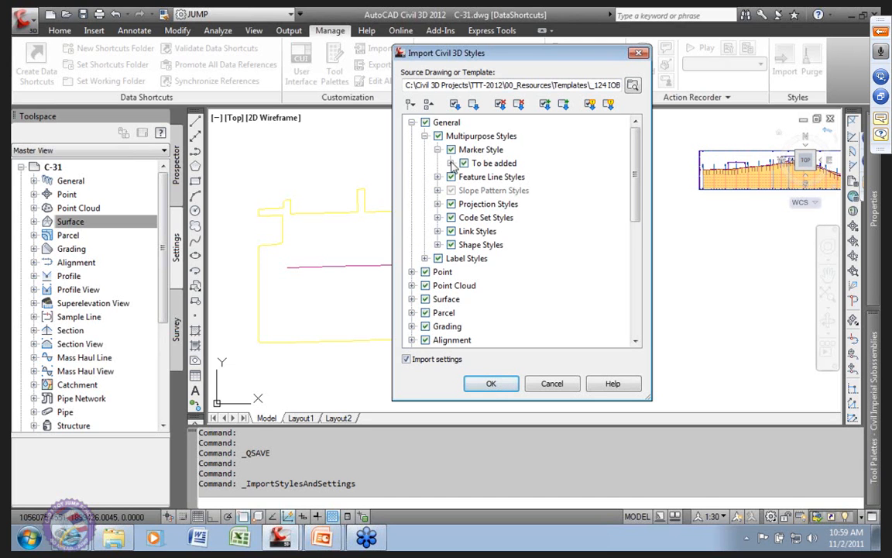
left_click(451, 164)
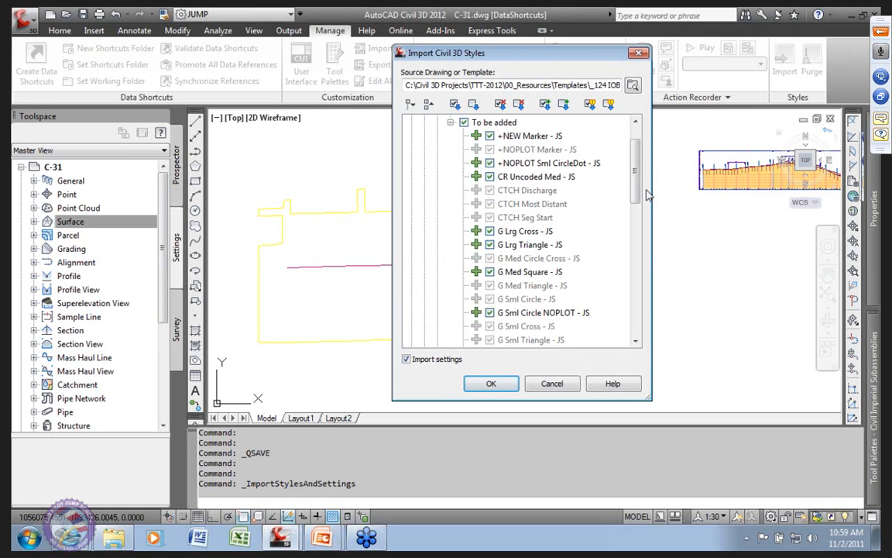
scroll(639, 174, "up", 1)
left_click(424, 136)
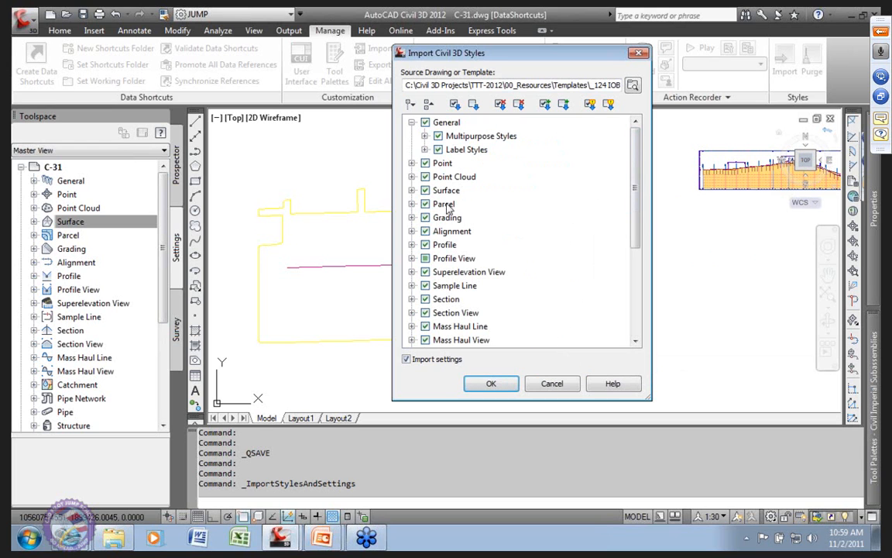
Examine the point styles listed to be added, and collapse the Point and General collections
left_click(411, 163)
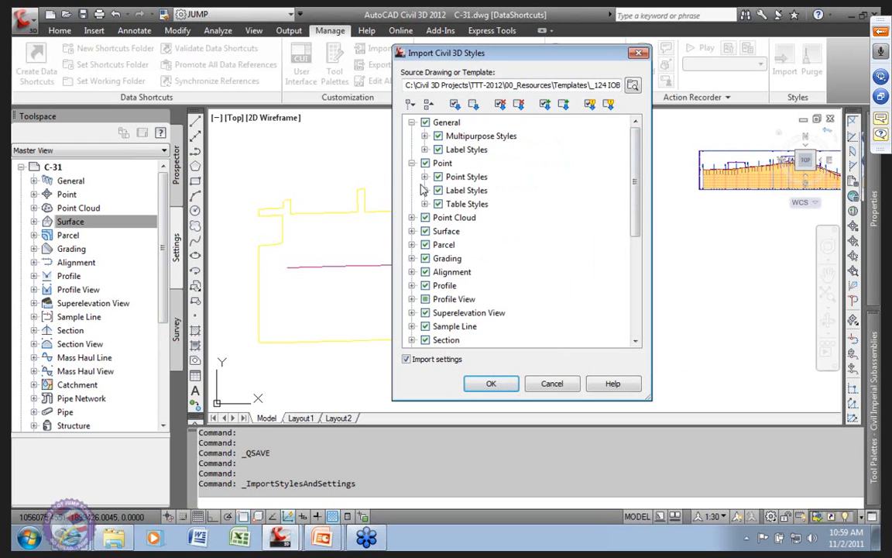
left_click(424, 177)
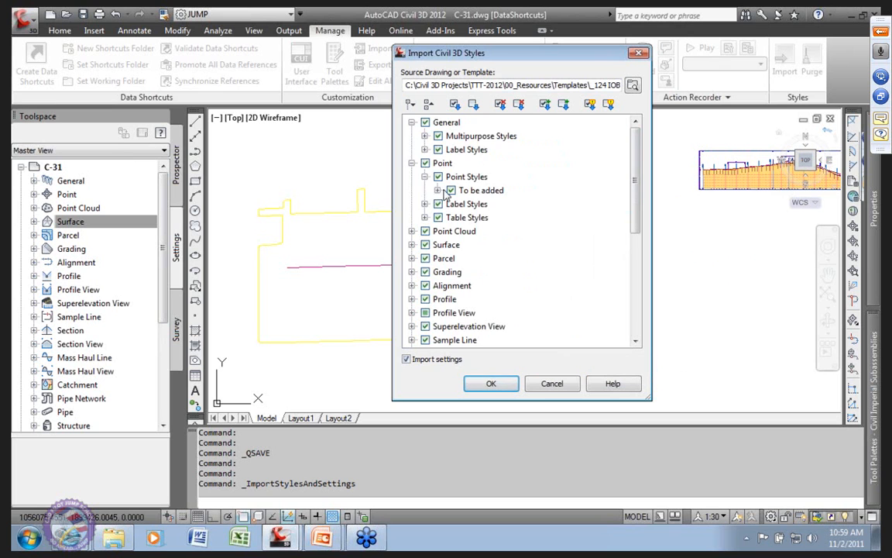
left_click(439, 190)
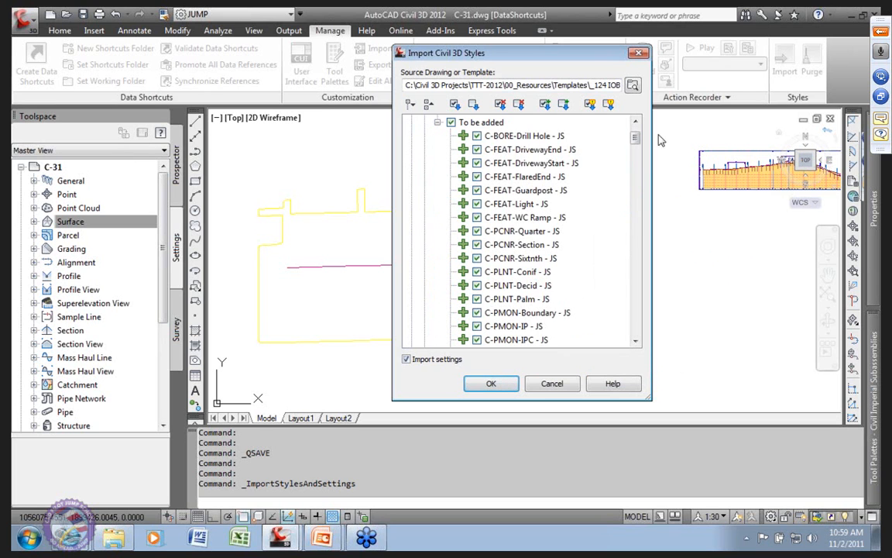
scroll(637, 135, "up", 2)
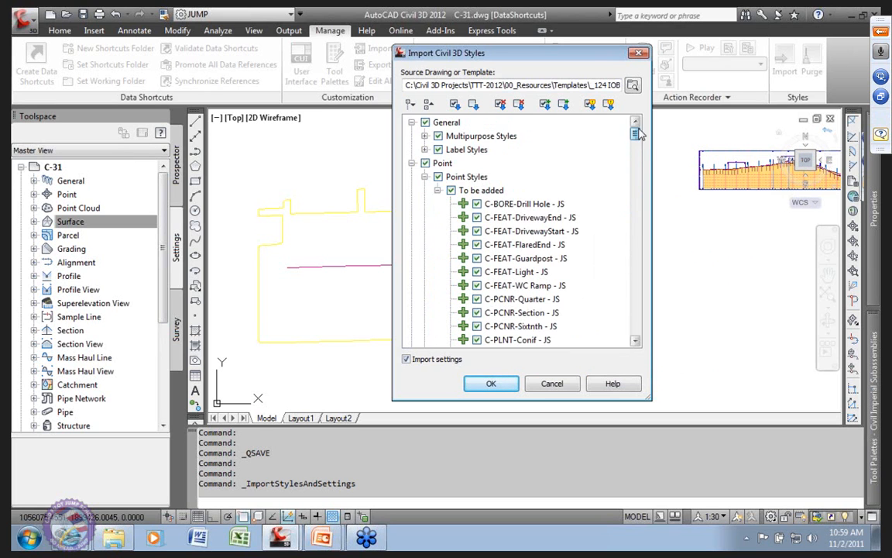
left_click(412, 162)
left_click(412, 122)
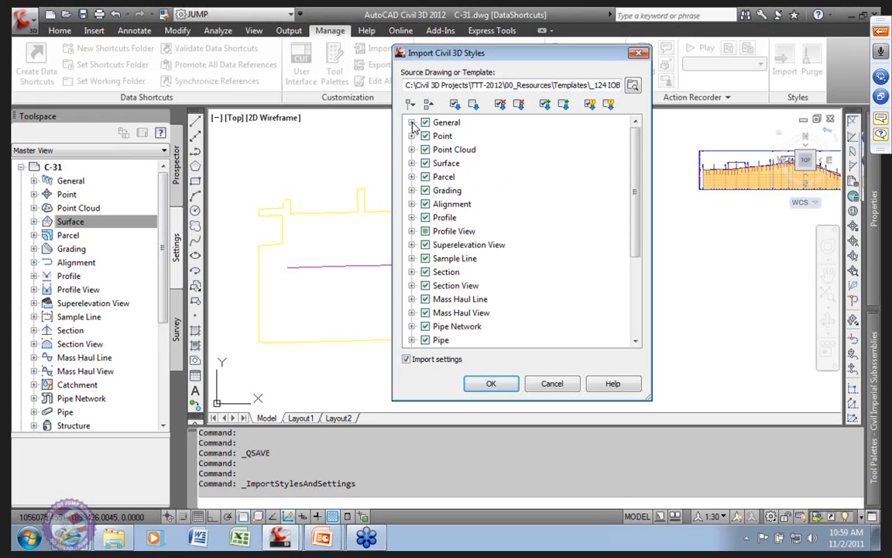
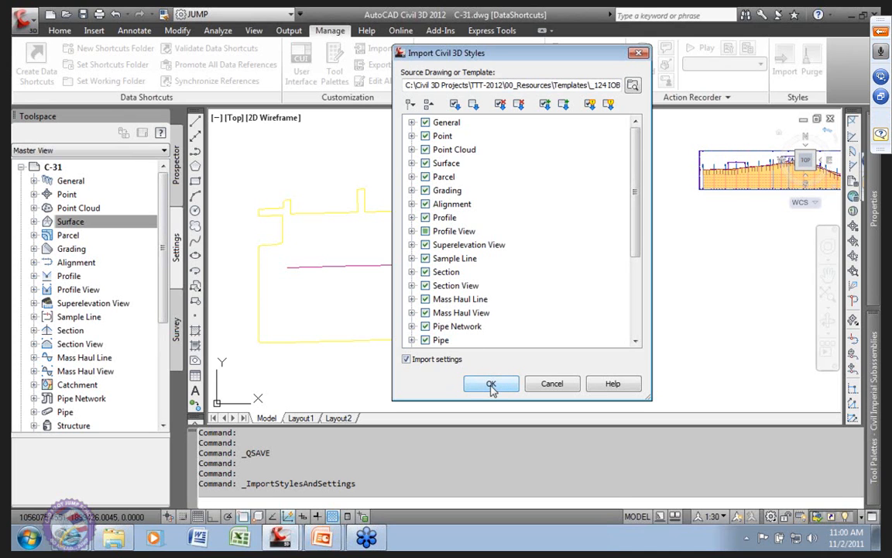
Import all checked styles and settings from the template, accepting overwriting of duplicate styles, and save the drawing
left_click(491, 385)
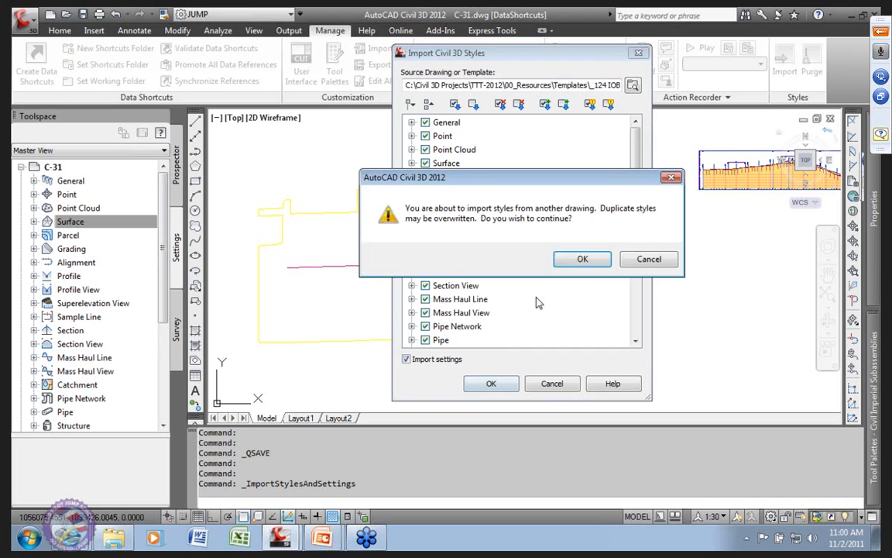
left_click(583, 260)
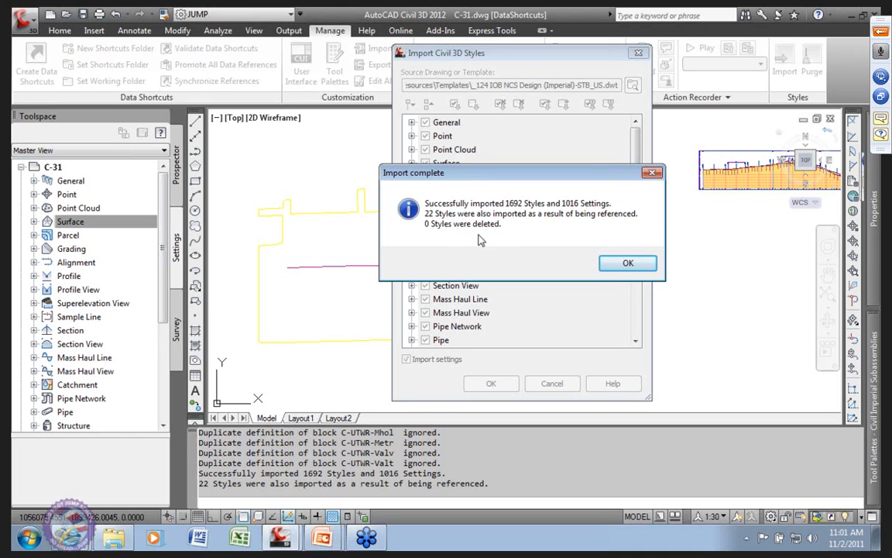
left_click(627, 264)
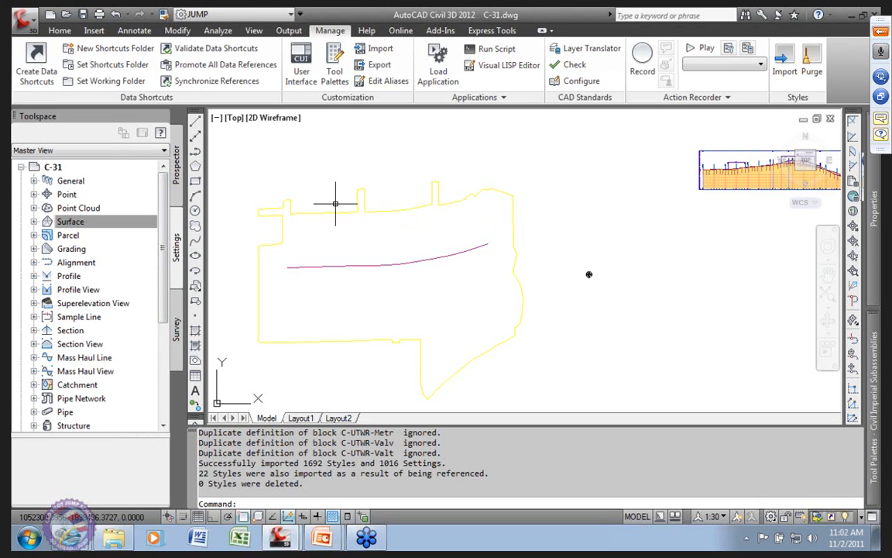
key("ctrl+s")
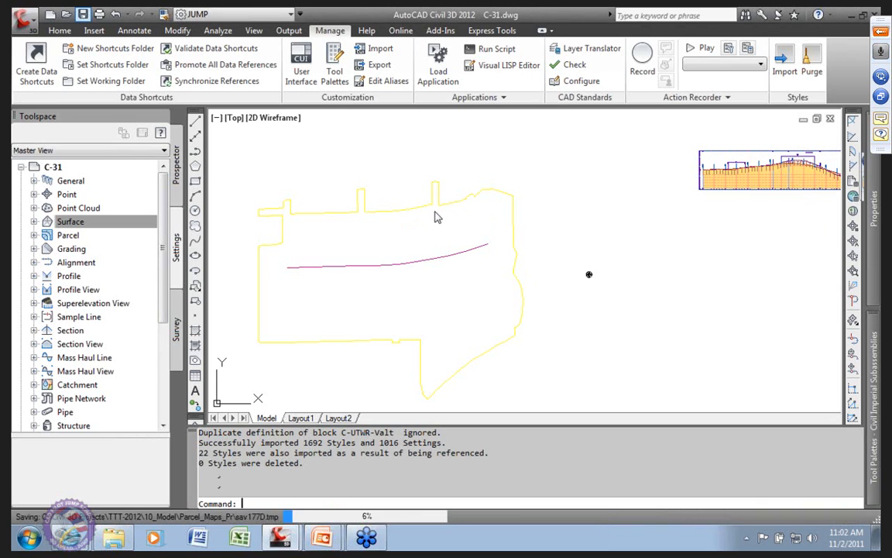
key("ctrl+s")
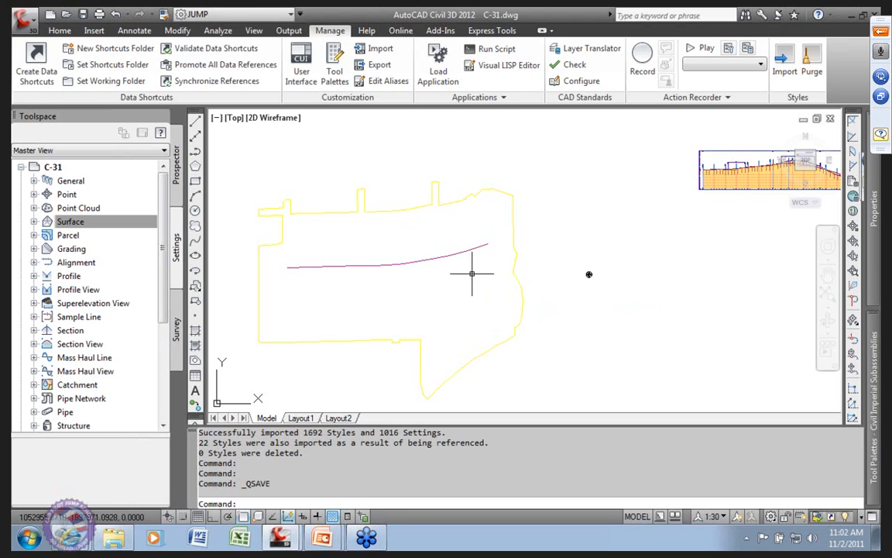
Check which surface style is assigned in the properties of surface 20-EG, and close them without changes
left_click(335, 214)
right_click(335, 217)
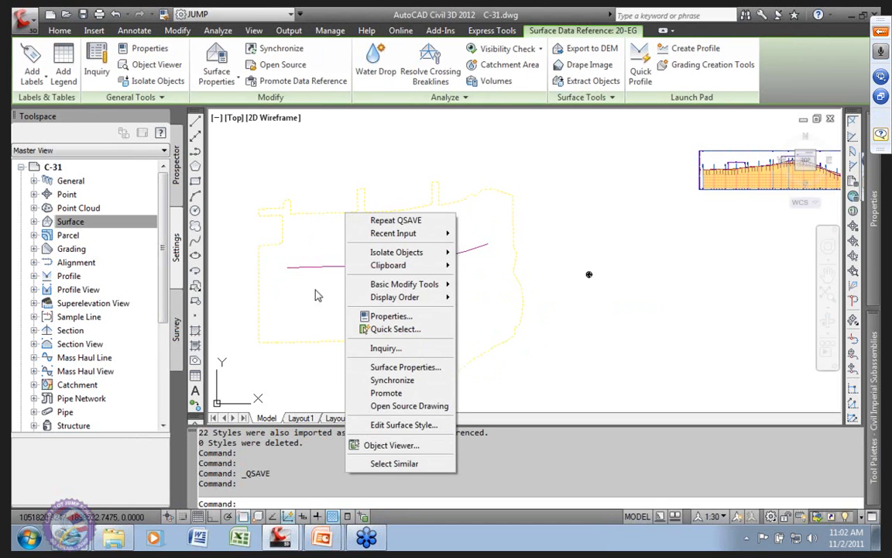
left_click(268, 262)
left_click(267, 256)
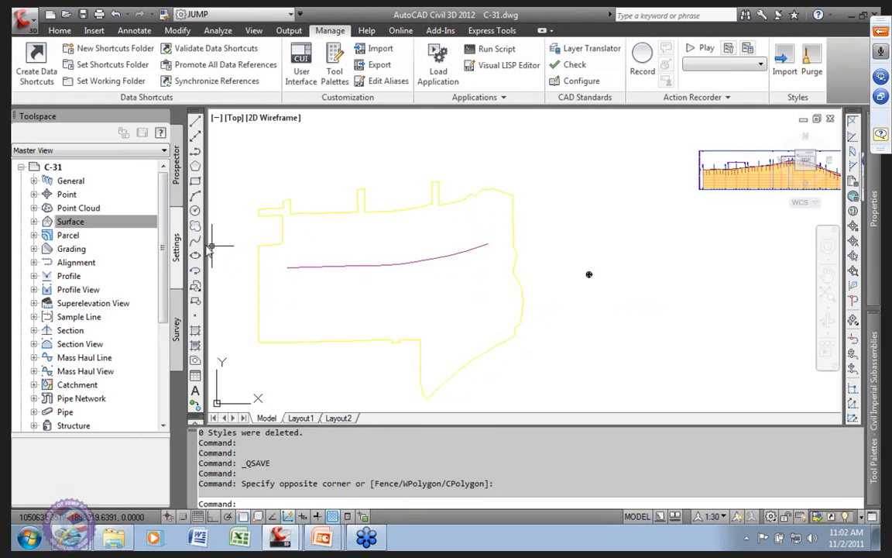
left_click(46, 222)
left_click(33, 221)
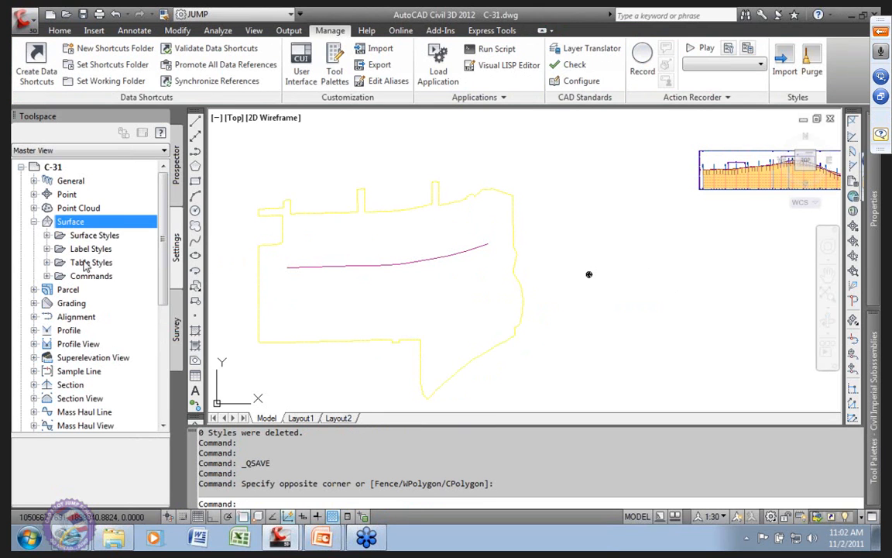
left_click(87, 235)
left_click(177, 164)
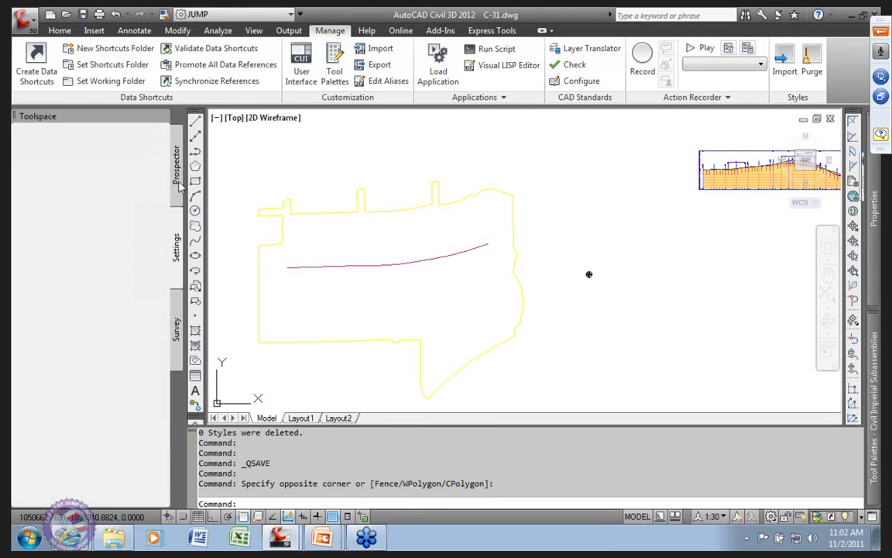
right_click(105, 248)
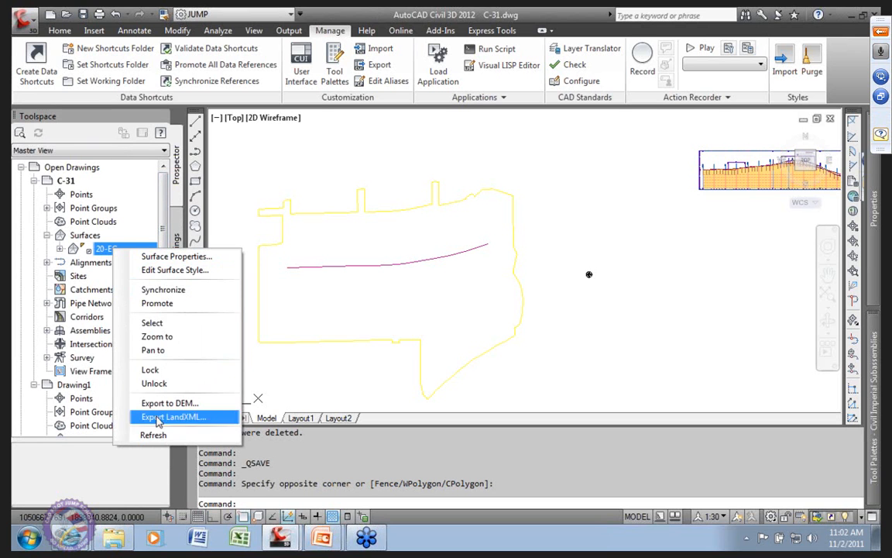
left_click(177, 258)
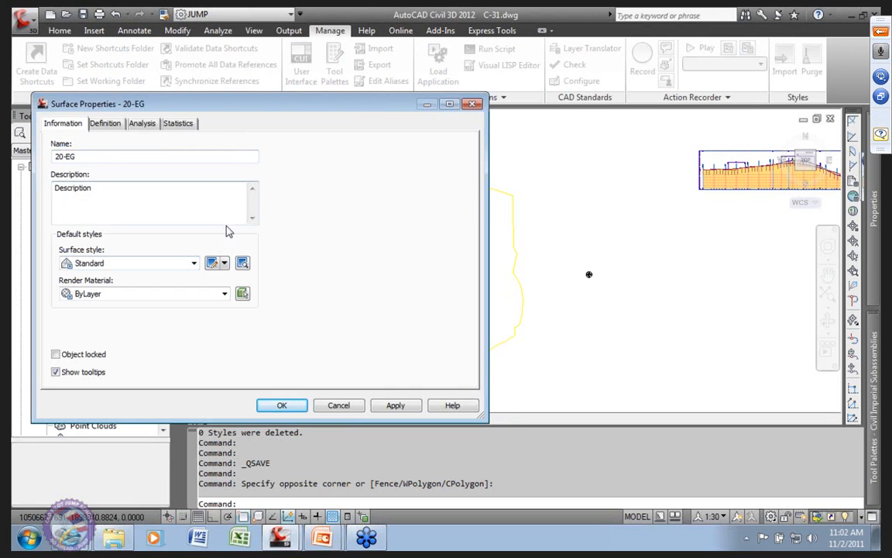
left_click(340, 405)
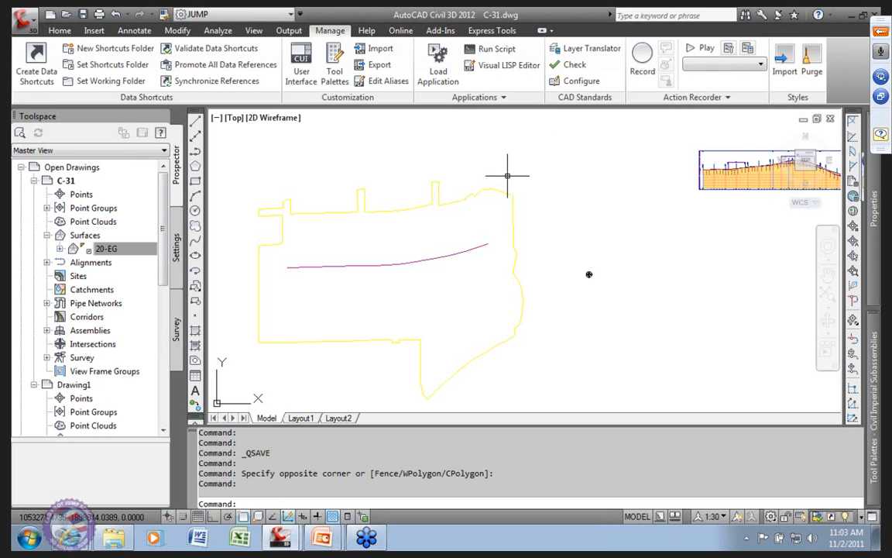
Start a style import with 08_ComplexProfileViews_All_Clip.dwg from the 2012 Jump Station 4\00_Resources\Styles\Complex folder on drive C as the source drawing
left_click(782, 67)
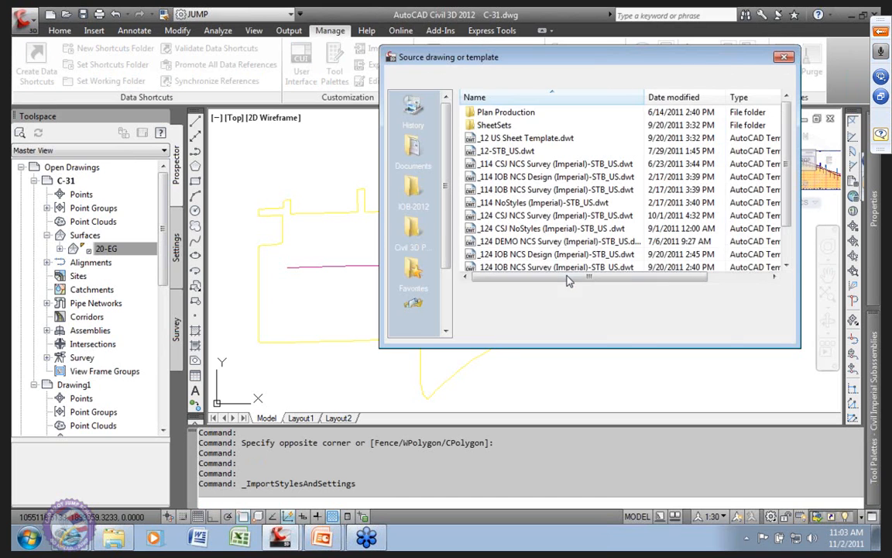
left_click(542, 78)
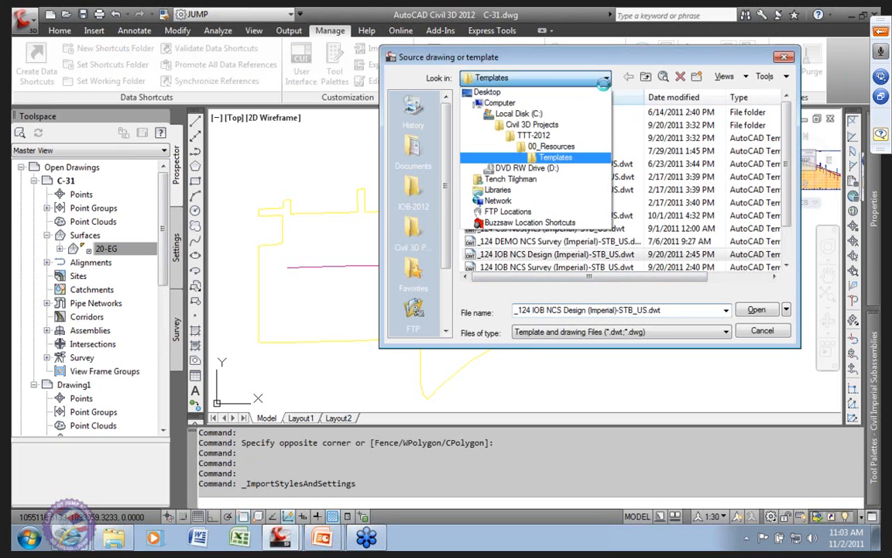
left_click(520, 114)
double_click(486, 191)
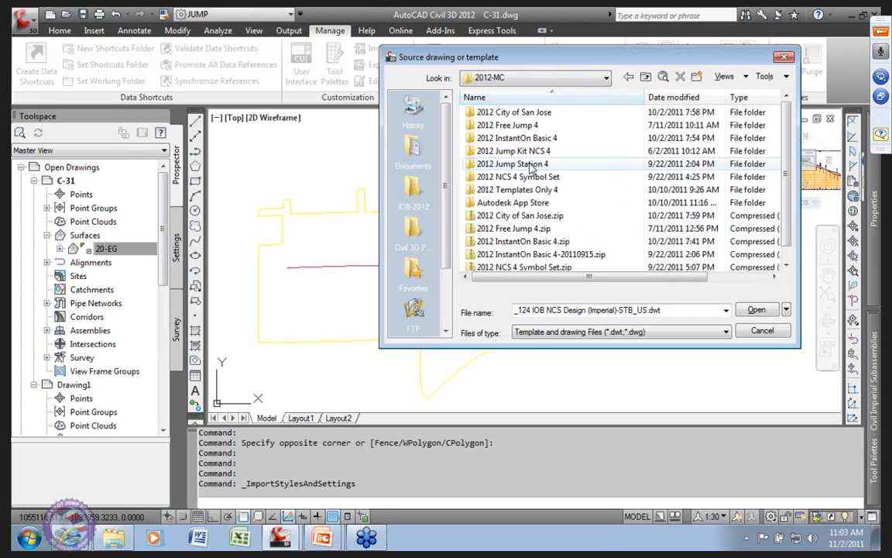
double_click(529, 162)
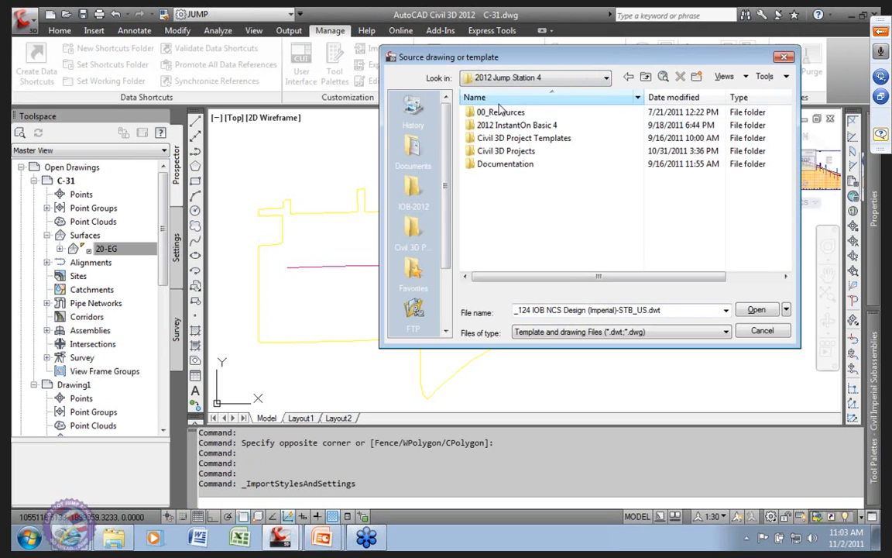
double_click(504, 113)
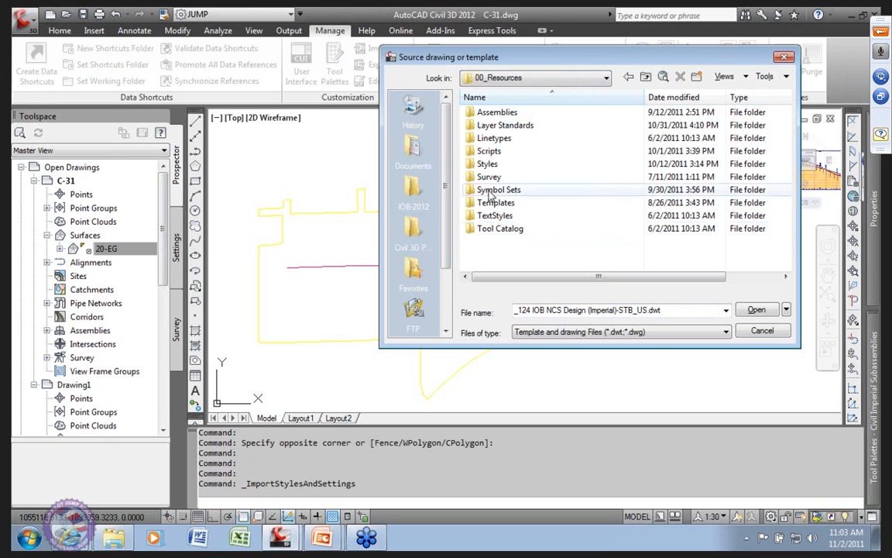
double_click(488, 165)
double_click(495, 151)
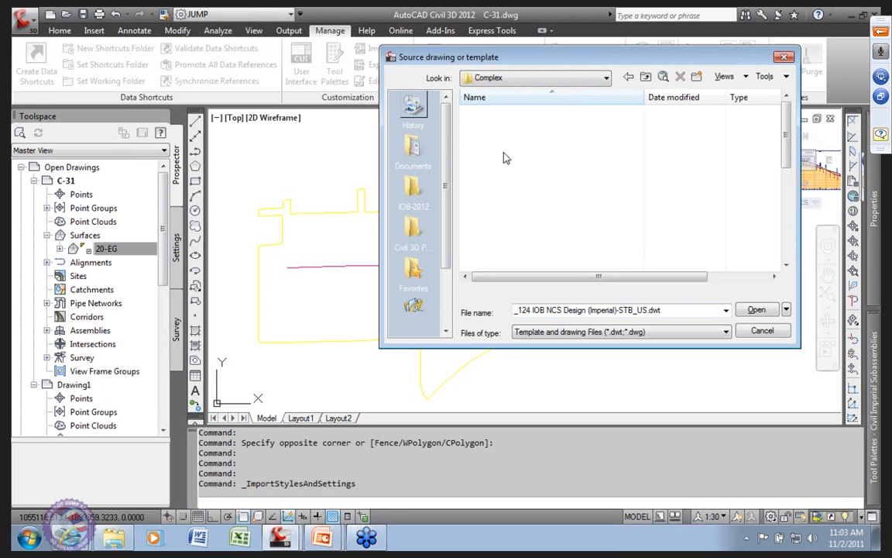
scroll(774, 230, "down", 2)
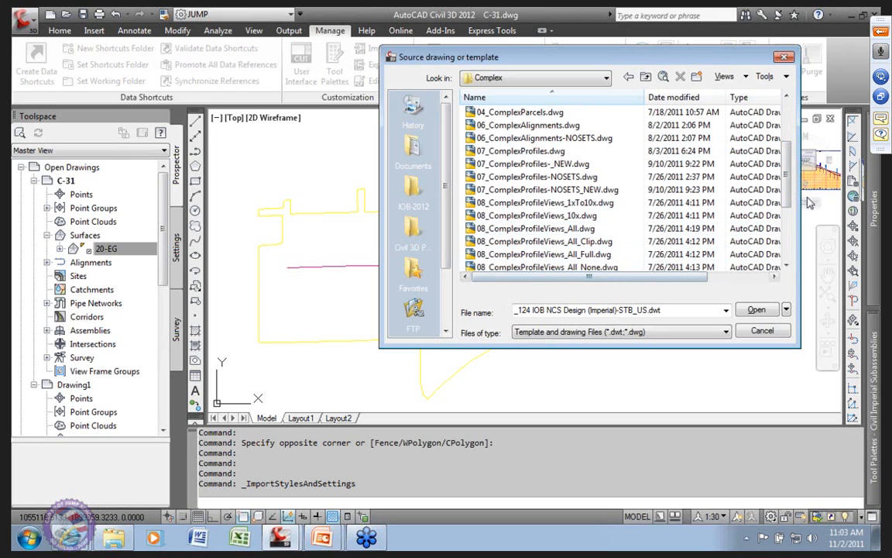
left_click(581, 242)
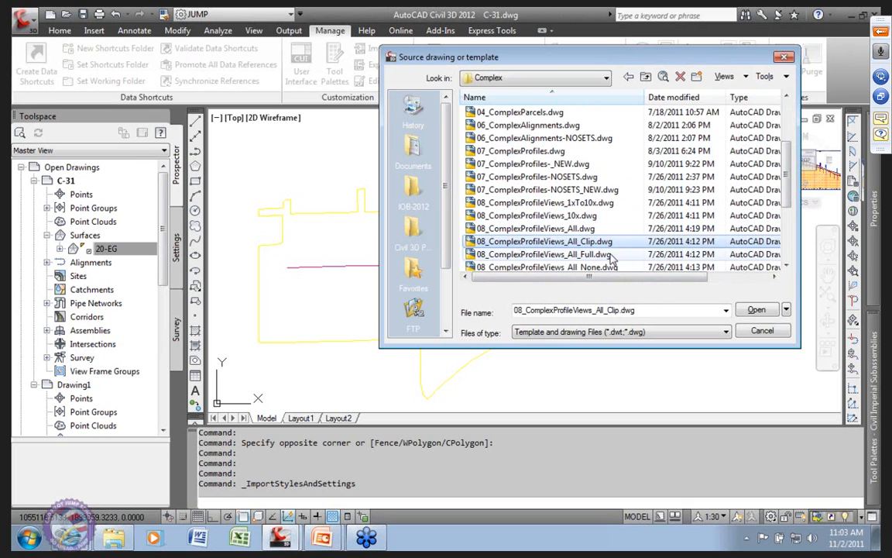
left_click(757, 310)
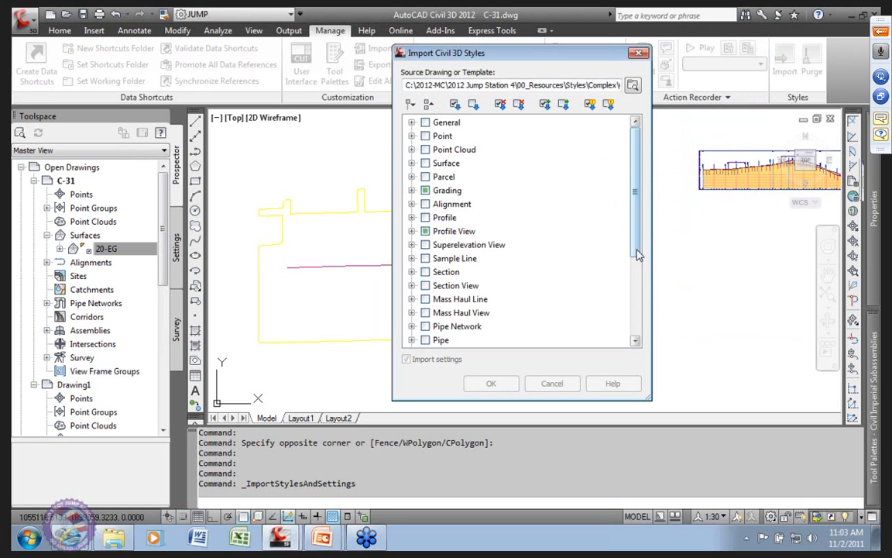
Exclude the whole Grading collection, including the Standard Set grading criteria, from the import, and collapse it
left_click(411, 189)
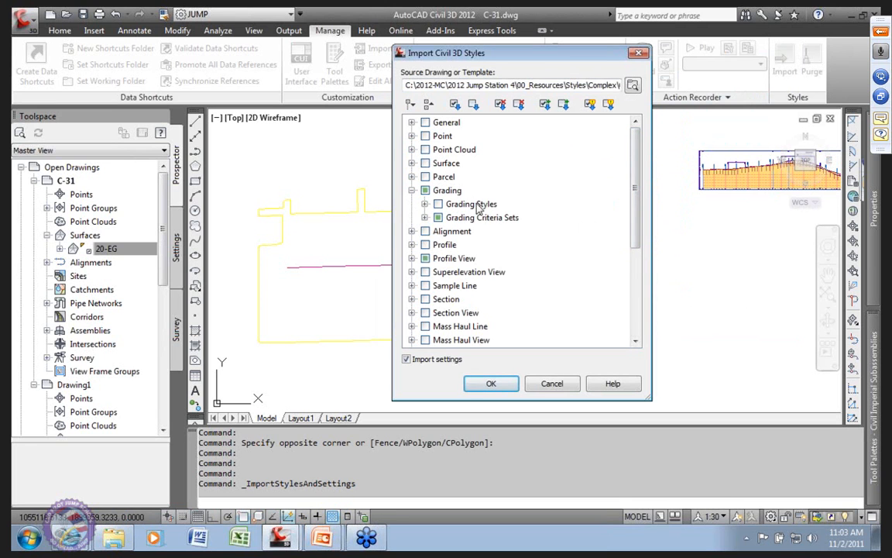
left_click(424, 218)
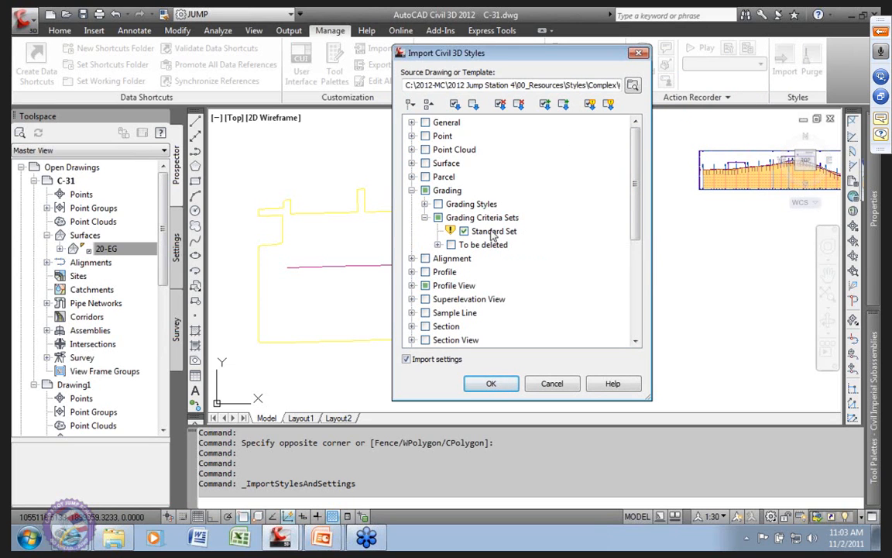
left_click(425, 190)
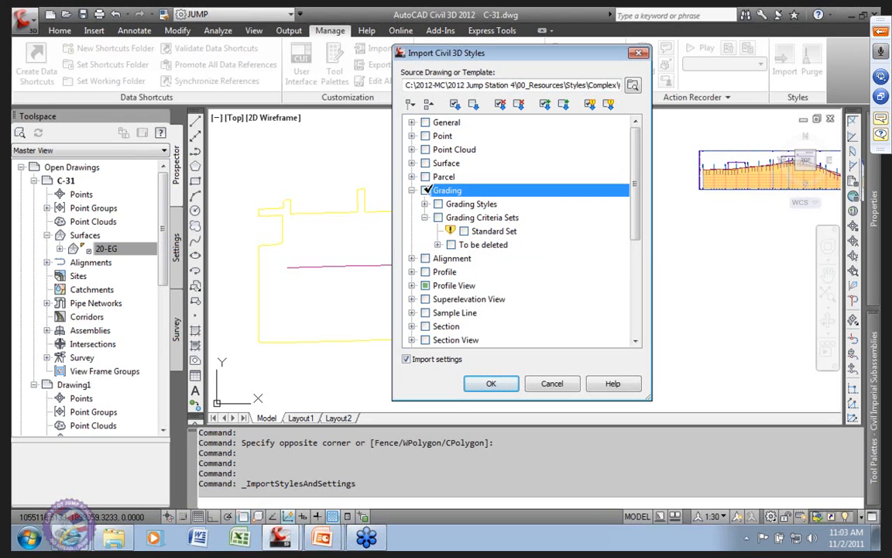
left_click(412, 191)
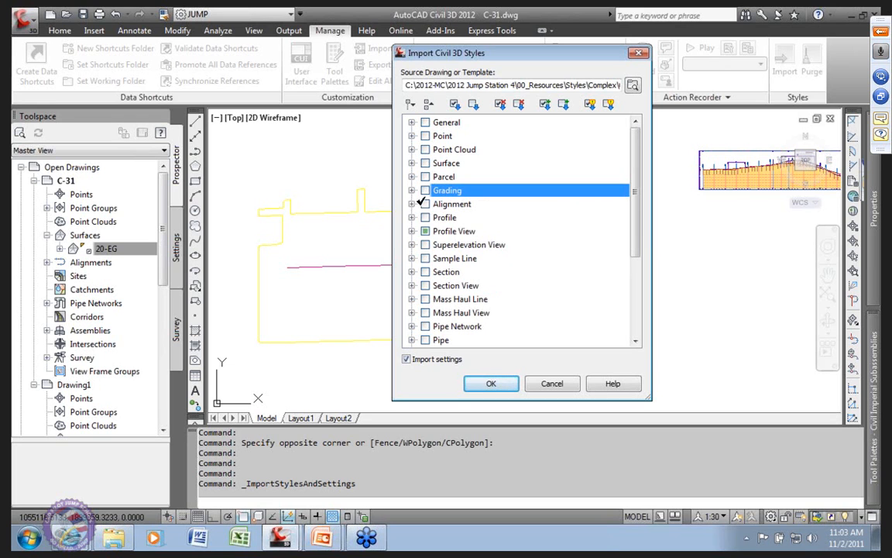
Examine the conflicts of the ClipHVIn Majors 10x profile view styles listed to be updated, and collapse that list
left_click(452, 232)
left_click(412, 232)
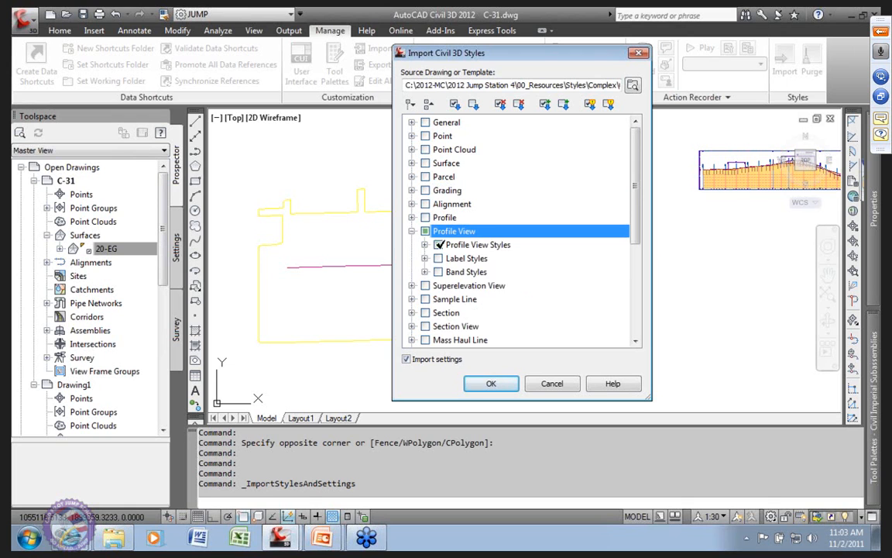
left_click(424, 245)
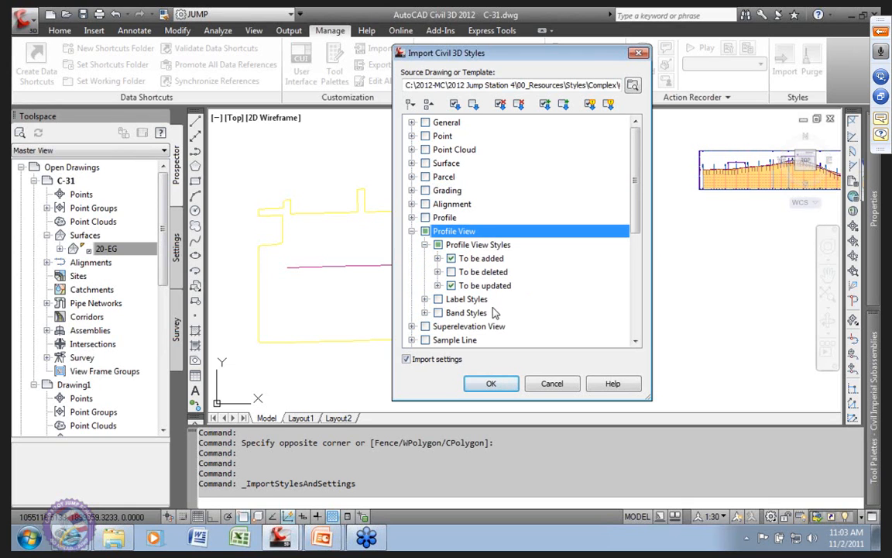
left_click(438, 286)
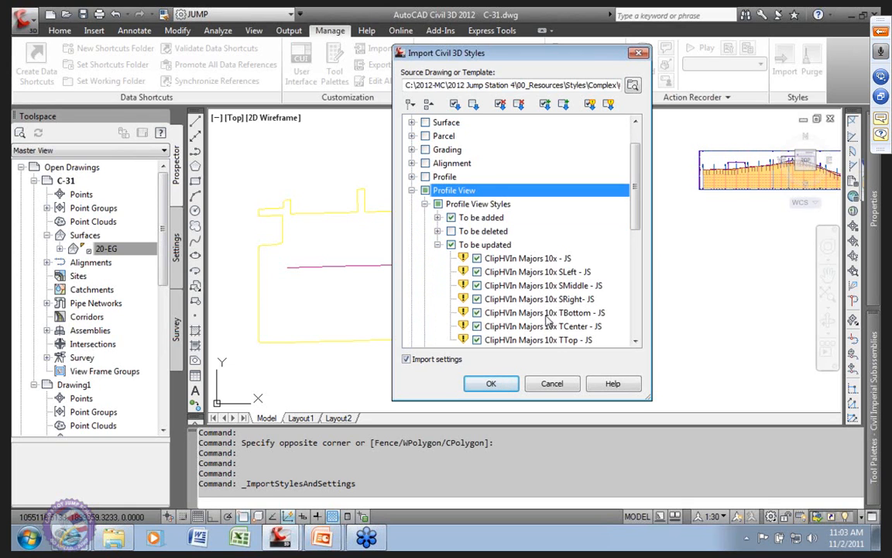
scroll(471, 201, "down", 2)
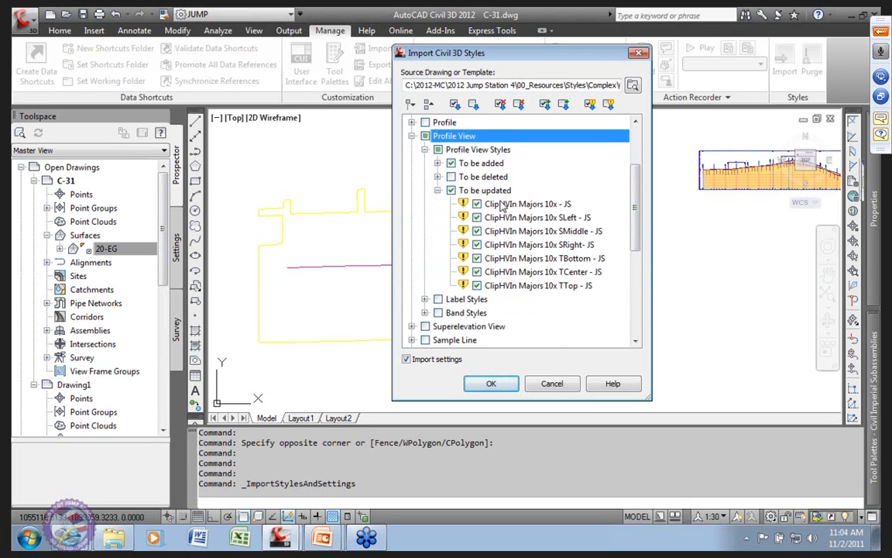
mouse_move(499, 208)
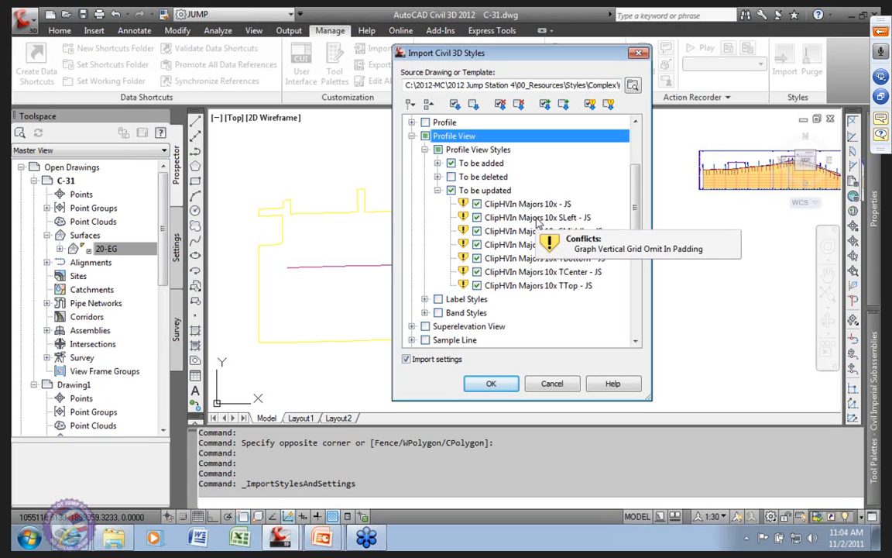
mouse_move(535, 235)
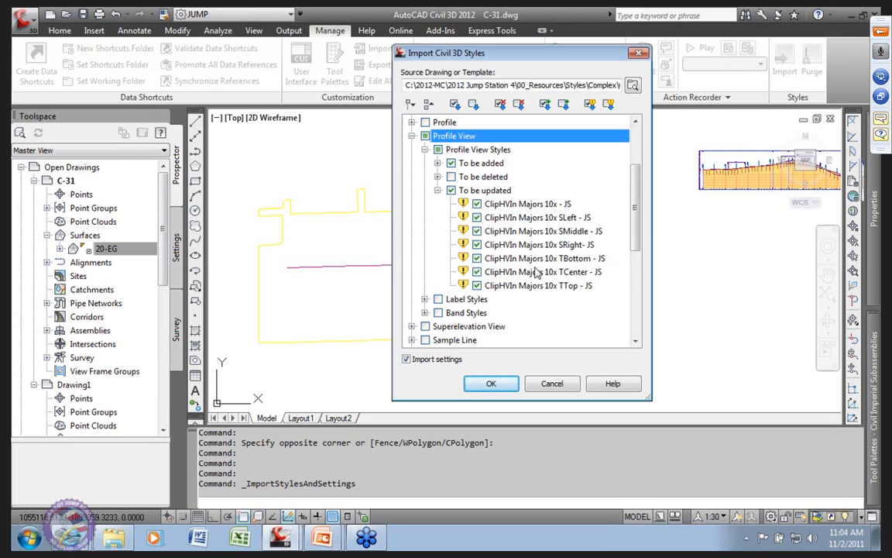
mouse_move(533, 294)
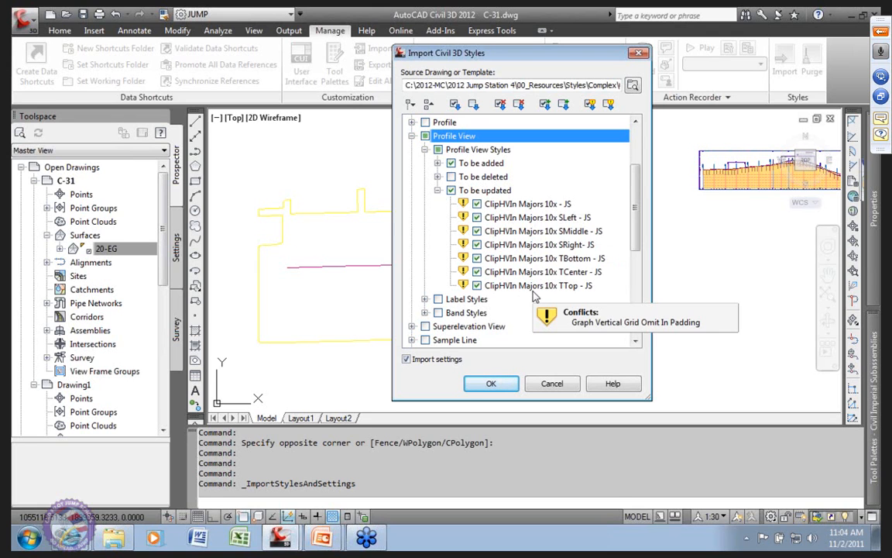
left_click(438, 190)
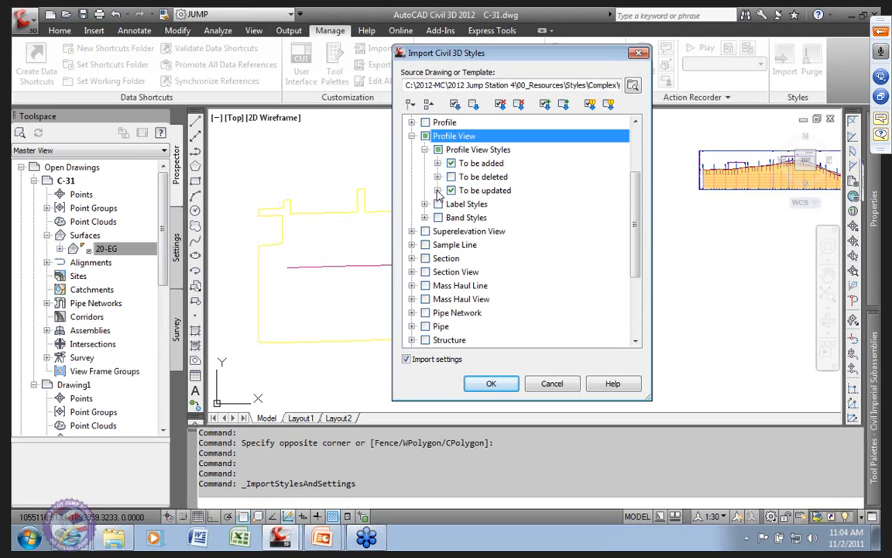
Exclude the ClipHVIn Majors 1x, 4x and 5x - JS styles from the profile view styles to be added
left_click(437, 163)
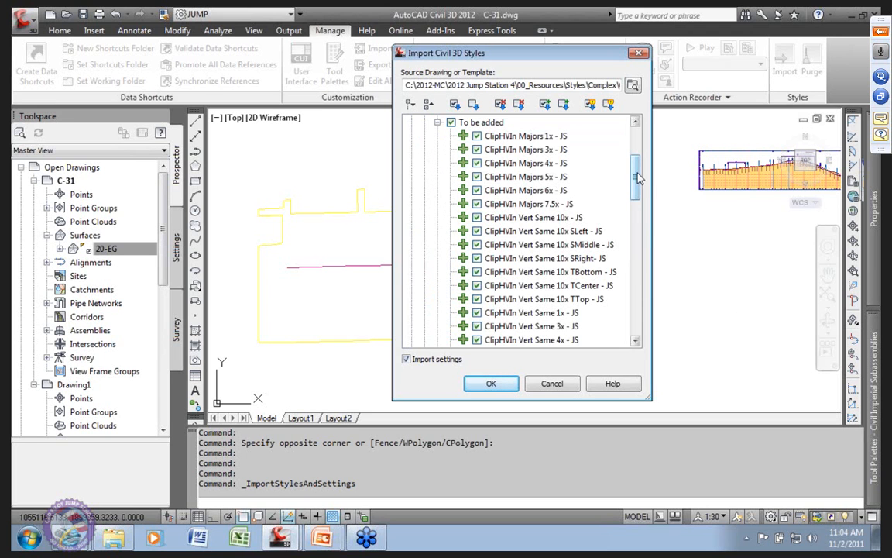
left_click_drag(637, 178, 641, 149)
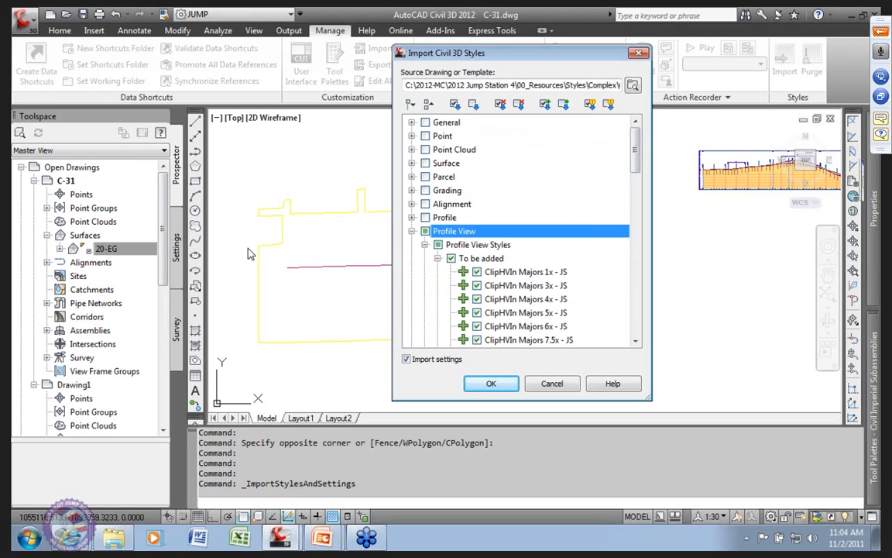
mouse_move(634, 163)
left_mouse_down()
mouse_move(637, 199)
mouse_move(639, 170)
left_mouse_up()
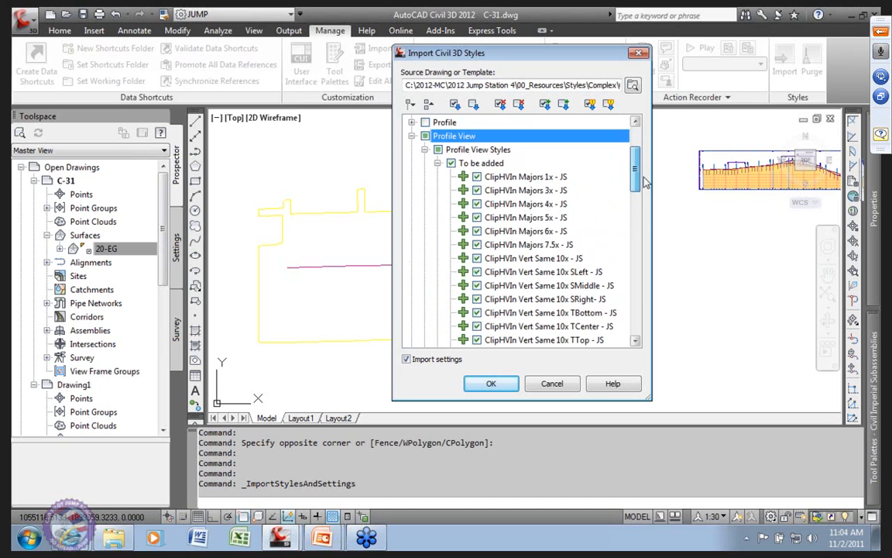
left_click(478, 177)
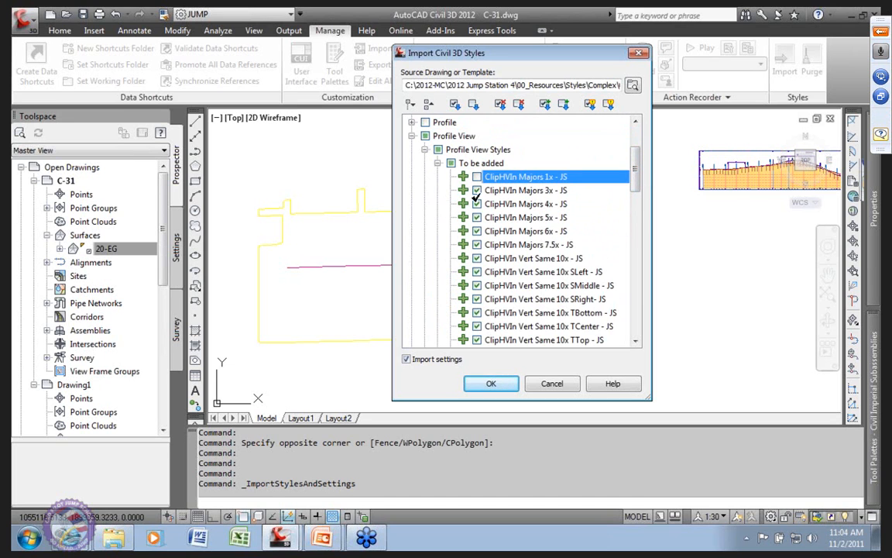
left_click(475, 202)
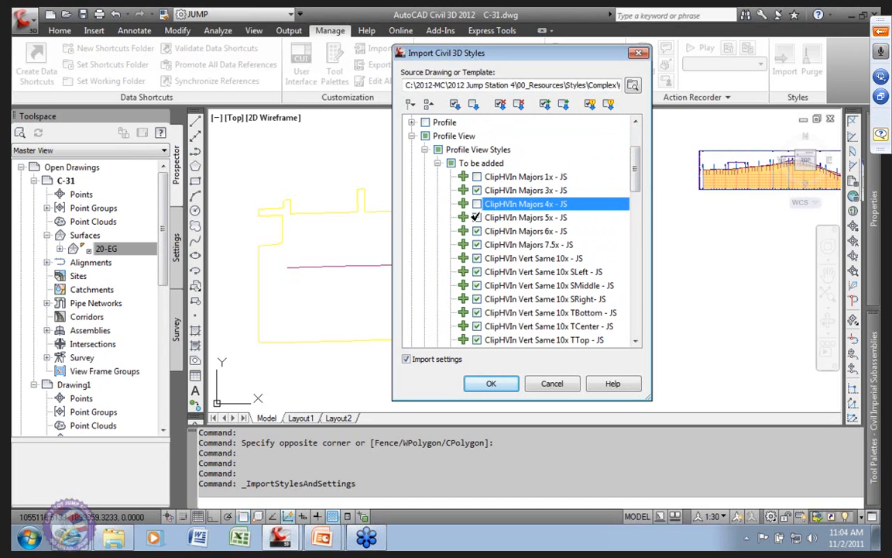
left_click(477, 217)
left_click(477, 217)
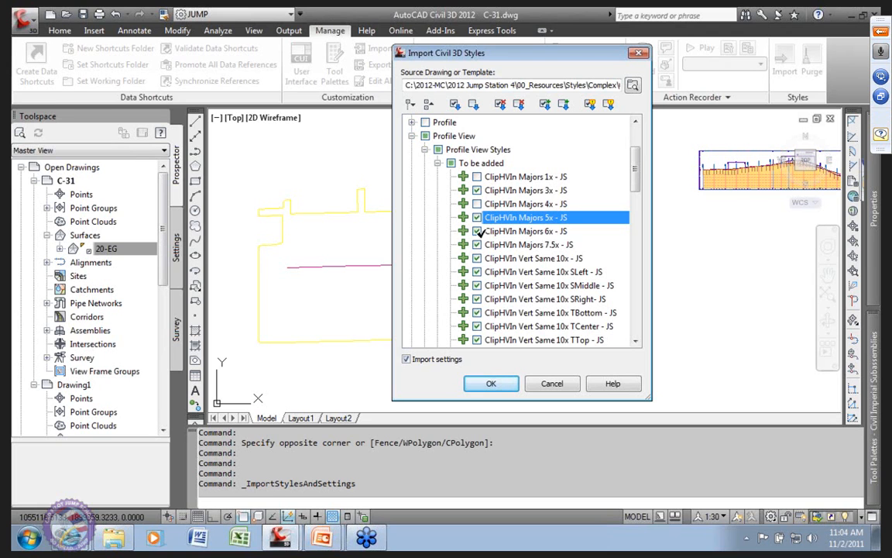
left_click(476, 217)
Exclude ClipHVIn Vert Same 10x - JS and its SLeft, SMiddle, SRight, TBottom, TCenter and TTop variants from the profile view styles to be added
left_click(476, 258)
left_click(476, 272)
left_click(476, 285)
left_click(476, 299)
left_click(476, 312)
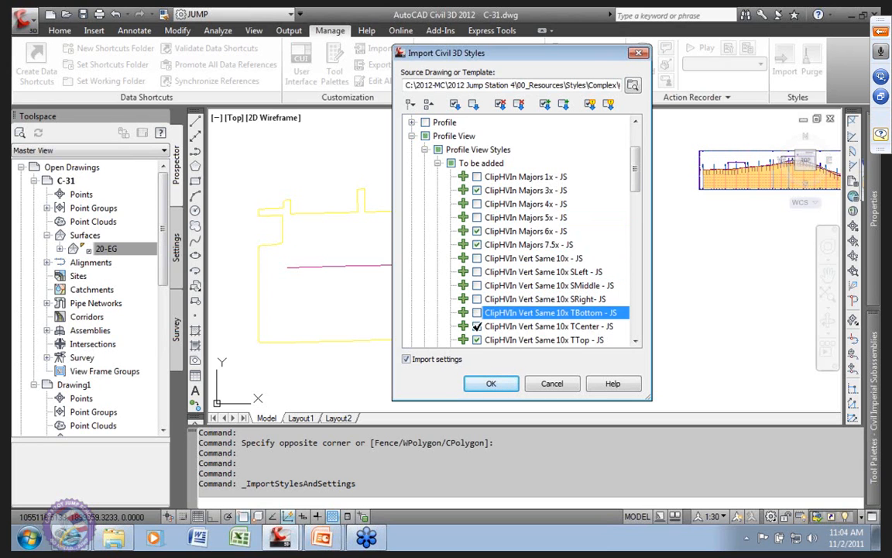
left_click(476, 326)
left_click(476, 339)
scroll(634, 199, "down", 5)
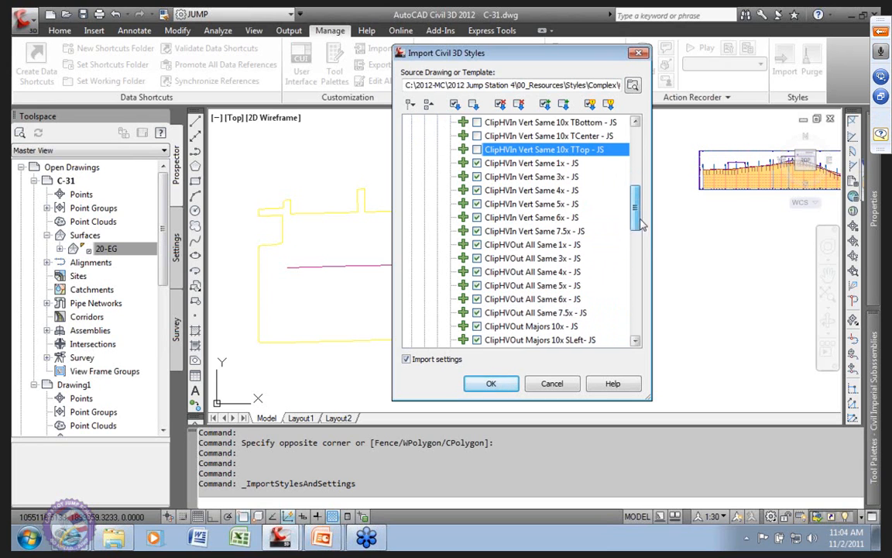
scroll(574, 201, "up", 5)
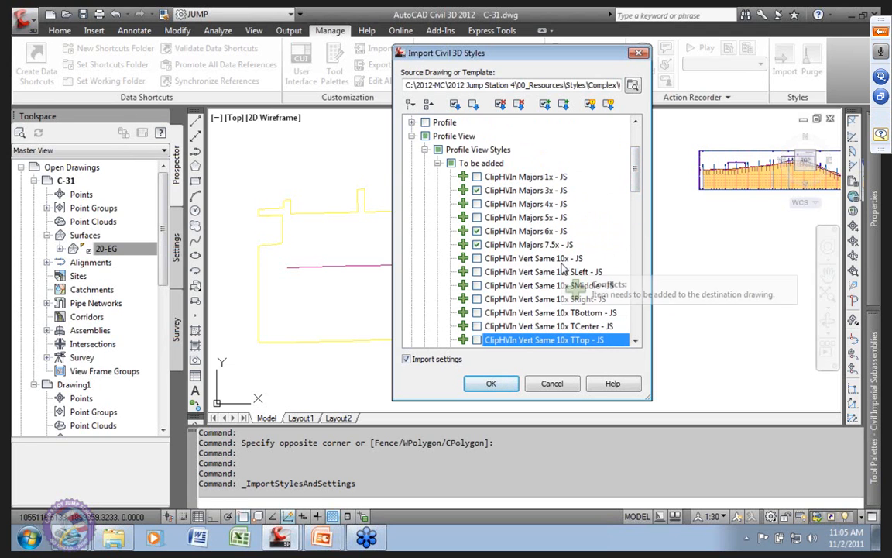
Import the checked profile view styles without settings, accepting the overwriting of duplicate styles
left_click(406, 358)
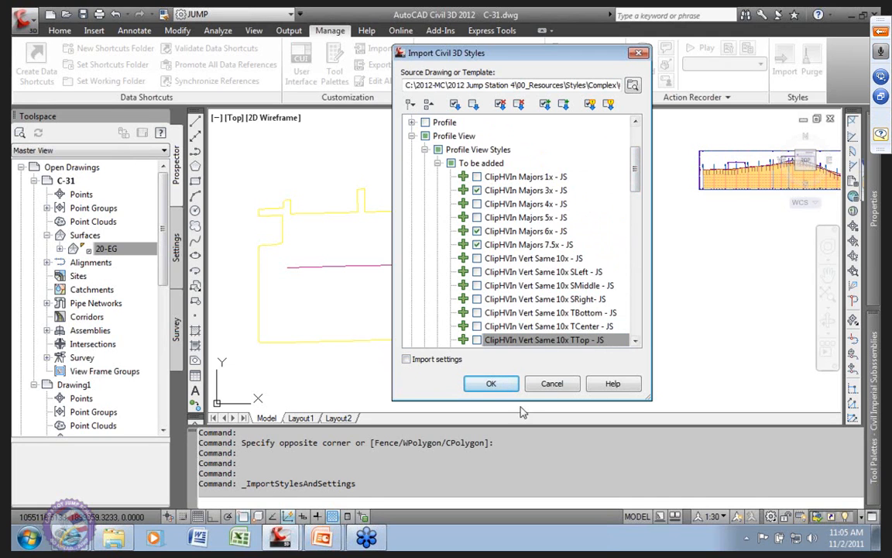
left_click(492, 385)
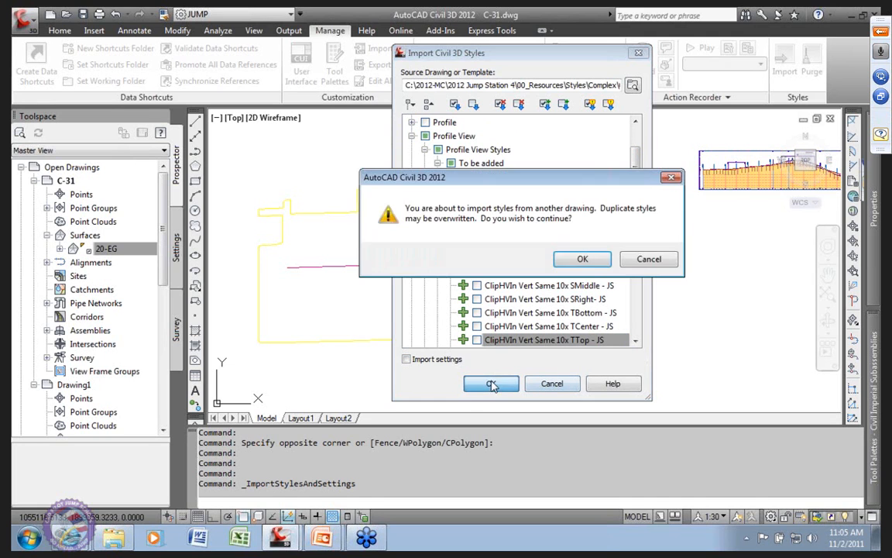
left_click(579, 258)
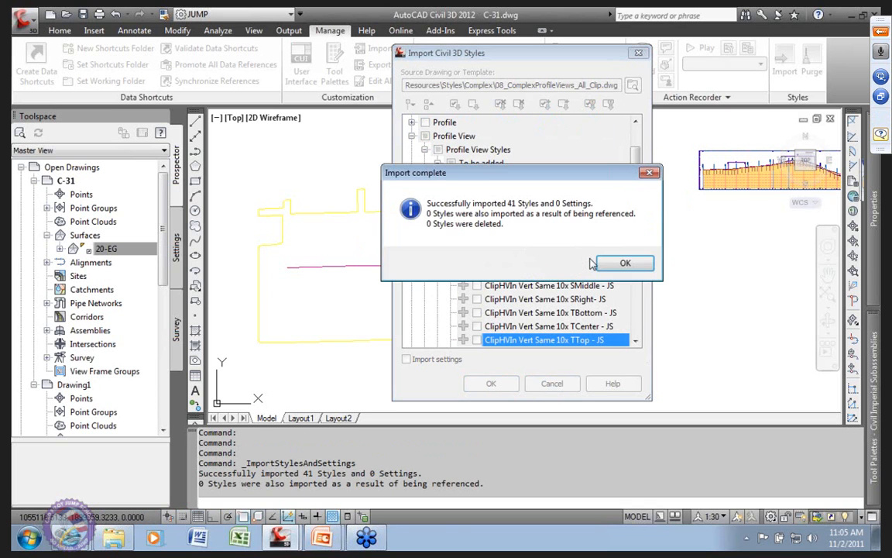
left_click(626, 264)
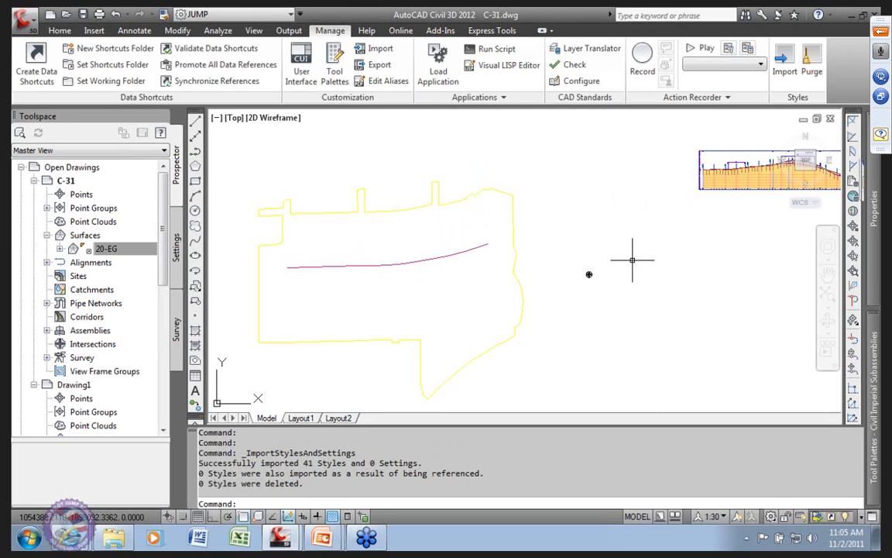
Save the modified drawing C-31 so that another style import is possible
middle_click_drag(700, 194, 583, 252)
scroll(577, 251, "down", 5)
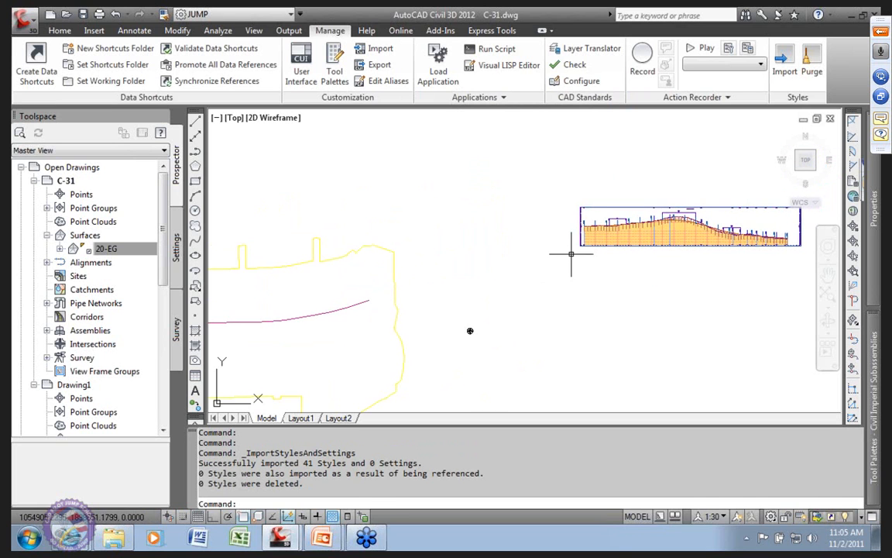
left_click(784, 73)
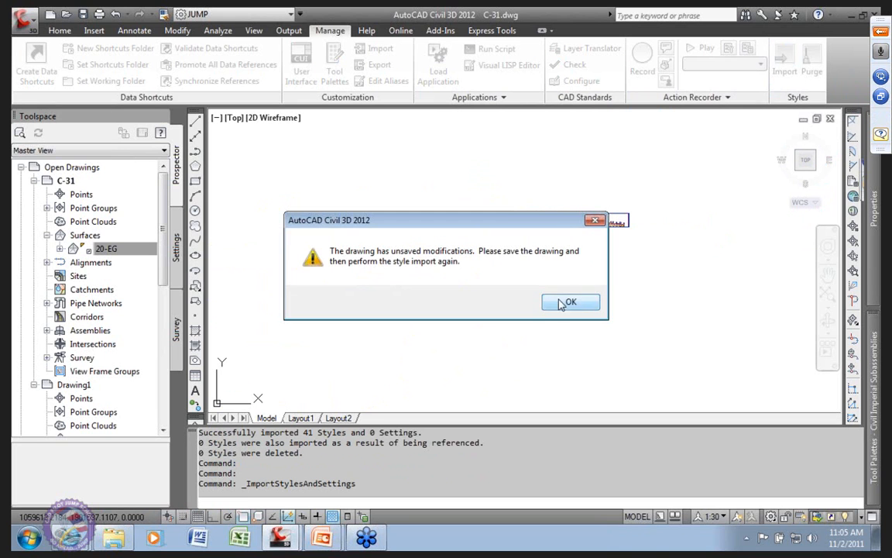
left_click(569, 302)
left_click(83, 15)
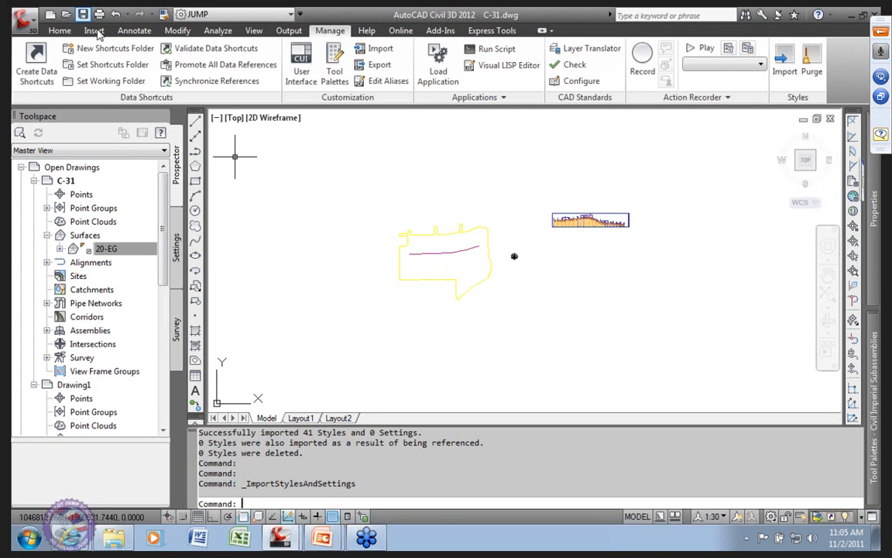
left_click(784, 62)
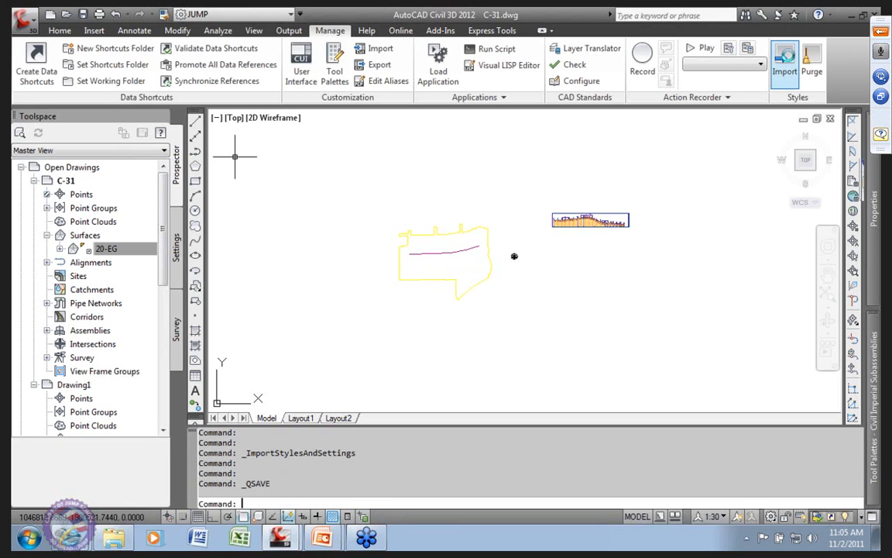
left_click(786, 62)
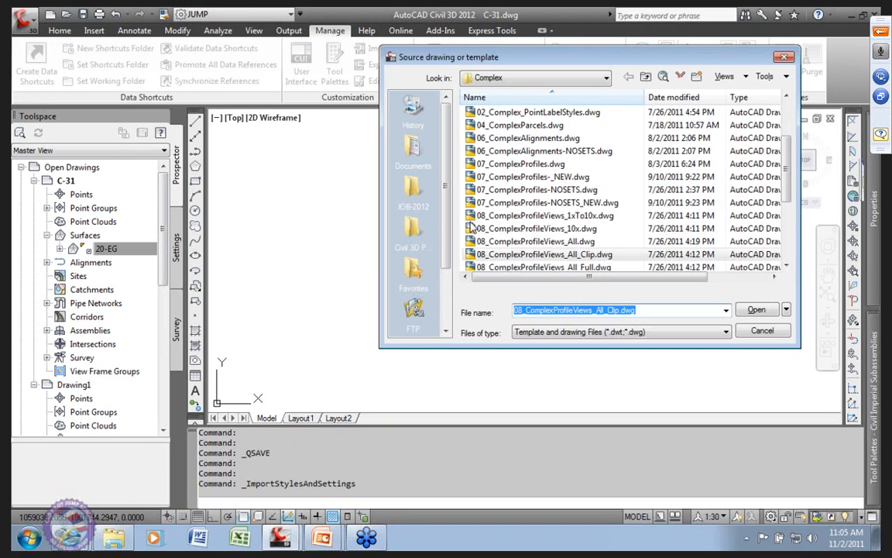
left_click(762, 331)
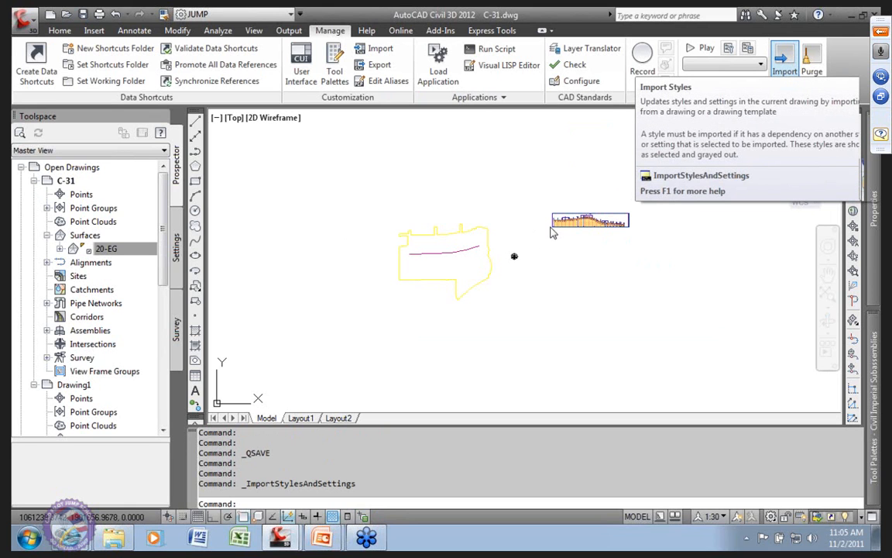
Open the help topic for the Import Styles command and read its lists of imported styles and imported settings
key("F1")
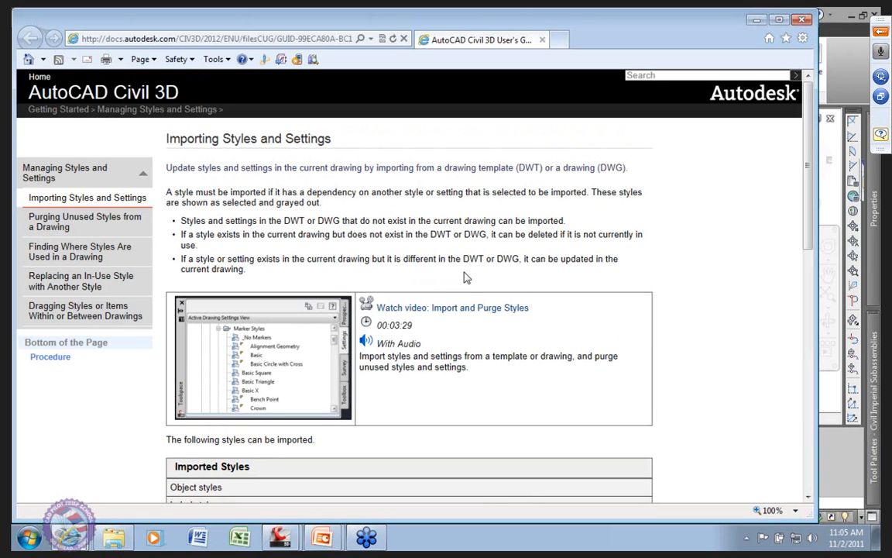
scroll(445, 262, "down", 2)
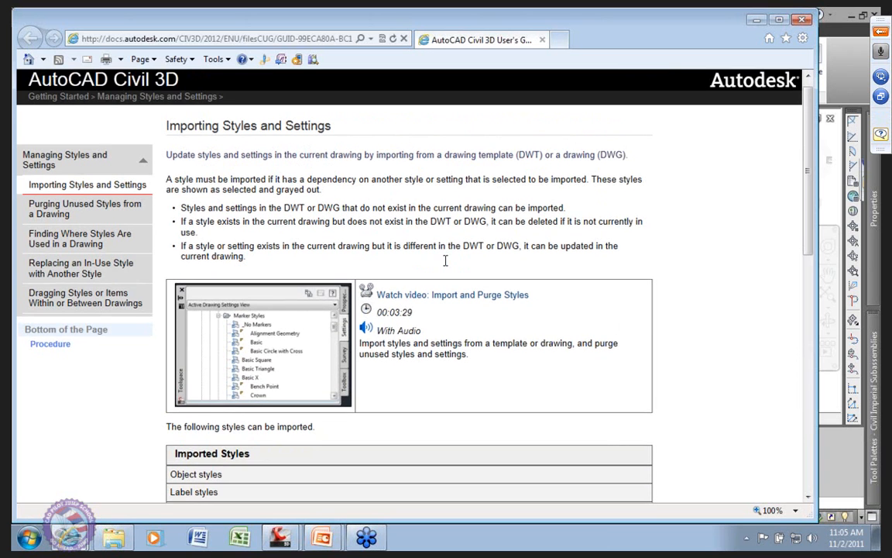
scroll(446, 264, "down", 3)
scroll(446, 277, "down", 1)
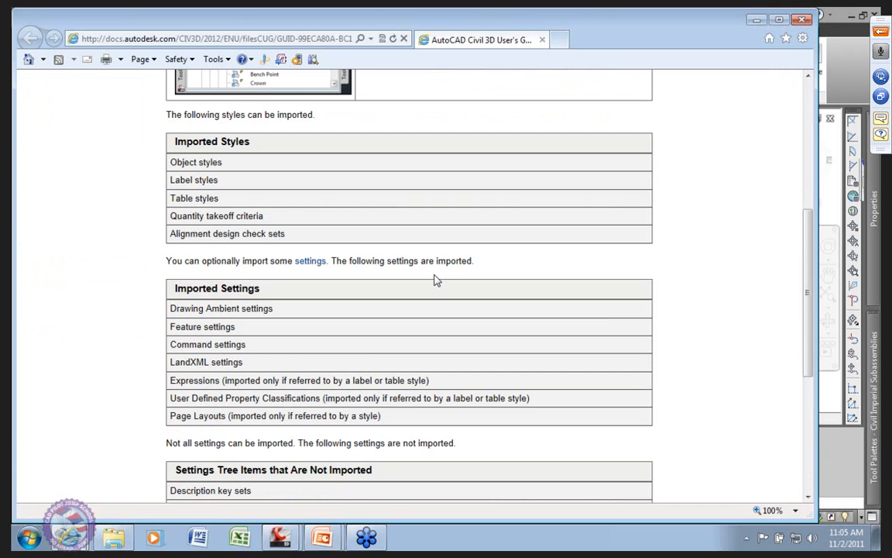
scroll(440, 278, "down", 1)
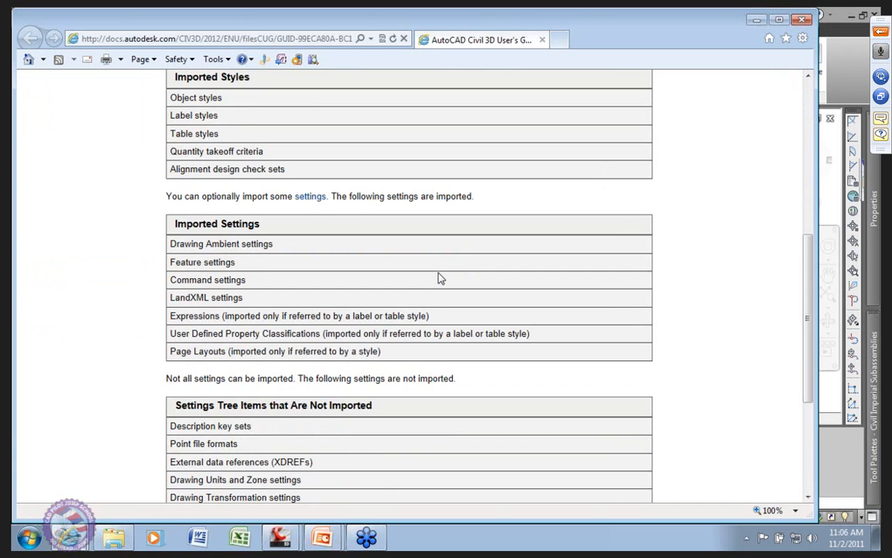
scroll(438, 278, "down", 1)
scroll(246, 248, "down", 1)
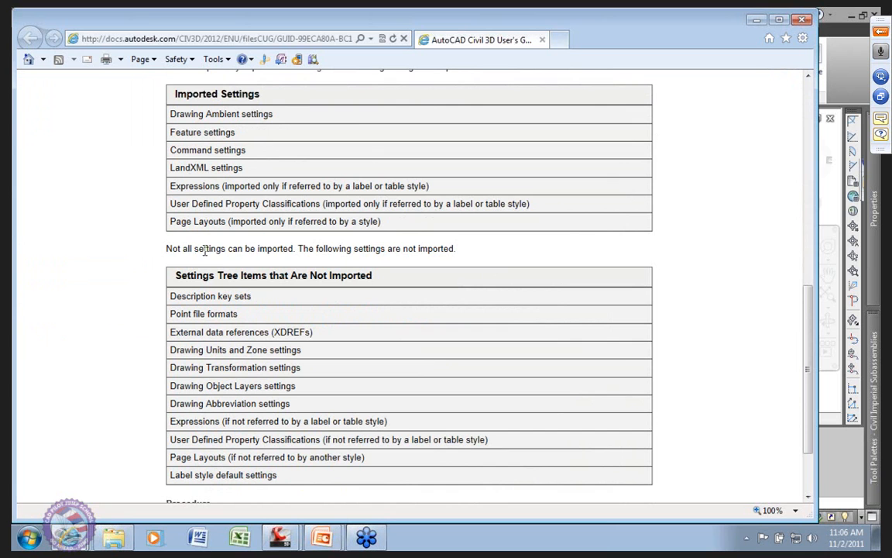
Read the note that not all settings can be imported, and compare the excluded items with the Imported Settings and Imported Styles lists
left_click_drag(183, 249, 301, 250)
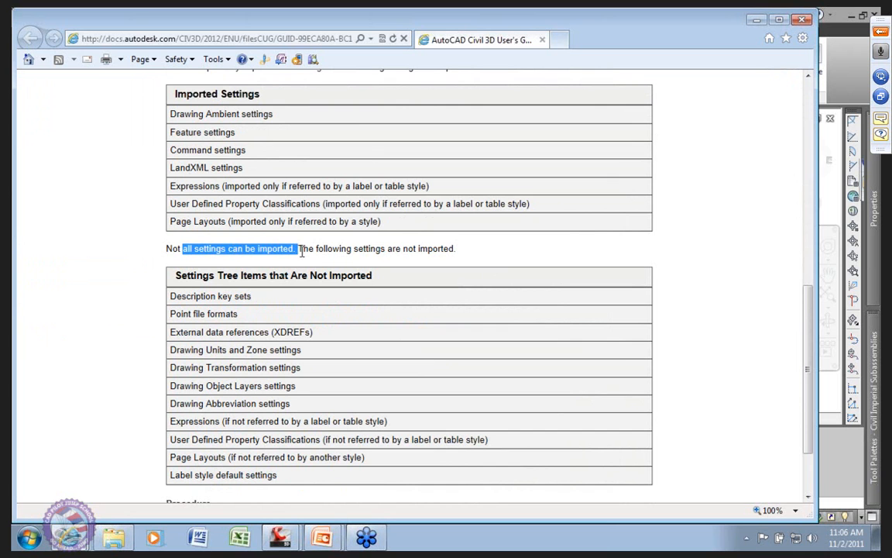
left_click(357, 248)
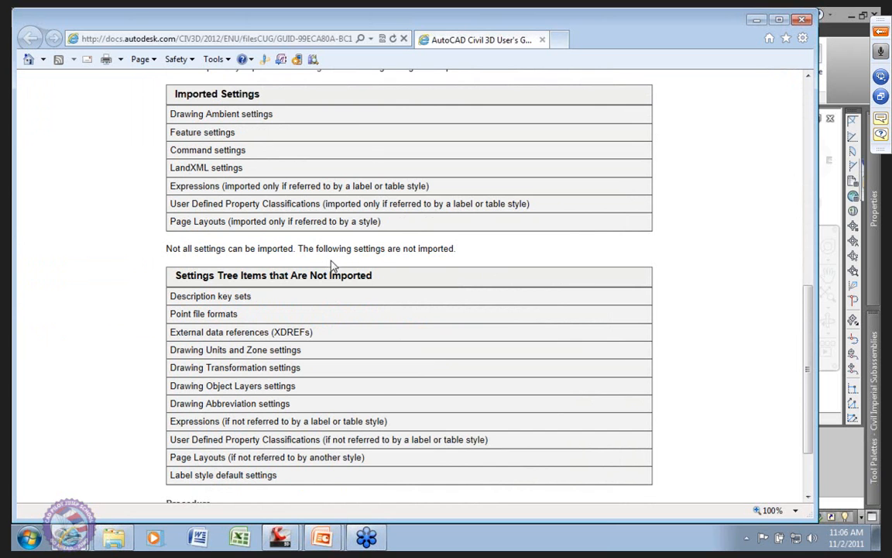
scroll(331, 264, "down", 2)
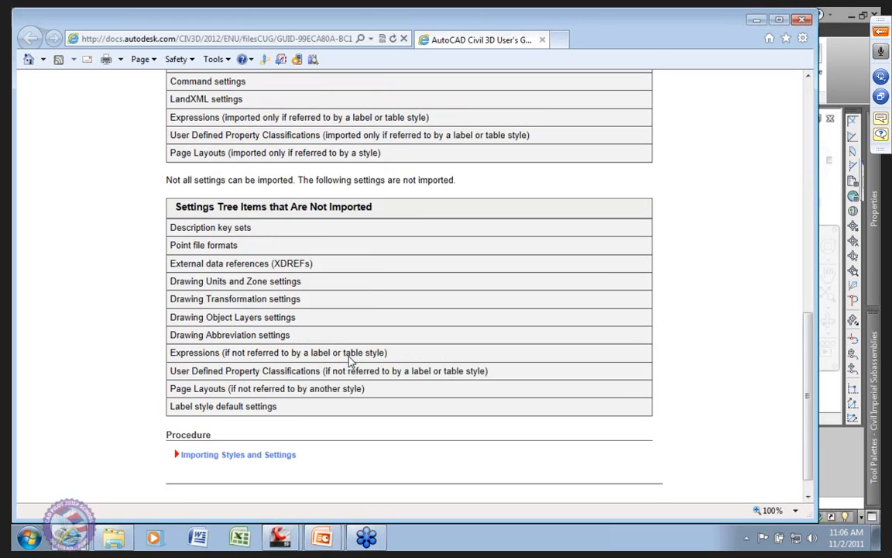
scroll(364, 364, "up", 3)
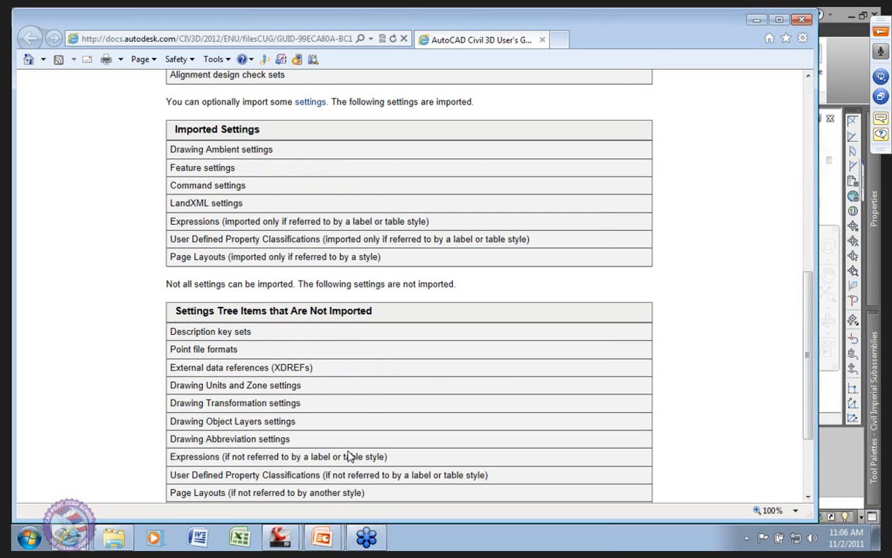
scroll(348, 456, "up", 4)
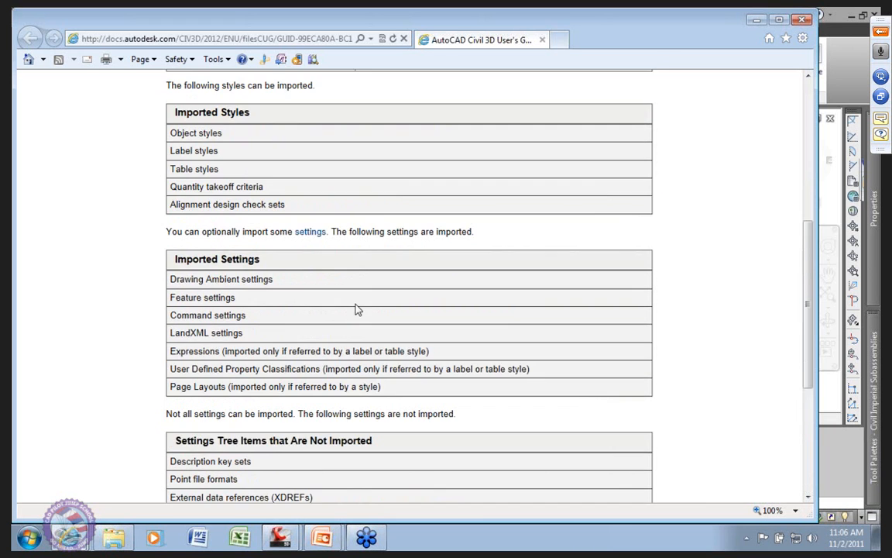
scroll(356, 309, "up", 2)
scroll(356, 309, "up", 4)
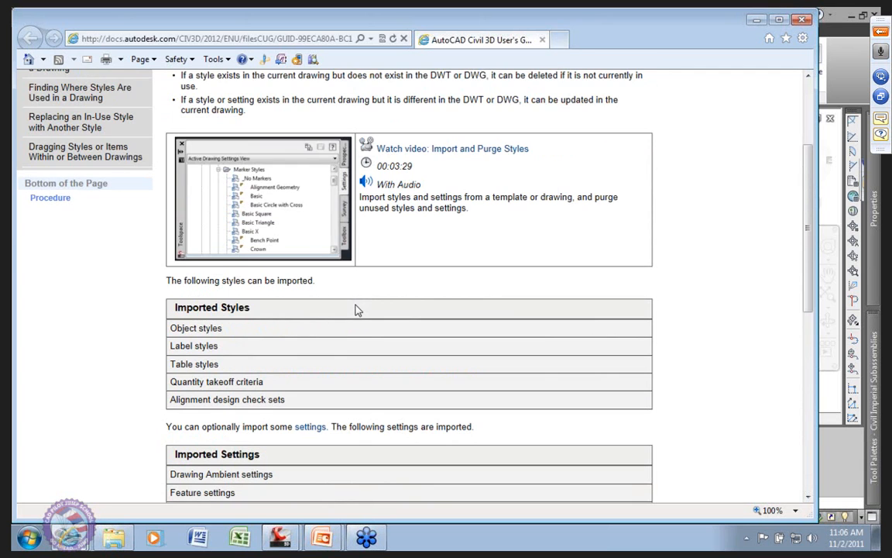
Examine the Imported Settings list, highlighting the condition under which expressions are imported
scroll(356, 309, "down", 5)
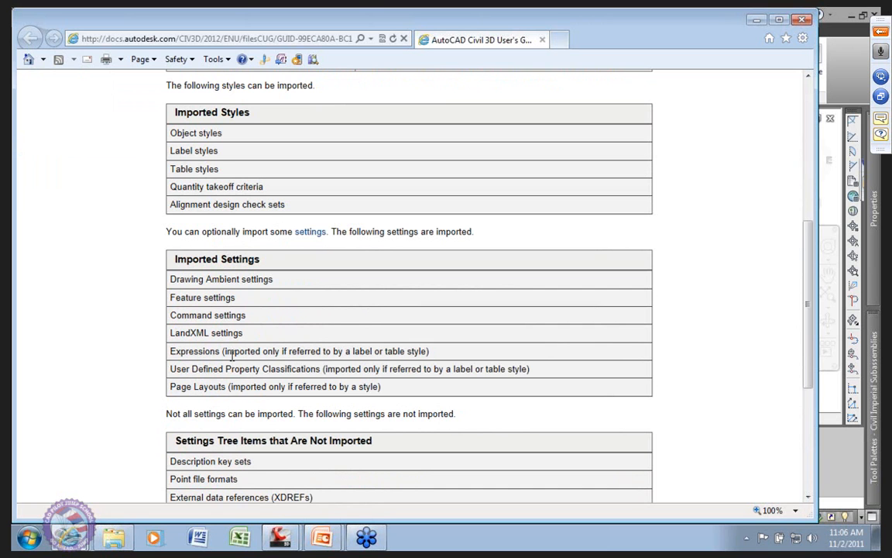
scroll(236, 288, "down", 2)
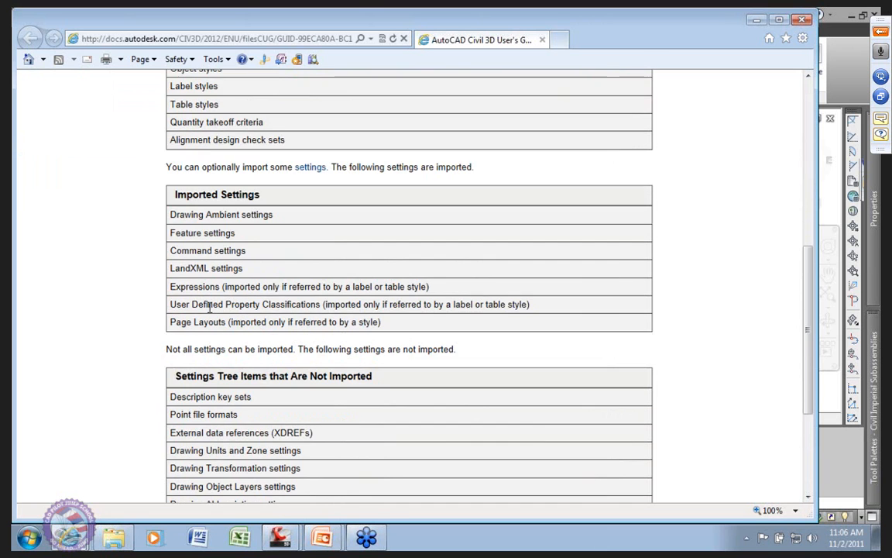
left_click_drag(223, 287, 424, 302)
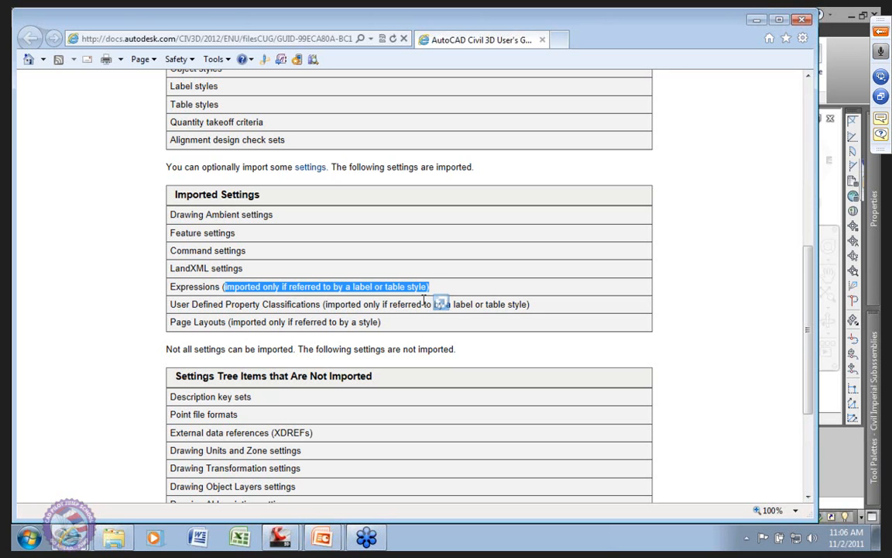
left_click(346, 305)
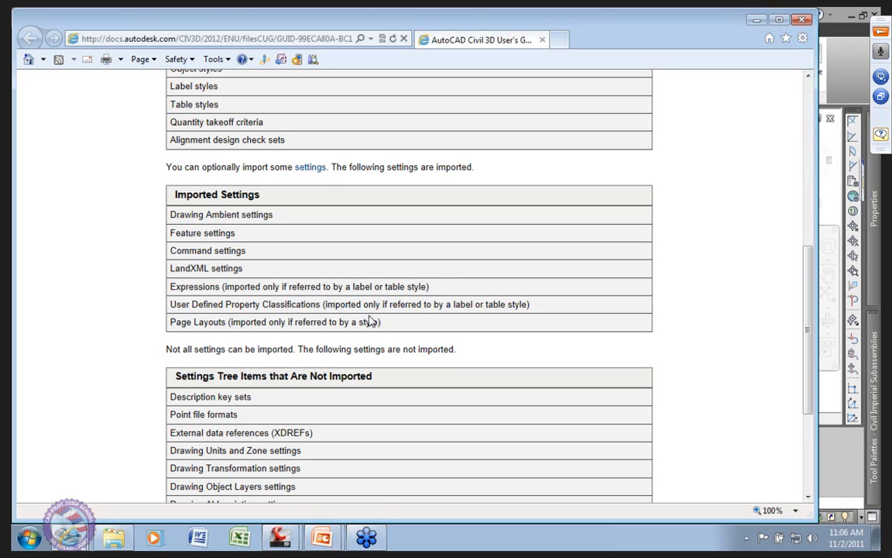
Examine the settings tree items that are not imported, highlighting description key sets, drawing abbreviation settings and drawing object layers settings
scroll(370, 321, "down", 4)
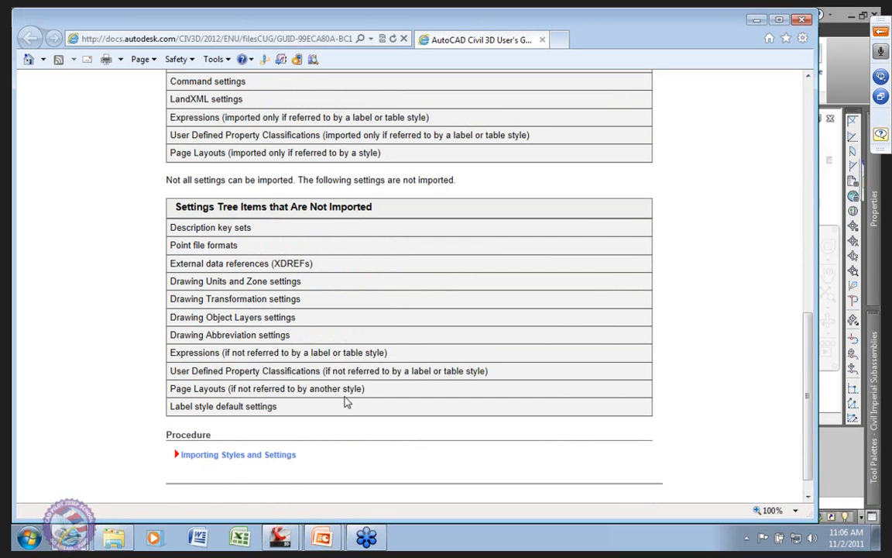
scroll(323, 330, "up", 3)
scroll(323, 331, "down", 3)
left_click_drag(172, 200, 268, 202)
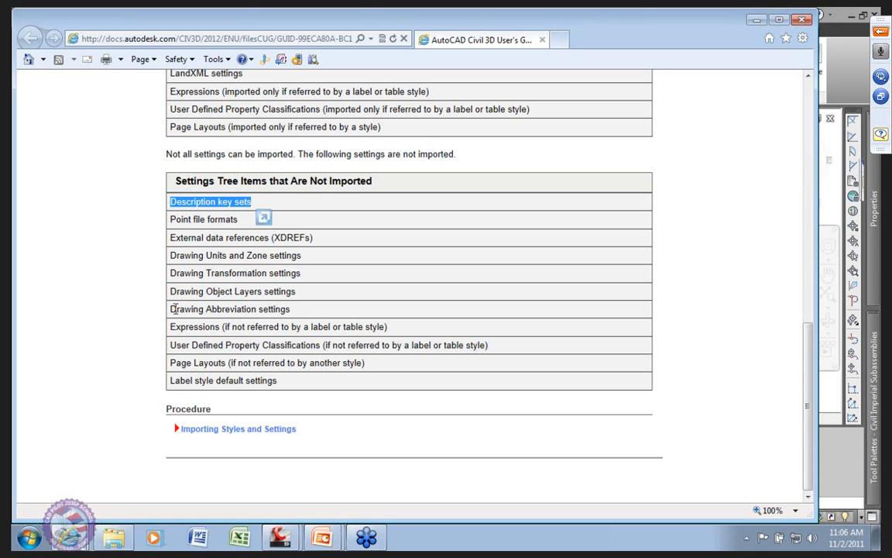
left_click_drag(171, 307, 306, 320)
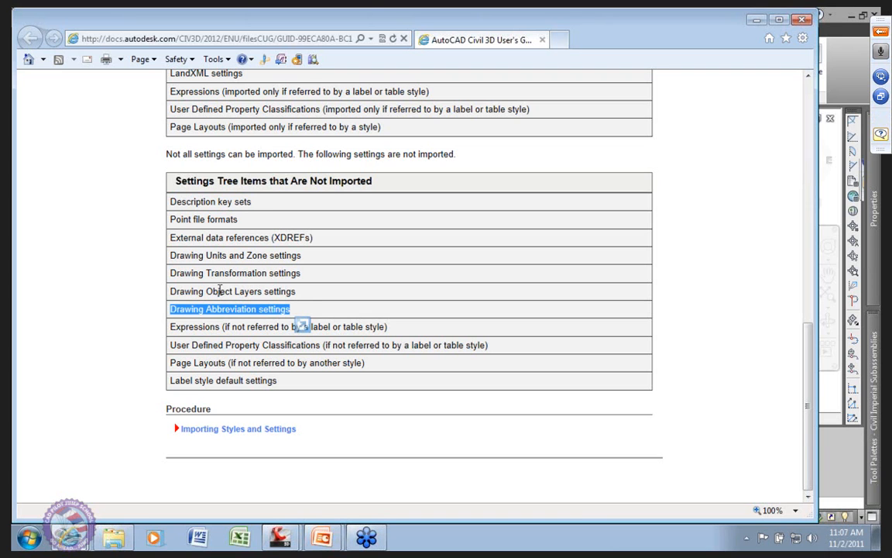
left_click(188, 291)
left_click_drag(220, 291, 288, 294)
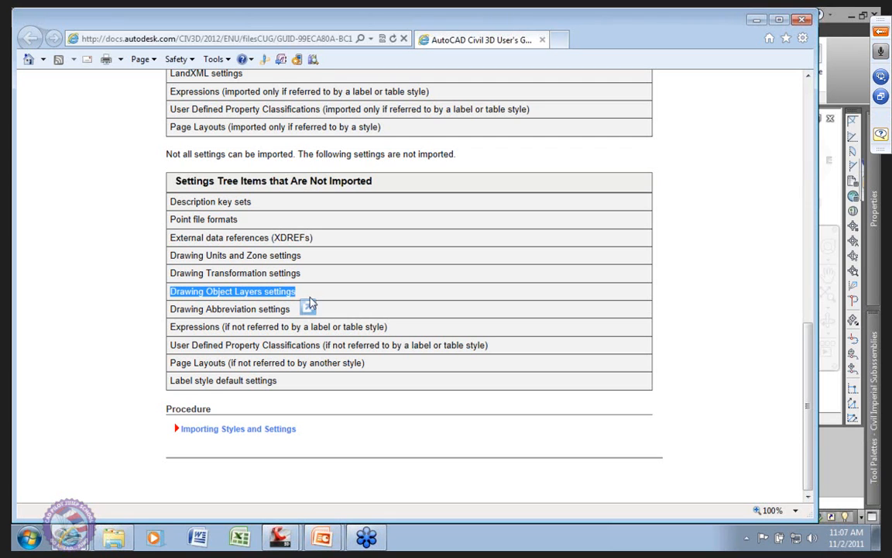
left_click(256, 293)
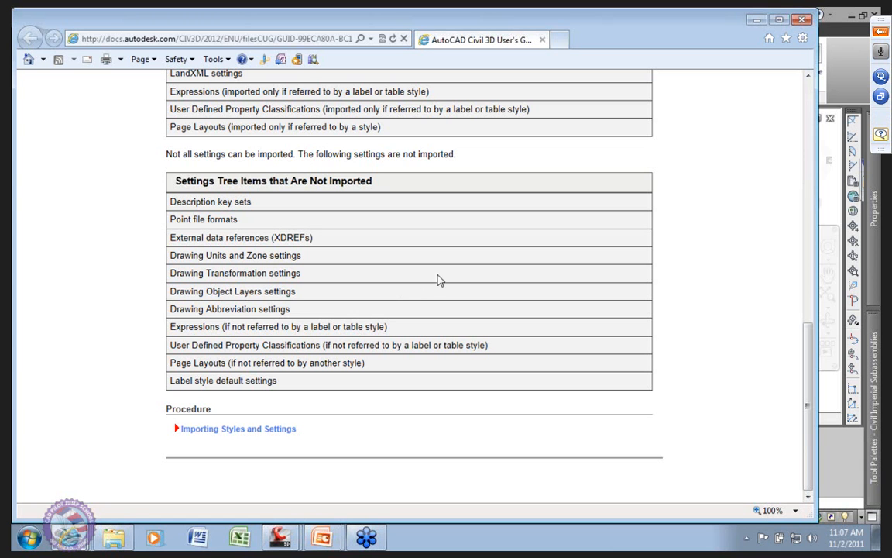
Return to the beginning of the help topic to review the general rules for importing, deleting and updating styles
scroll(457, 293, "up", 1)
scroll(456, 293, "up", 5)
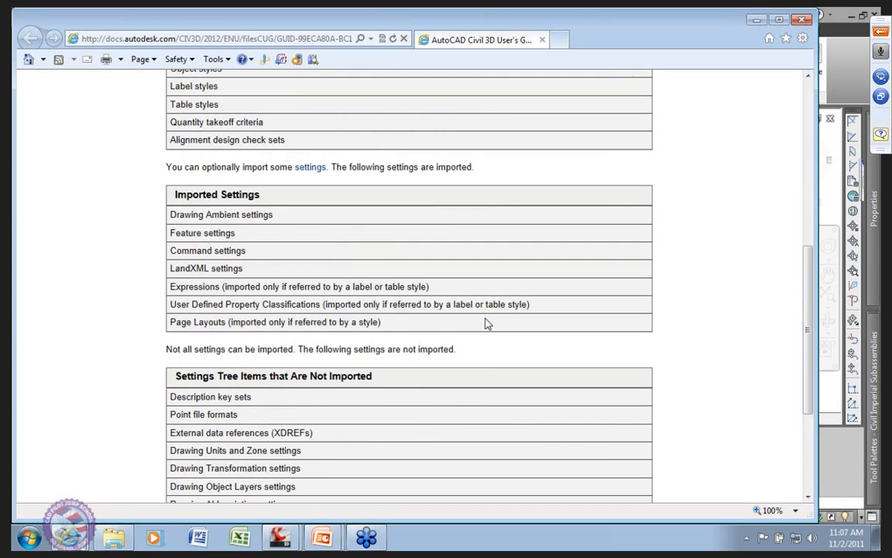
scroll(486, 323, "up", 8)
scroll(507, 320, "up", 1)
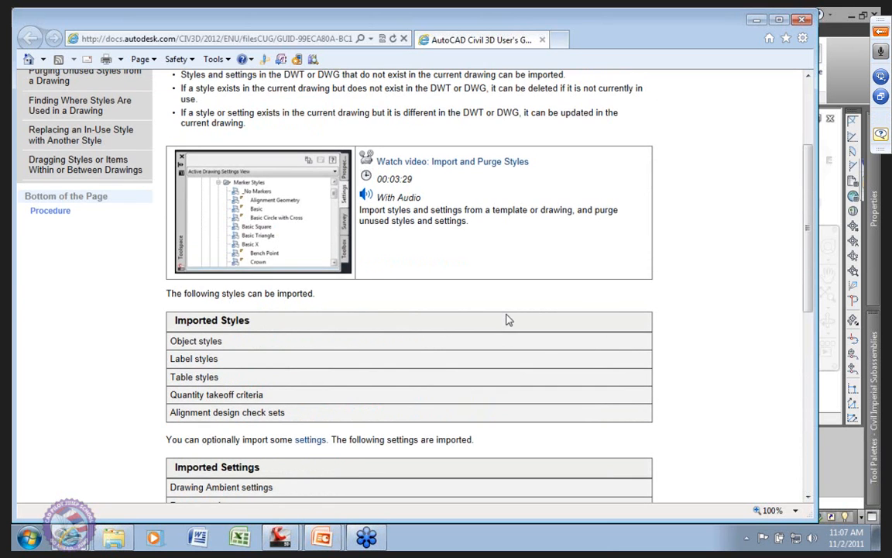
scroll(507, 319, "up", 5)
scroll(485, 294, "down", 6)
scroll(485, 294, "up", 6)
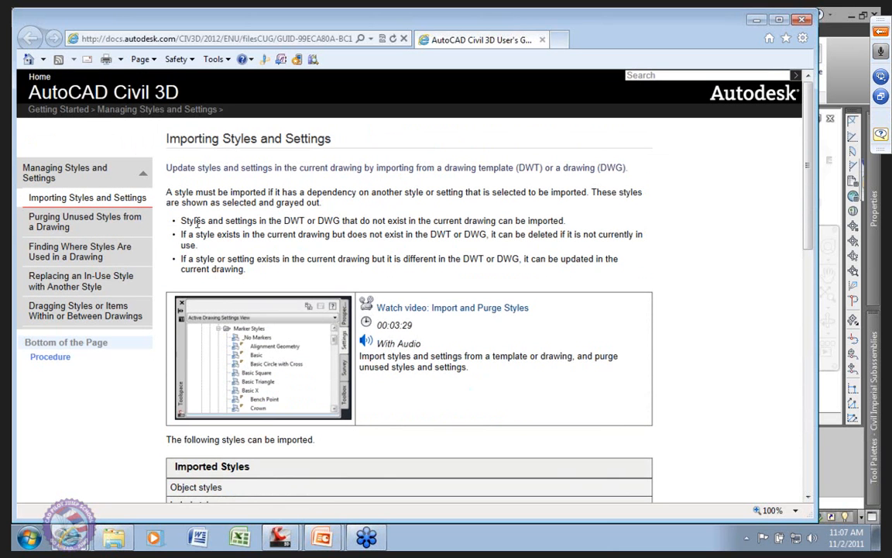